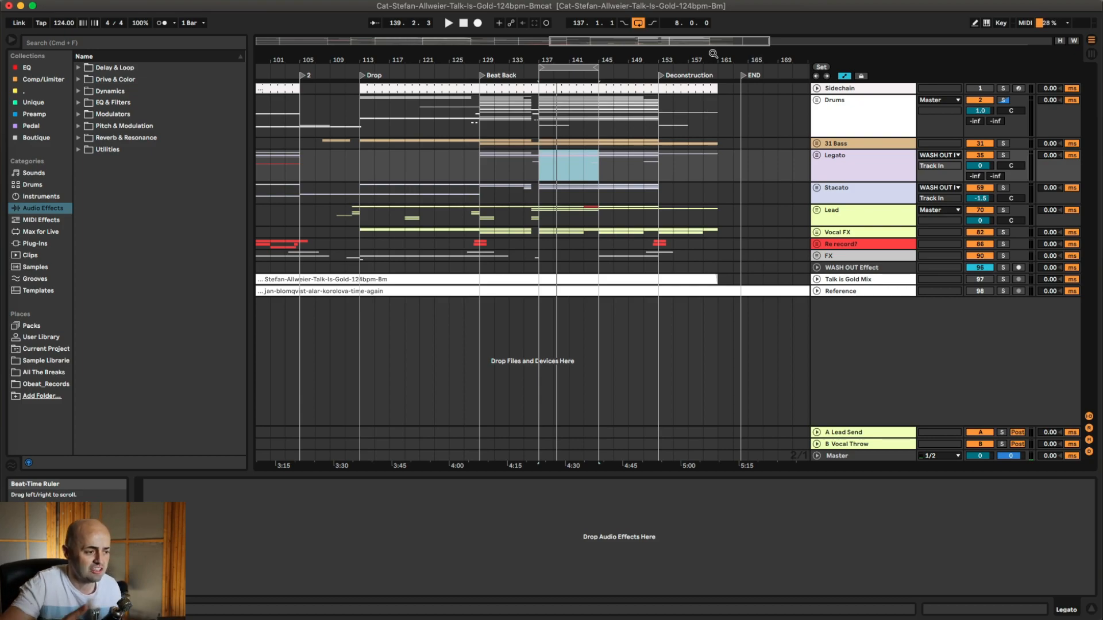
click(856, 171)
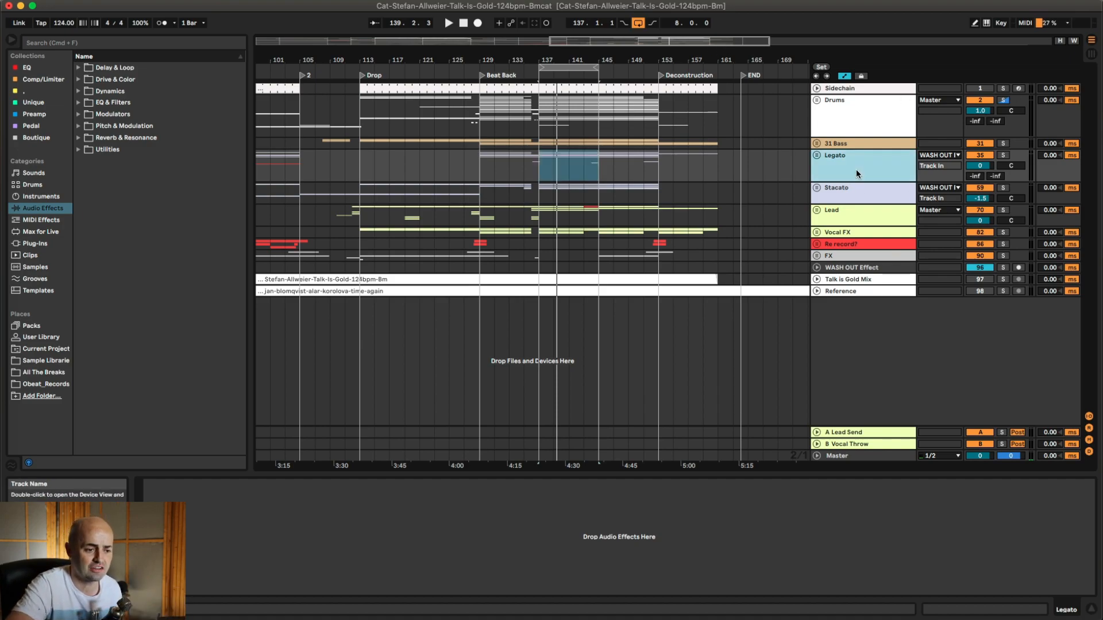
click(850, 188)
click(842, 218)
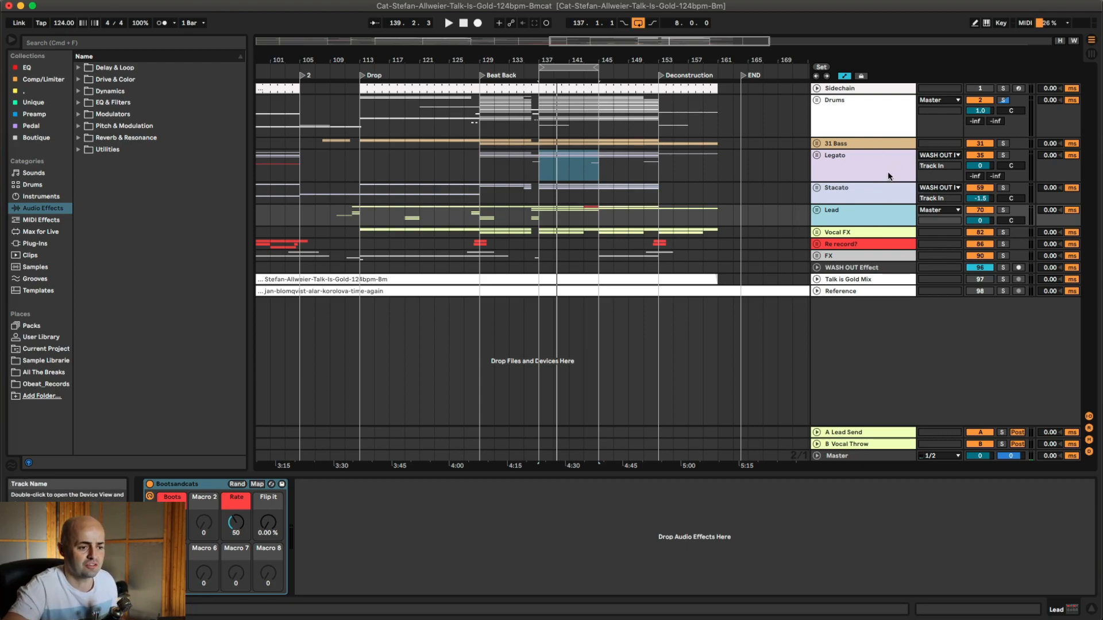
Step: Compare the Talk is Gold Mix track with the session's own tracks by switching its solo on and off during playback from bar 137
click(540, 134)
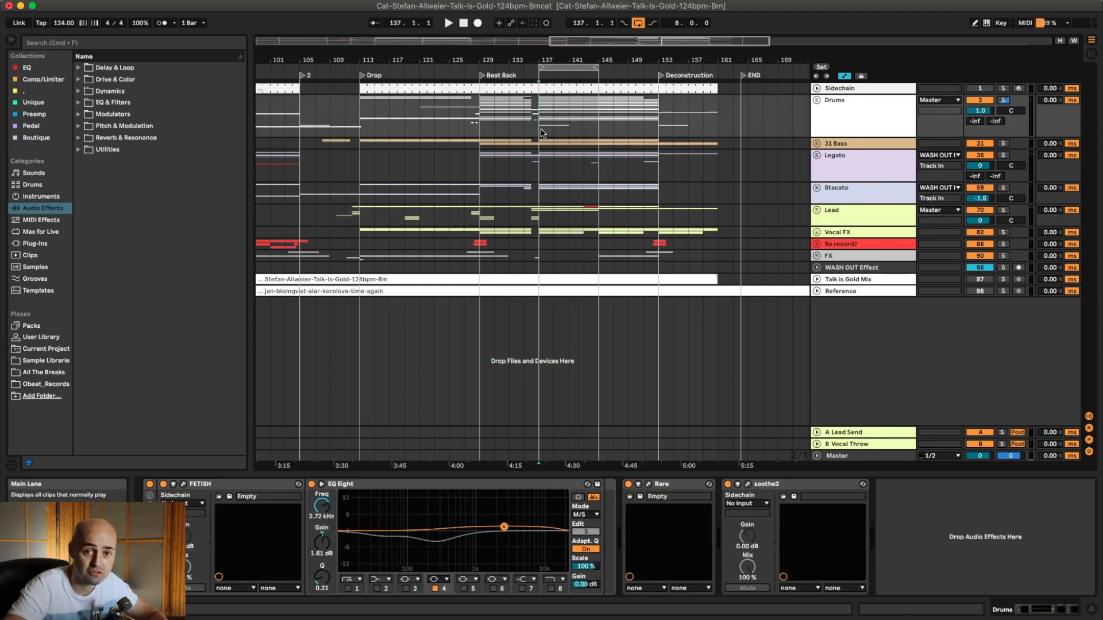
key(s)
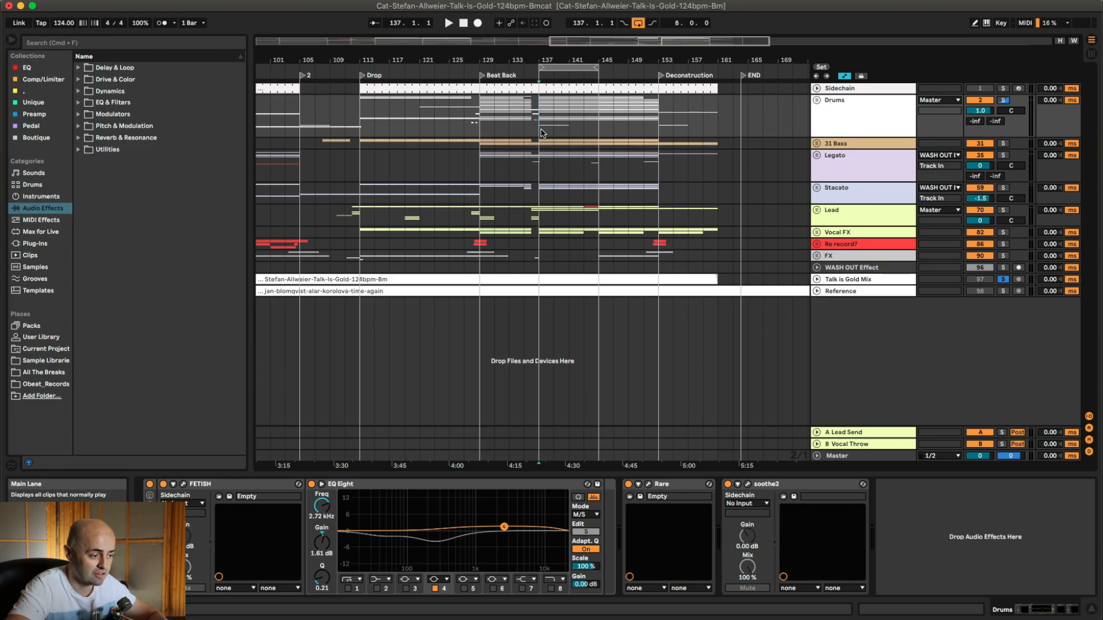
key(space)
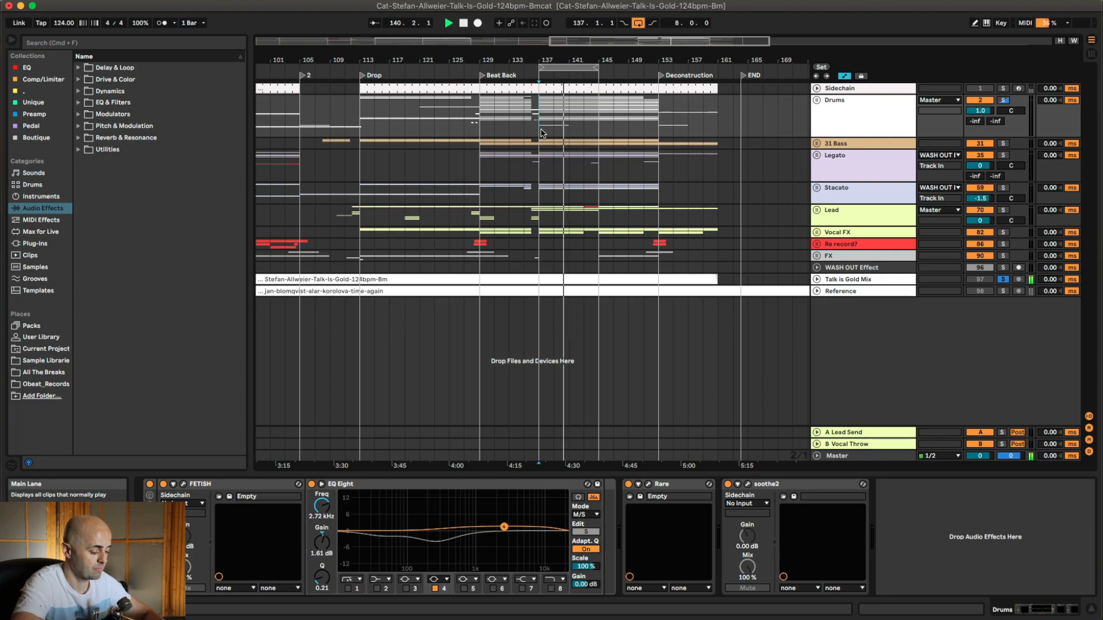
key(space)
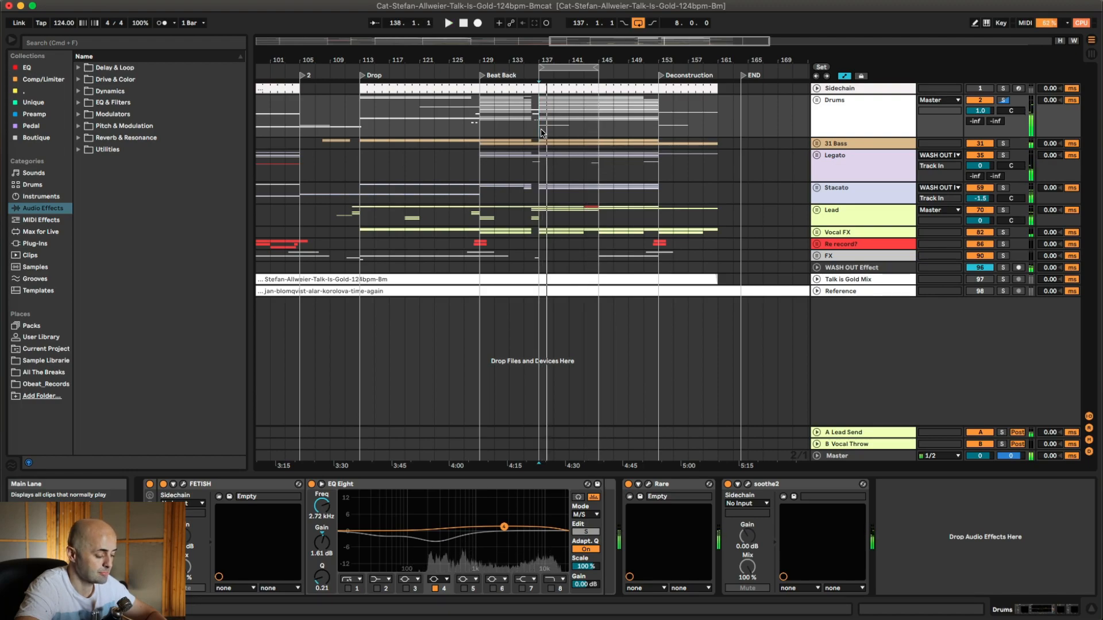
key(space)
key(s)
key(space)
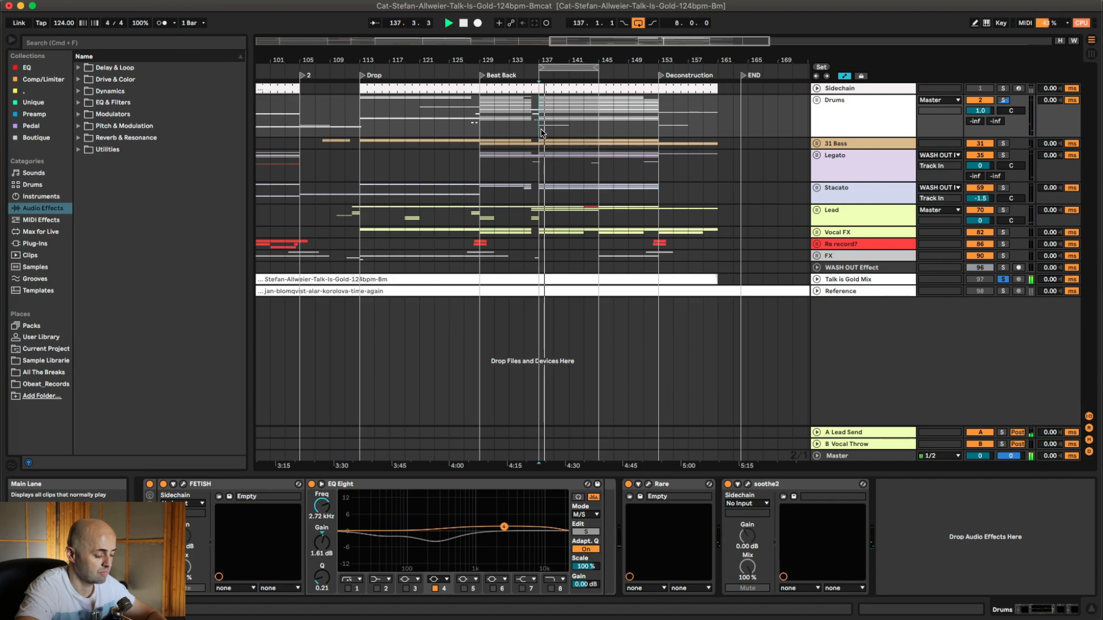
key(s)
key(space)
key(space)
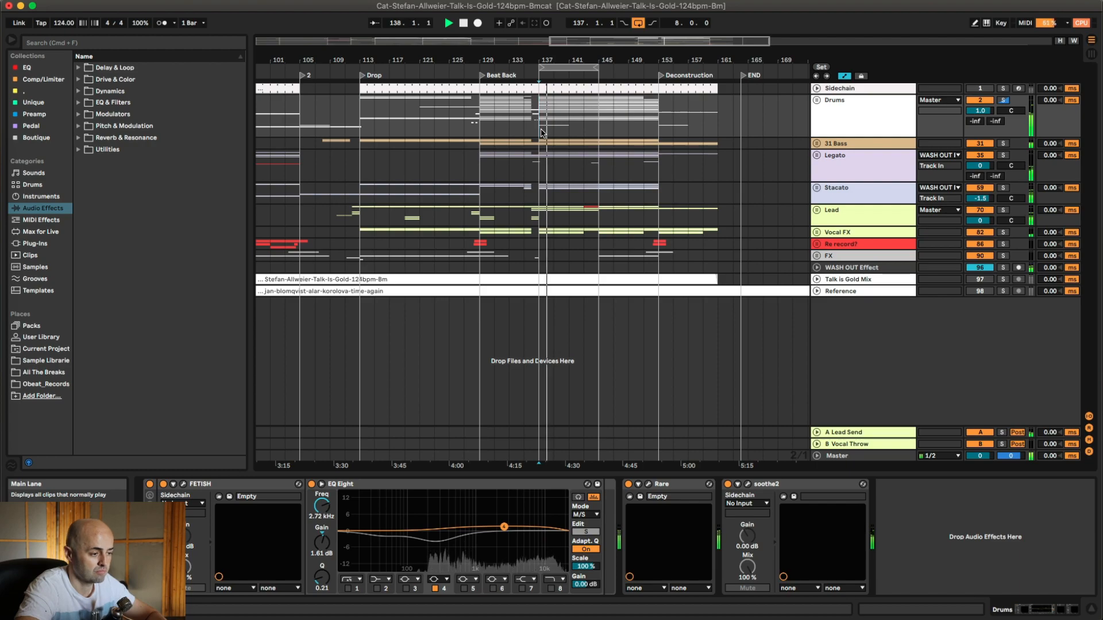
key(s)
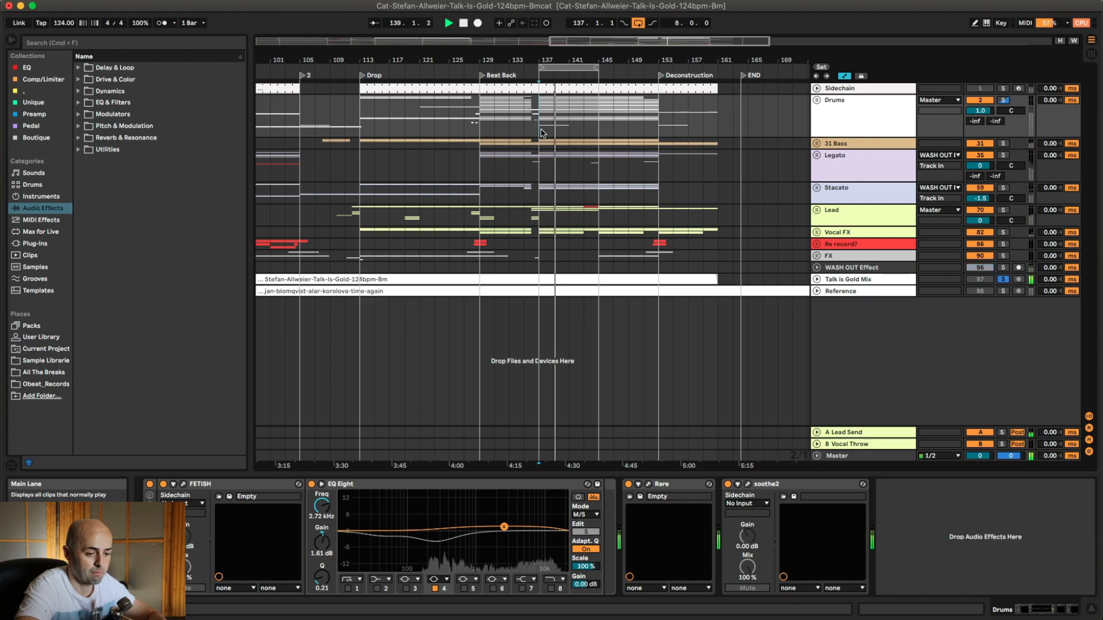
key(s)
key(space)
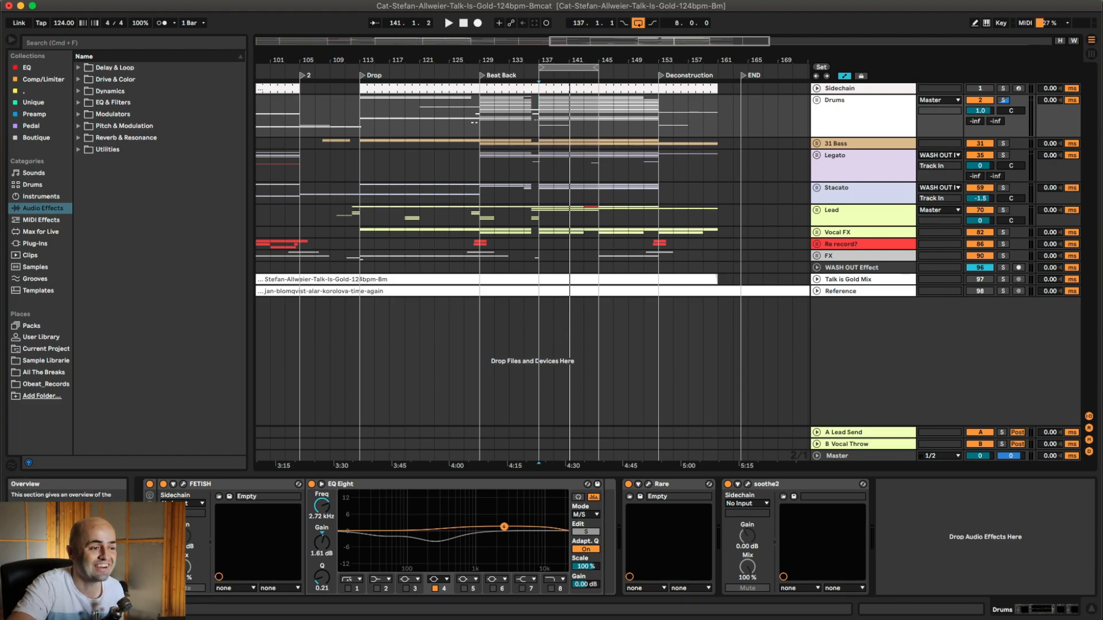
click(688, 1)
click(698, 51)
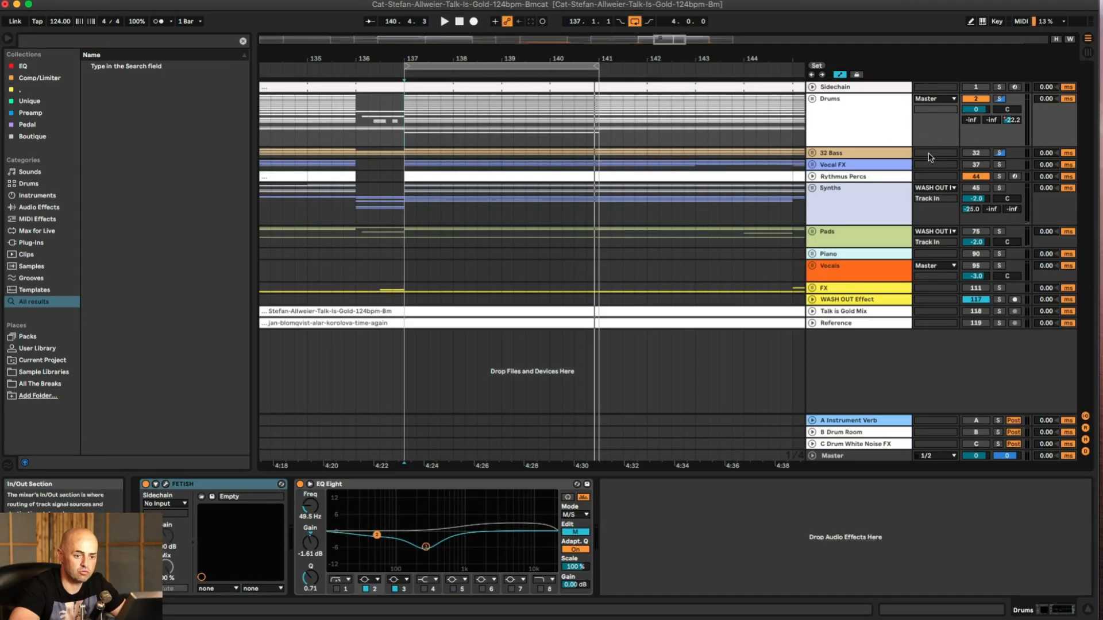
click(977, 154)
click(976, 153)
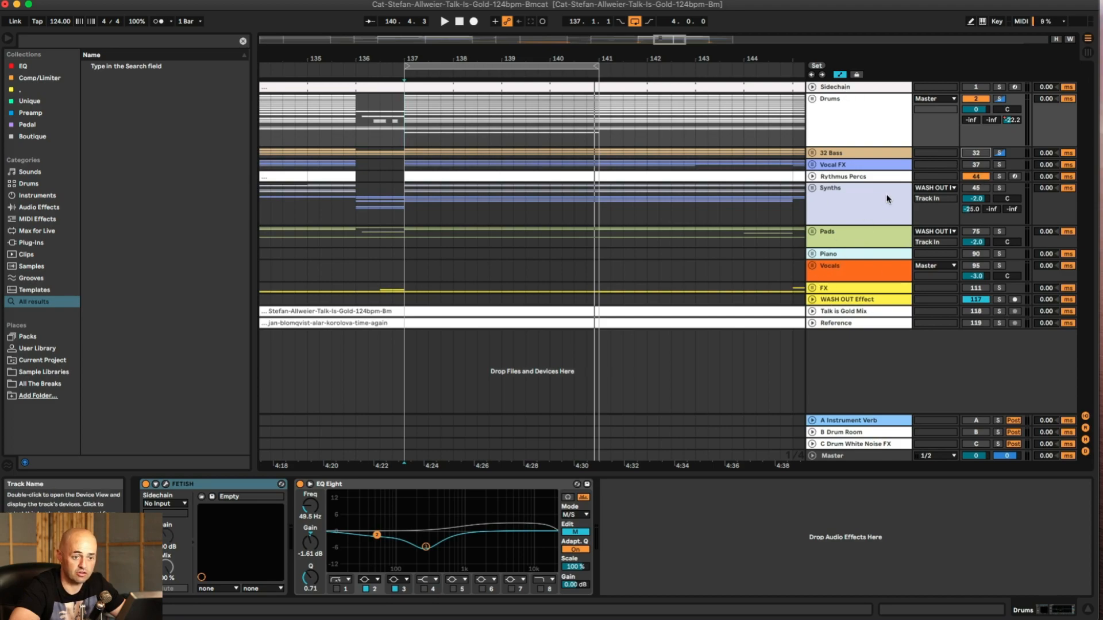
click(842, 152)
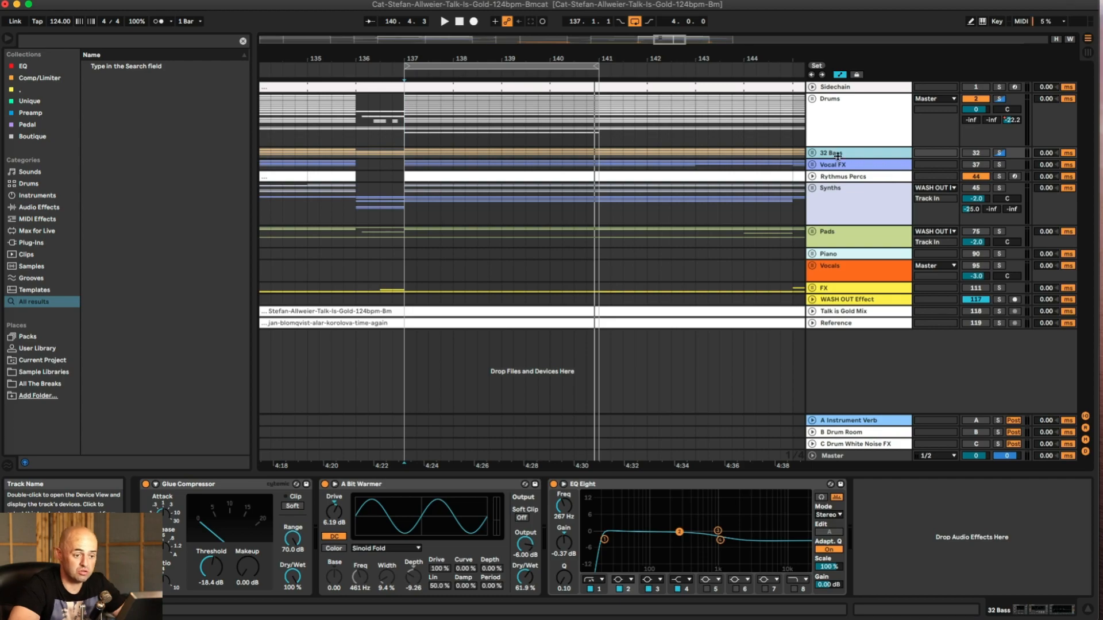
Step: Play the looped section with the Drums group selected and deactivate the Rythmus Percs track
click(872, 124)
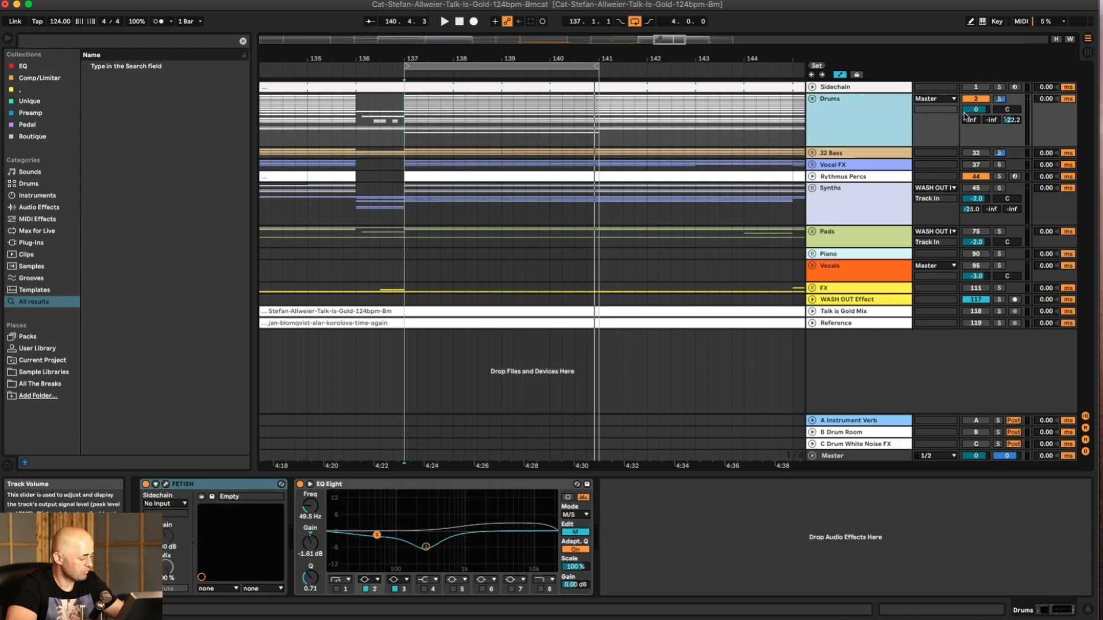
key(space)
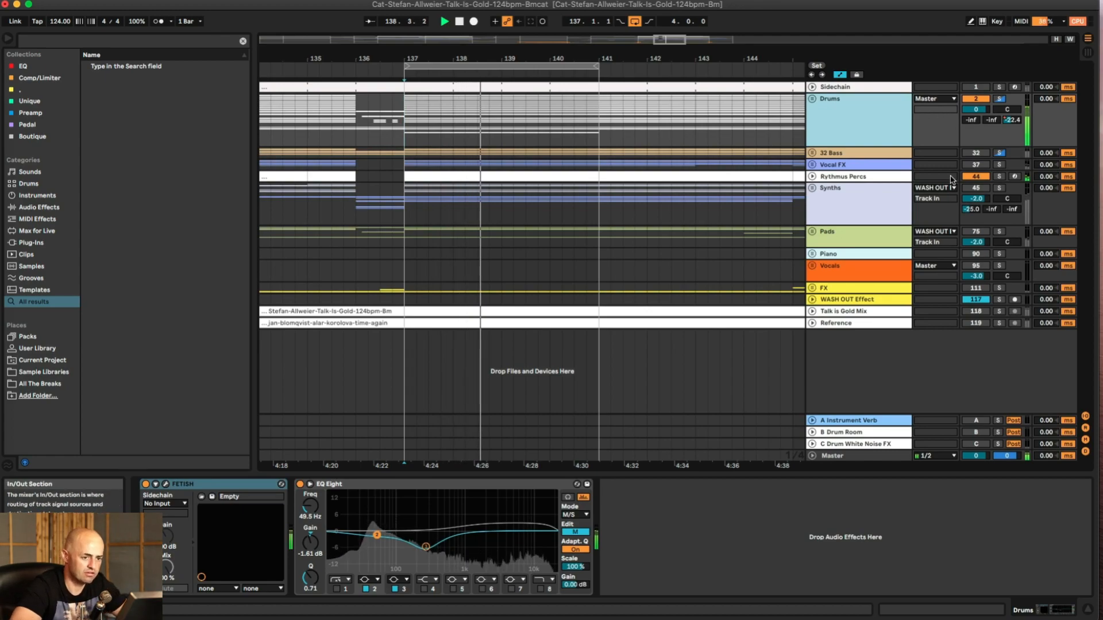
click(978, 177)
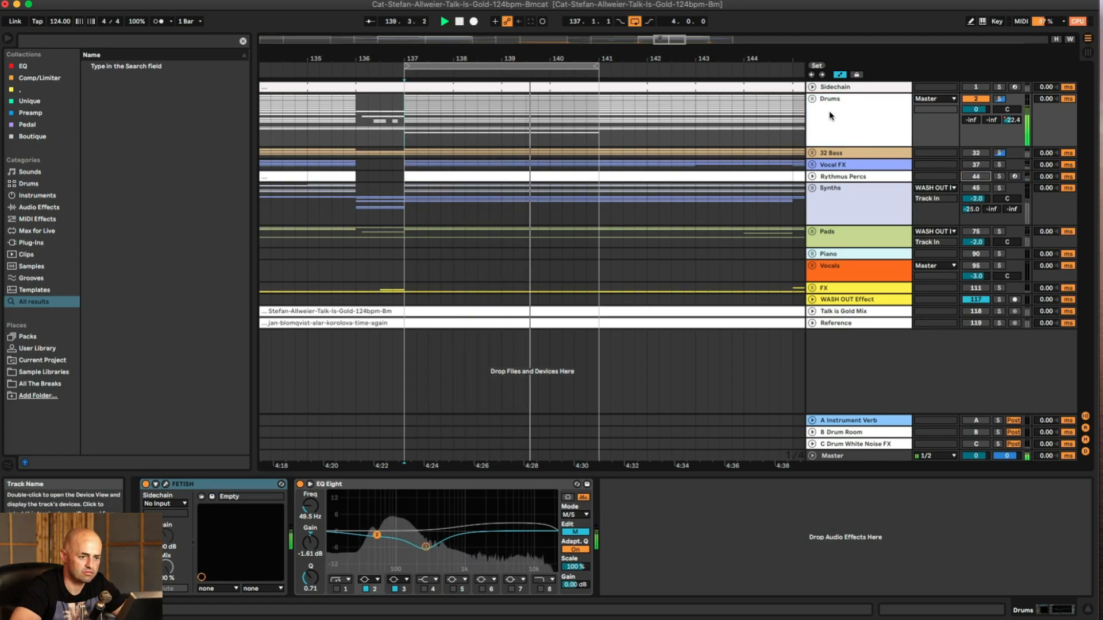
Step: Unfold the Drums group and reset the Snare track's delay to 0 ms
click(813, 99)
scroll(849, 130, down, 6)
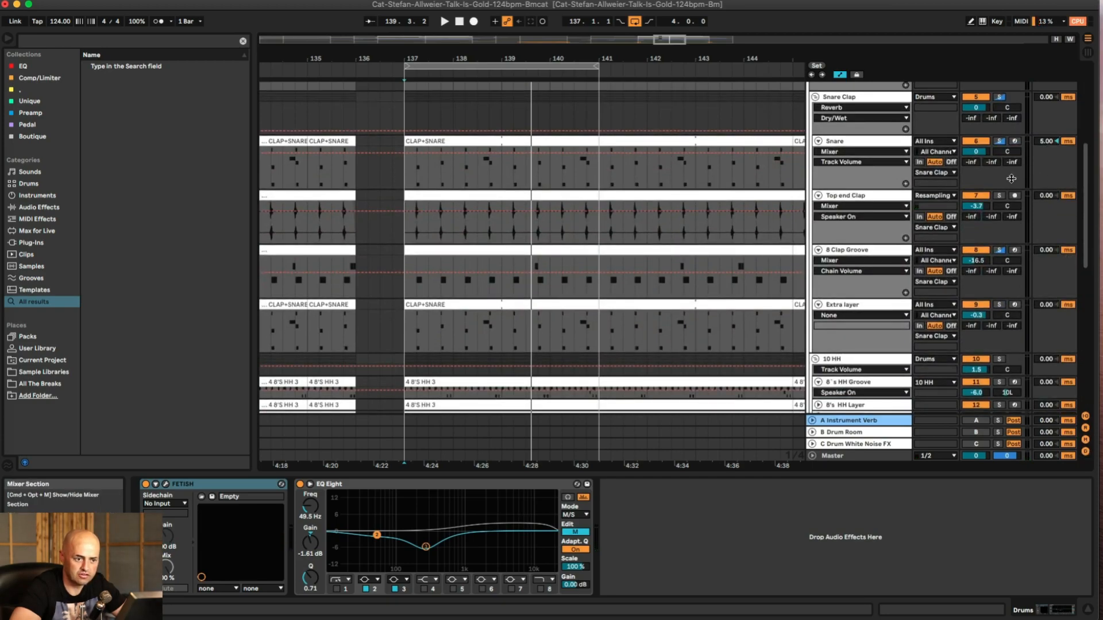
double_click(1046, 142)
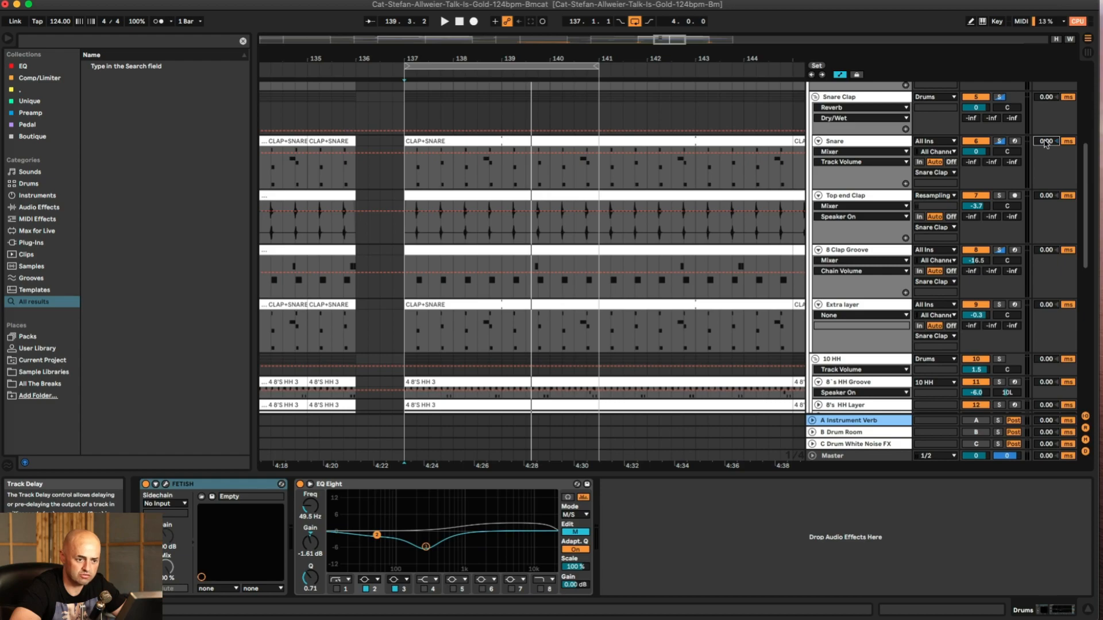
Step: During playback, set the Top end Clap track's delay to 14 ms and lower its volume to -4.4 dB
click(1051, 196)
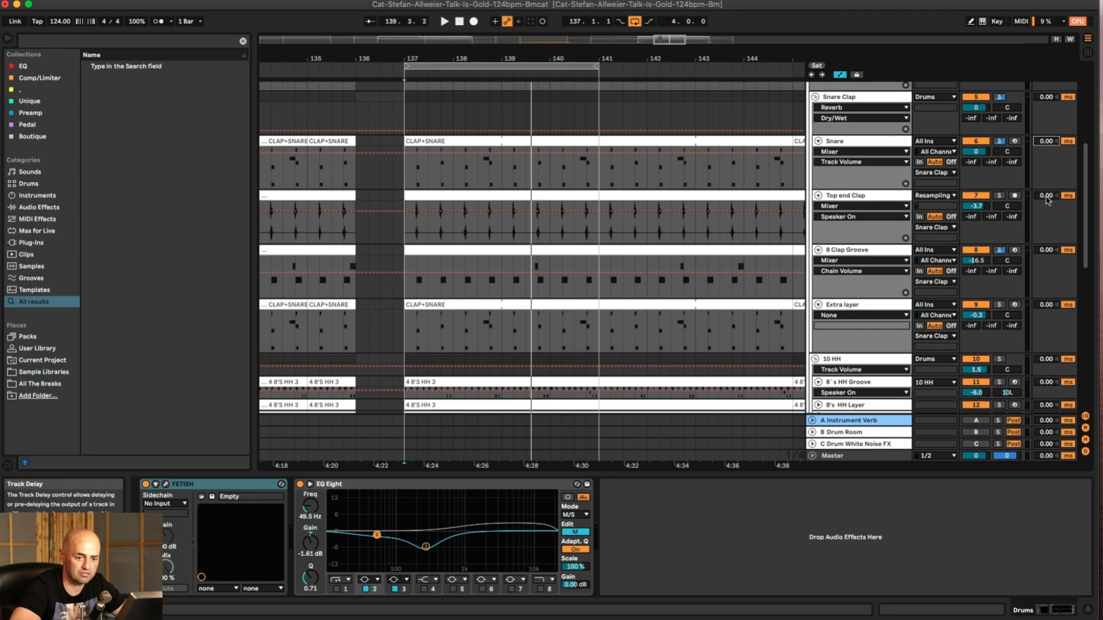
key(space)
drag(1047, 199, 1047, 193)
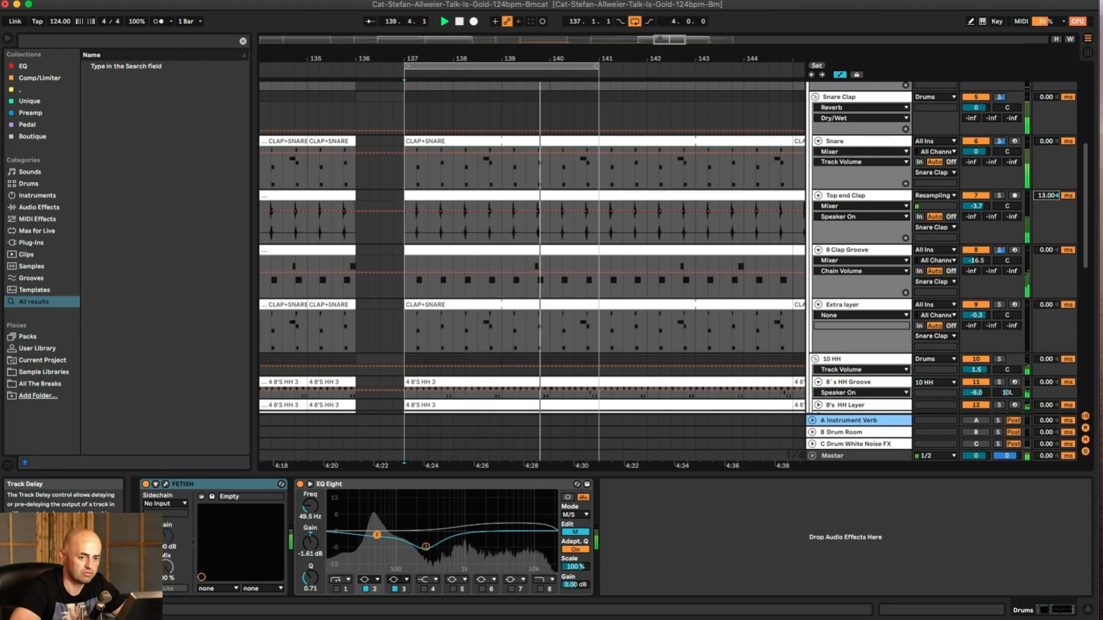
key(Up)
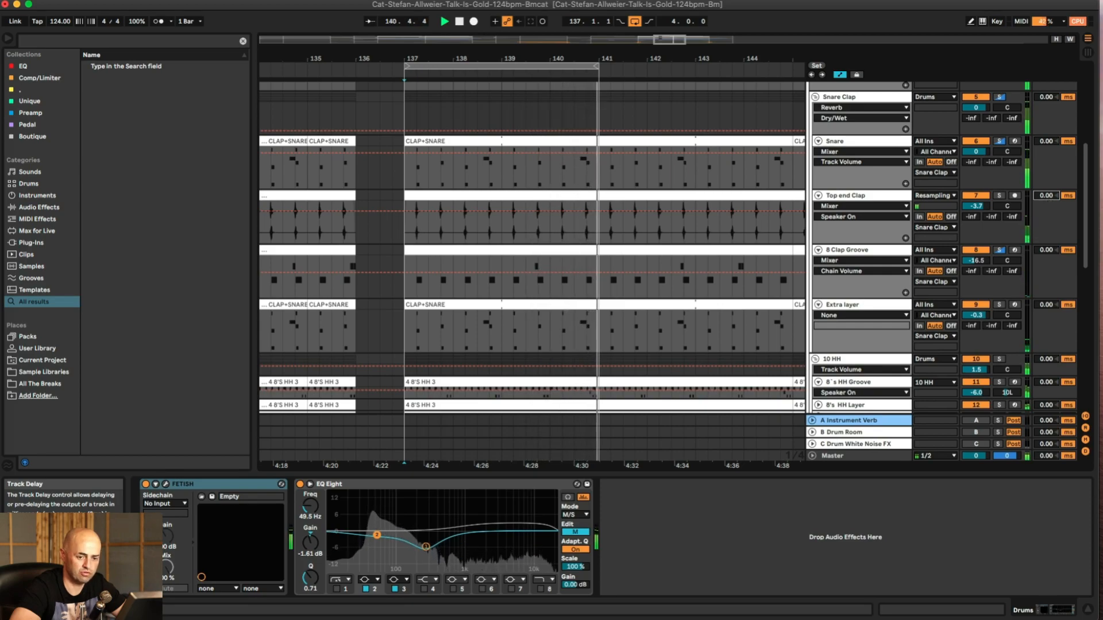
text(14)
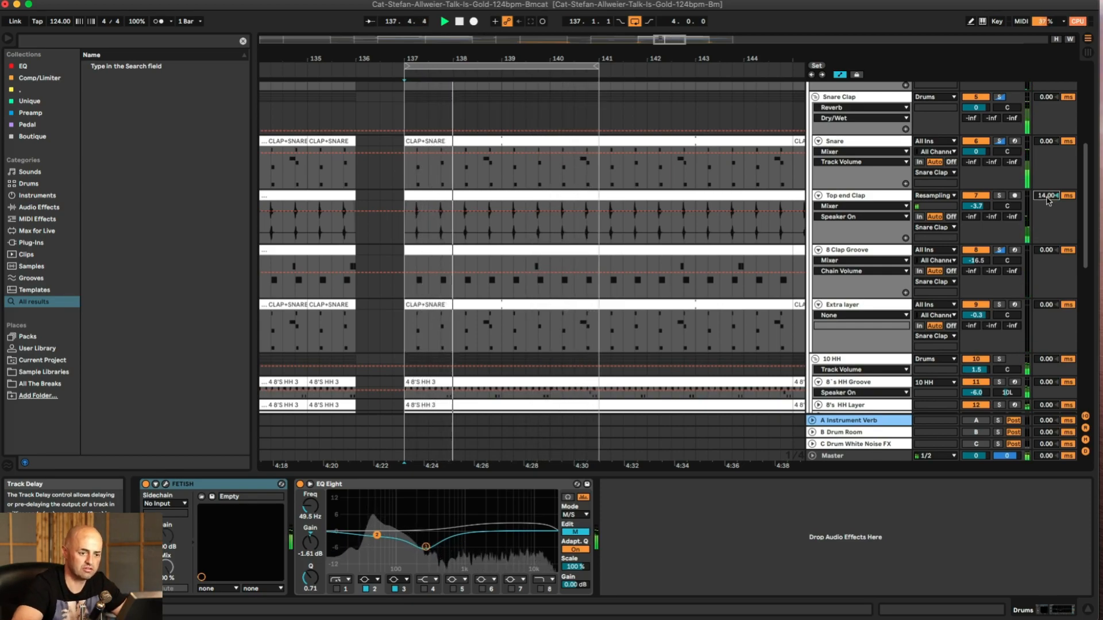
drag(981, 208, 987, 210)
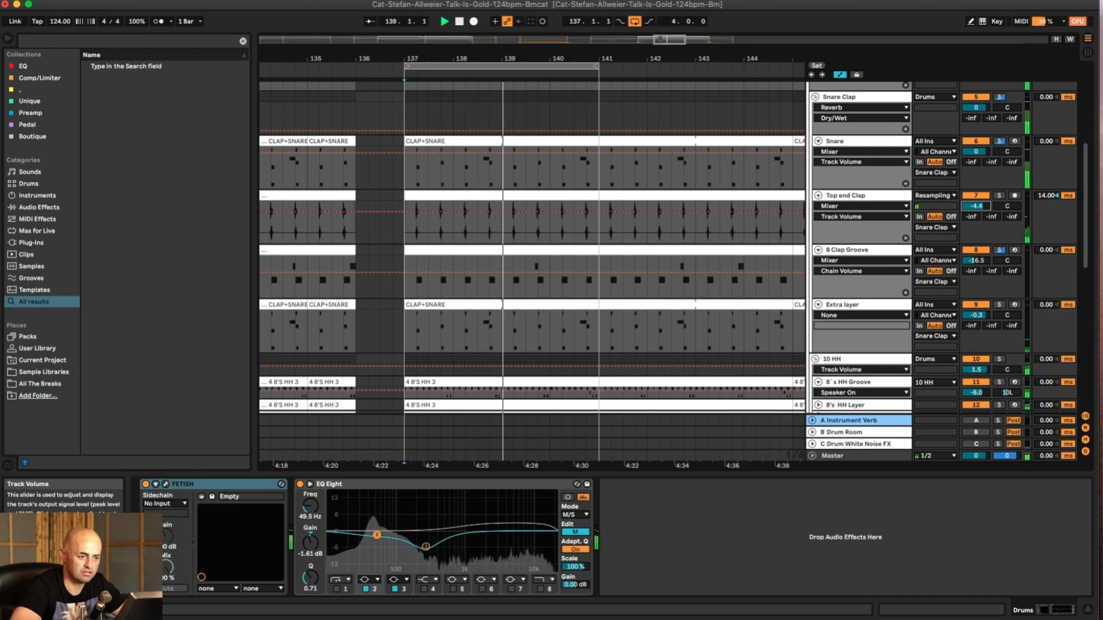
Step: Insert a Limiter at the start of the Top end Clap device chain with a ceiling of -8.81 dB
click(856, 199)
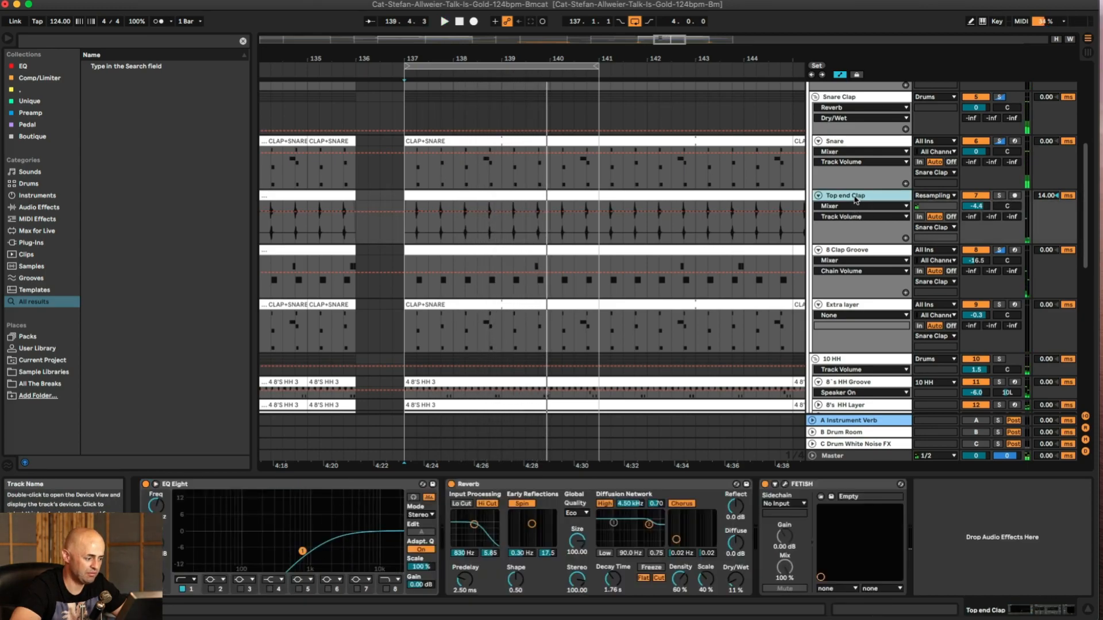
click(109, 43)
text(lim)
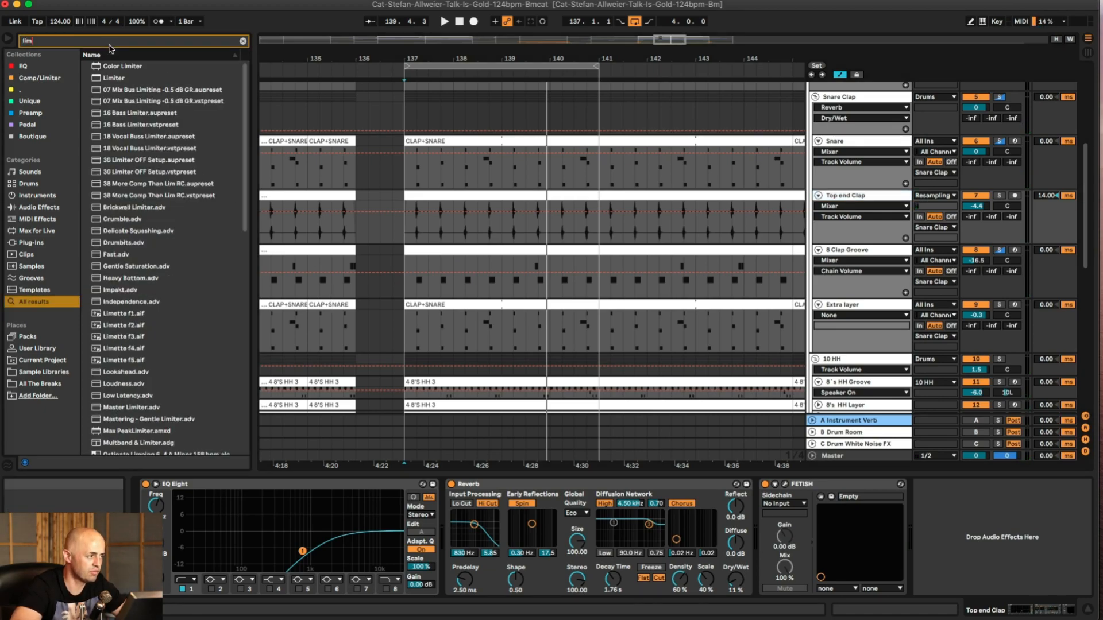
drag(204, 457, 191, 507)
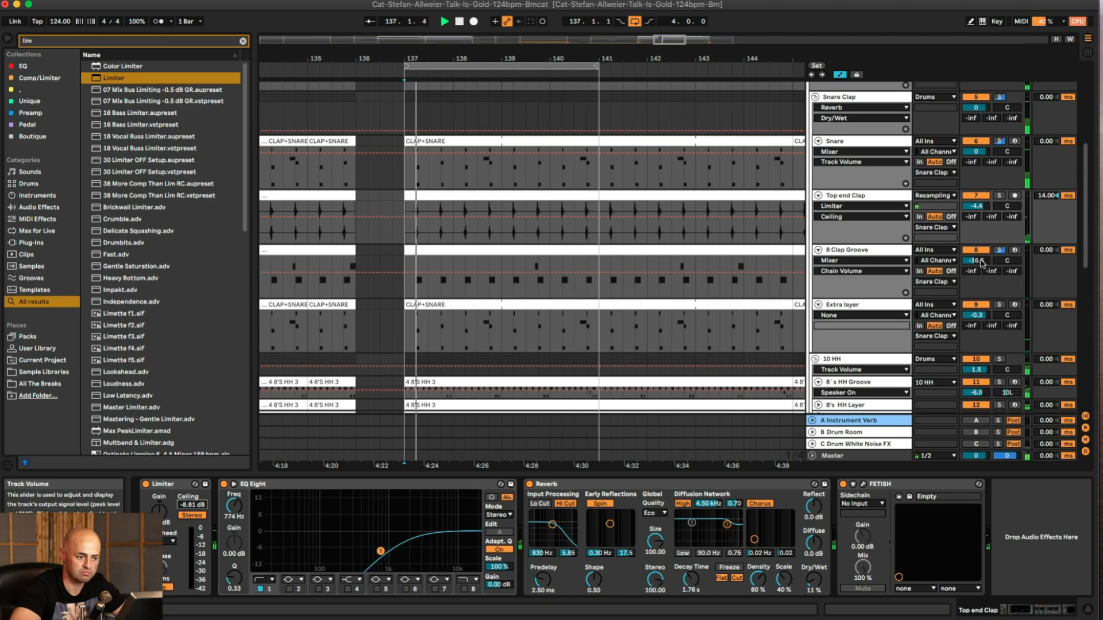
Step: On 8 Clap Groove, set the effect rack's Spectral Time chain volume to -5.0 dB and the track volume to -20.9 dB
click(853, 251)
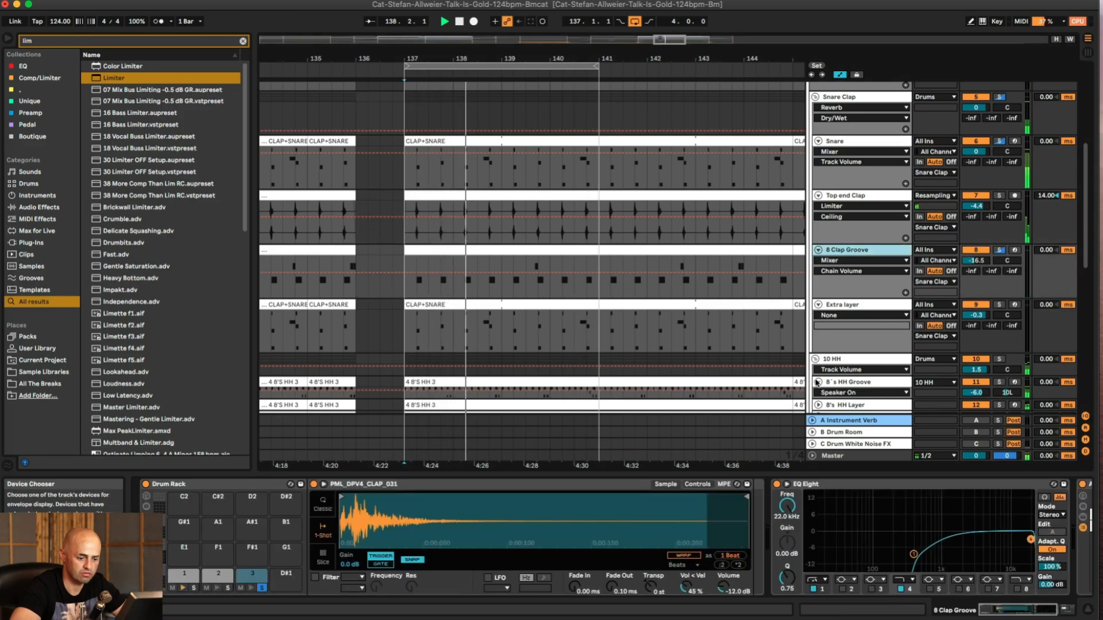
scroll(782, 555, right, 5)
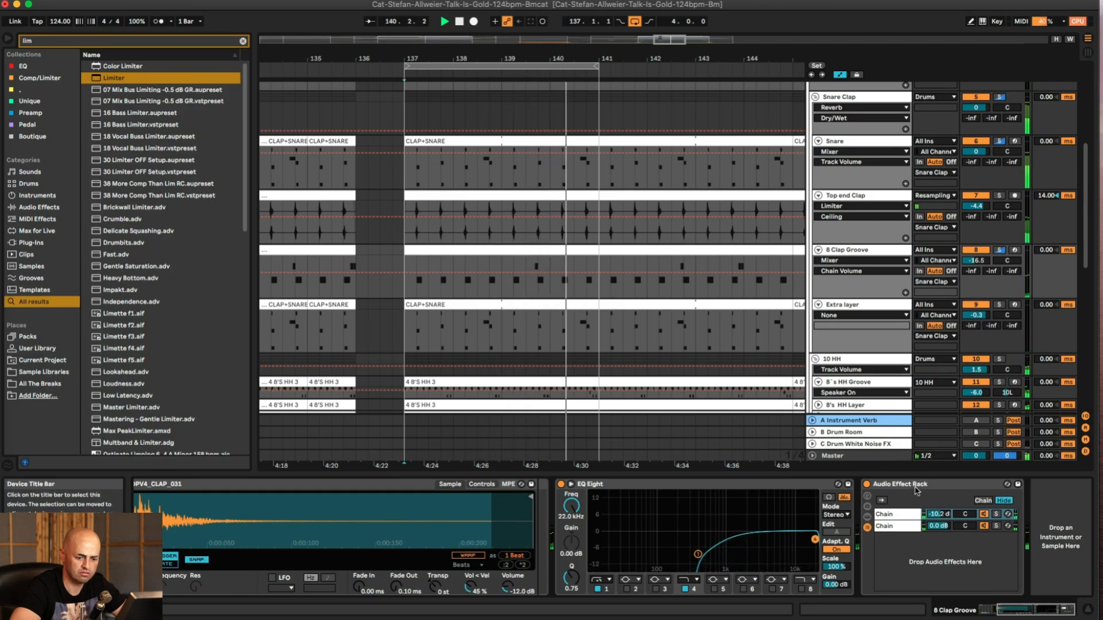
click(907, 520)
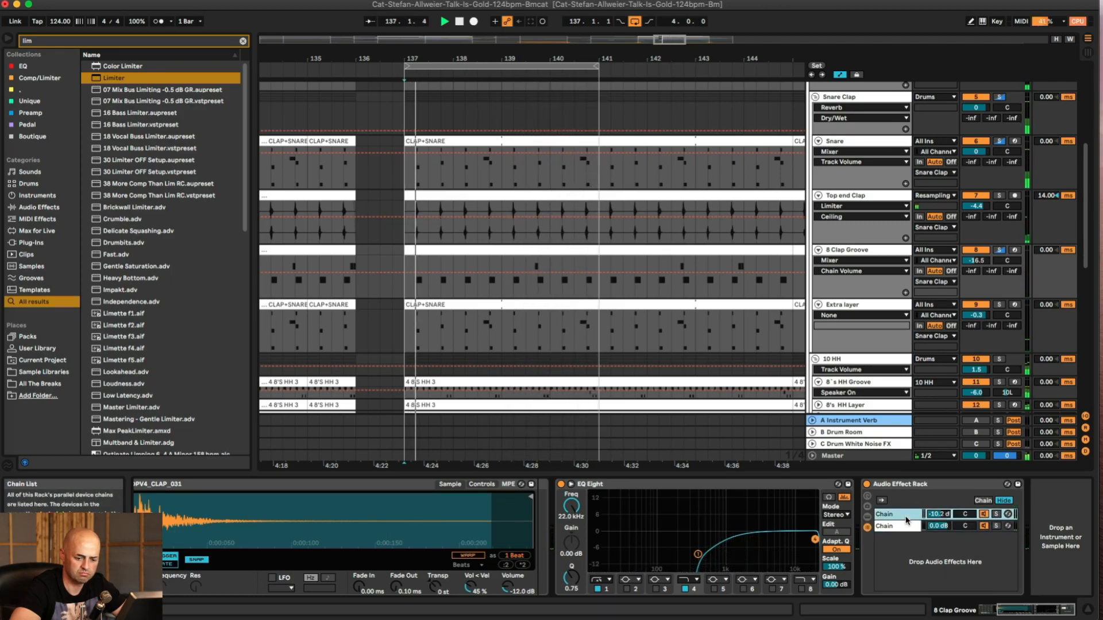
double_click(907, 520)
drag(1010, 611, 1026, 612)
drag(651, 515, 652, 519)
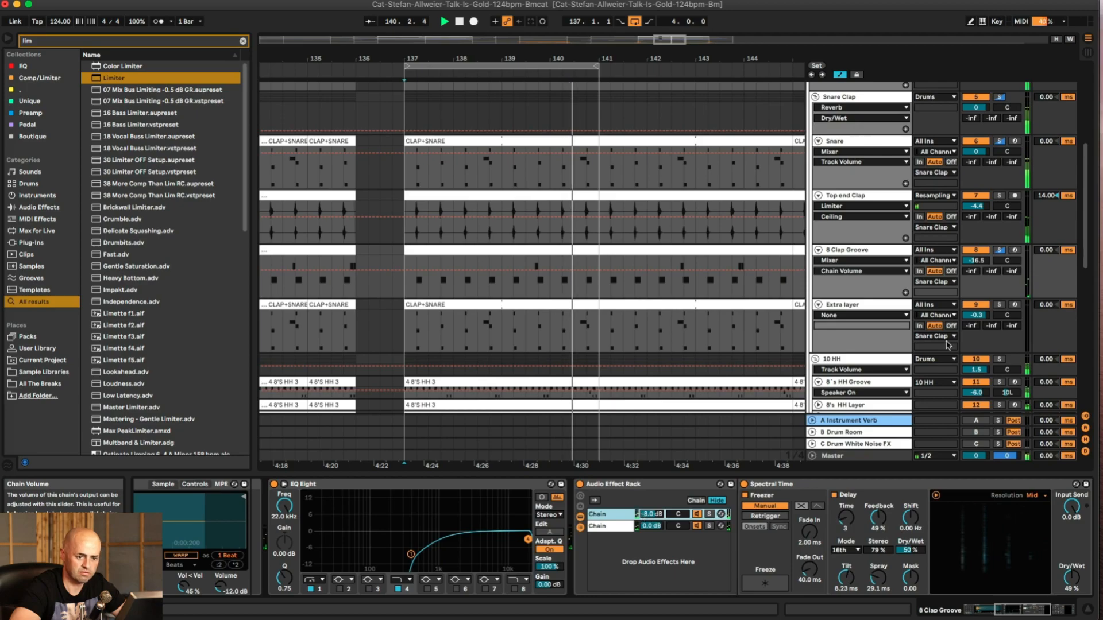
drag(978, 261, 978, 266)
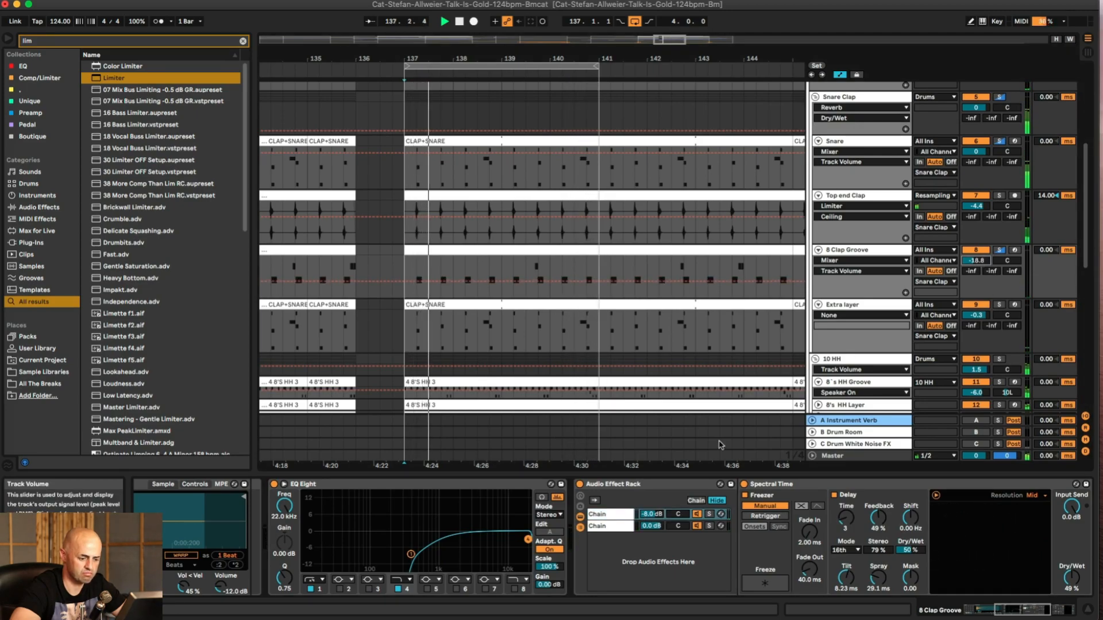
drag(652, 515, 651, 502)
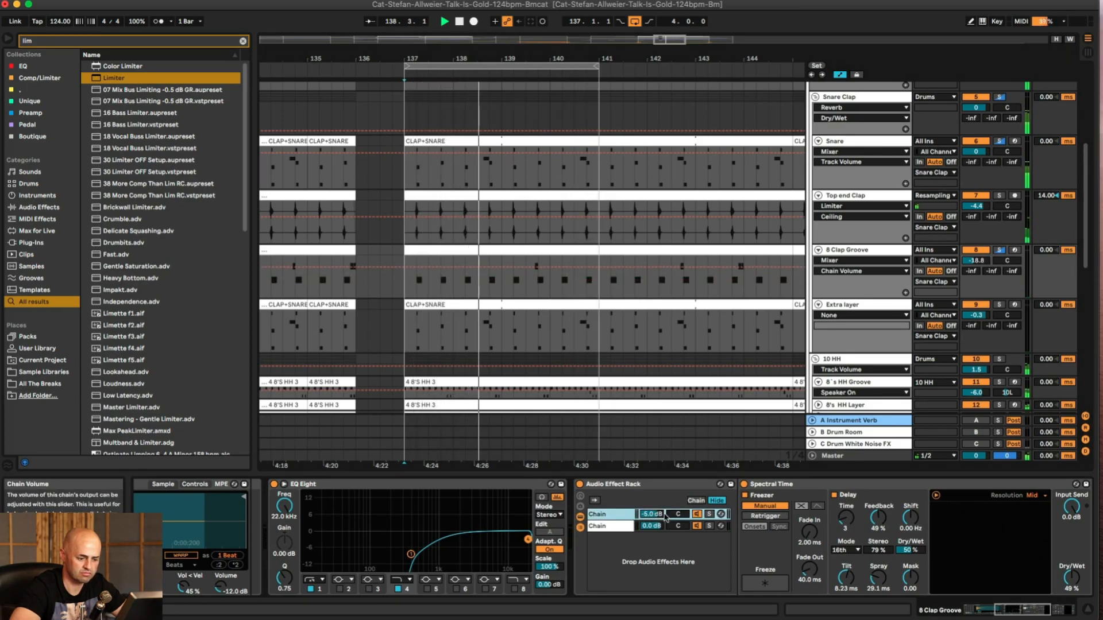
drag(980, 260, 982, 268)
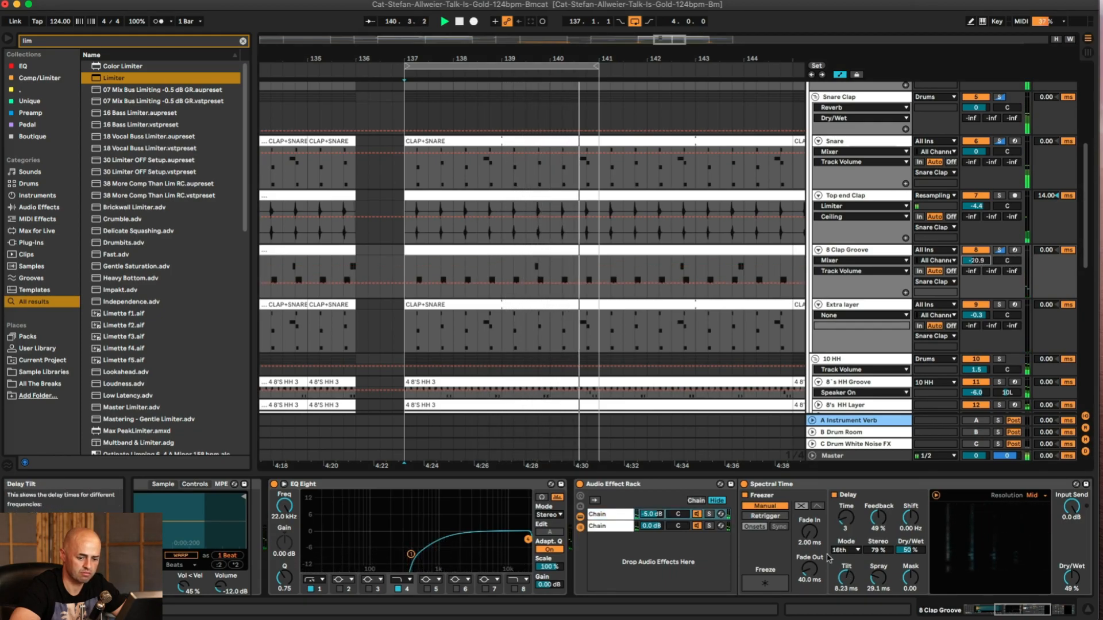
Step: In 8 Clap Groove's EQ Eight, turn off band 4 and set the band 8 high cut to about 2.35 kHz
scroll(821, 550, right, 7)
scroll(822, 549, left, 7)
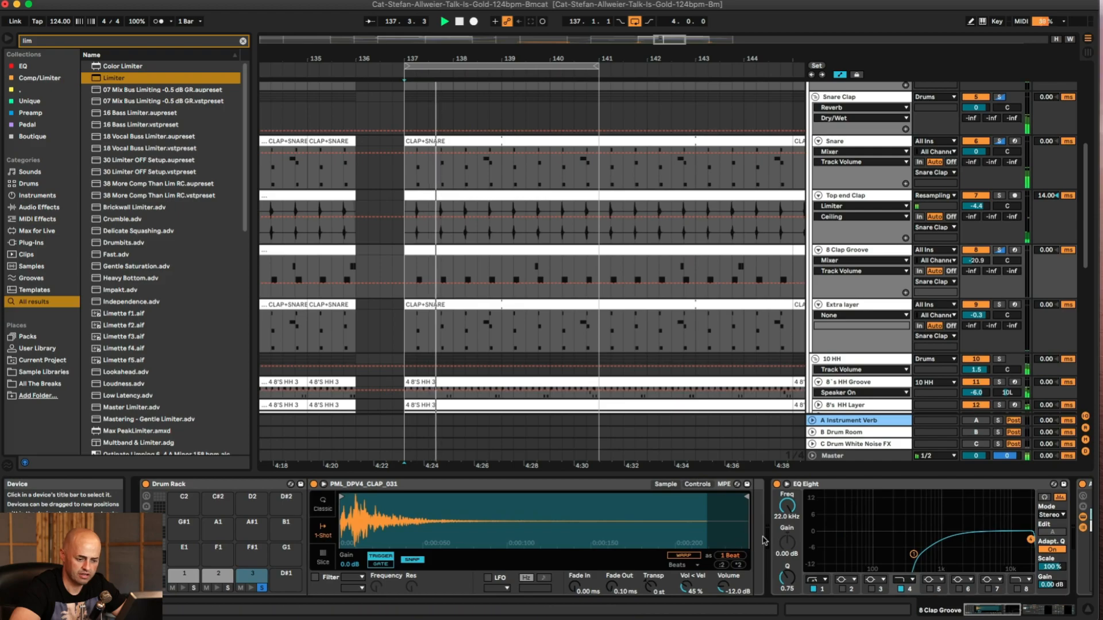
click(907, 589)
drag(915, 540, 856, 540)
click(791, 589)
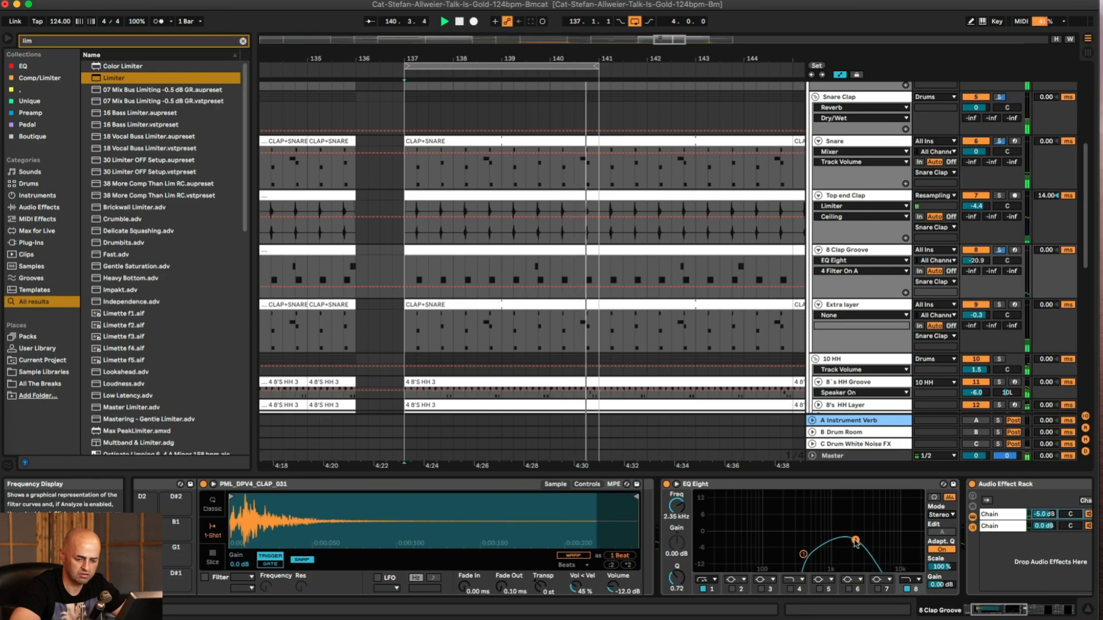
Step: In 8 Clap Groove's effect rack, reset the first chain's volume to 0.0 dB and set the second chain's volume to -5.0 dB
scroll(986, 522, right, 5)
scroll(986, 523, right, 2)
double_click(679, 515)
drag(679, 526, 680, 535)
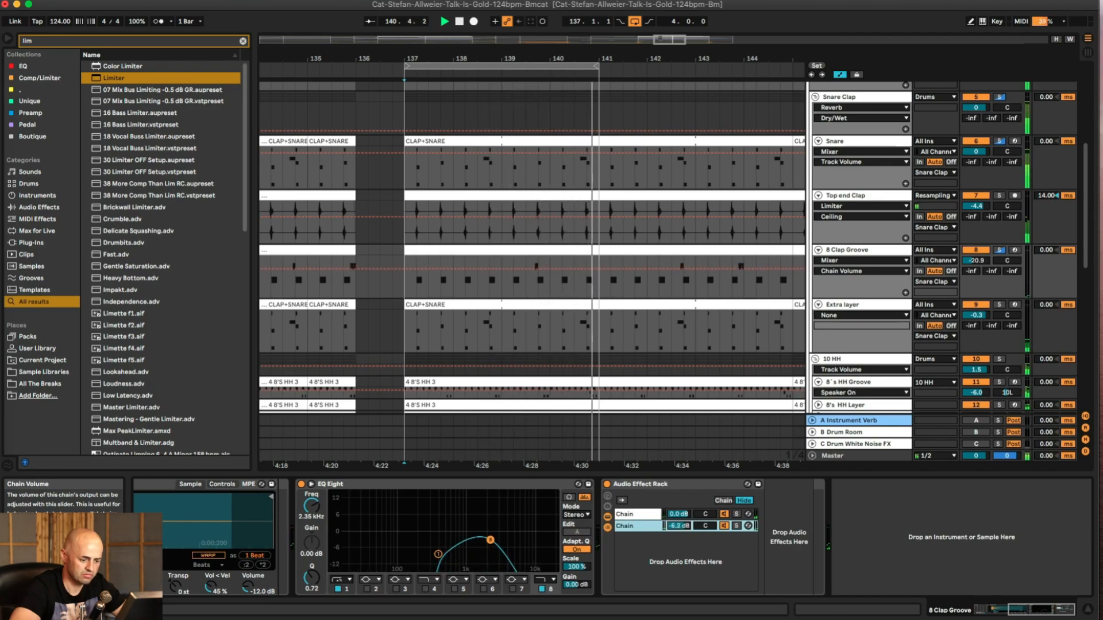
Step: In 8 Clap Groove's EQ Eight, set the band 8 high cut to about 7.11 kHz and band 1 to about 435 Hz
drag(490, 540, 522, 540)
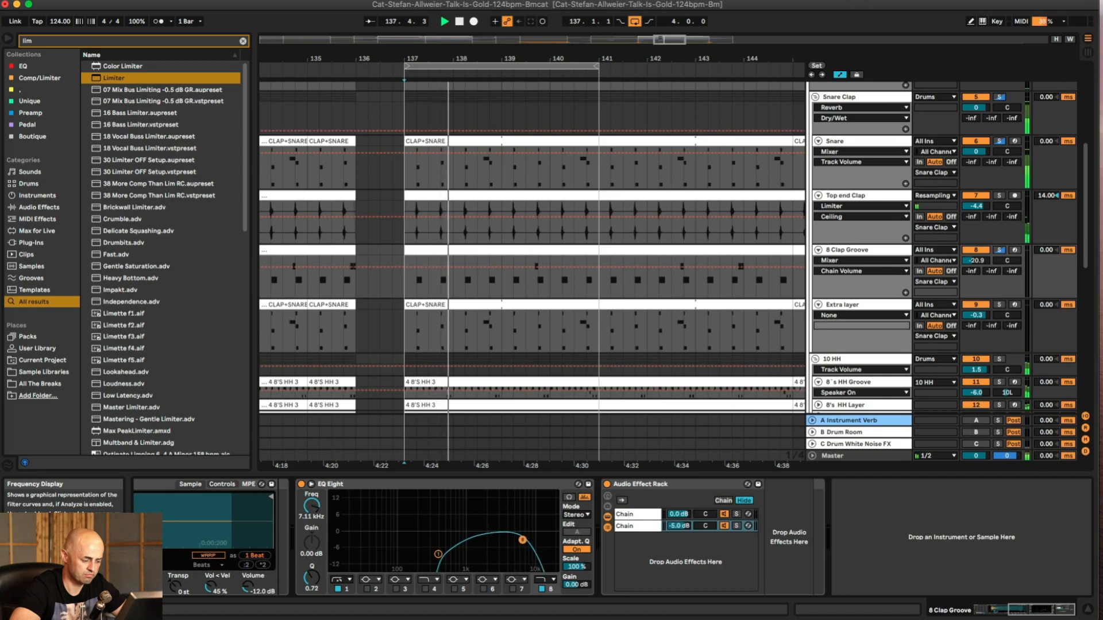
drag(436, 556, 440, 556)
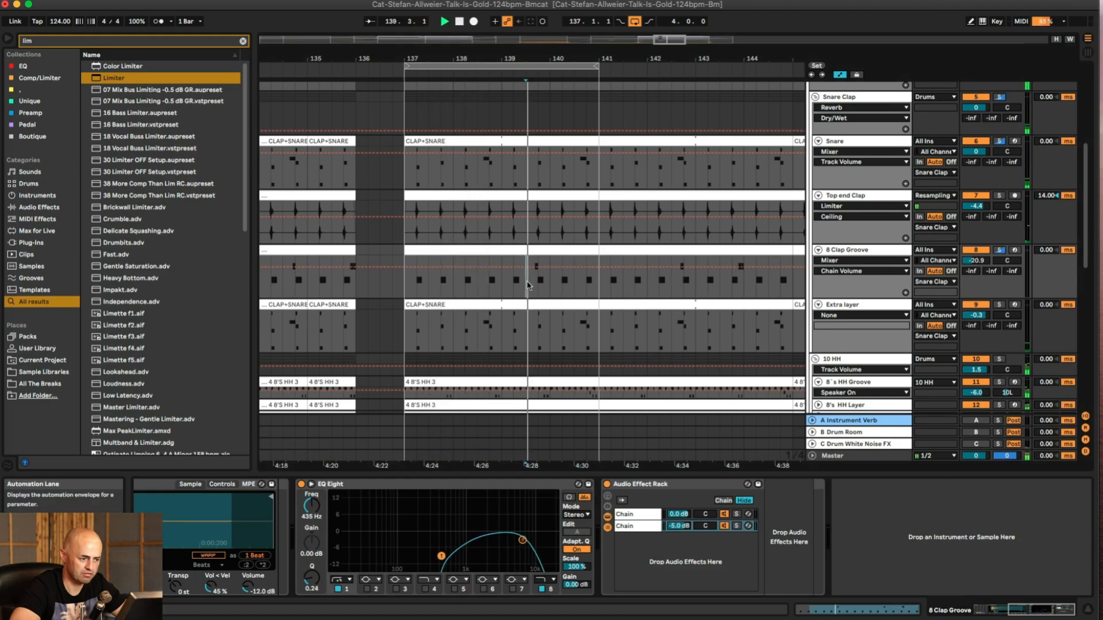
Step: Lower 8 Clap Groove's volume to -23.4 dB and its second rack chain to -15.0 dB, with the EQ band 8 high cut at about 2.11 kHz
drag(977, 260, 976, 274)
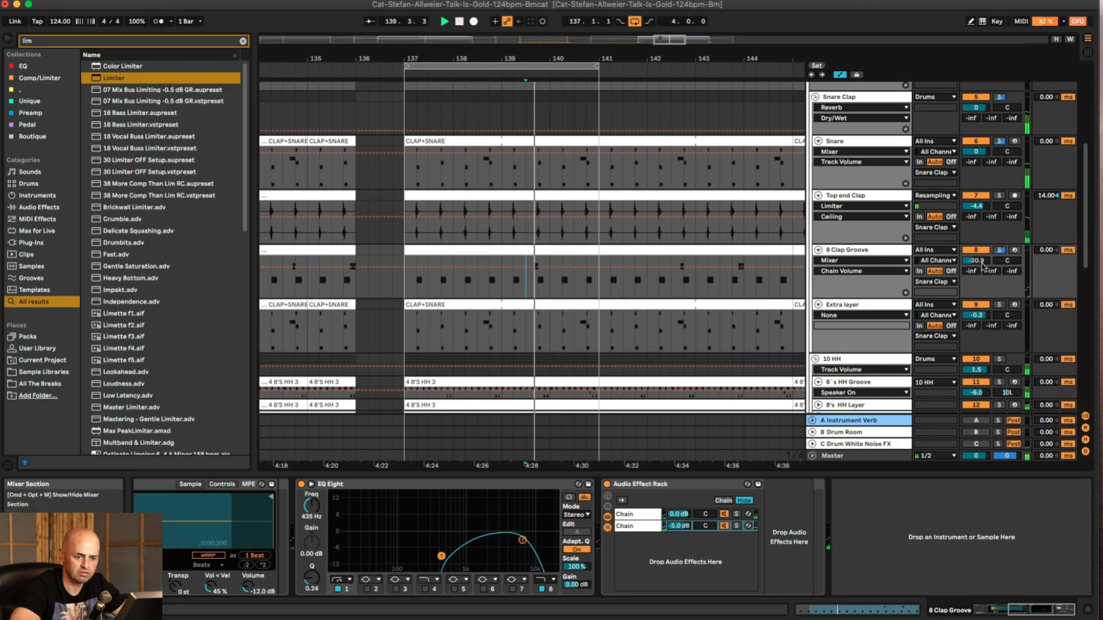
drag(678, 526, 676, 530)
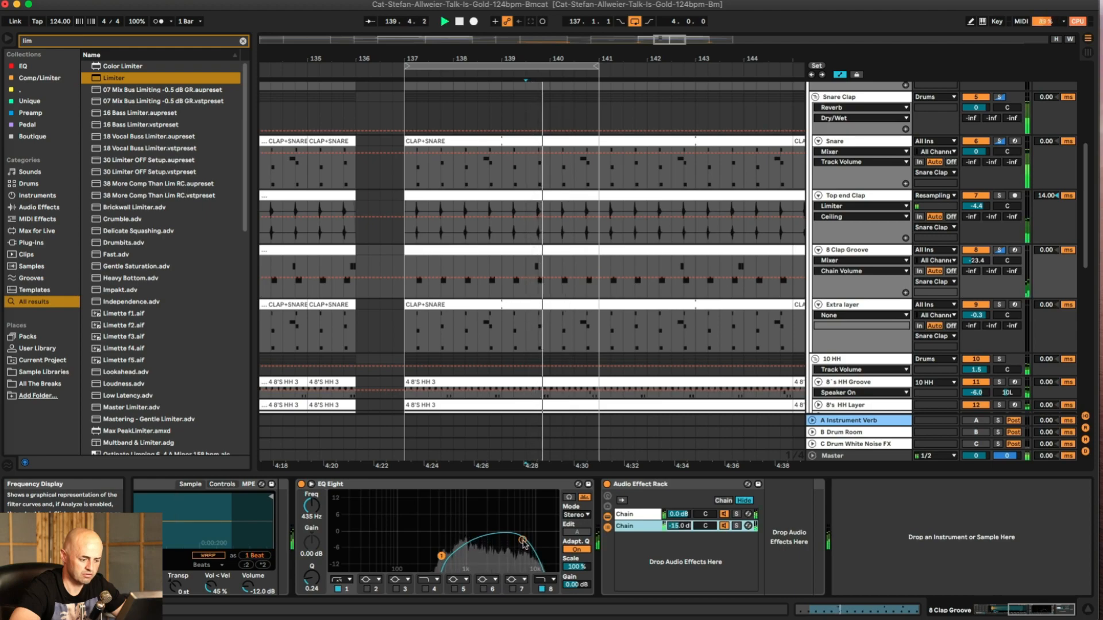
drag(523, 542, 488, 538)
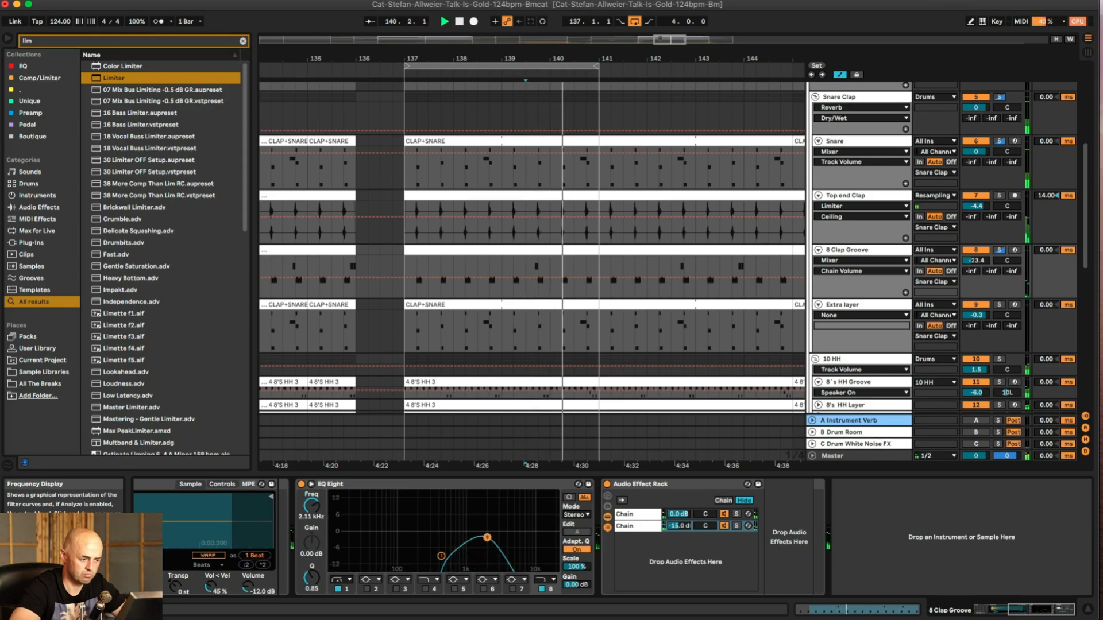
Step: Collapse the Drums group into a single track and select it
scroll(834, 146, up, 5)
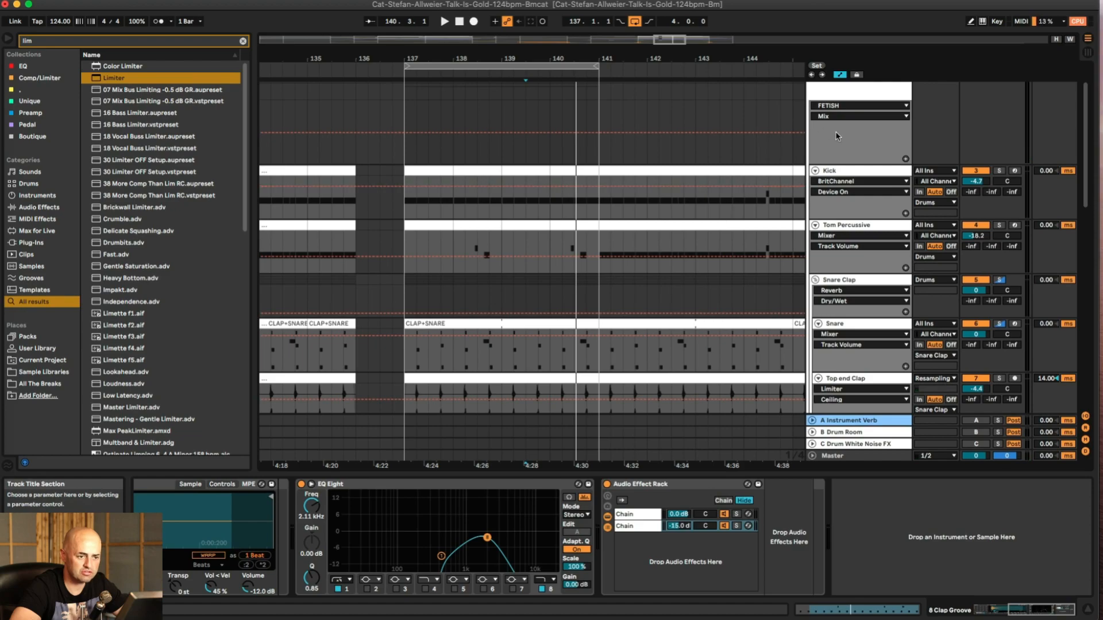
scroll(838, 136, up, 3)
click(813, 99)
click(829, 114)
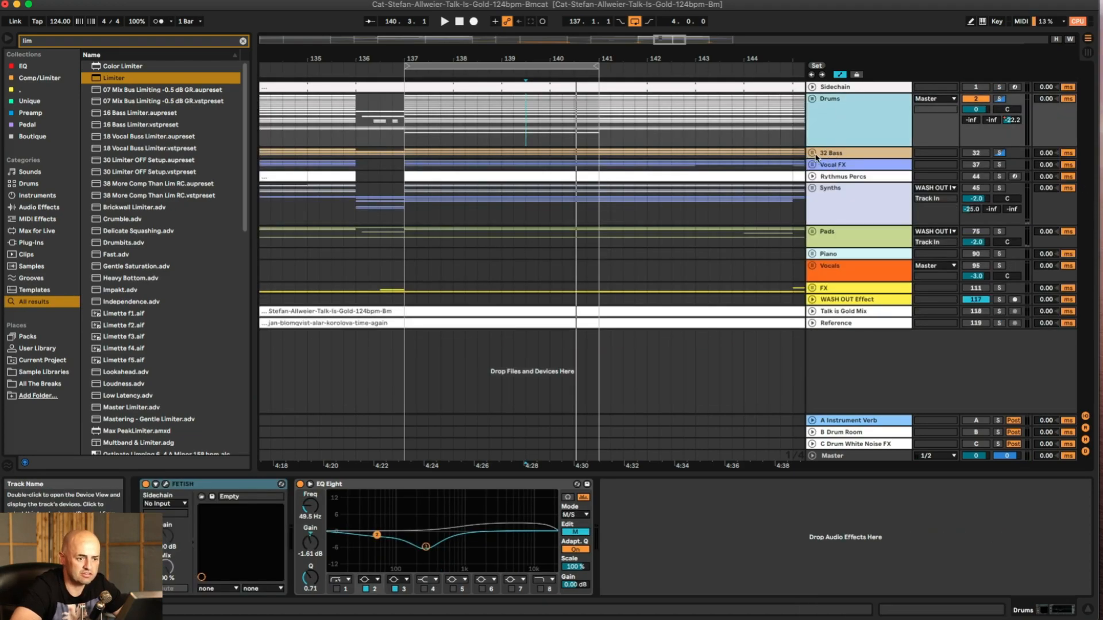
Step: Delete the Glue Compressor, A Bit Warmer and EQ Eight from the 32 Bass group's device chain
click(834, 154)
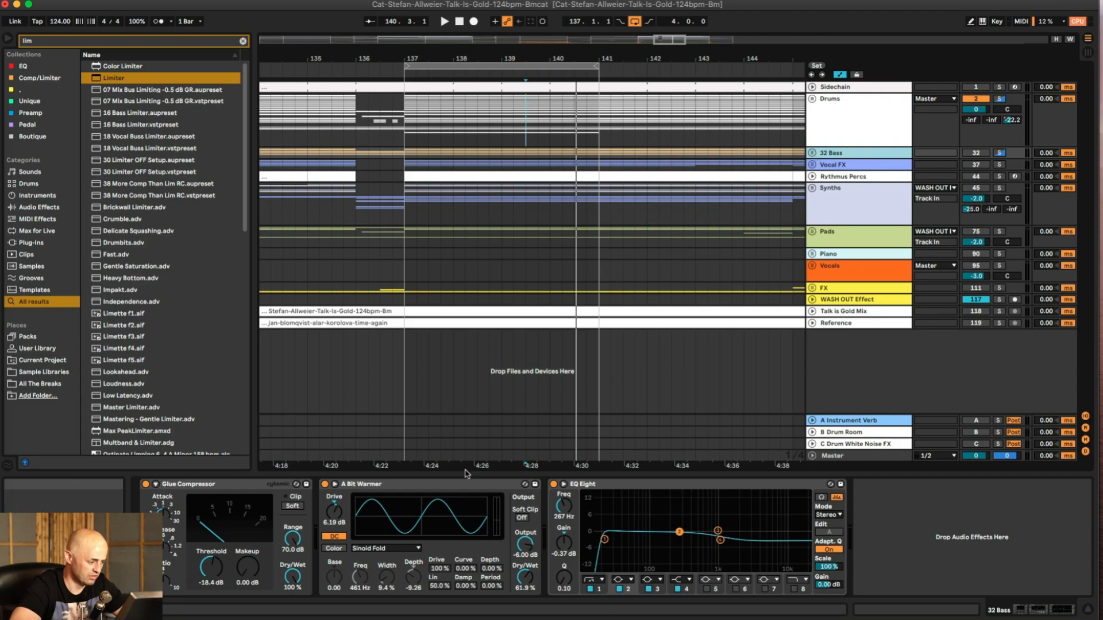
click(214, 486)
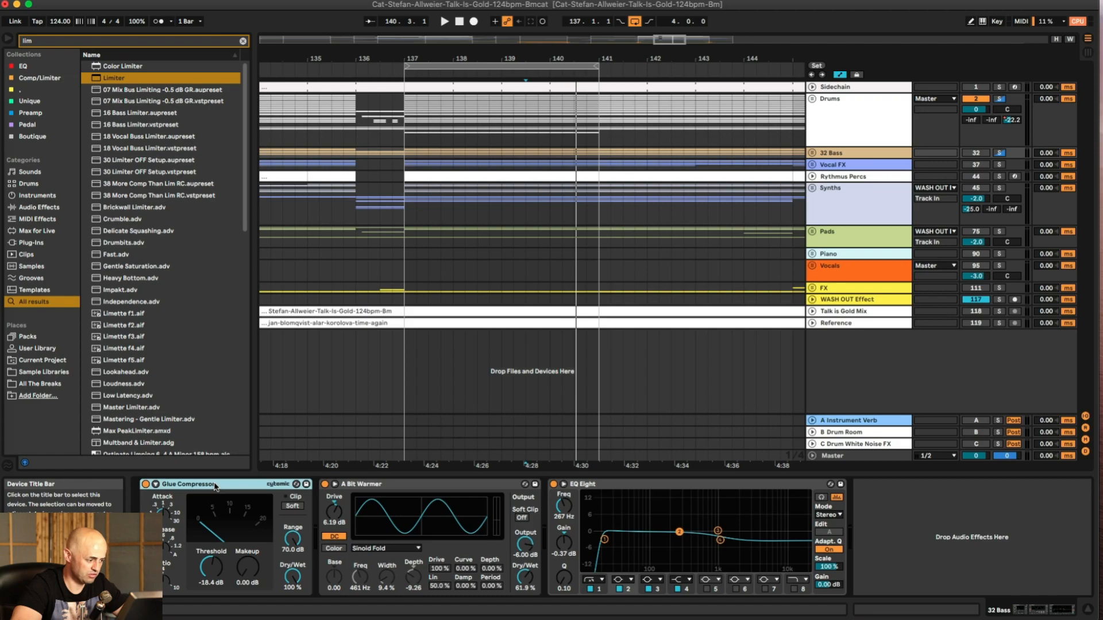
key(Delete)
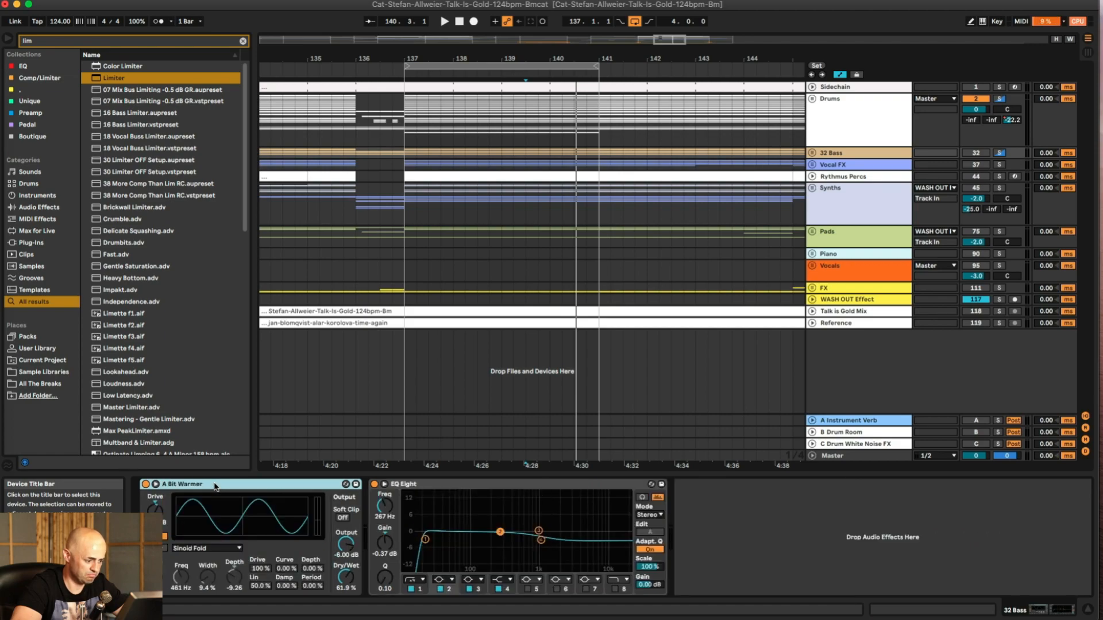
key(Delete)
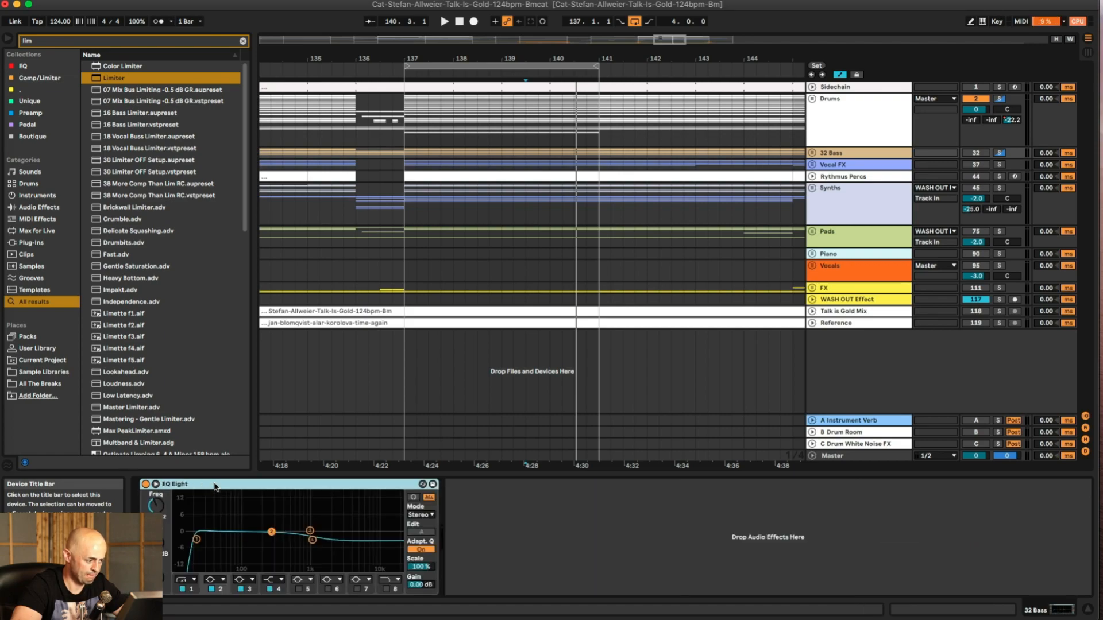
key(Delete)
Step: Unfold and activate the 32 Bass group, play the loop, and collapse and mute the 34 Sustained Bass subgroup
click(812, 153)
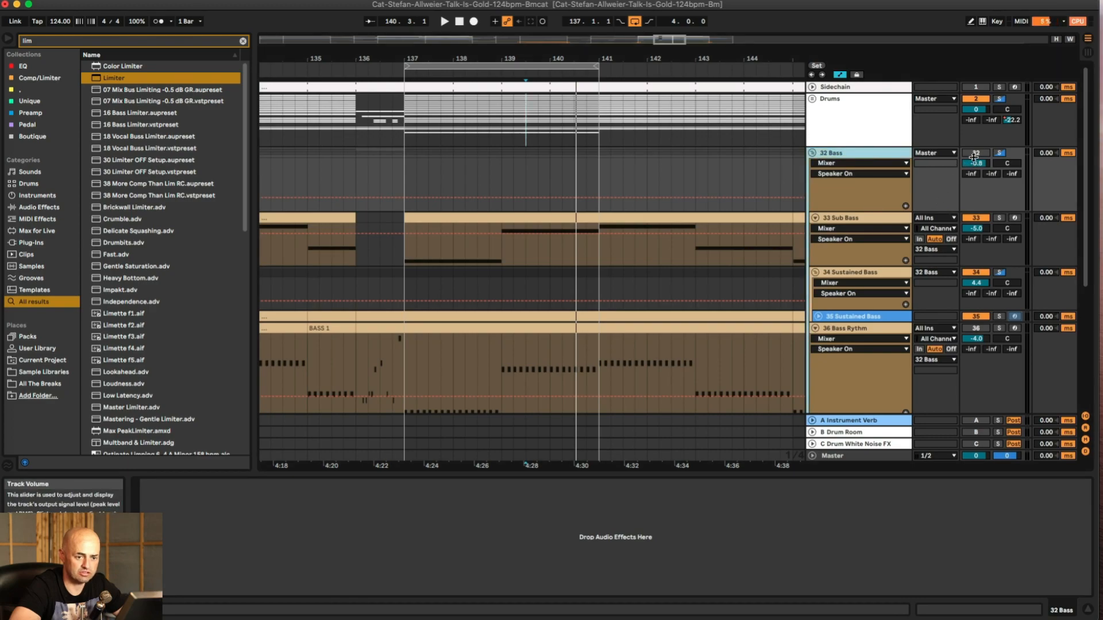
key(space)
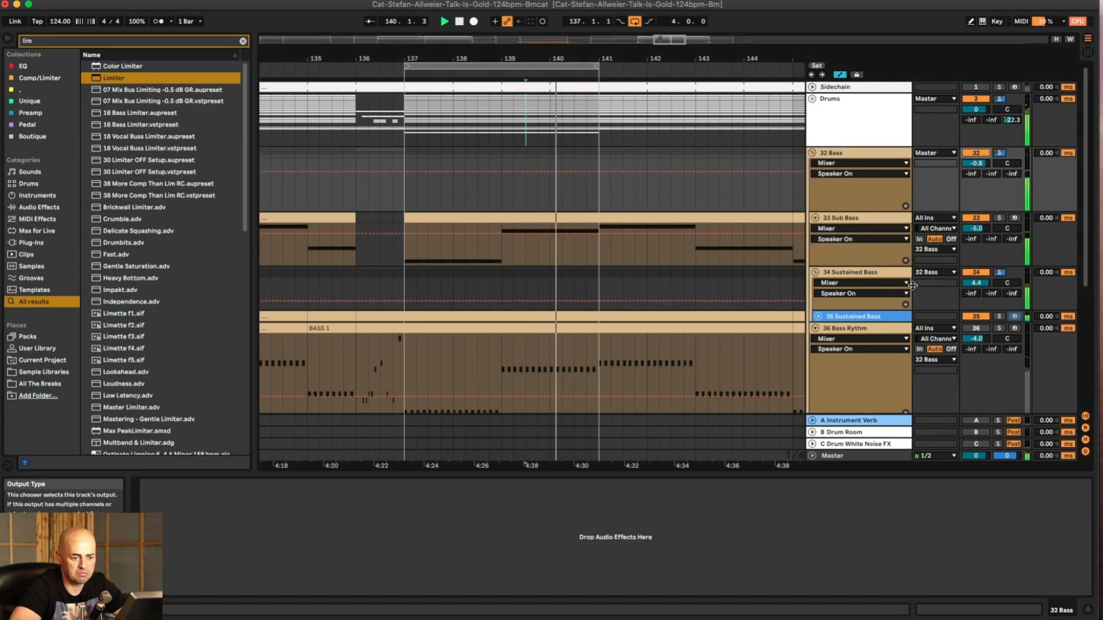
click(816, 272)
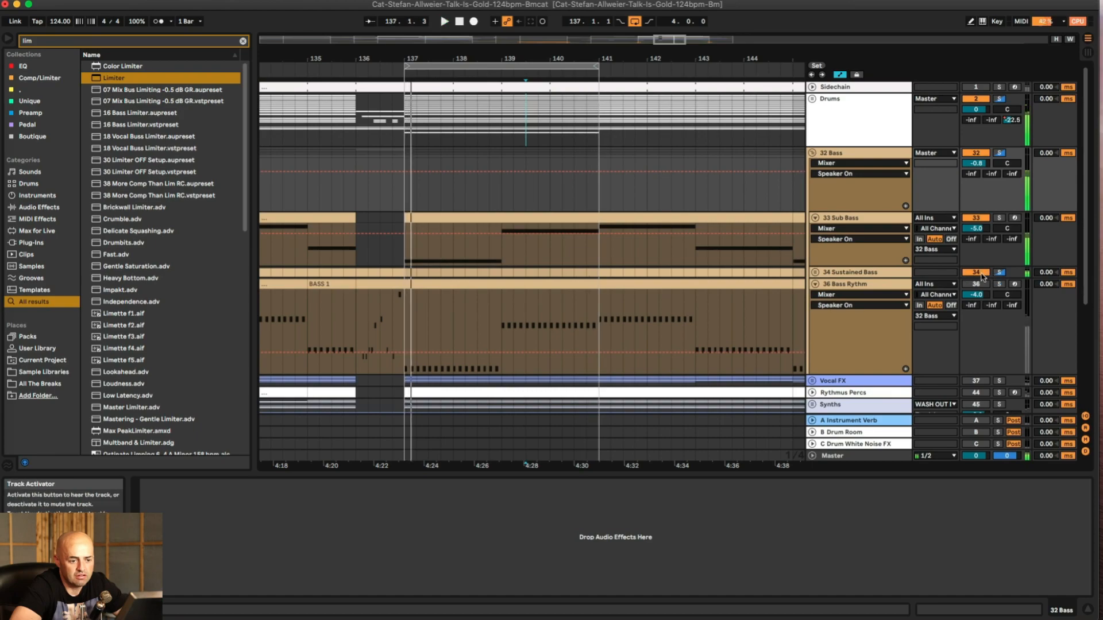
Step: Play 33 Sub Bass with its devices shown and turn off oscillators B, C and D in Operator
click(871, 218)
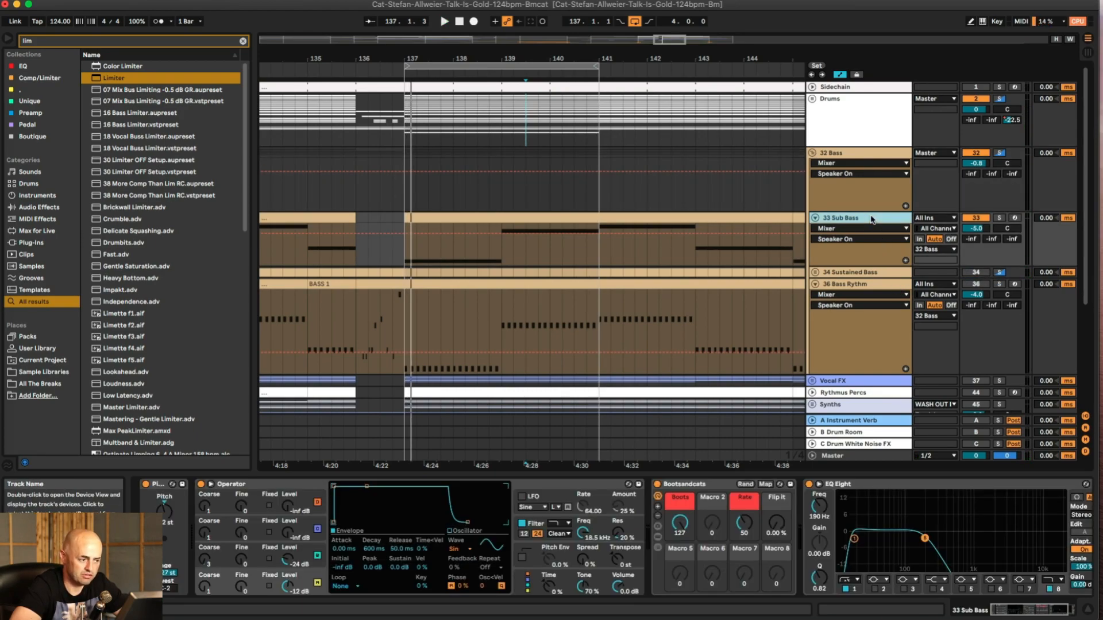
key(space)
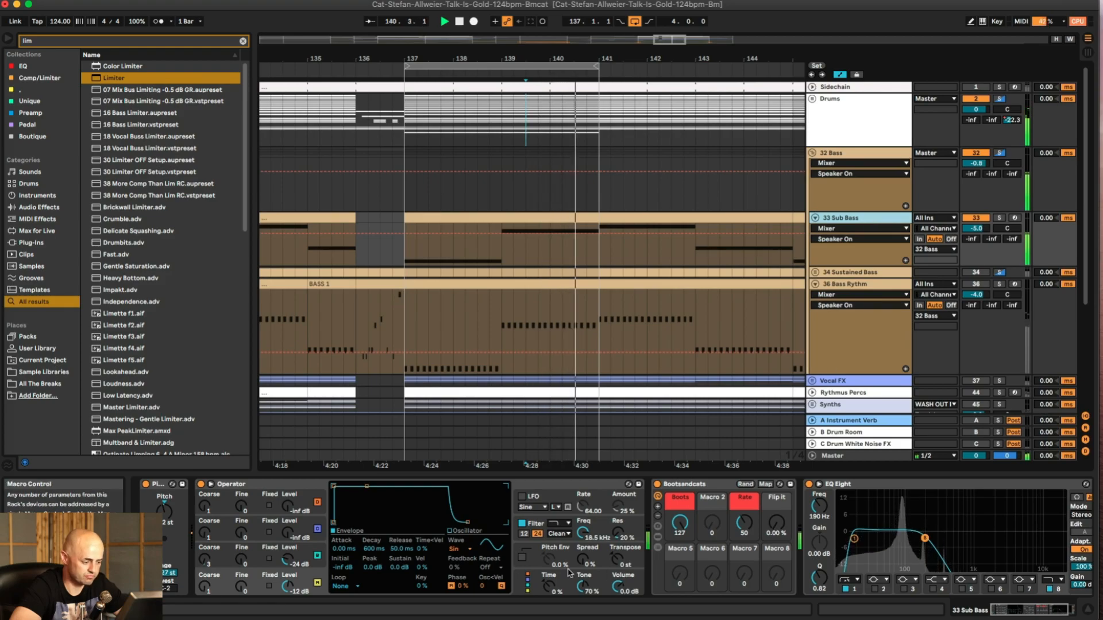
click(317, 555)
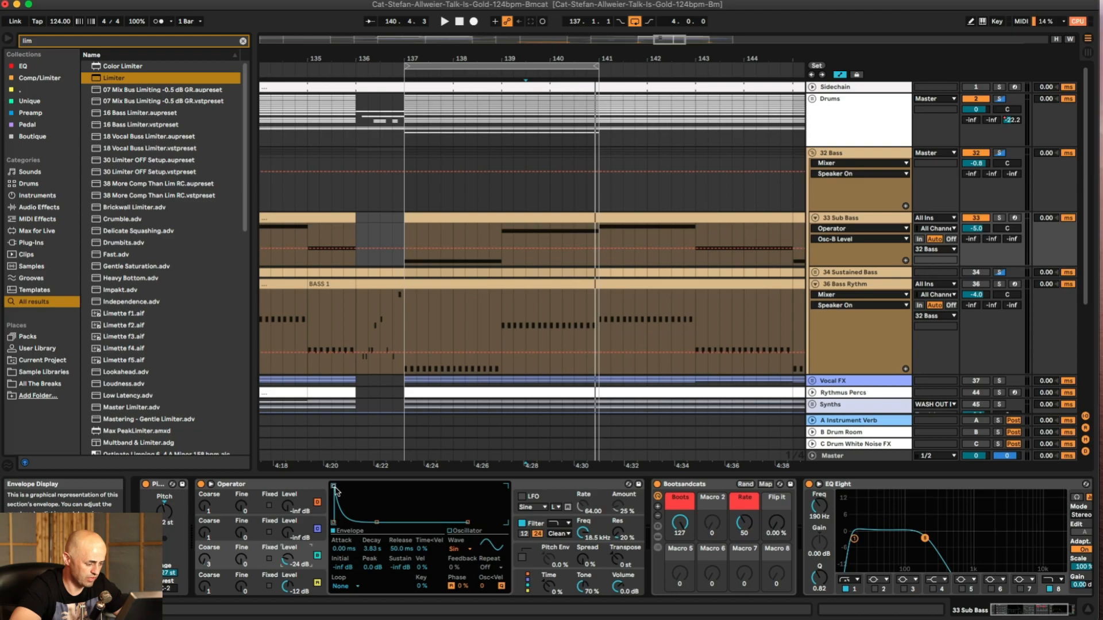
click(317, 529)
click(317, 502)
Step: Change the waveform of Operator's oscillator A to Triangle
click(321, 592)
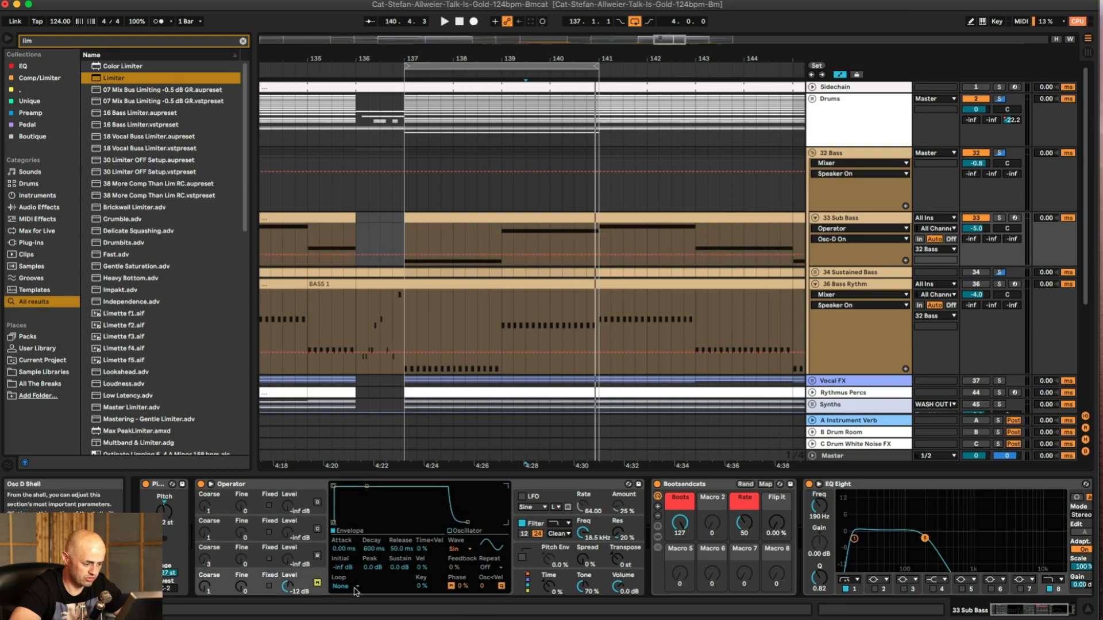
click(451, 550)
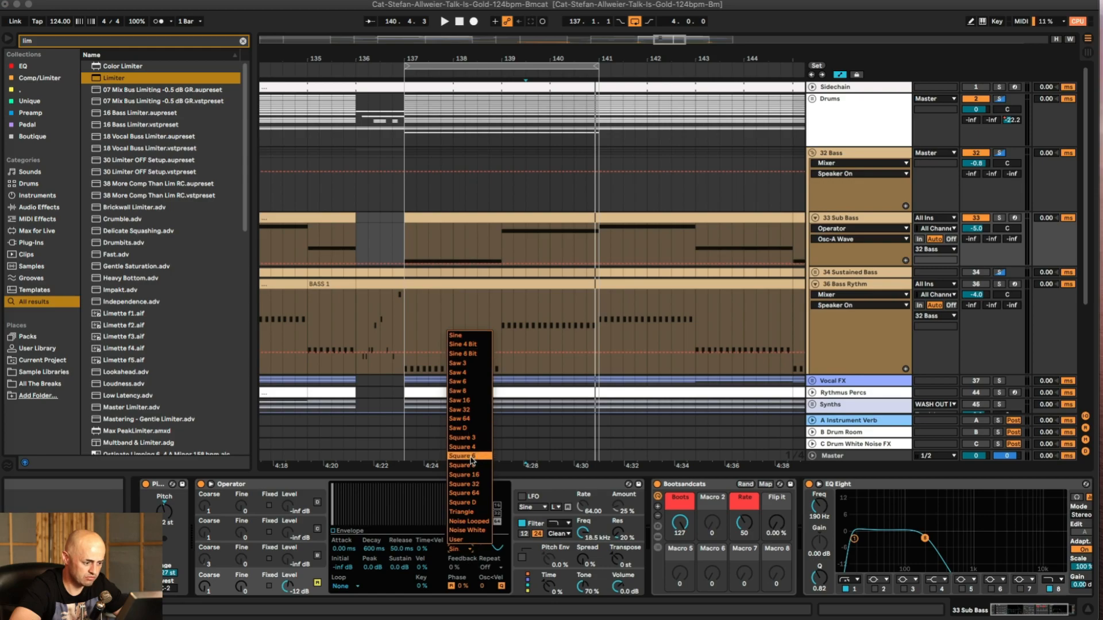
click(480, 512)
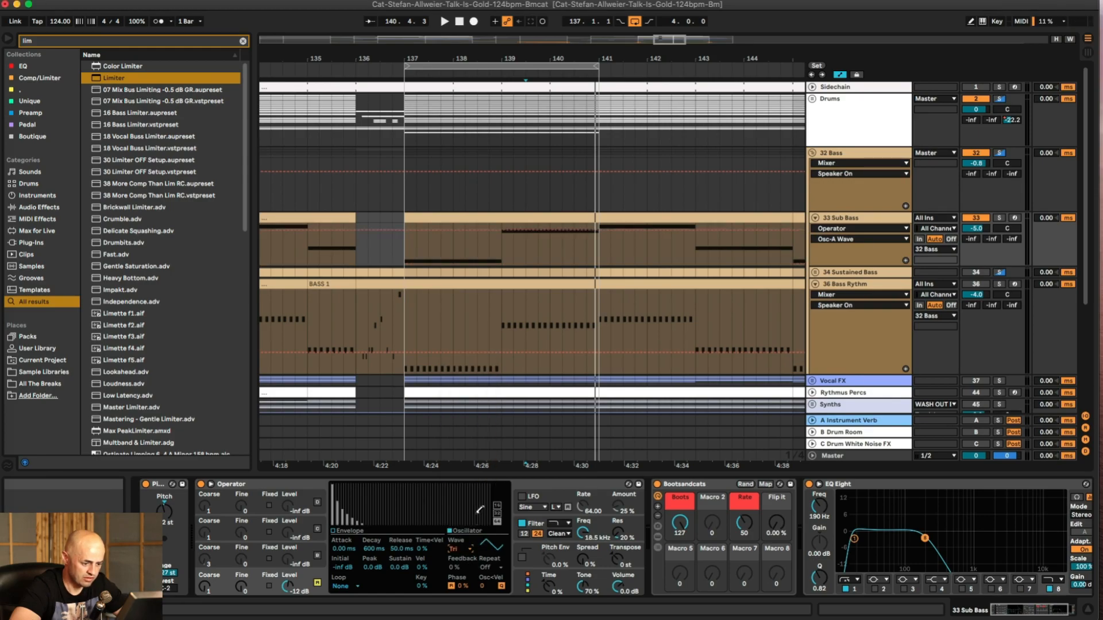
Step: In 33 Sub Bass's EQ Eight, turn off band 1 and set the band 8 high cut to 880 Hz during playback
click(1042, 611)
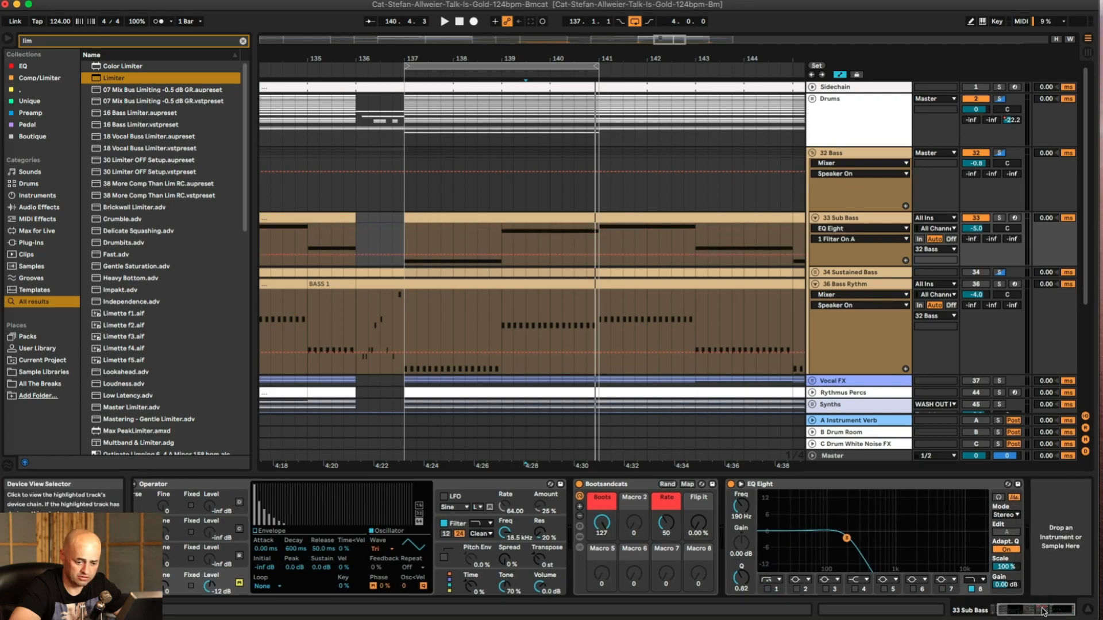
key(space)
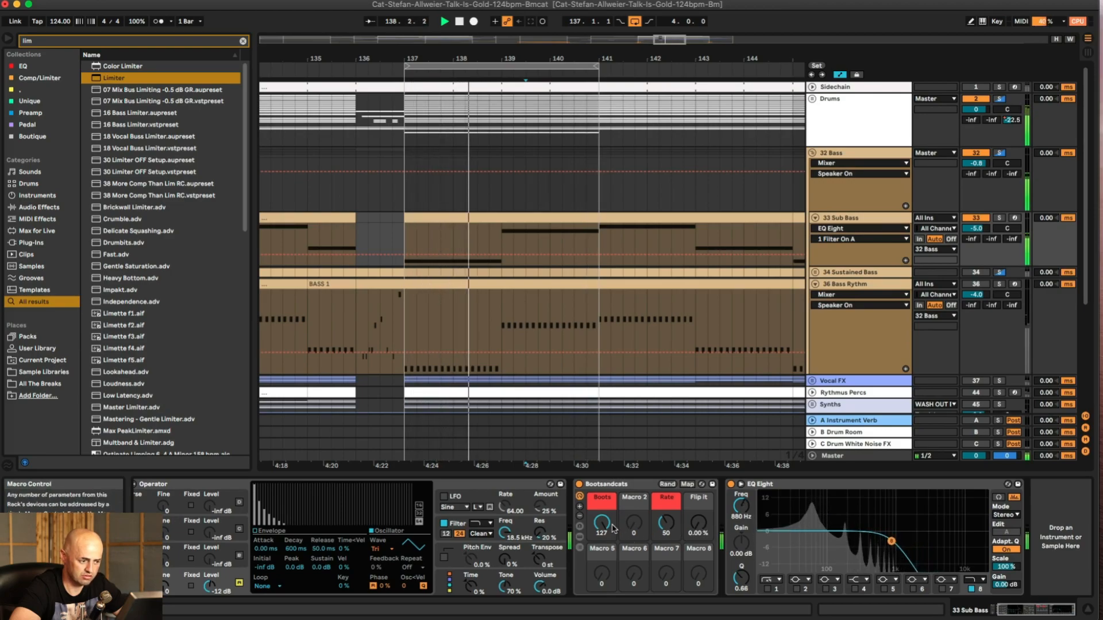
Step: Extend the loop to 8 bars from bar 137 and transpose the G2 note in the 33 Sub Bass clip down an octave to G1
drag(594, 58, 649, 72)
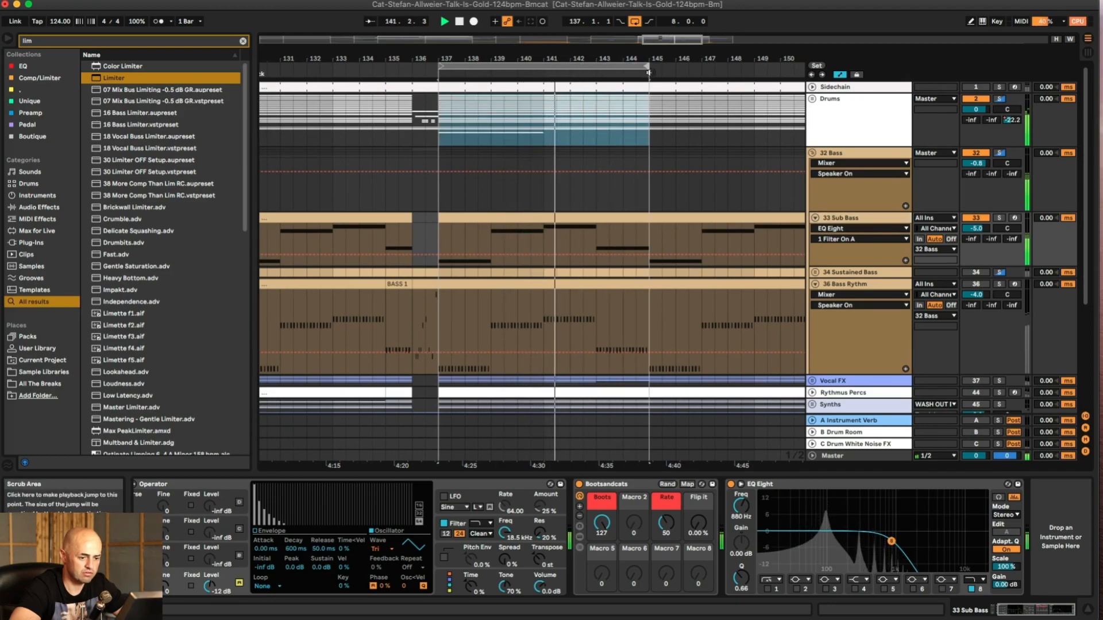
click(587, 219)
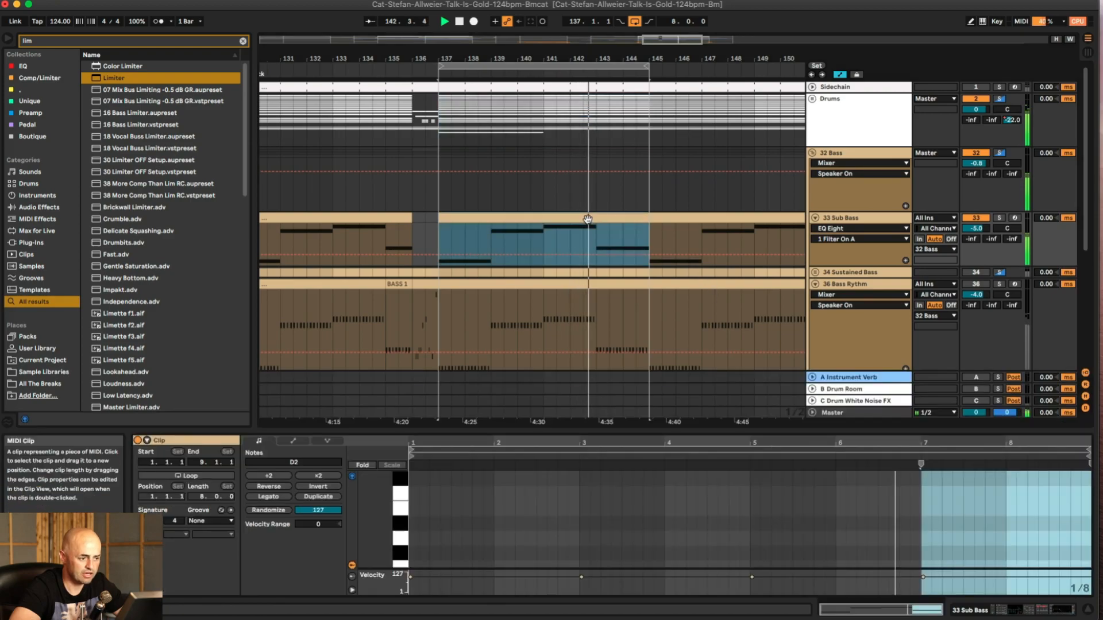
click(363, 465)
click(829, 480)
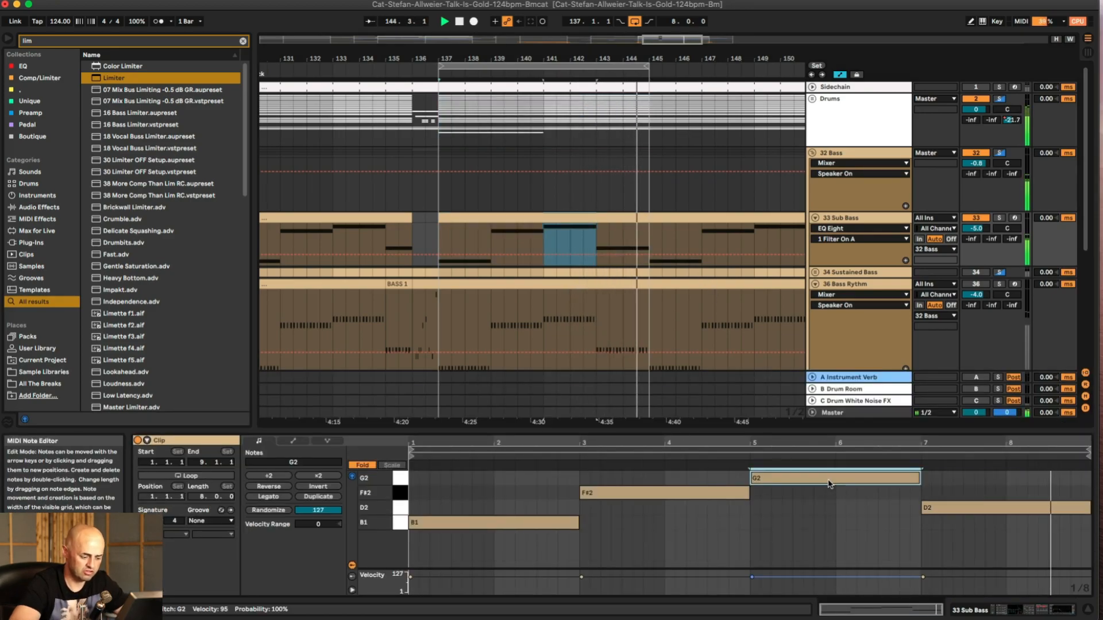
key(shift+Down)
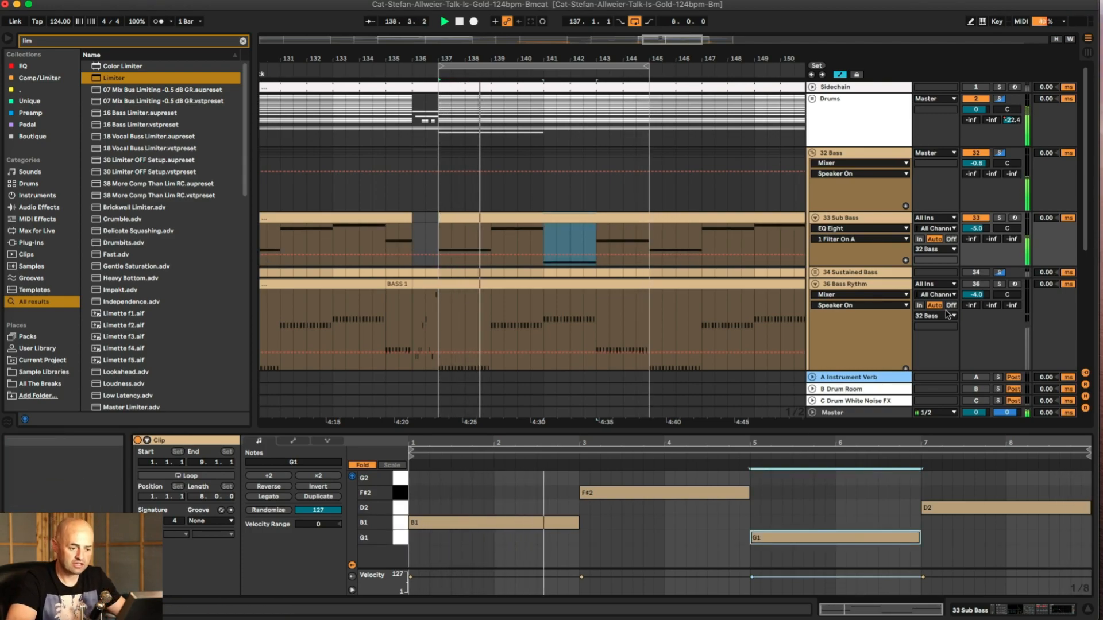
Step: Unfold the 34 Sustained Bass group and its 35 Sustained Bass track, stop playback, and show the group's device chain
click(815, 273)
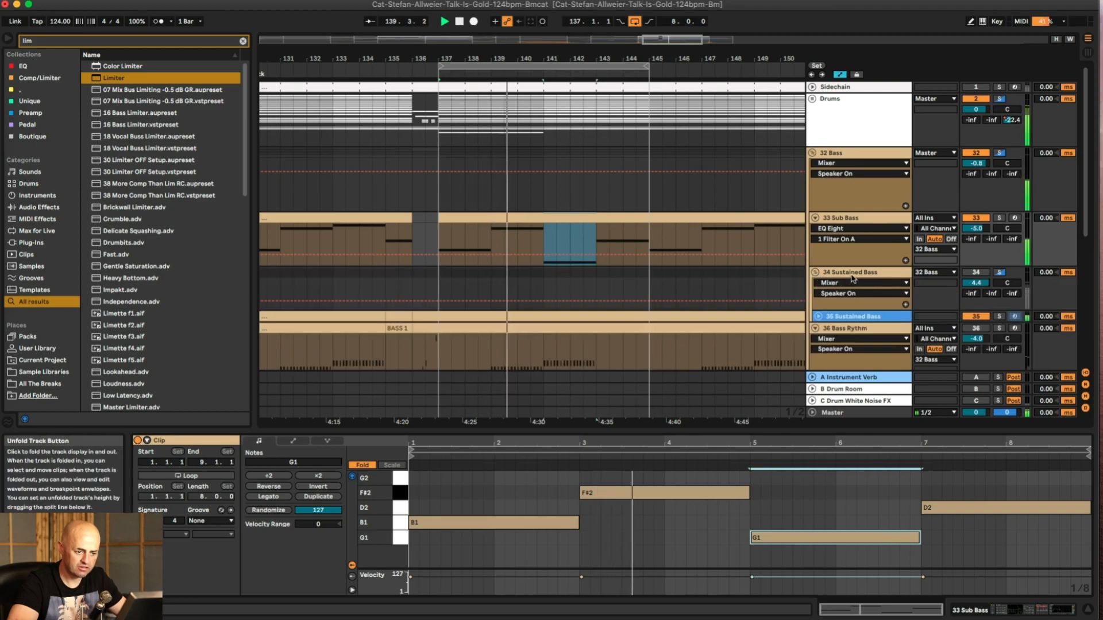
click(852, 274)
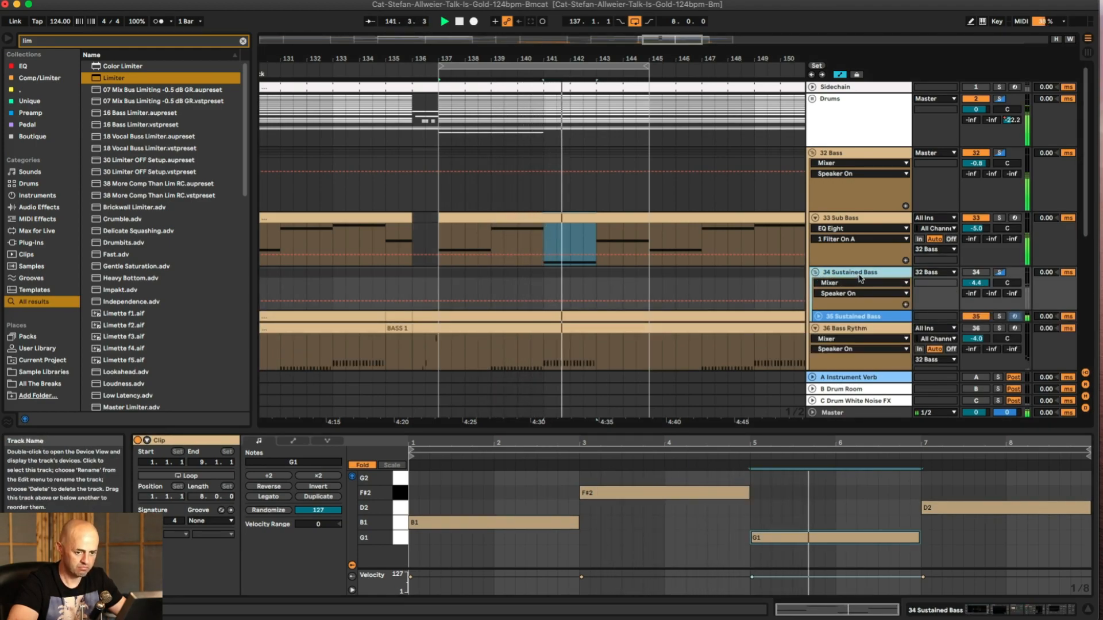
key(space)
click(819, 318)
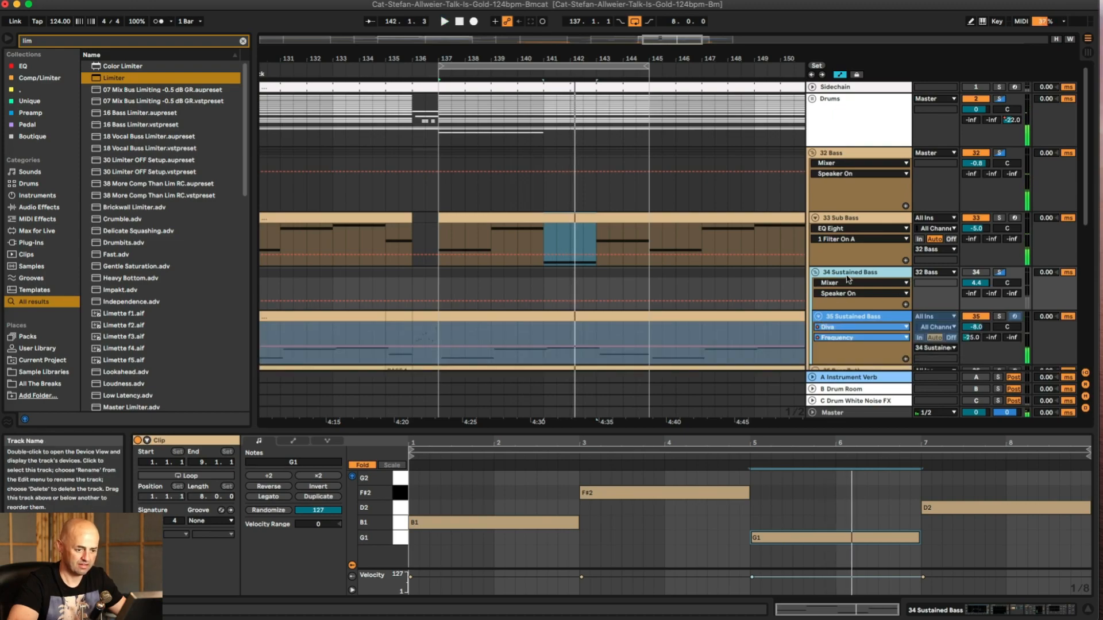
click(842, 319)
double_click(855, 276)
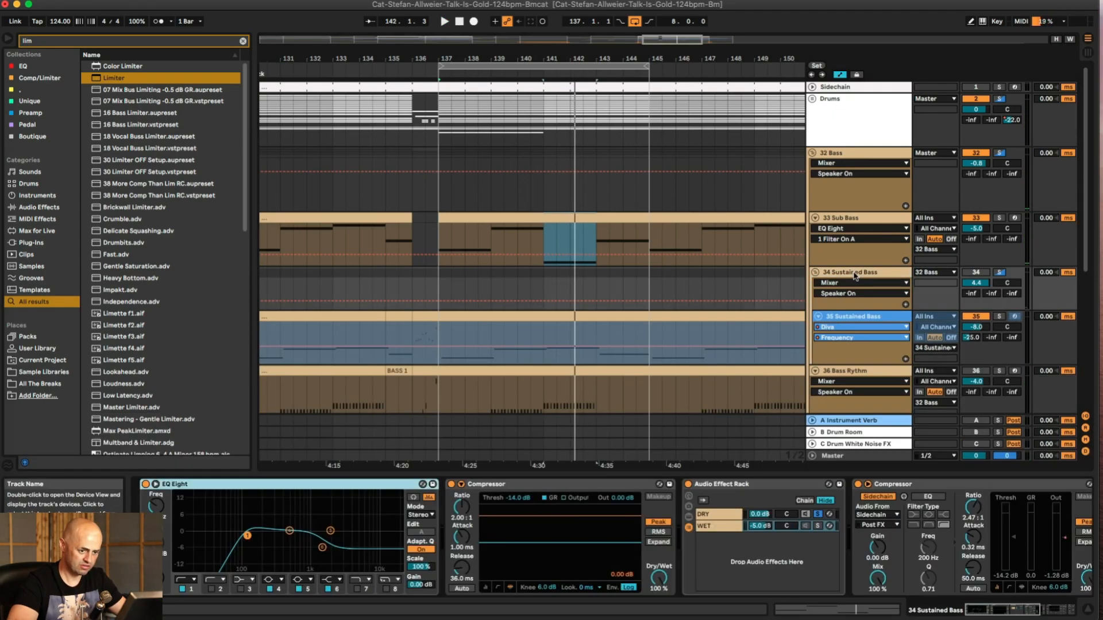
Step: Unfreeze the 35 Sustained Bass track
click(849, 319)
right_click(849, 320)
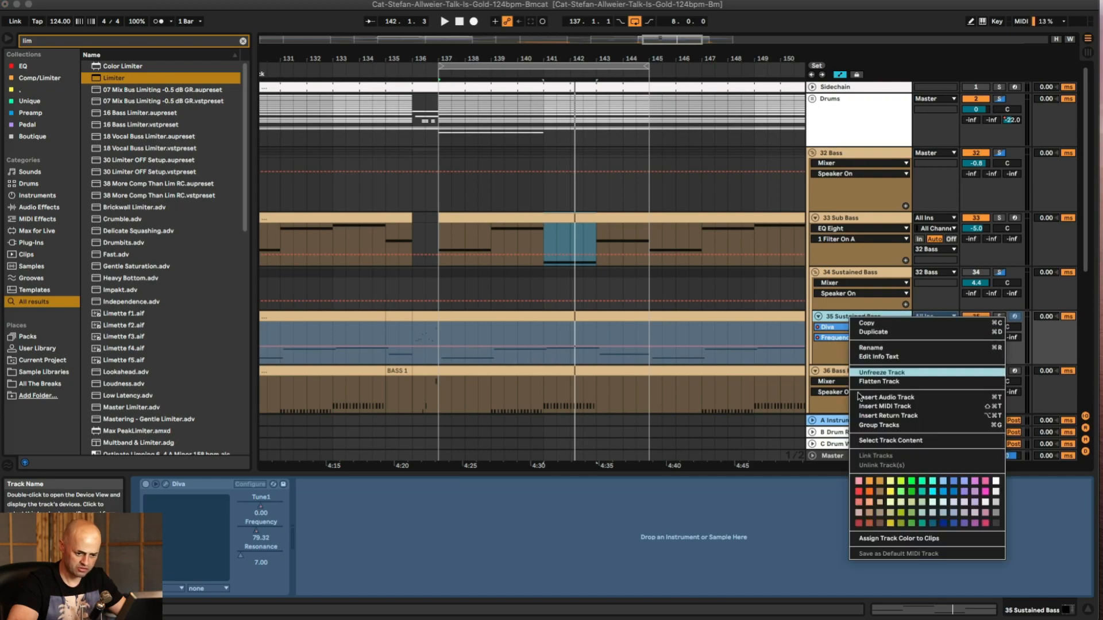
click(879, 374)
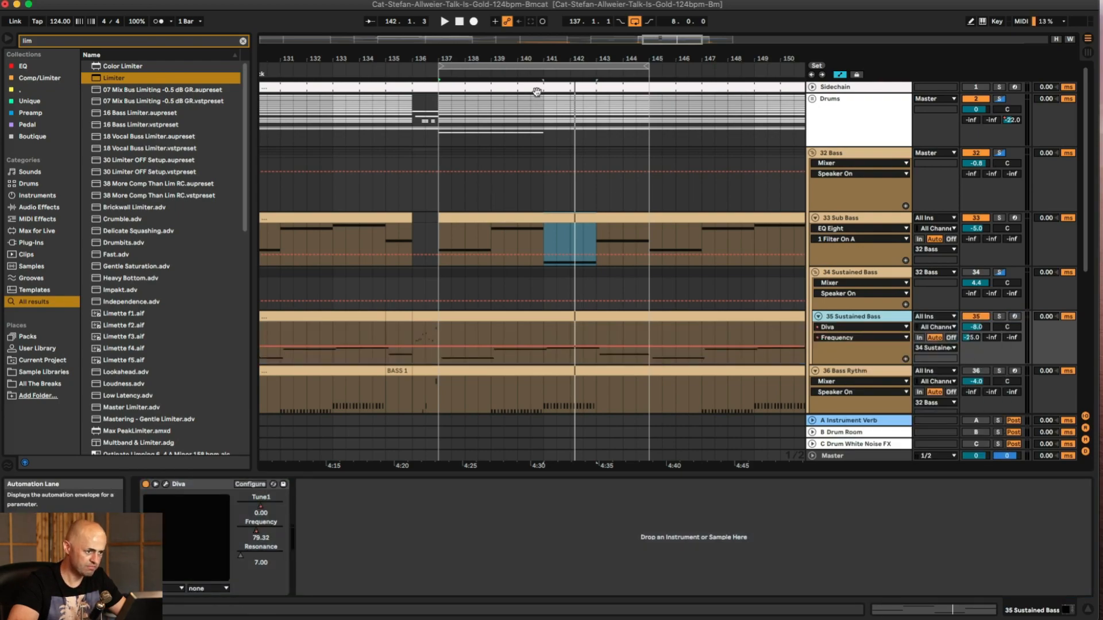
Step: Examine Diva's Tune1 and Frequency parameters against the whole arrangement and show the 34 Sustained Bass group's devices
double_click(548, 62)
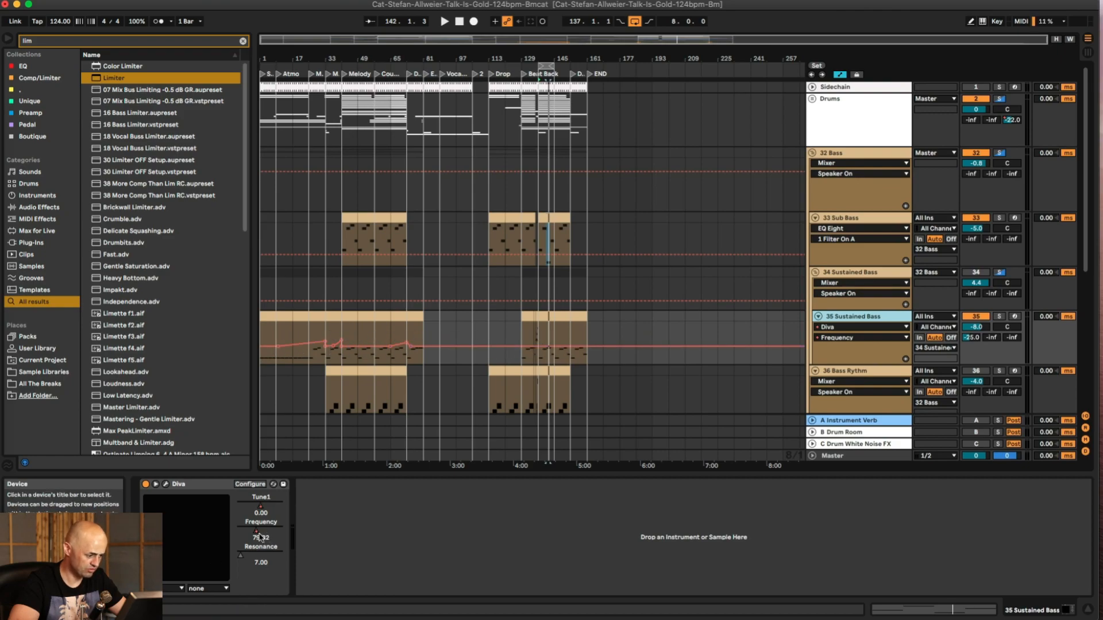
click(260, 506)
click(254, 534)
click(873, 282)
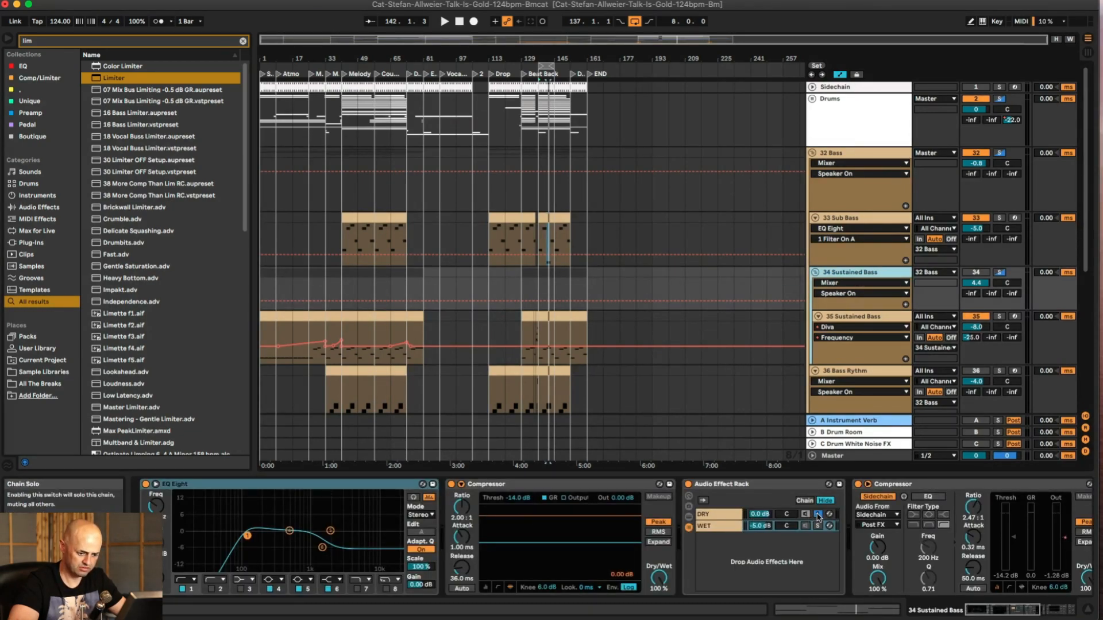
Step: Clear the DRY chain's solo and compare the loop with the 34 Sustained Bass group switched off and on
click(818, 515)
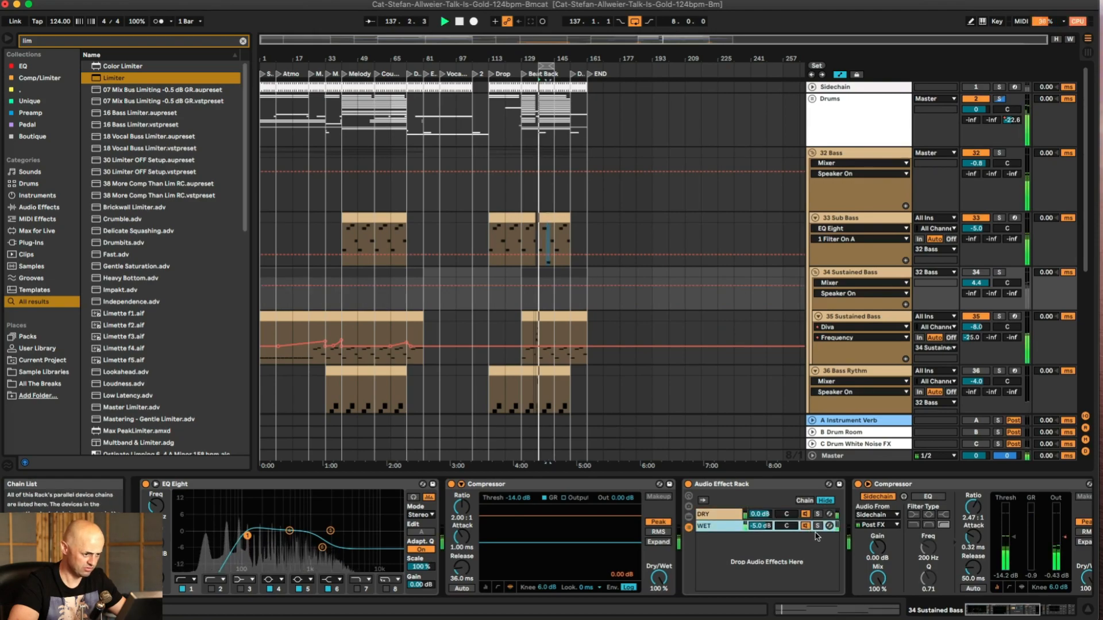
click(978, 273)
key(space)
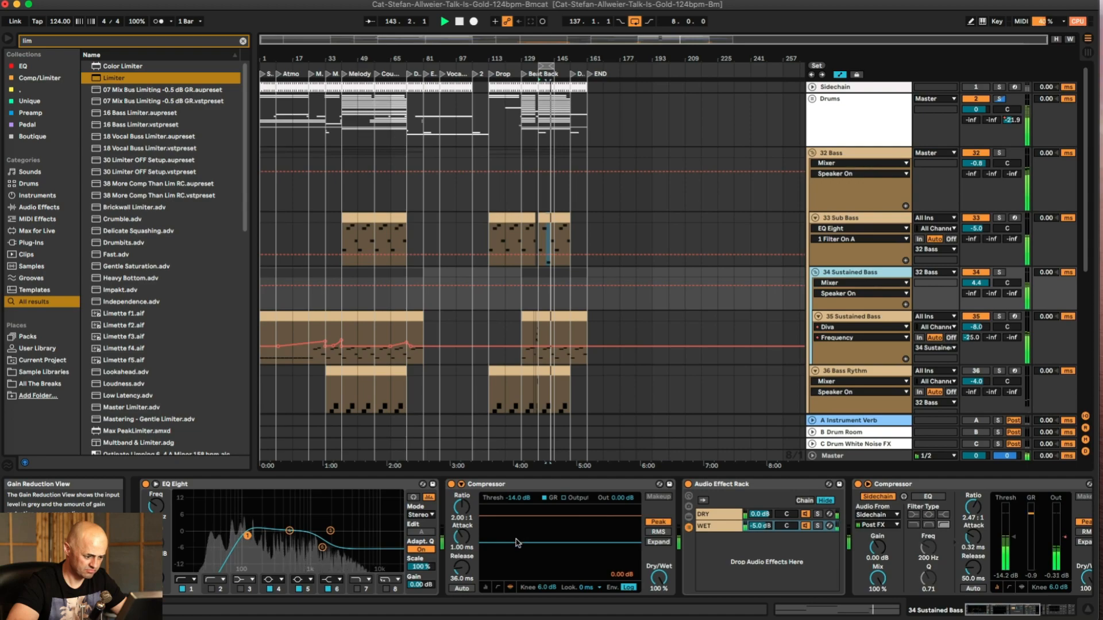
Step: Delete the Compressor in front of the 34 Sustained Bass group's Audio Effect Rack, along with the EQ Eight before it
drag(518, 544, 518, 548)
click(462, 484)
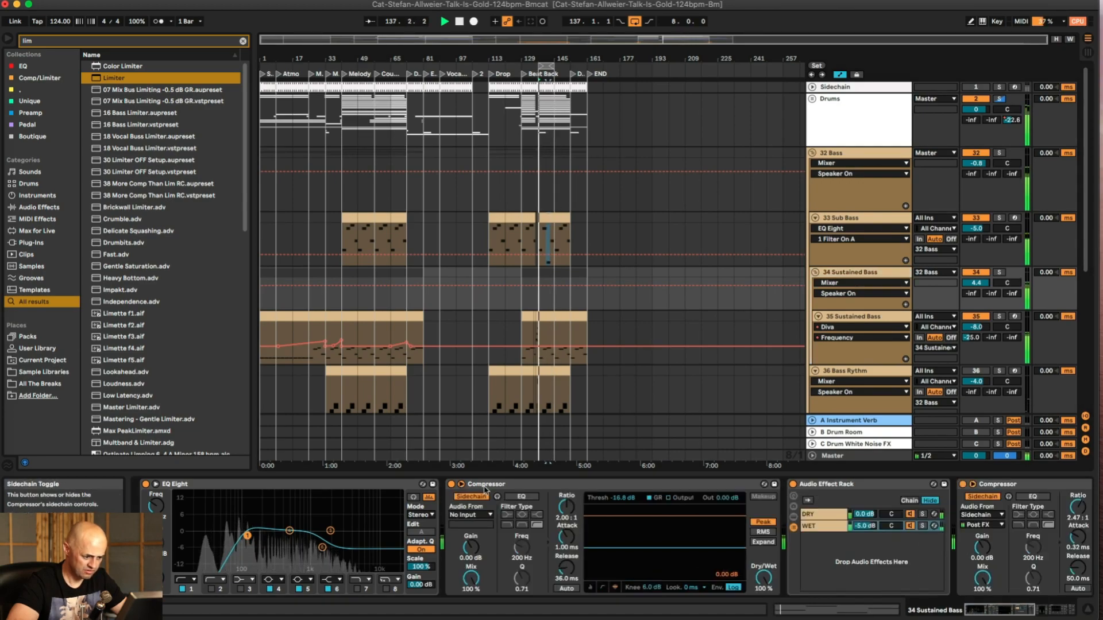
click(503, 485)
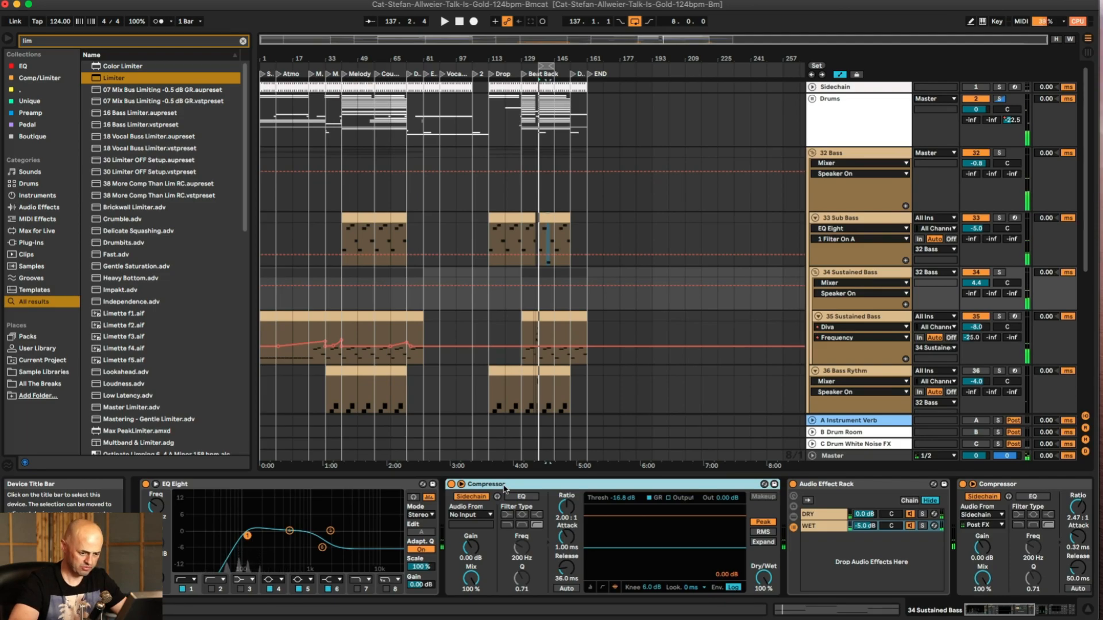
key(Delete)
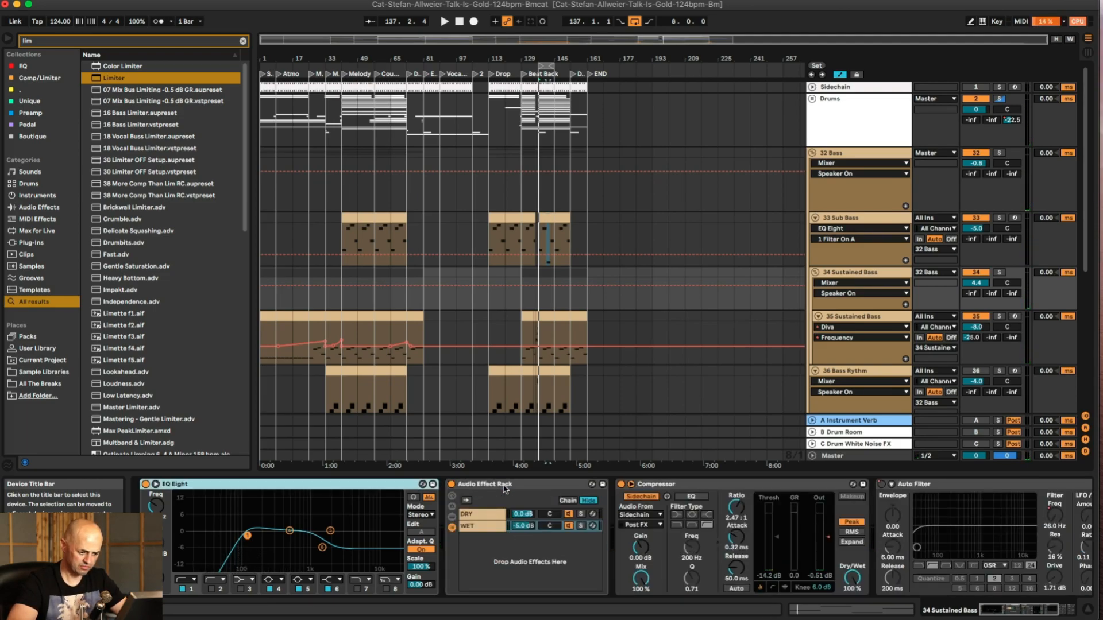
key(Delete)
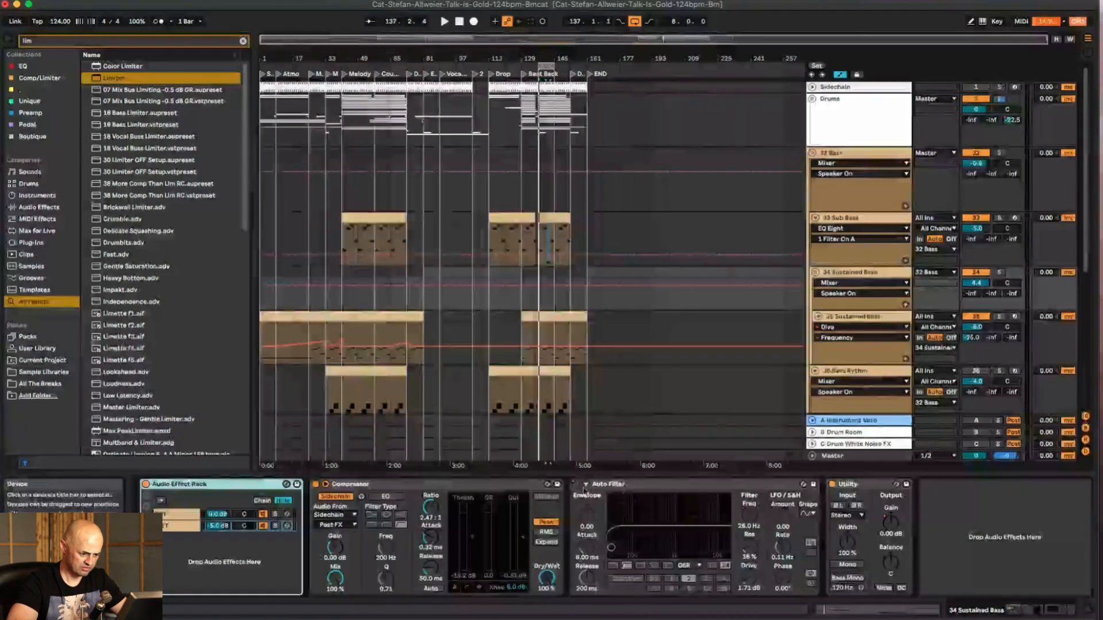
click(419, 486)
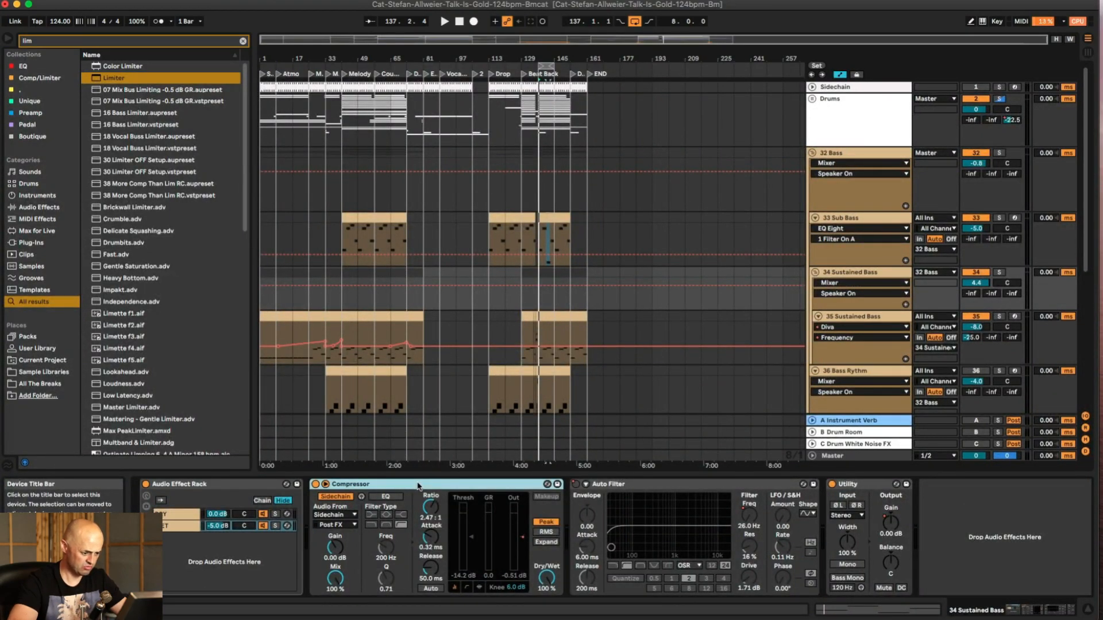
key(Delete)
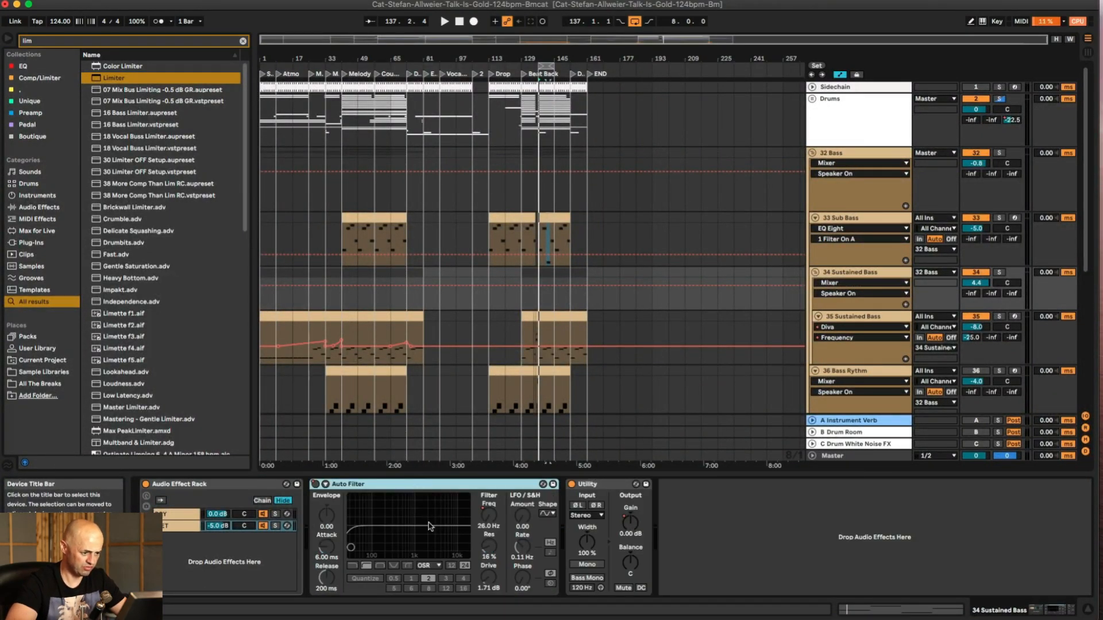
key(super+z)
Step: Check the sidechained Compressor's Output Gain automation and delete that Compressor from the 34 Sustained Bass group
click(521, 539)
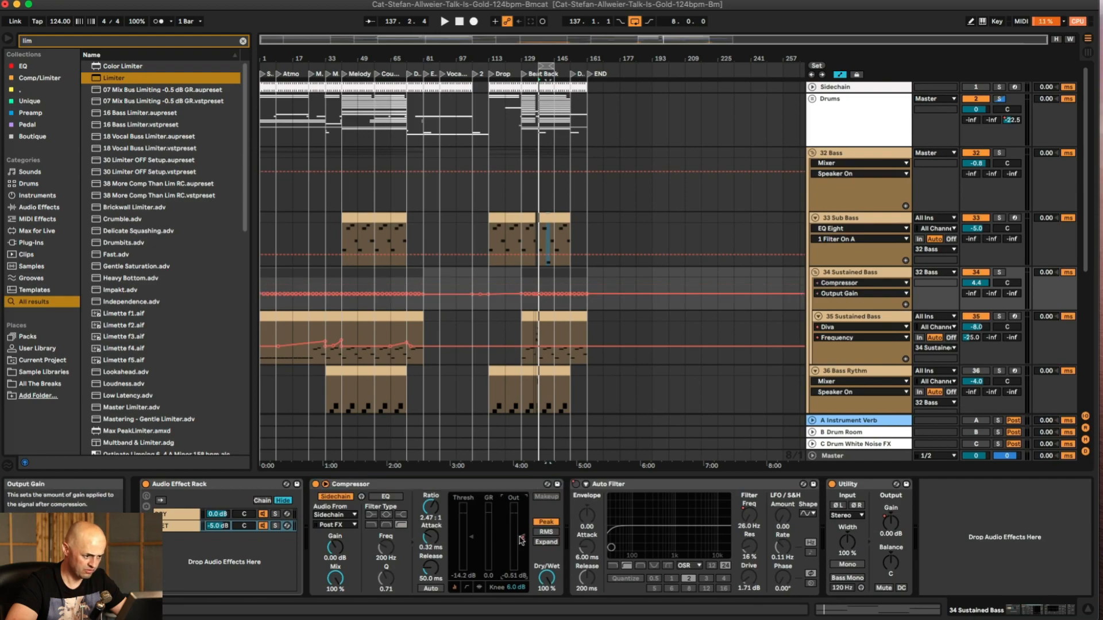
click(420, 489)
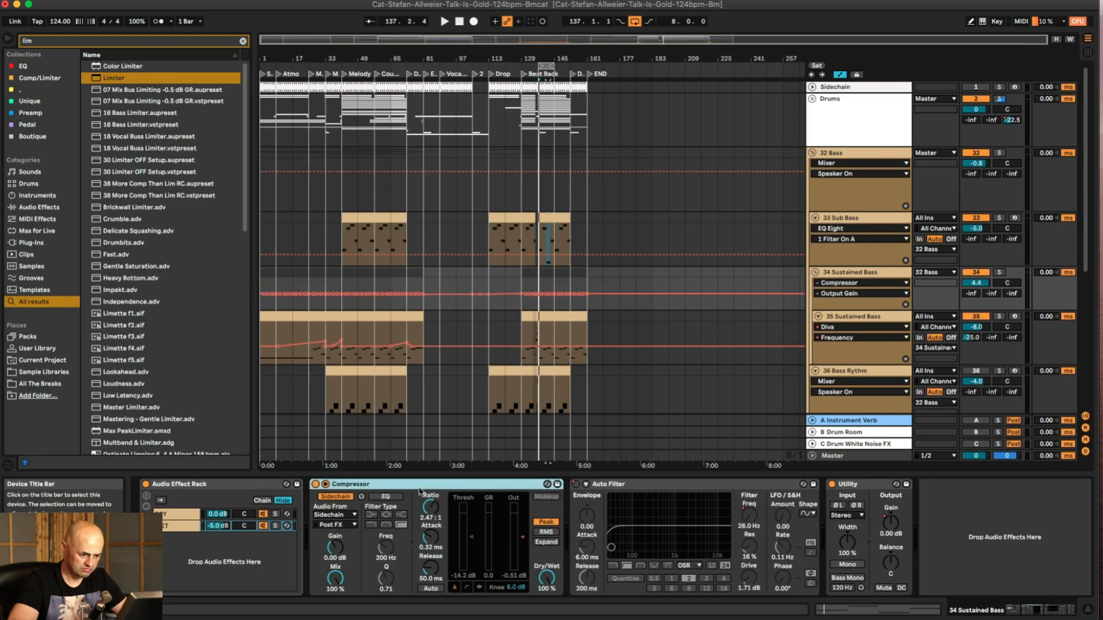
key(Delete)
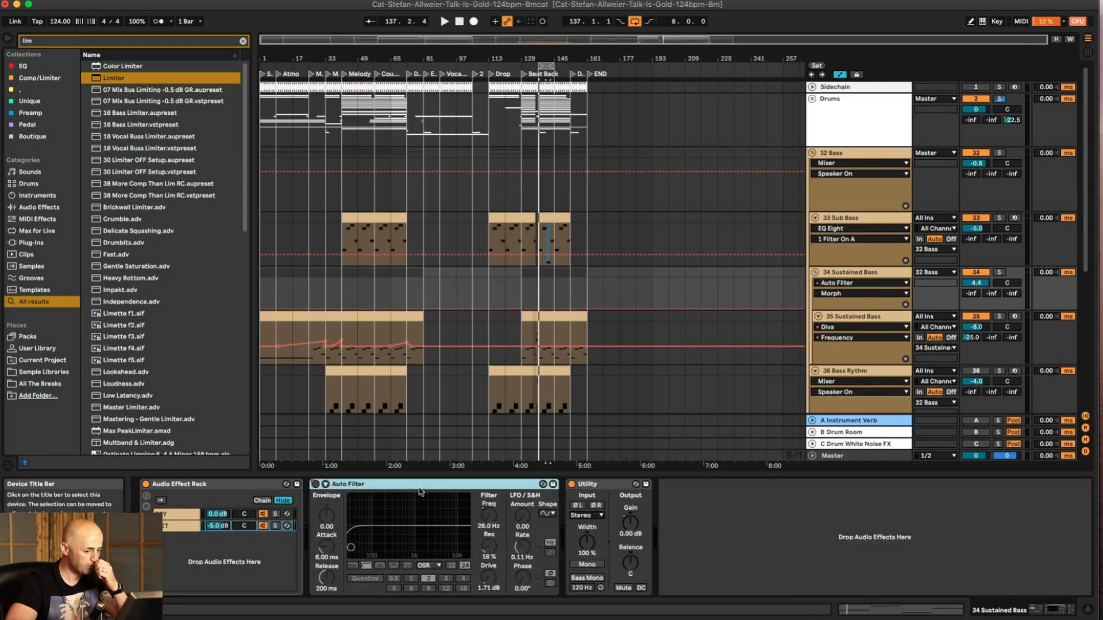
Step: Show the Utility's Gain automation and audition the Audio Effect Rack's WET chain on its own
click(630, 534)
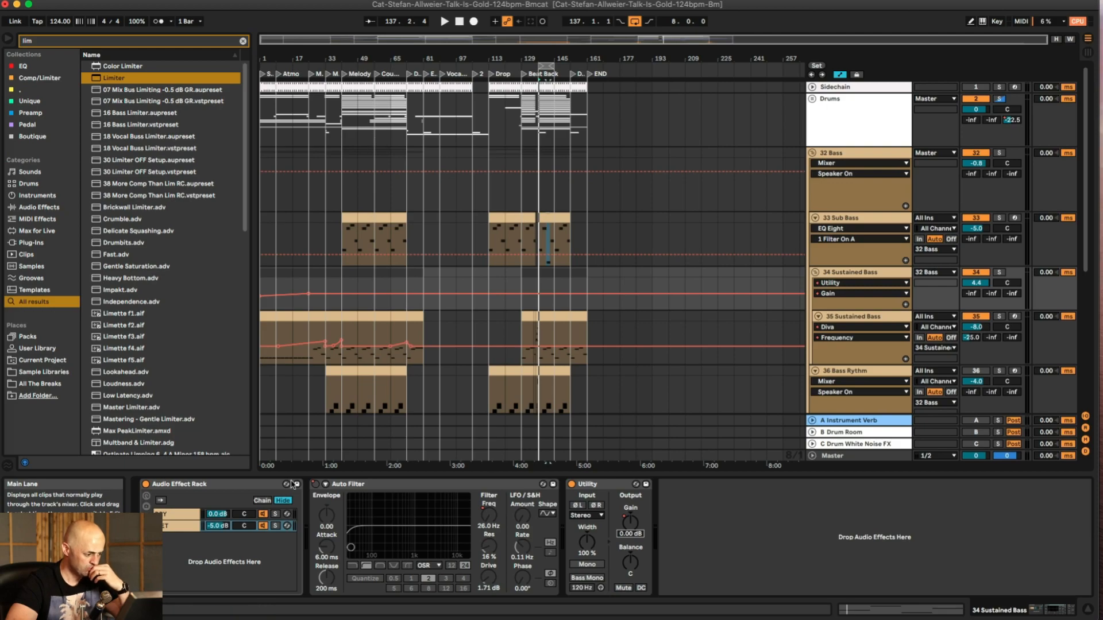
click(277, 526)
key(space)
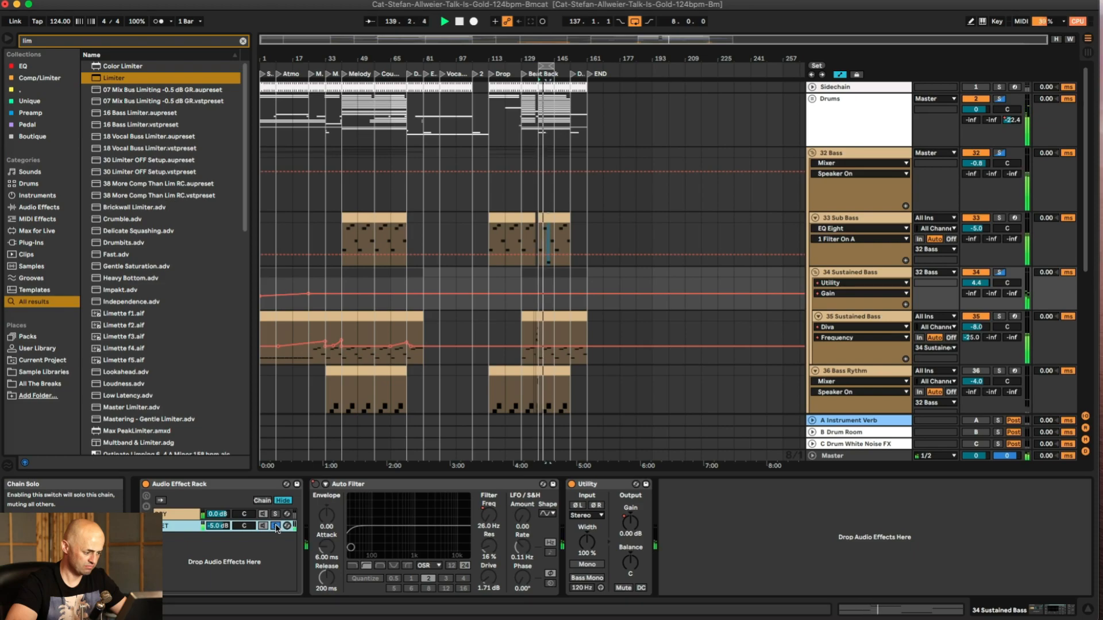
click(176, 515)
click(275, 526)
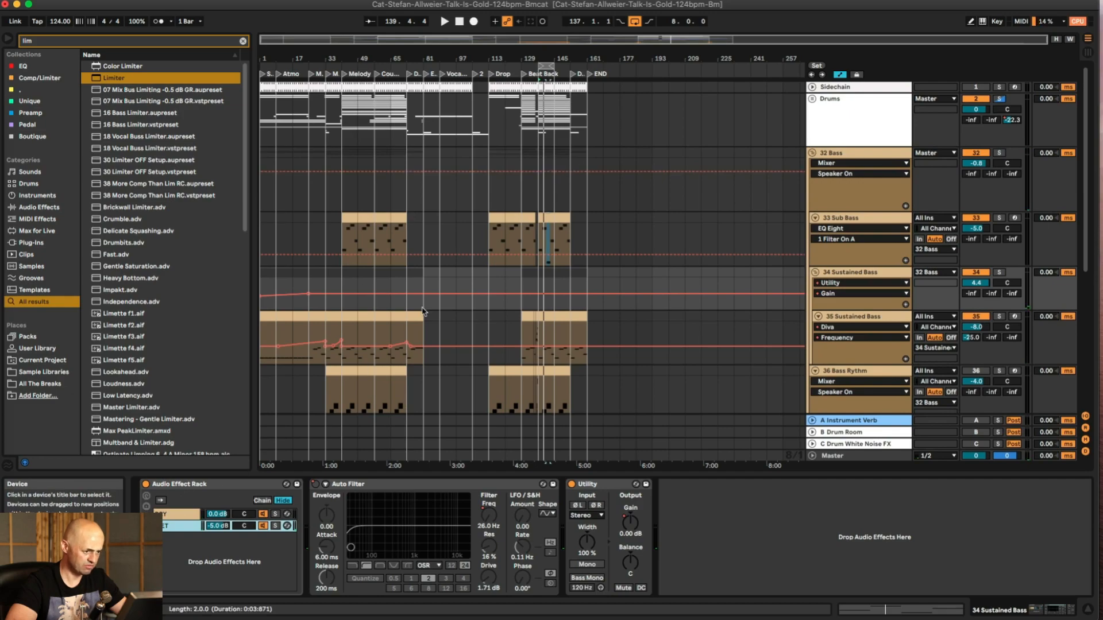
Step: Audition the 36 Bass Rythm track soloed in the loop from bar 137
drag(538, 59, 539, 138)
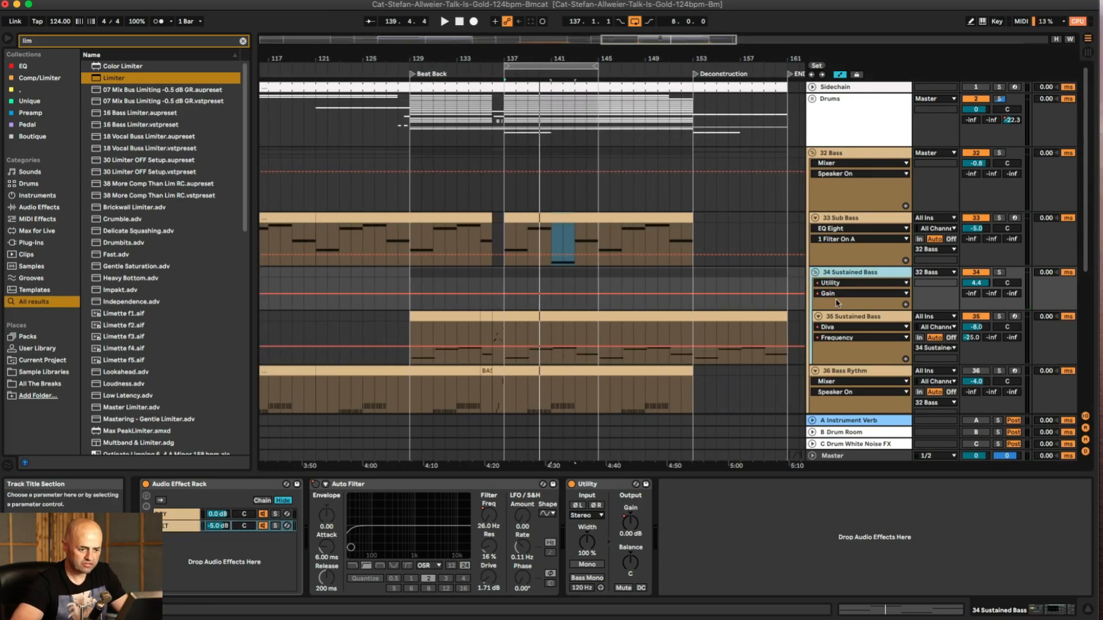
click(1003, 372)
key(space)
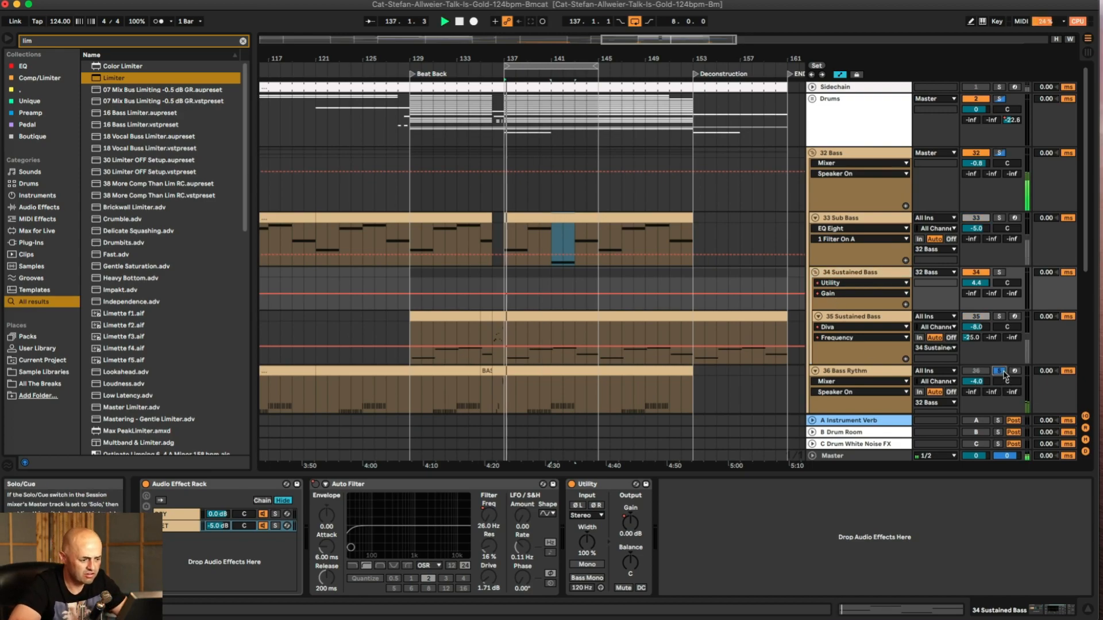
Step: Deactivate and delete the DRY/WET Audio Effect Rack on the 34 Sustained Bass group
click(878, 276)
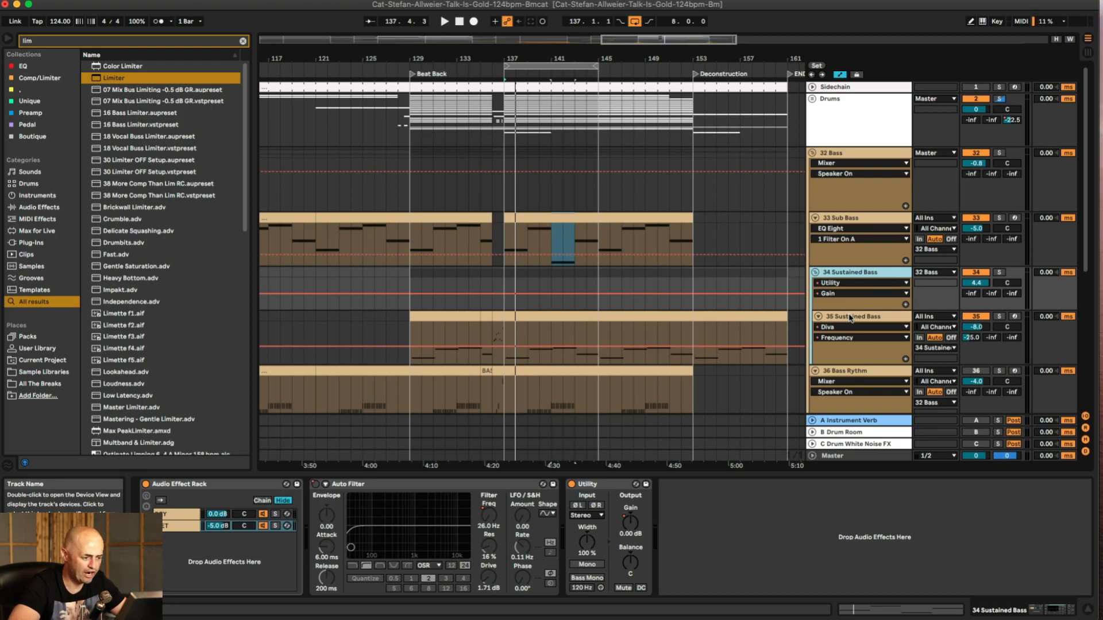
click(146, 485)
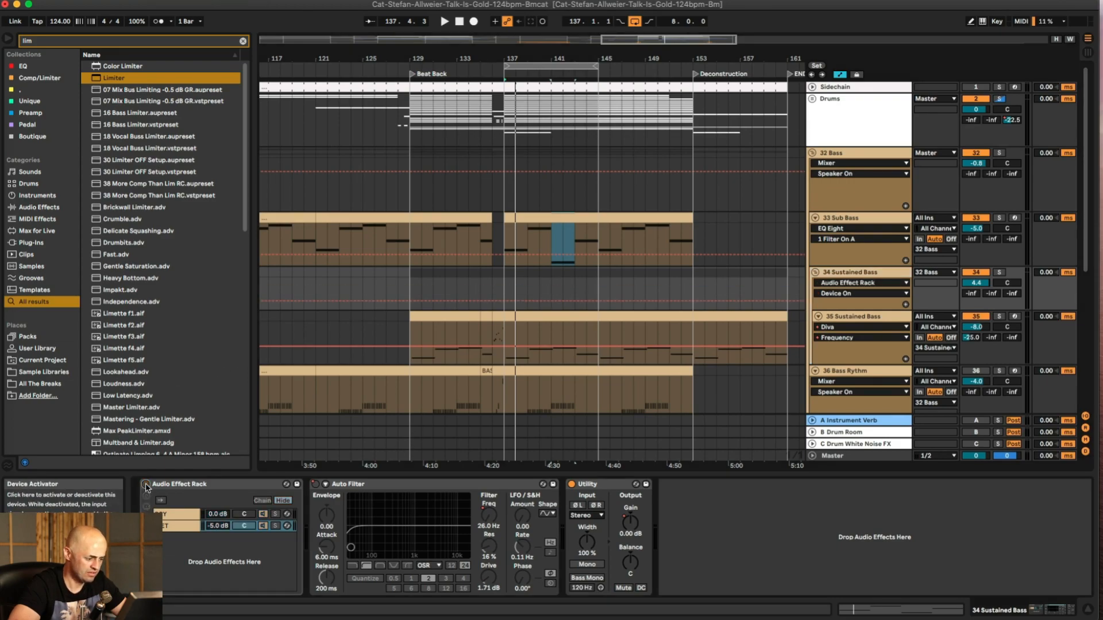
click(210, 484)
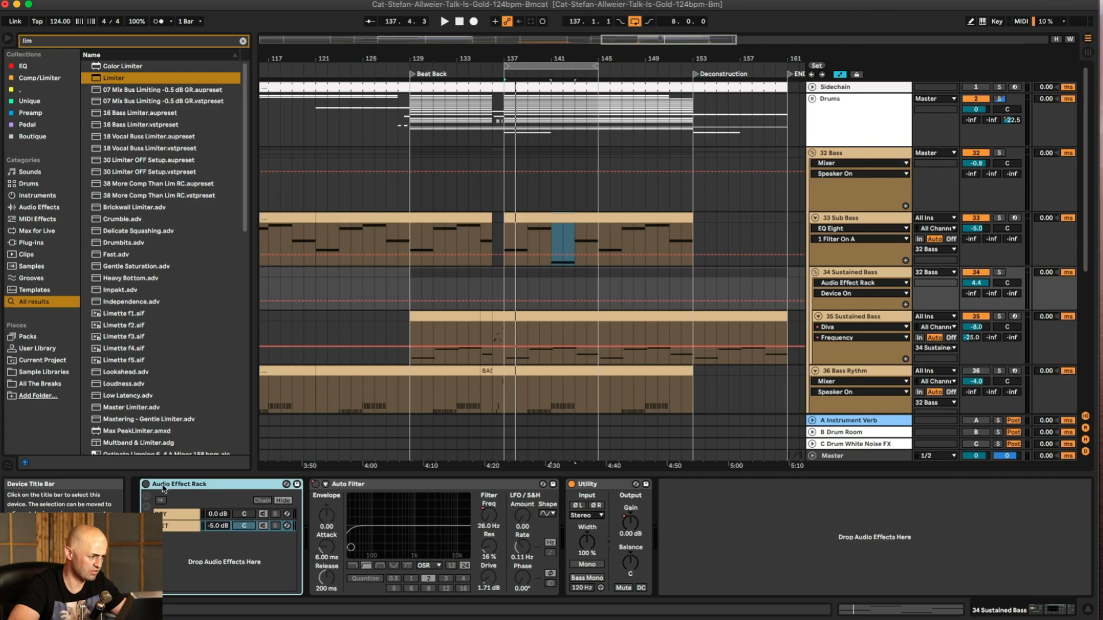
key(Delete)
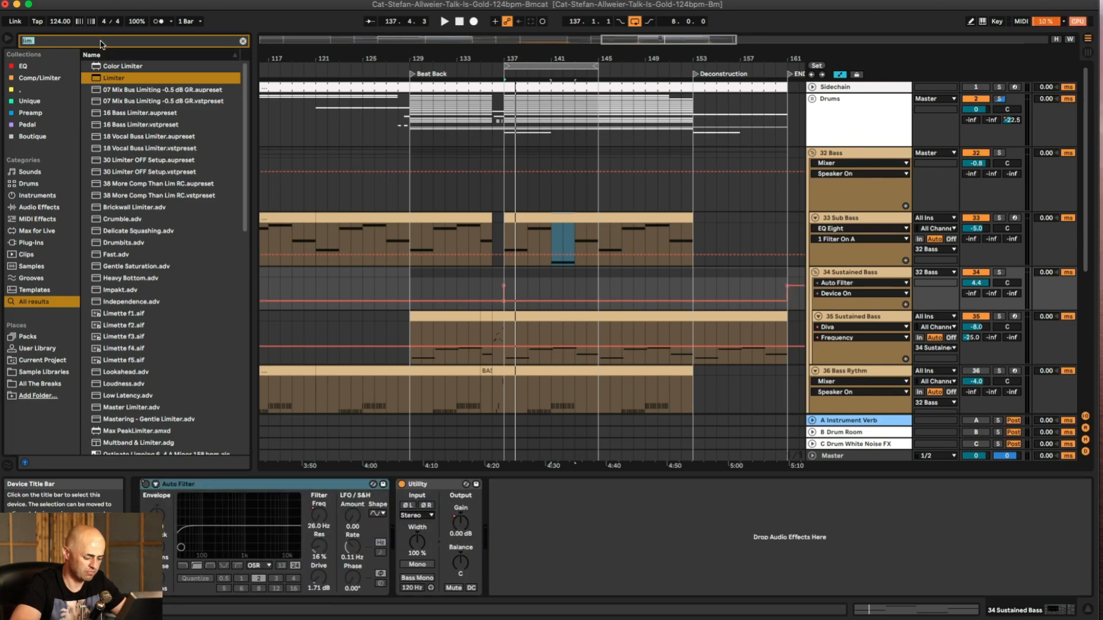
Step: Add Ozone Imager 2 at the start of the 34 Sustained Bass device chain and place an EQ Eight in front of it
text(imager)
drag(108, 102, 173, 504)
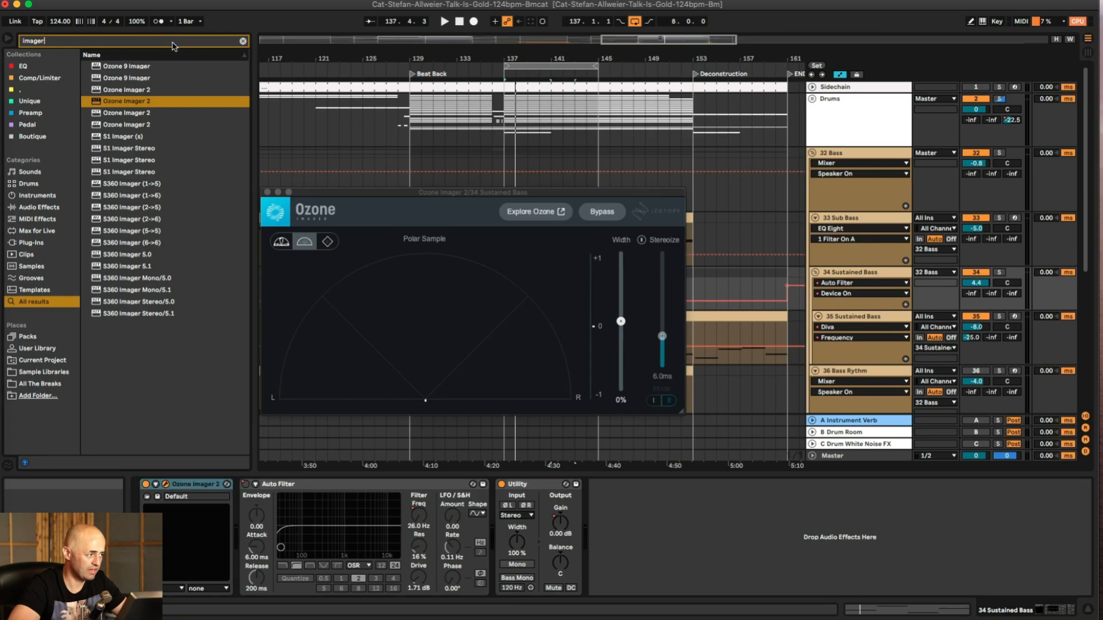
text(eq)
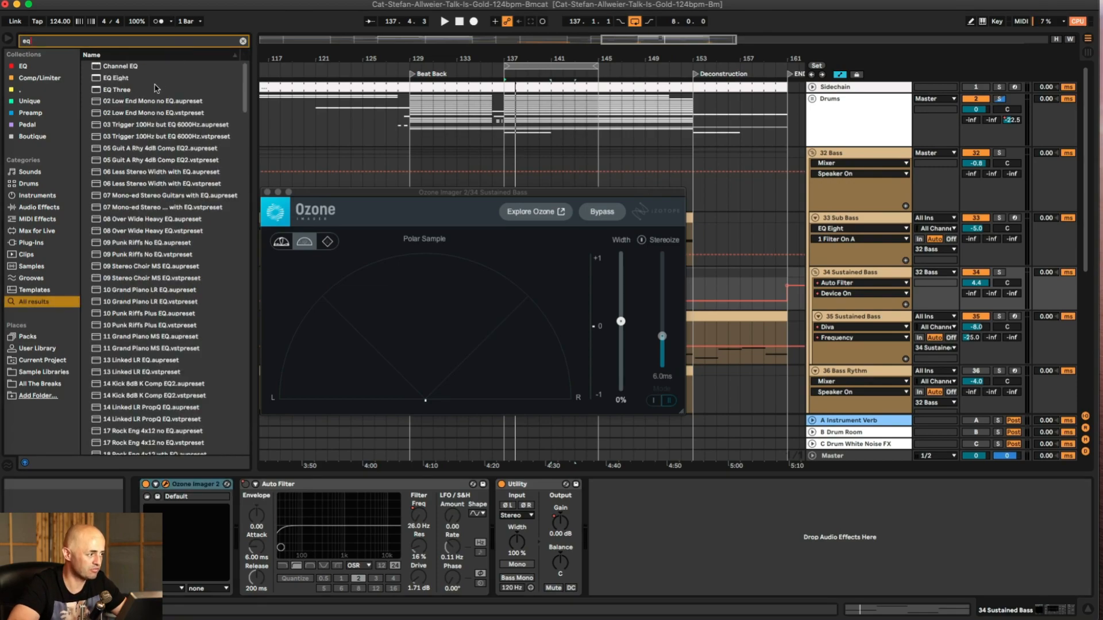
drag(108, 80, 168, 525)
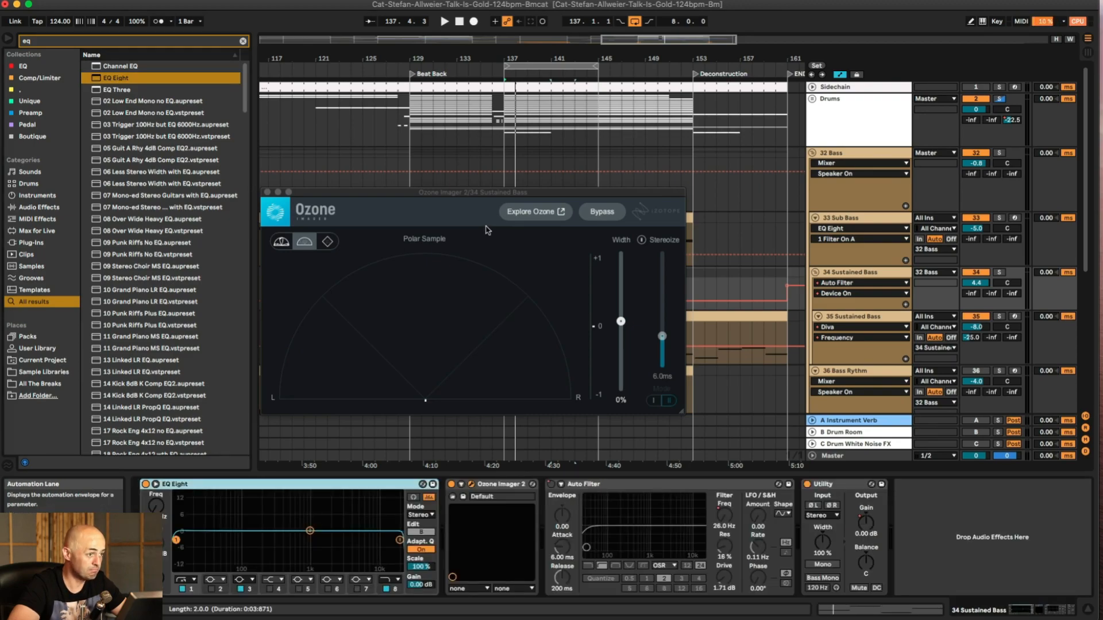
Step: Cut the low end with EQ Eight's first band, and set Ozone Imager 2 to 38% width with Stereoize at 9.5 ms in mode I
key(space)
drag(176, 541, 258, 549)
click(642, 240)
click(653, 401)
drag(621, 322, 621, 297)
drag(663, 337, 663, 319)
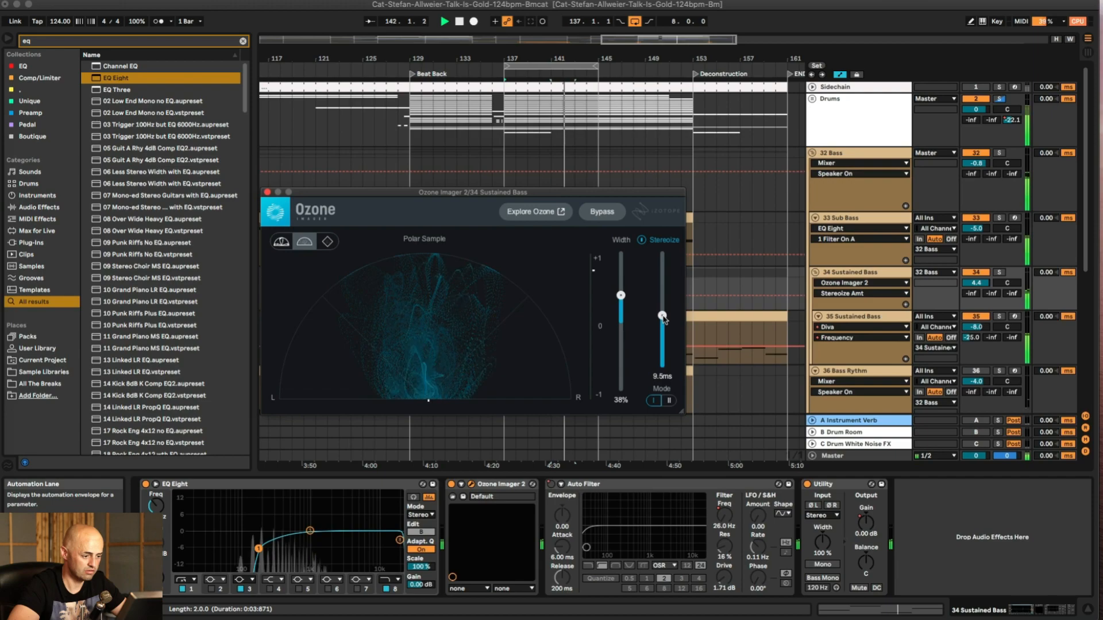
key(super+alt+p)
Step: Lower the 34 Sustained Bass group's volume to -5.5 dB and reset the 35 Sustained Bass track's volume to 0 dB
drag(976, 283, 976, 290)
key(Delete)
click(976, 327)
key(Delete)
key(space)
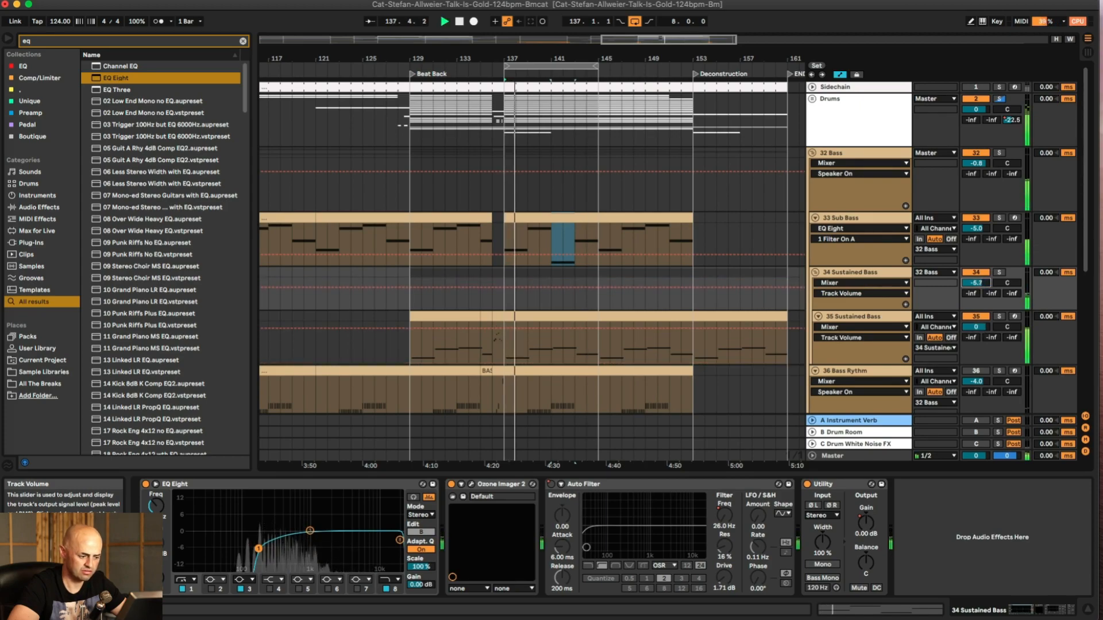
key(space)
Step: Find the Bootsandcats.adg rack and insert it after Ozone Imager 2 on the 34 Sustained Bass group
click(106, 42)
text(b)
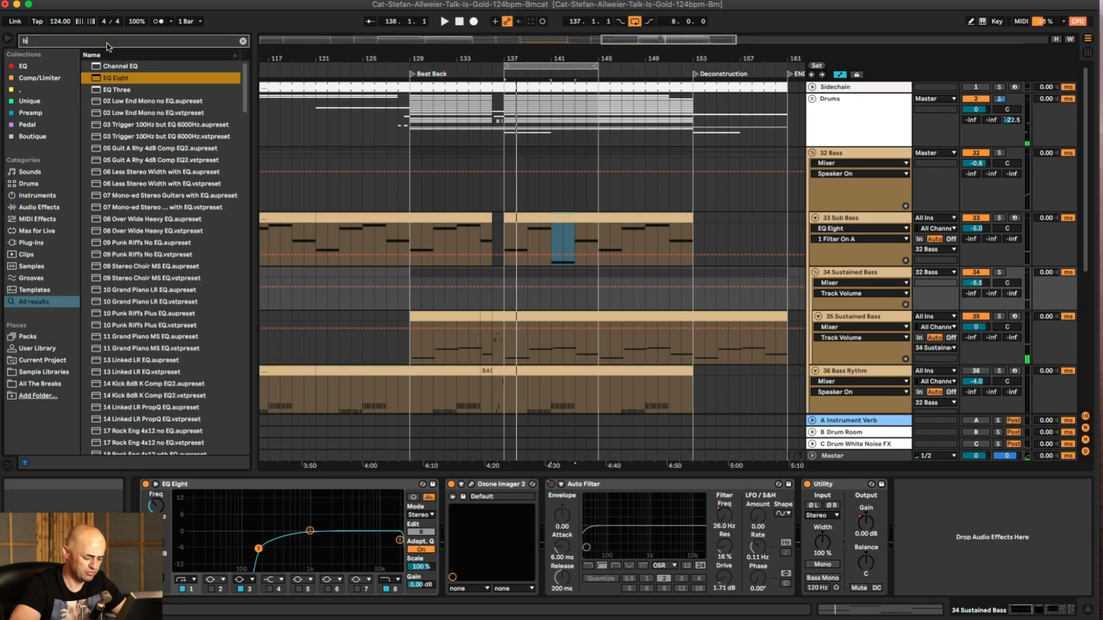
text(oots)
drag(109, 66, 530, 498)
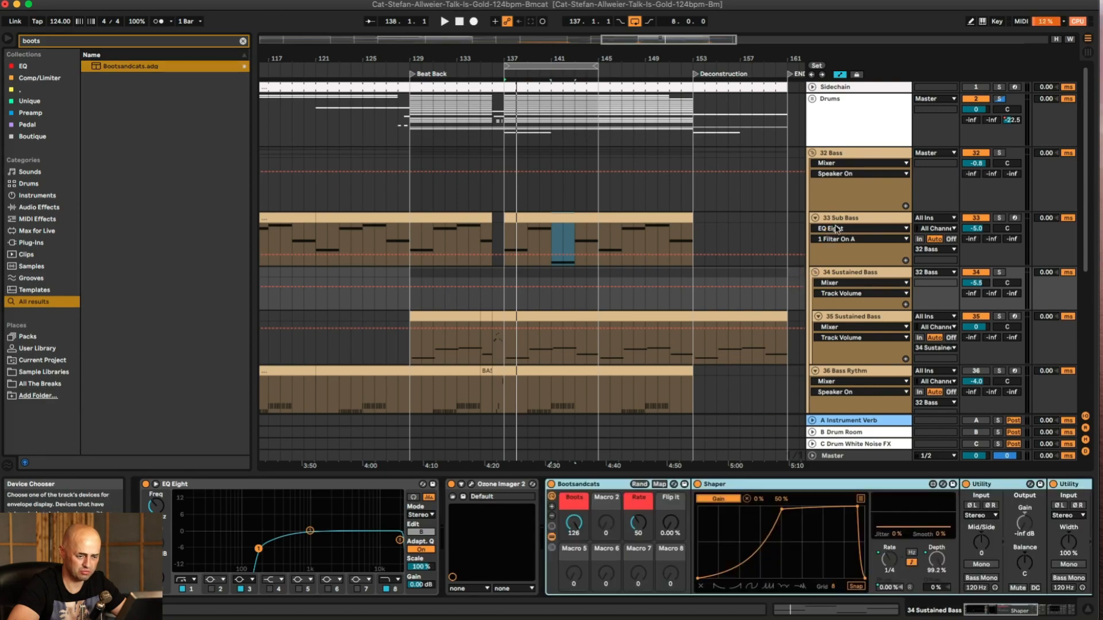
Step: Set the Bootsandcats rack's Boots macro to 41 during playback and hide the rack's inner devices
click(574, 524)
key(space)
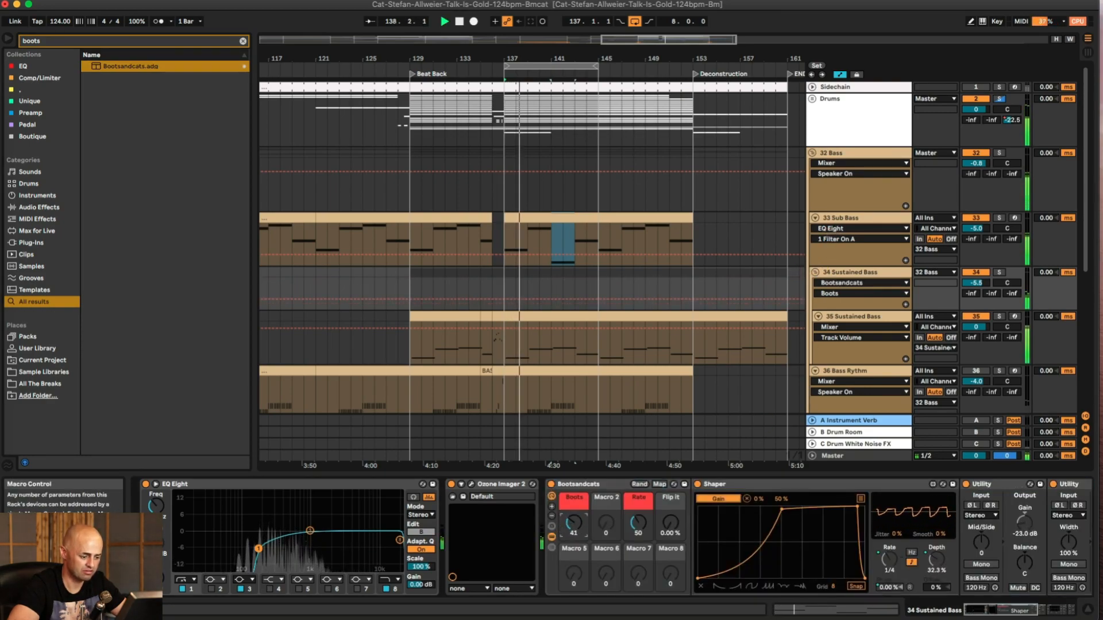
click(552, 537)
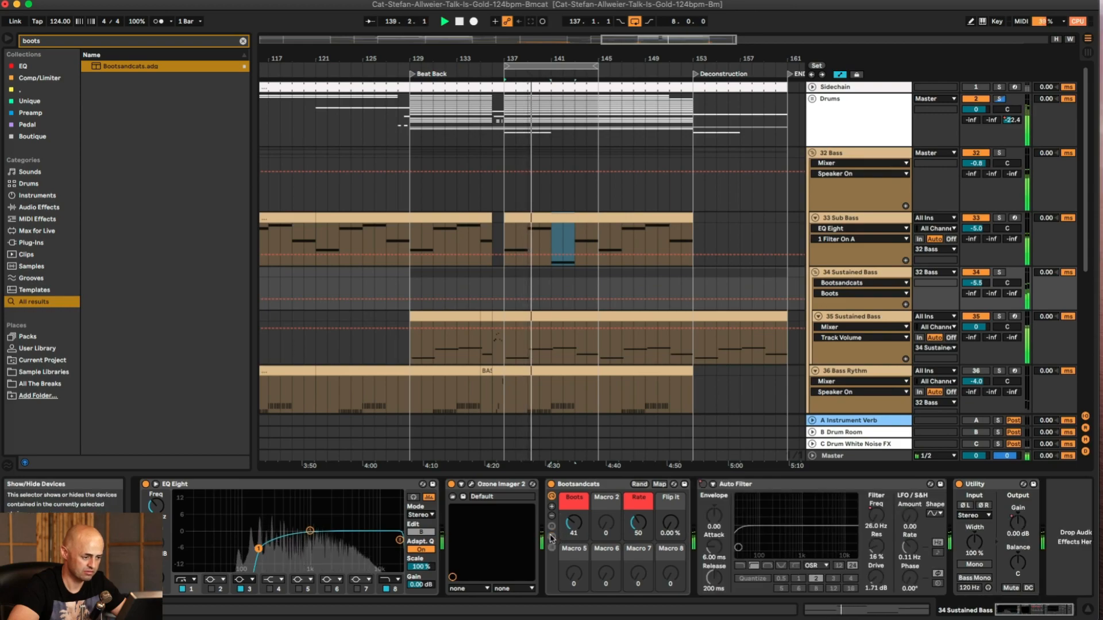
drag(311, 509, 384, 574)
Step: Insert the LALA leveling amplifier from the Comp/Limiter collection between Ozone Imager 2 and Bootsandcats
click(196, 42)
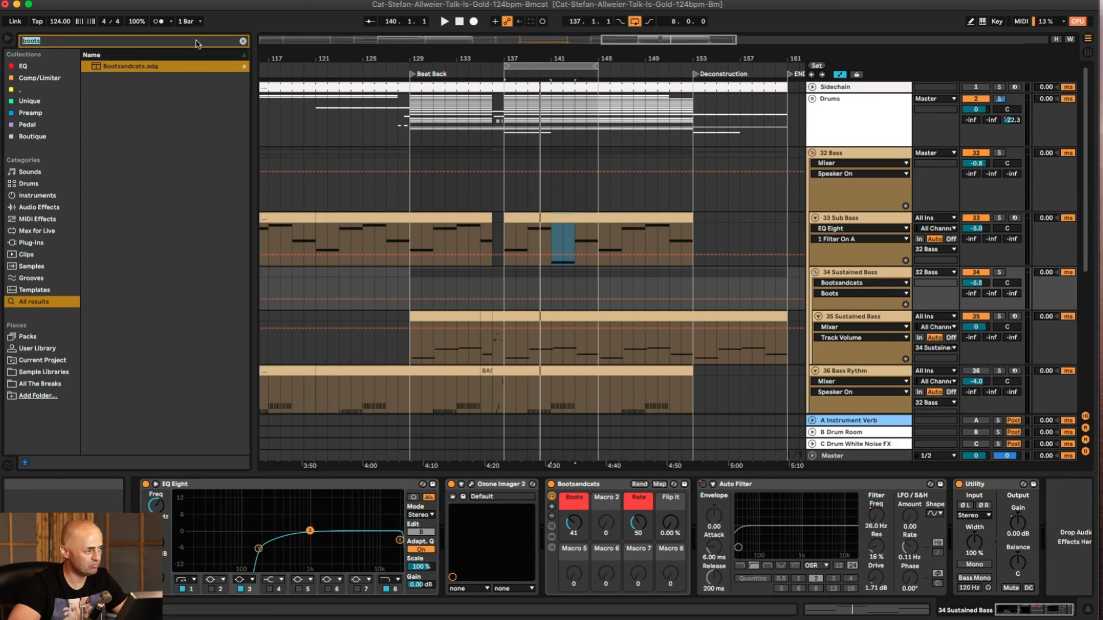
key(BackSpace)
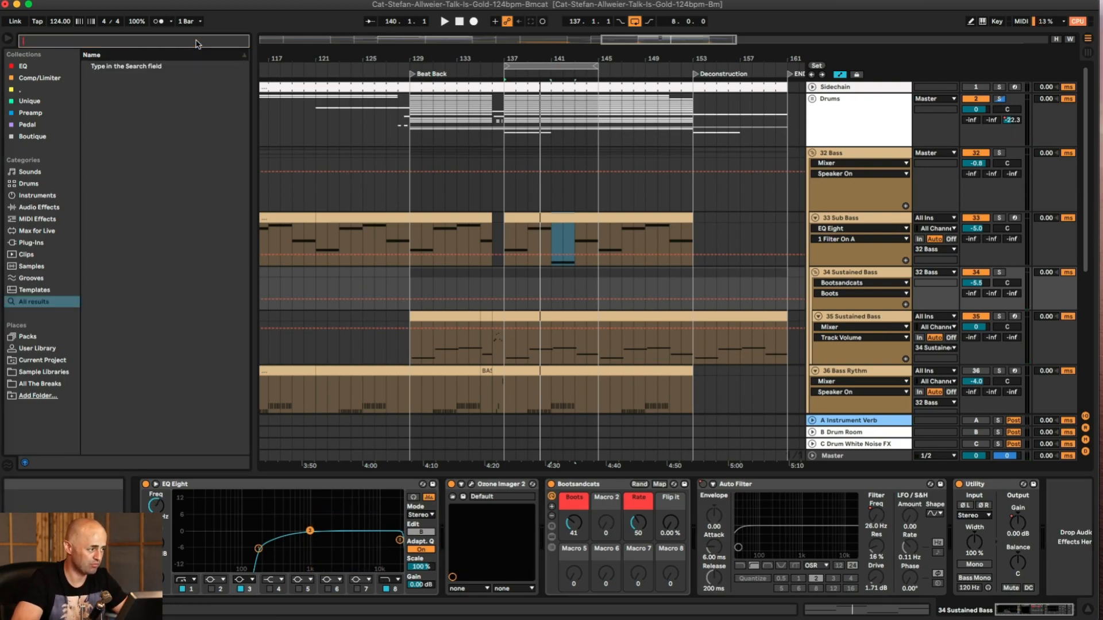
click(23, 77)
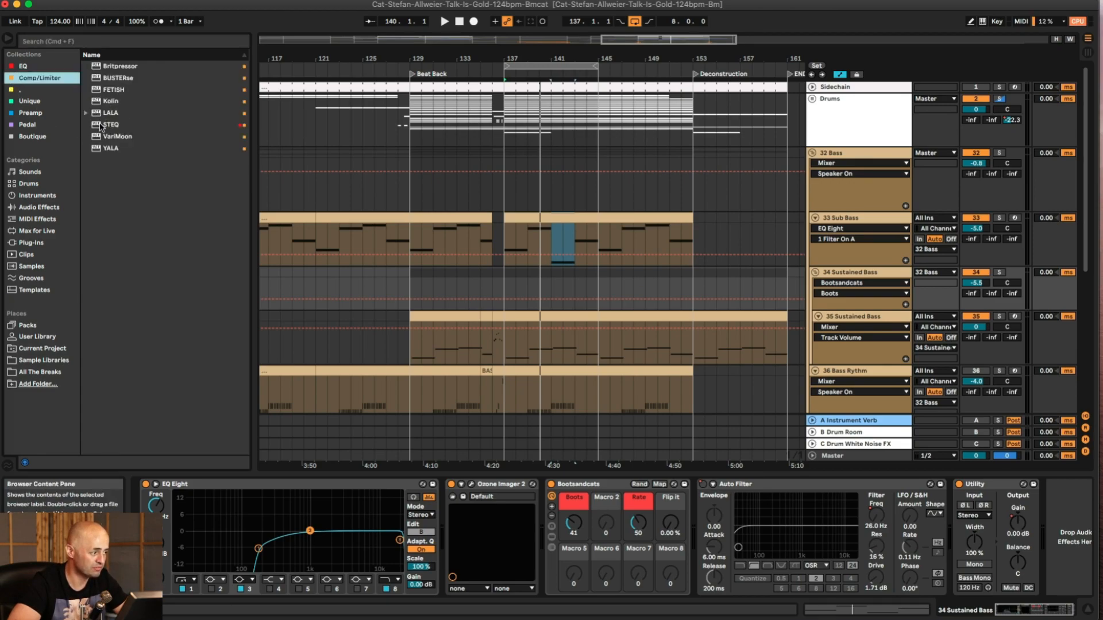
drag(103, 115, 586, 543)
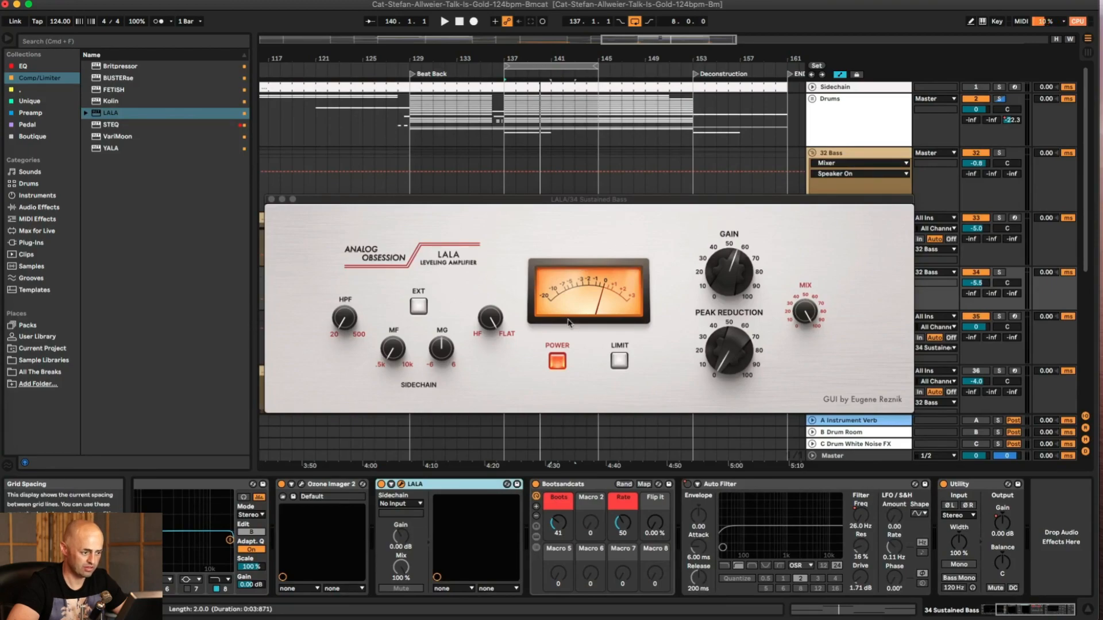
Step: Raise LALA's Peak Reduction to 22.0 dB while the loop plays
mouse_move(723, 356)
mouse_down()
mouse_move(722, 312)
mouse_move(734, 362)
mouse_move(732, 341)
mouse_move(732, 350)
mouse_up()
key(space)
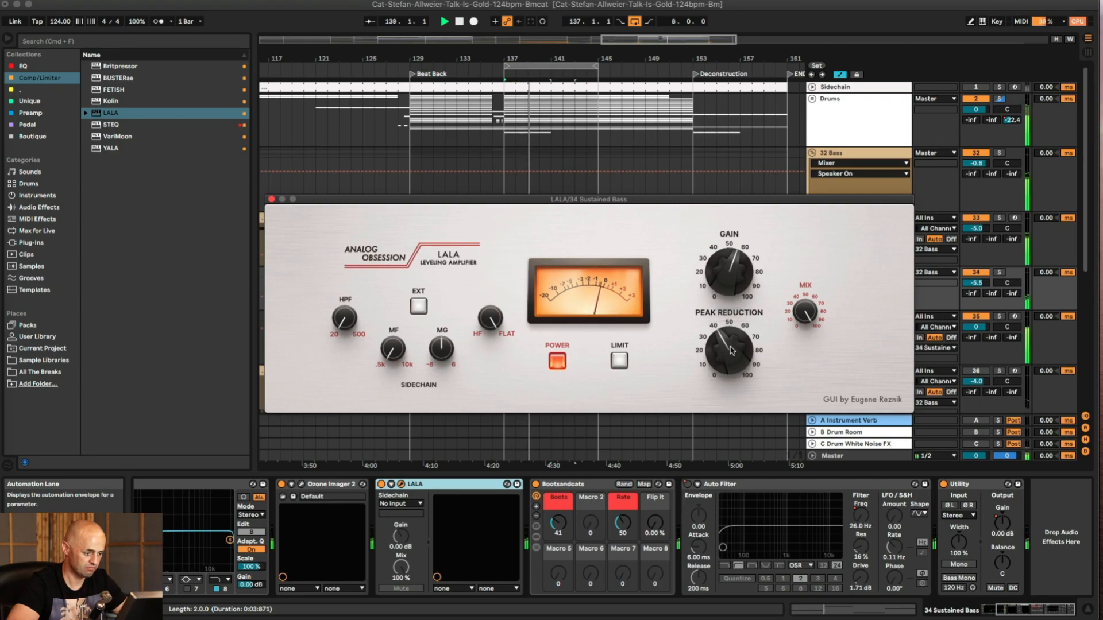
drag(732, 352, 732, 353)
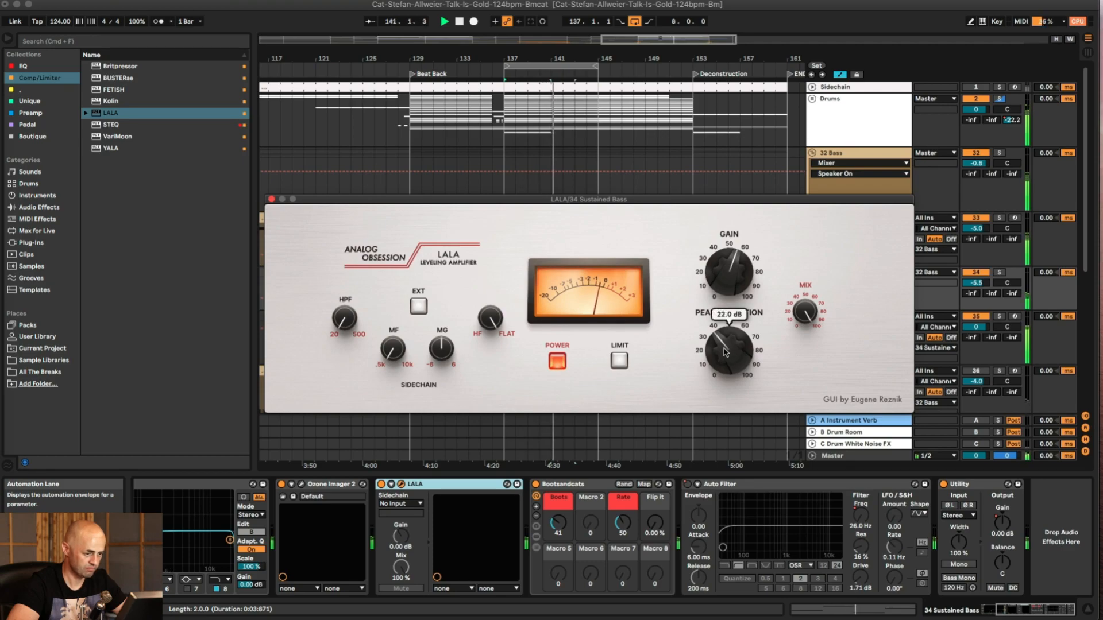
Step: Close the LALA window and transpose the F#2 note in the 33 Sub Bass clip down an octave to F#1
click(271, 199)
key(space)
double_click(552, 242)
click(627, 478)
key(shift+Down)
key(space)
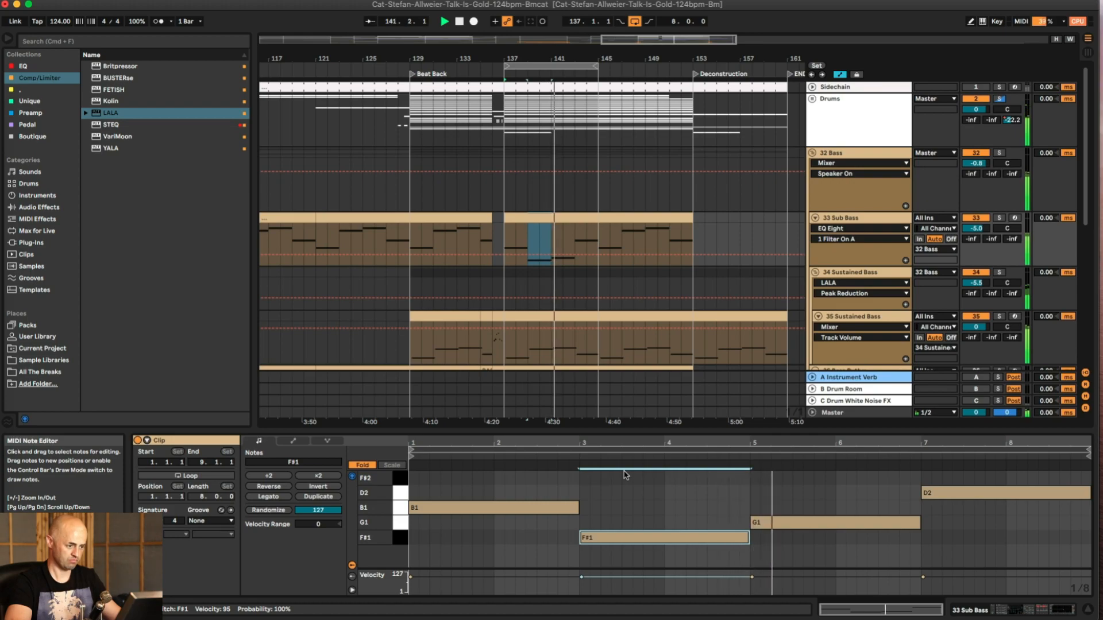
Step: Rename the 33 Sub Bass track as Sub and stop playback
click(852, 218)
key(super+r)
text(Sub)
key(Return)
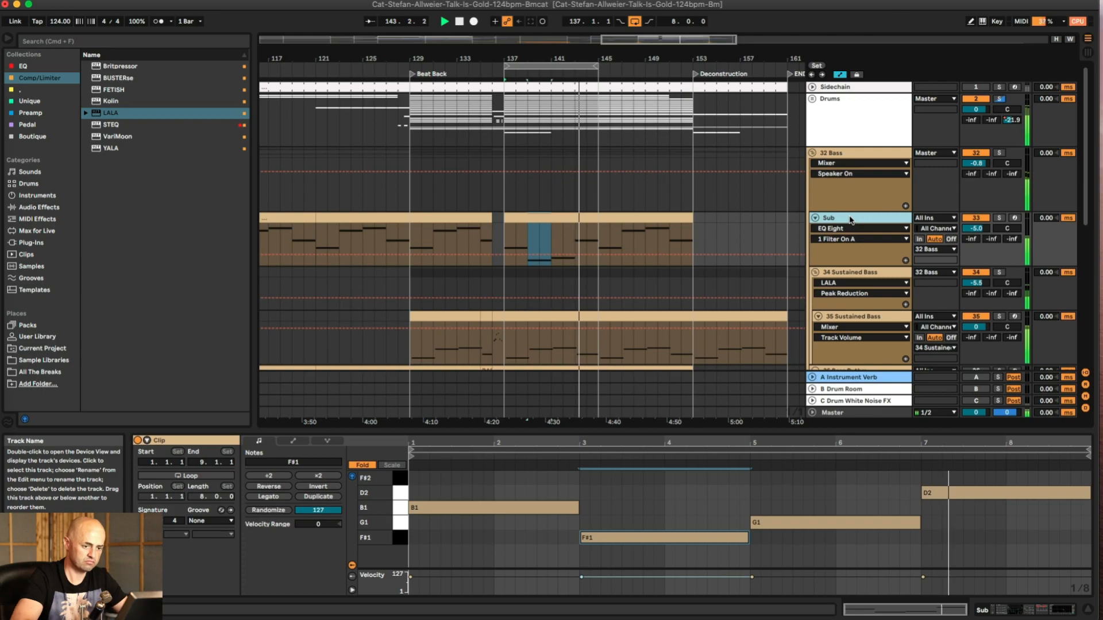
key(space)
Step: Unfold the Drums group and delete the Kick and Tom Percussive material in bars 141 to 145
click(812, 99)
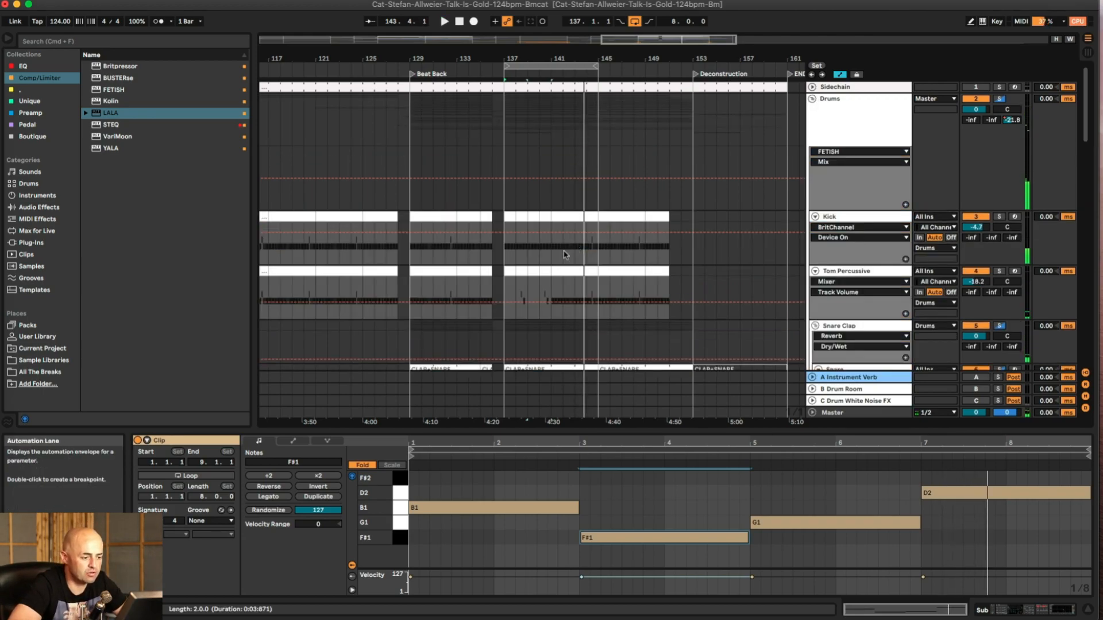
click(557, 274)
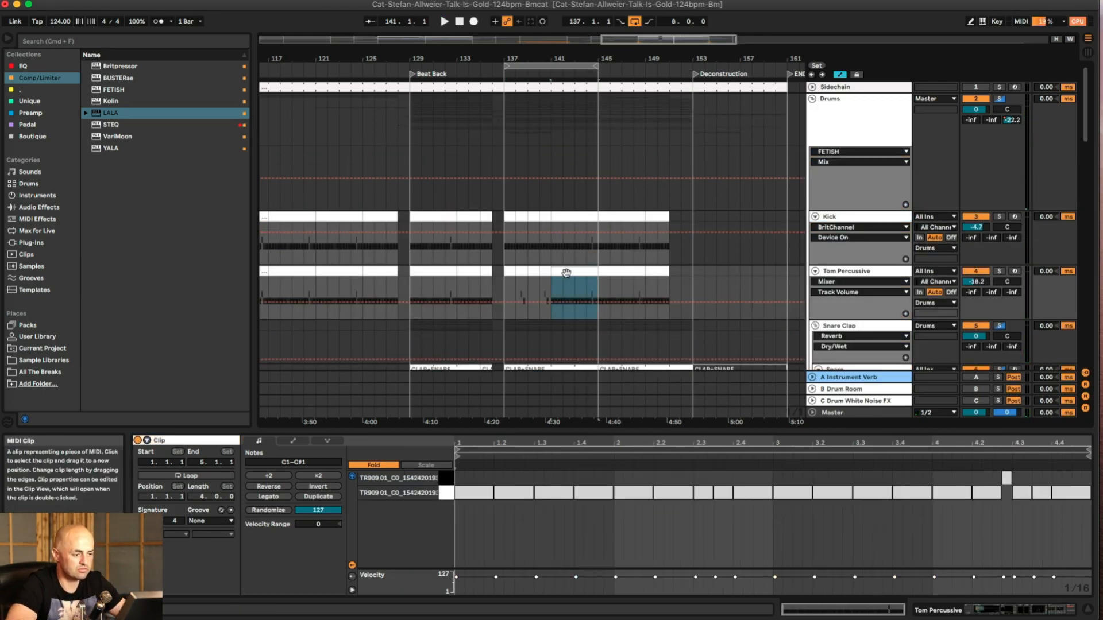
key(Delete)
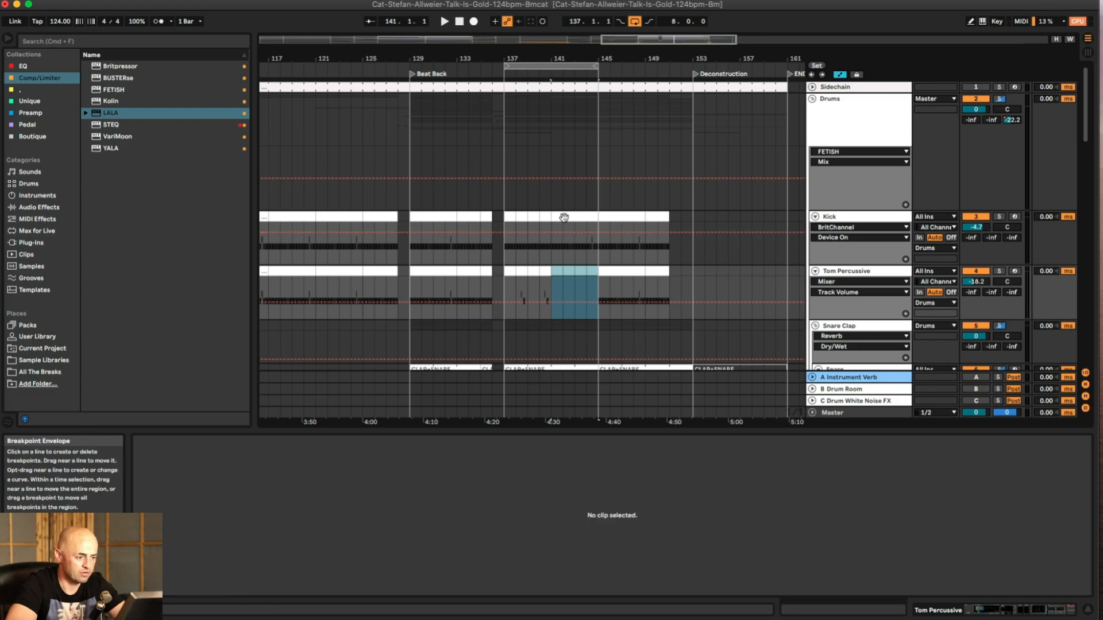
key(Up)
key(Delete)
Step: Duplicate the Kick and Tom Percussive clips from bars 137–141 into the gap at bars 141–145
drag(550, 290, 507, 224)
scroll(506, 224, right, 1)
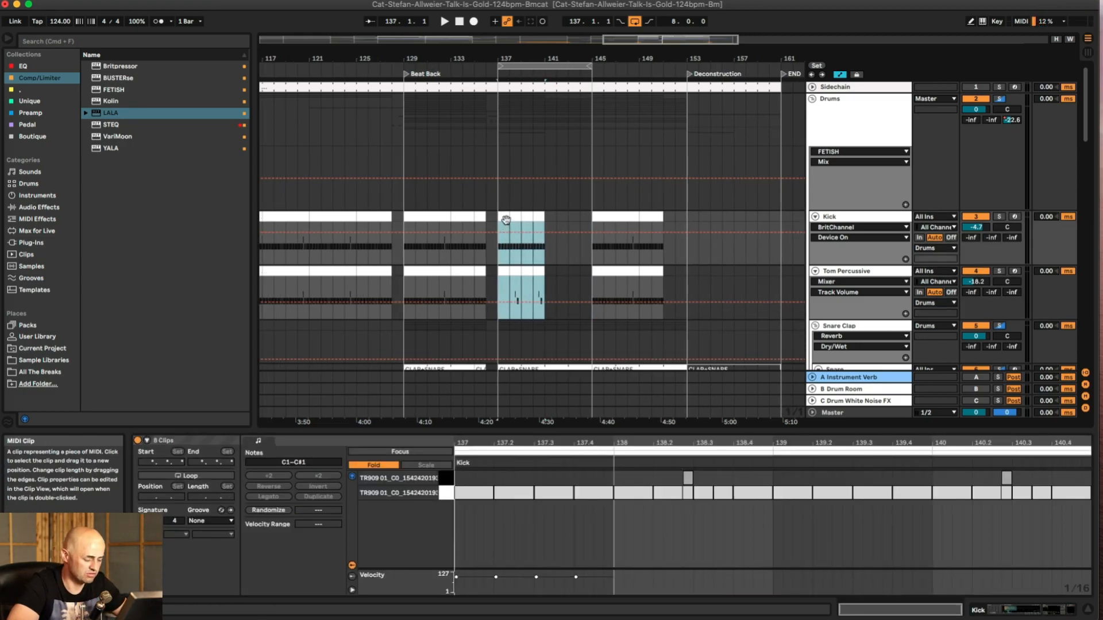
key(super+d)
key(super+z)
click(543, 220)
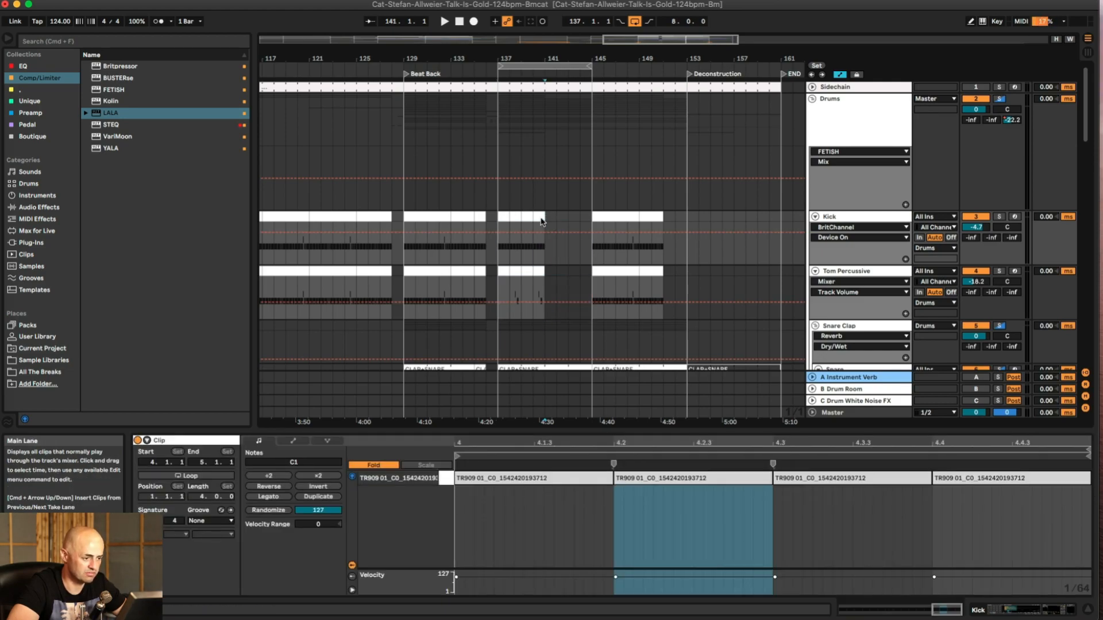
key(super+d)
Step: Audition the loop with the new drum pattern and show the 34 Sustained Bass group's device chain at its EQ Eight
key(space)
scroll(577, 260, down, 4)
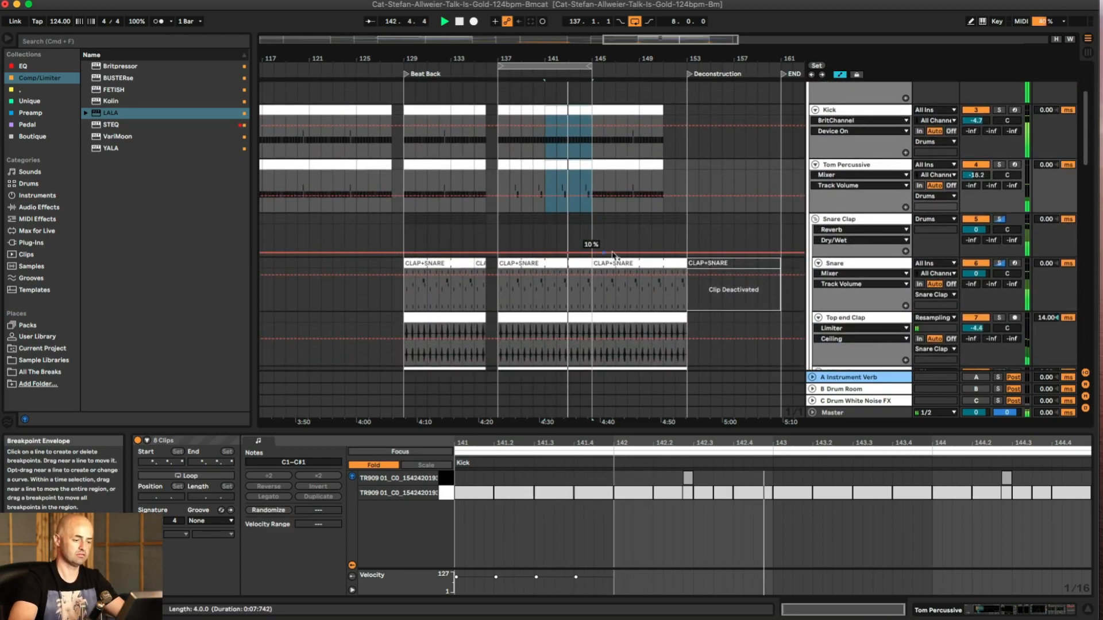
scroll(665, 236, down, 4)
scroll(665, 236, down, 15)
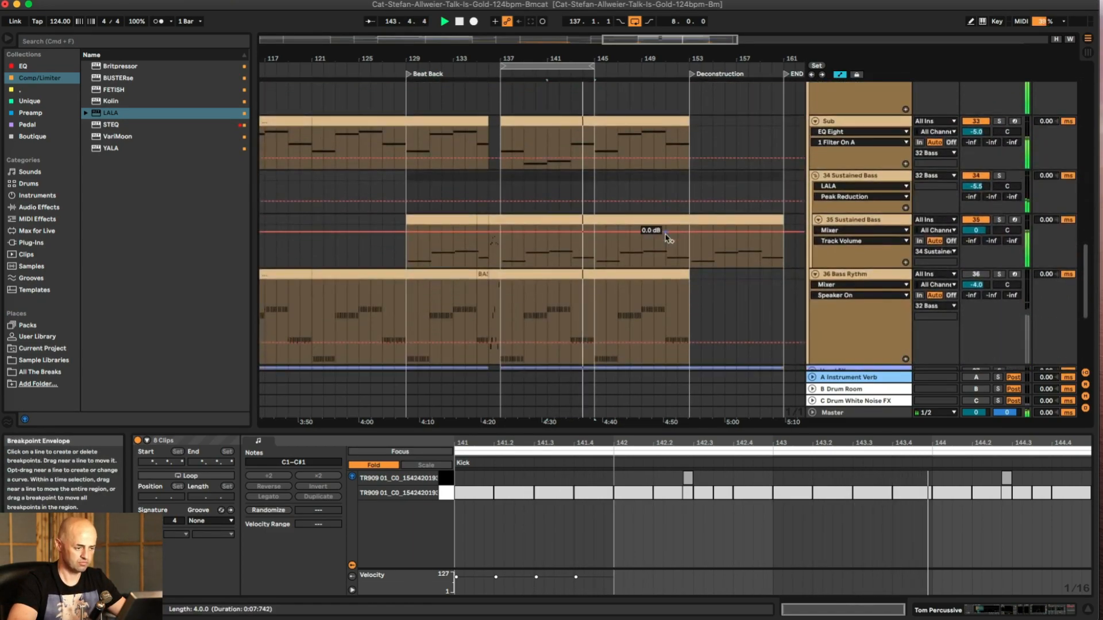
scroll(665, 238, up, 5)
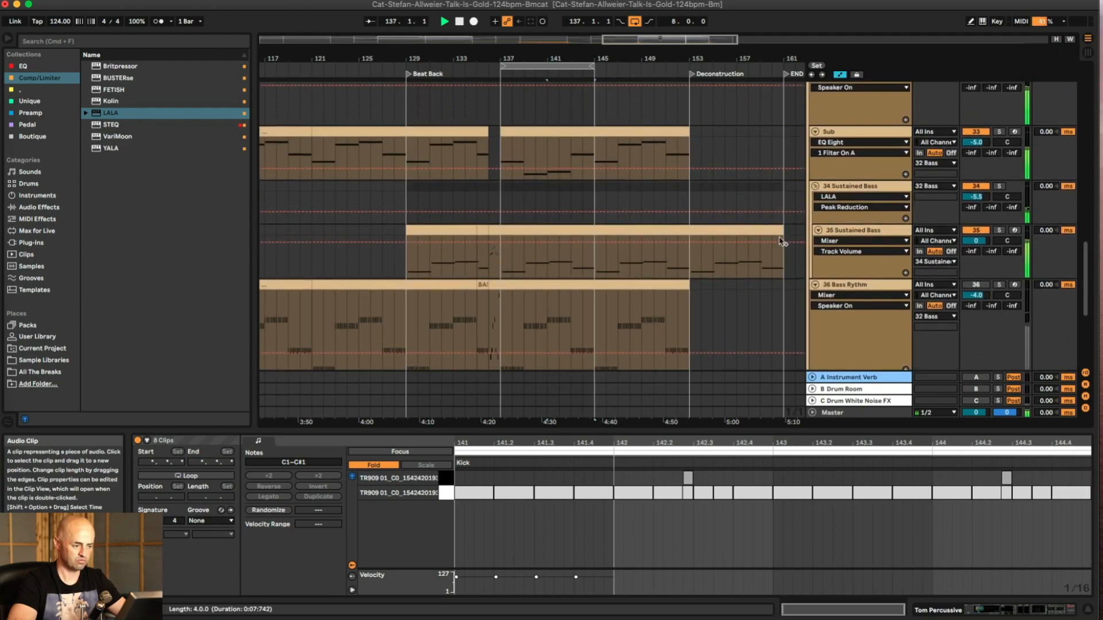
double_click(849, 193)
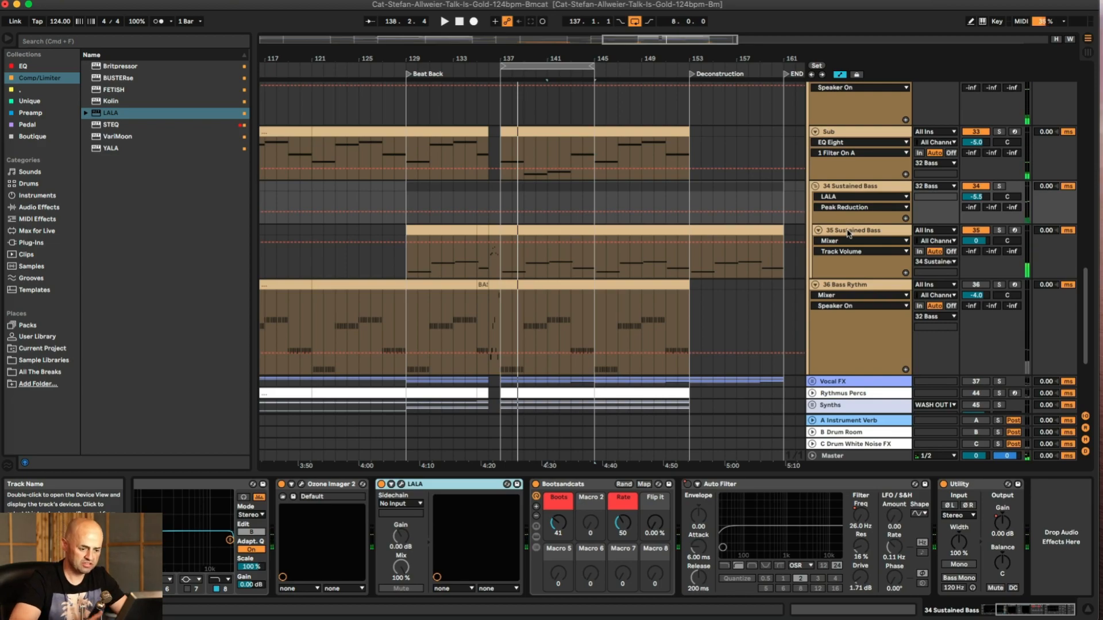
scroll(309, 574, left, 5)
key(space)
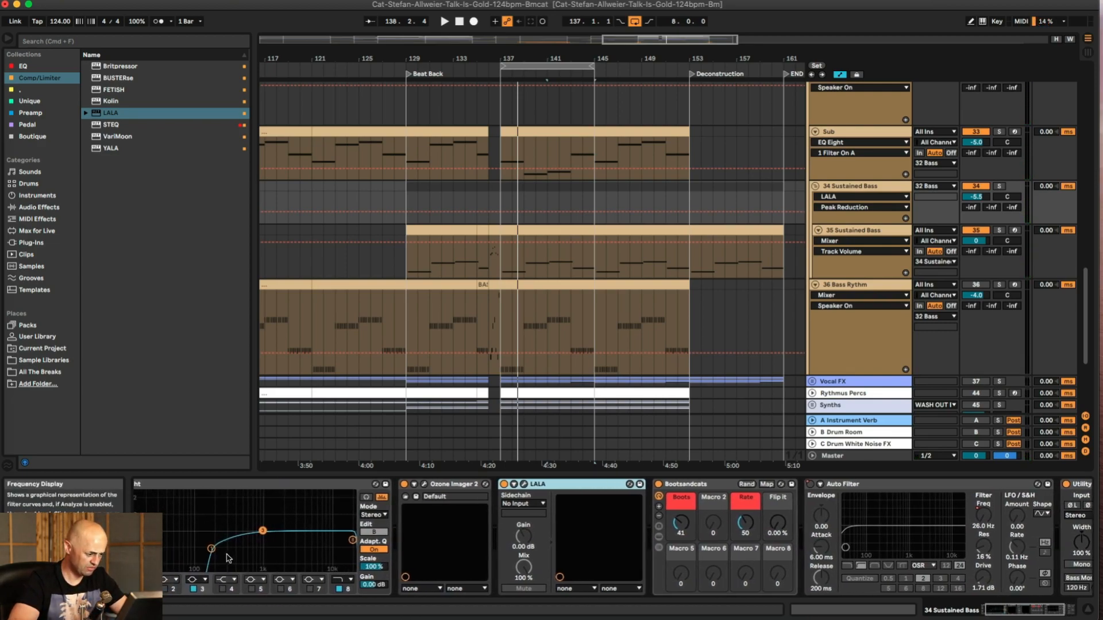
Step: Try a gentler low-cut slope on filter 1 of the 34 Sustained Bass group's EQ Eight while the loop plays
key(space)
click(141, 579)
click(140, 507)
key(space)
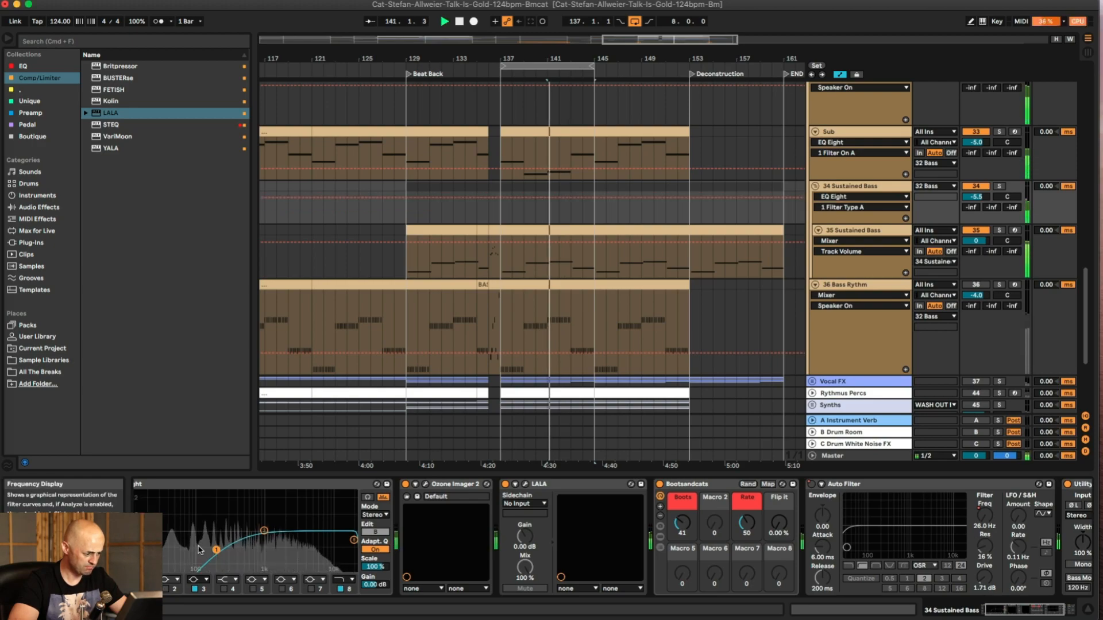
key(space)
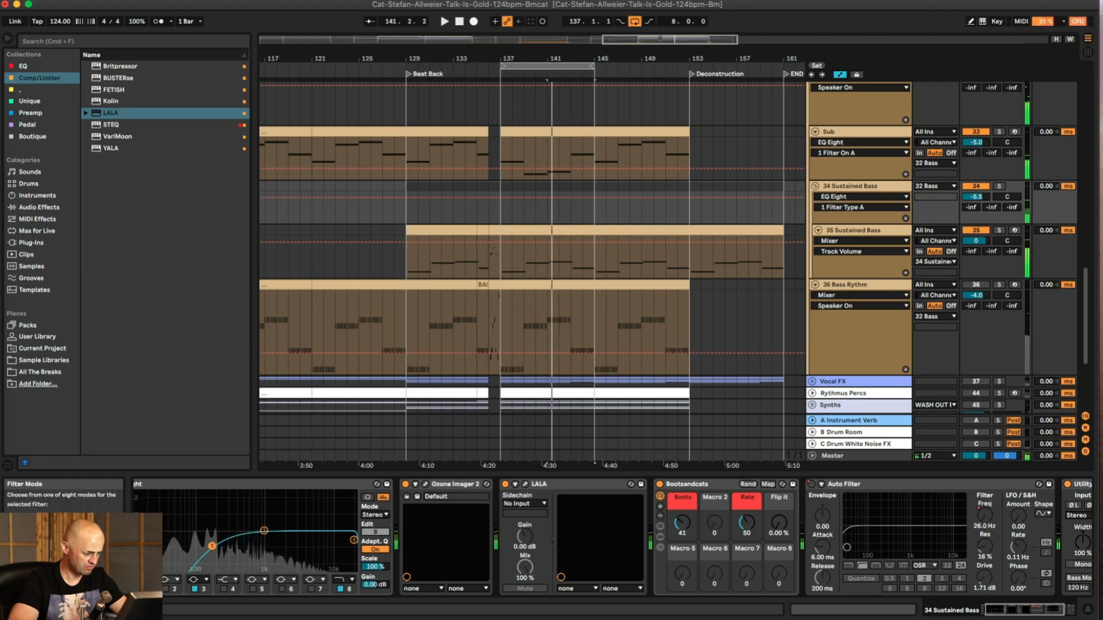
Step: Set EQ Eight's filter 1 back to the steep low cut and switch off filters 3 and 8
click(140, 580)
click(142, 505)
key(space)
key(space)
click(194, 589)
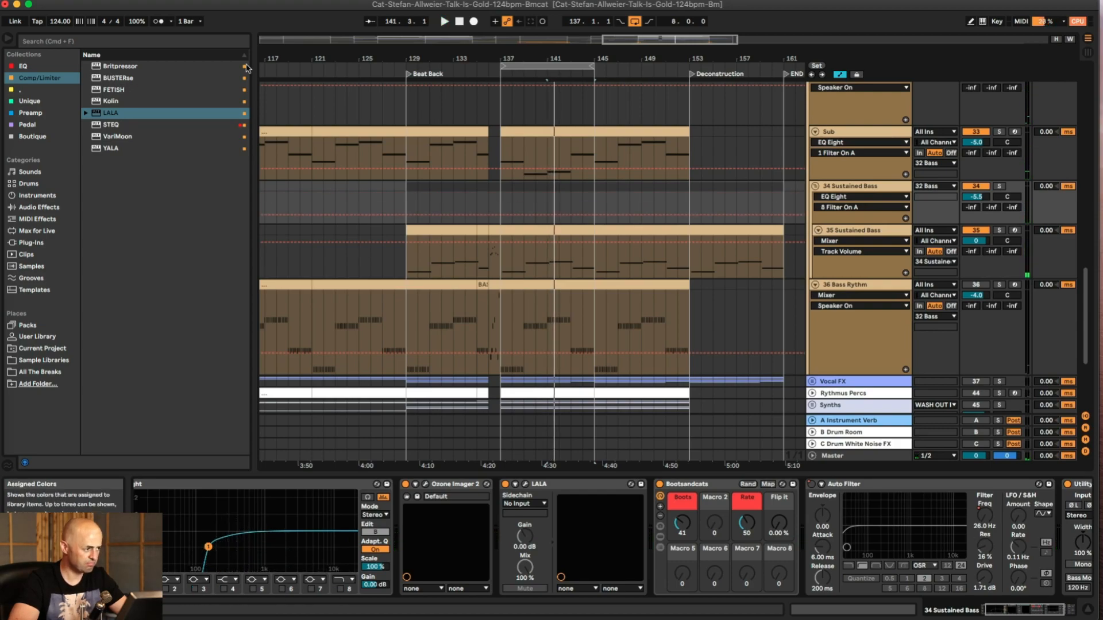
Step: Find the Reverb effect among all browser results and insert it between Bootsandcats and Auto Filter
click(161, 42)
text(rever)
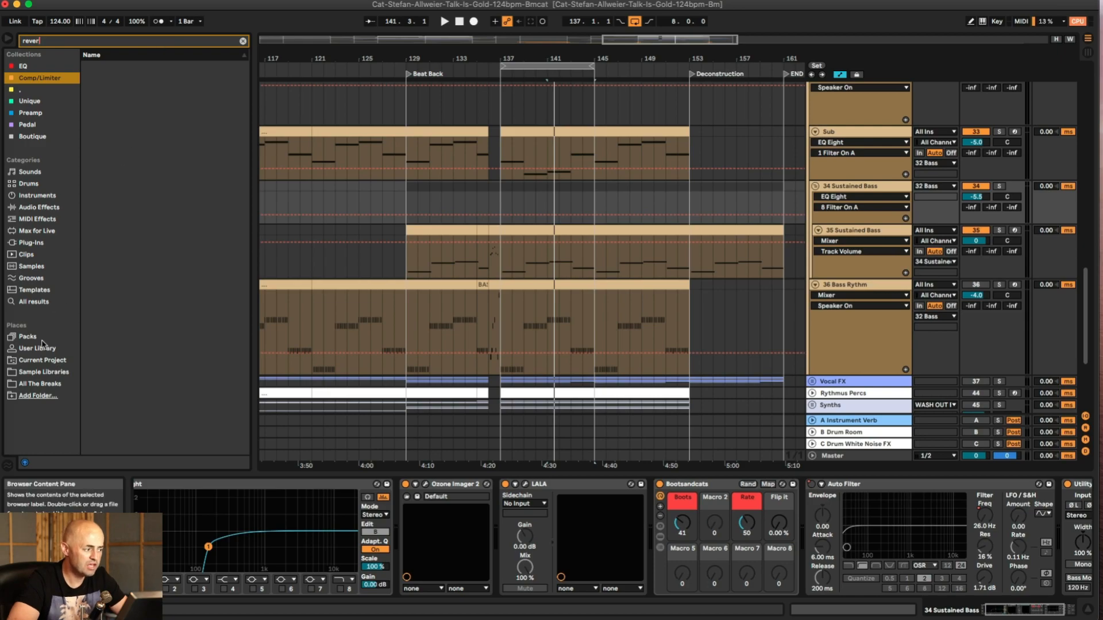
click(45, 303)
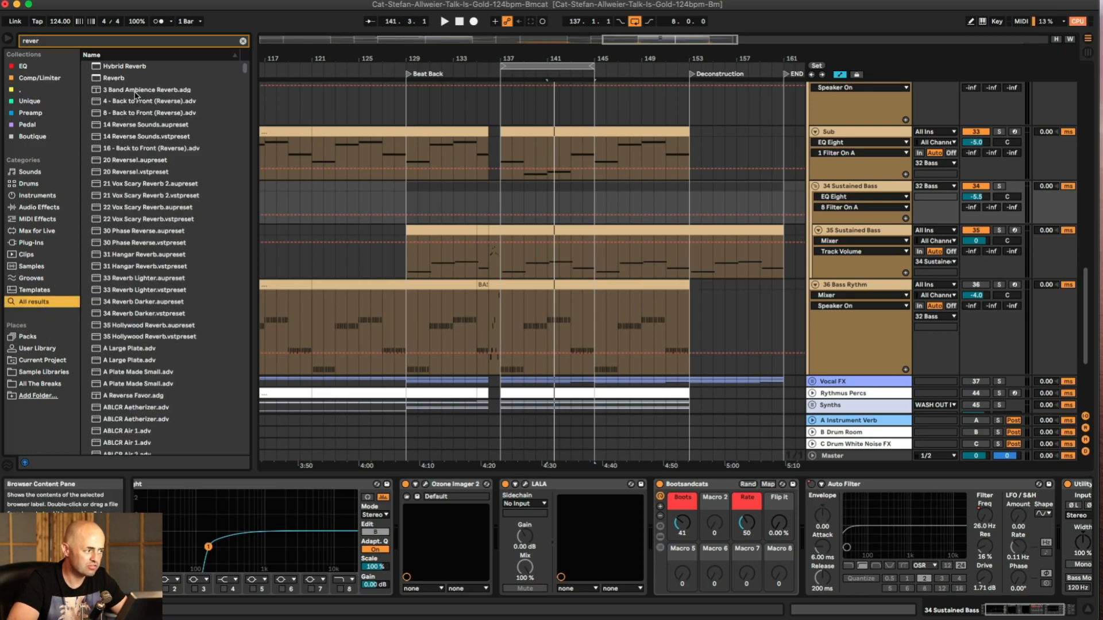
click(114, 78)
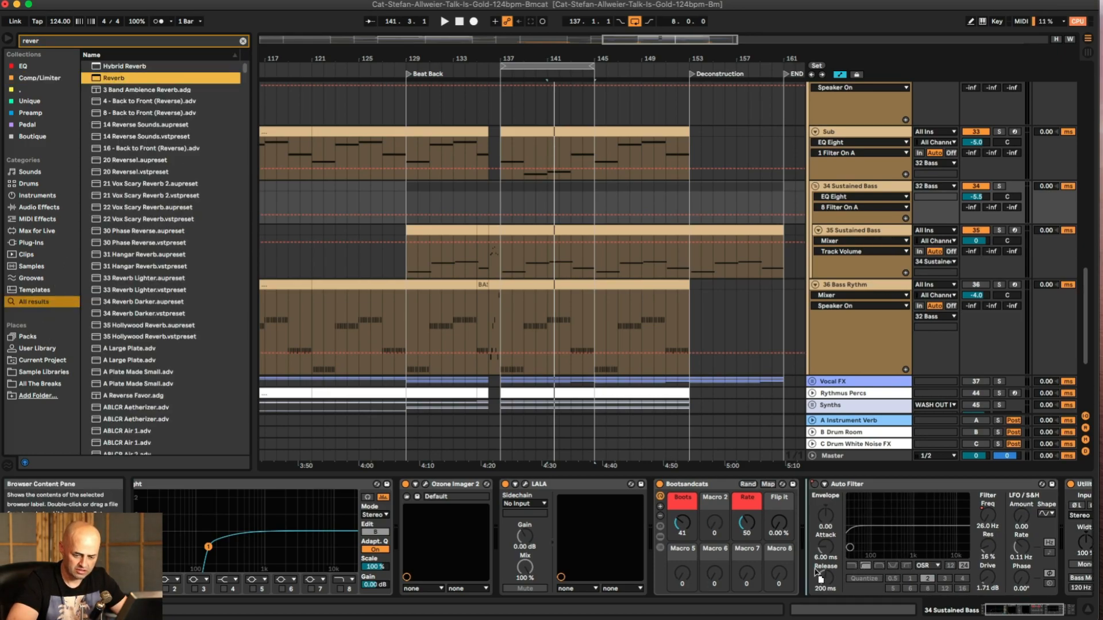
key(Return)
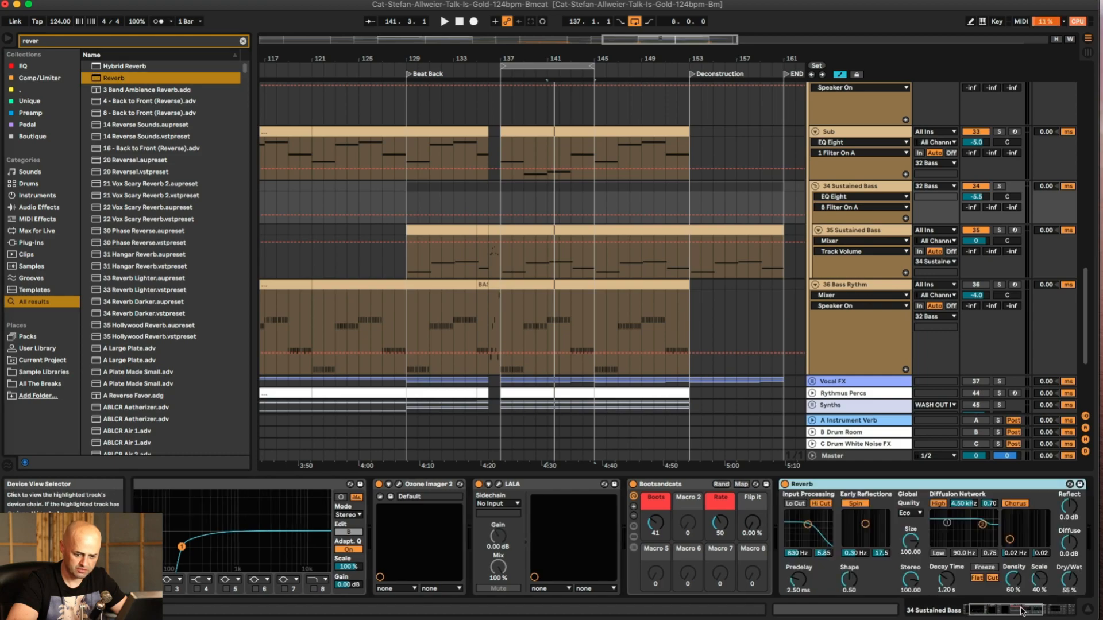
Step: Set the Reverb's Decay Time to 4.55 s and Dry/Wet to 34%, and the 34 Sustained Bass group's volume to -4.7 dB
drag(675, 583, 675, 597)
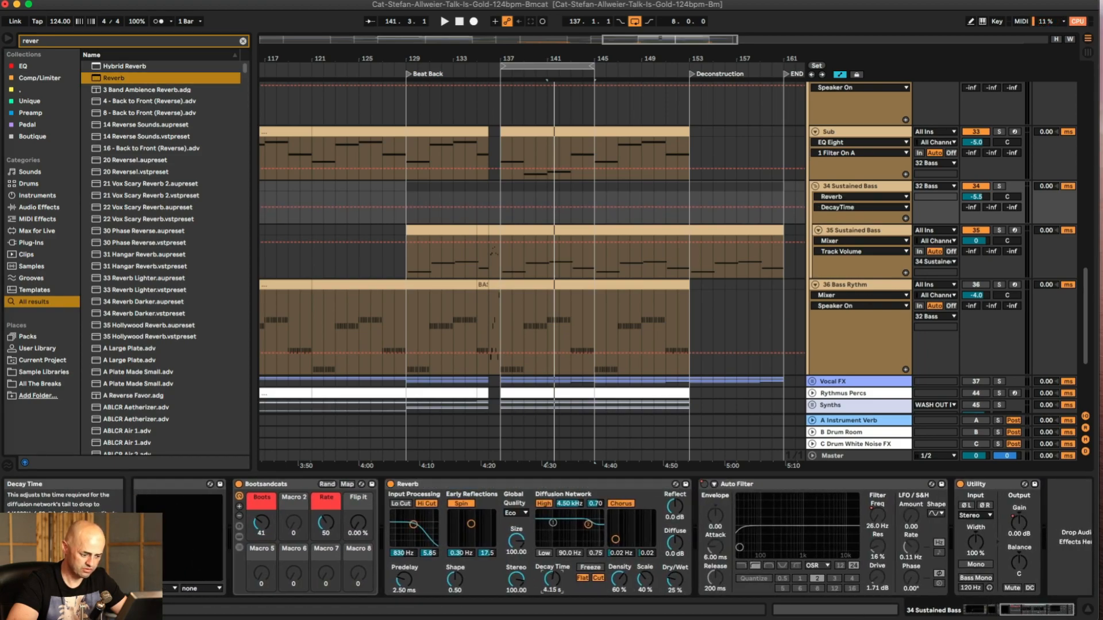
key(space)
drag(682, 581, 679, 585)
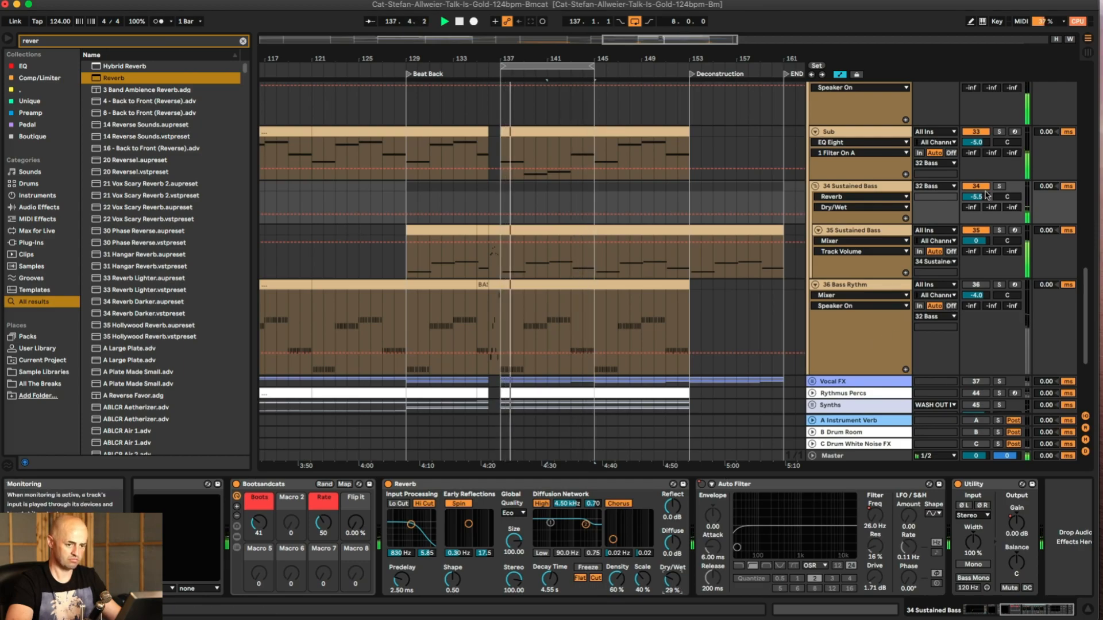
drag(980, 197, 980, 196)
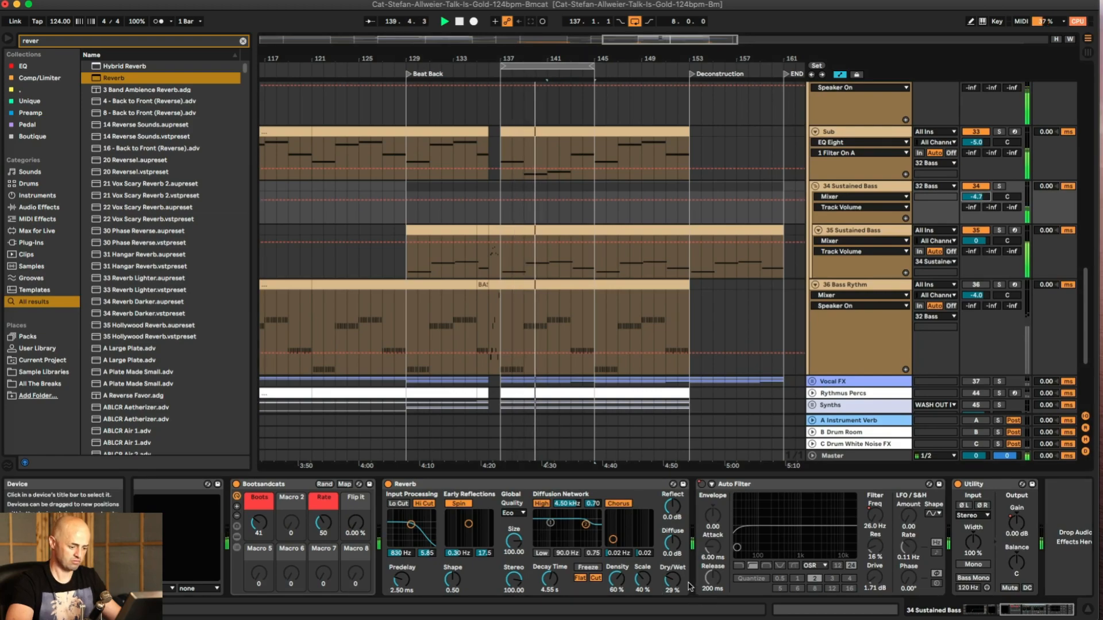
drag(678, 584, 671, 585)
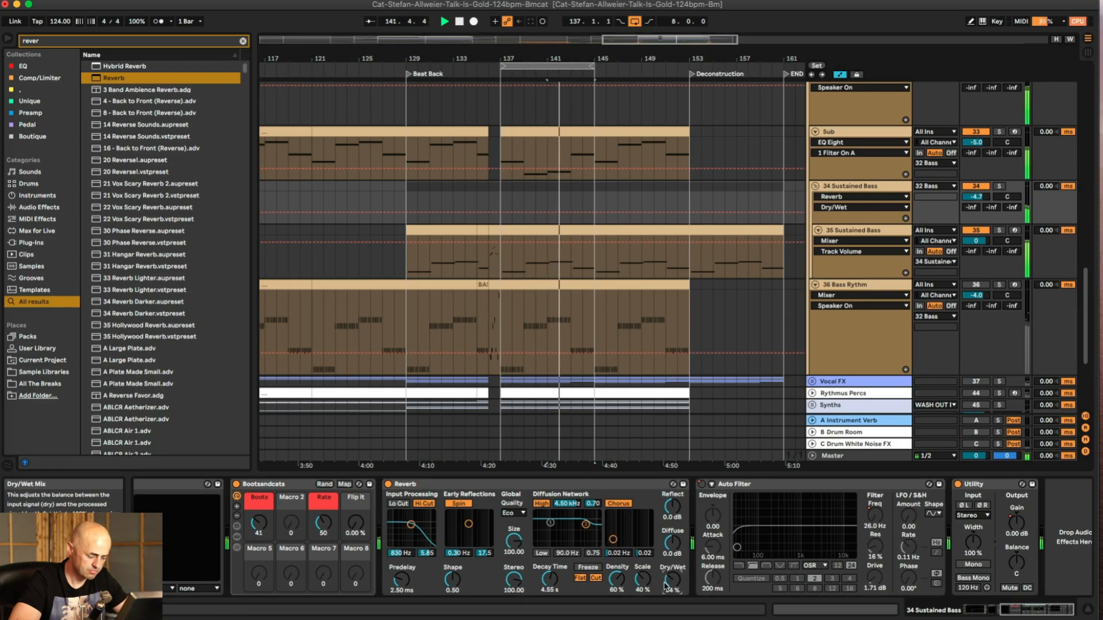
Step: Find the Delay effect in the browser, then group the Reverb into an Audio Effect Rack and name its chain Verb
text(delay)
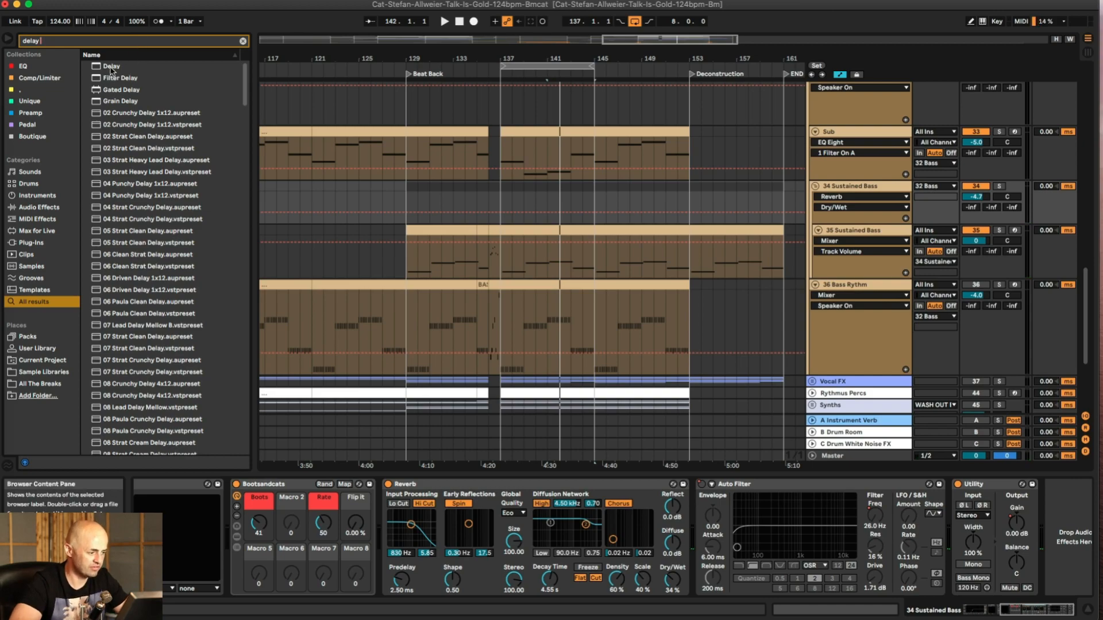
drag(111, 68, 113, 71)
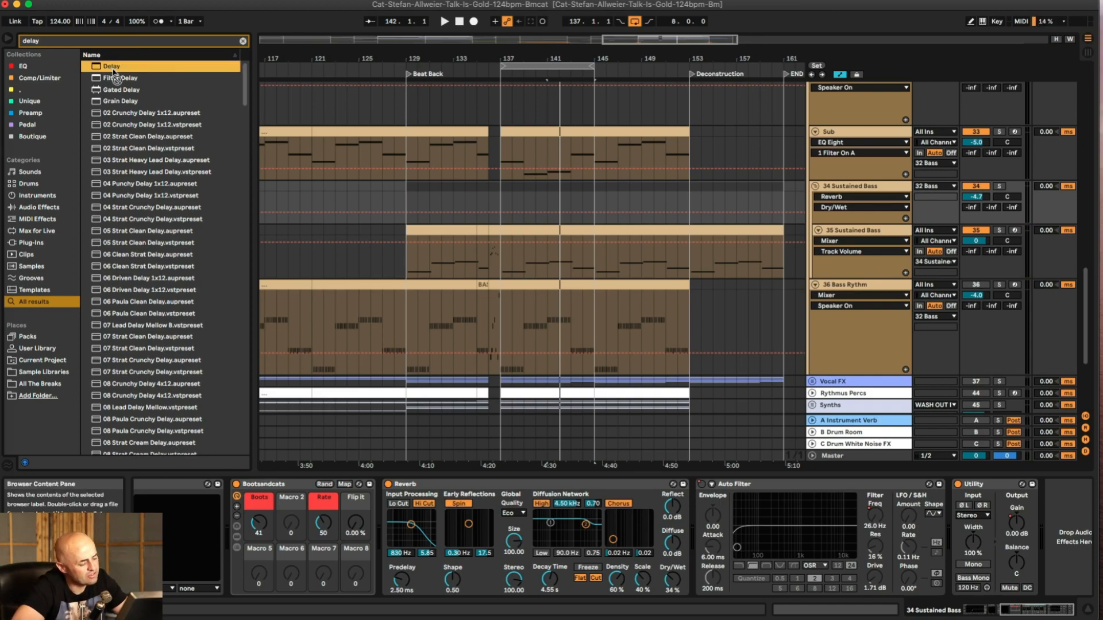
drag(119, 74, 188, 121)
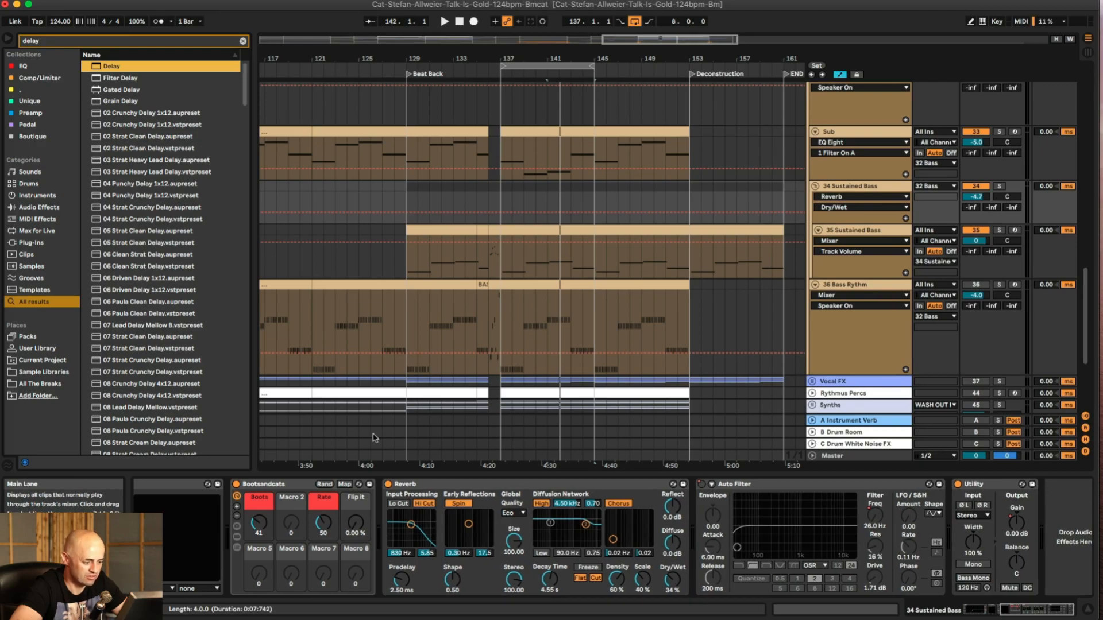
click(440, 486)
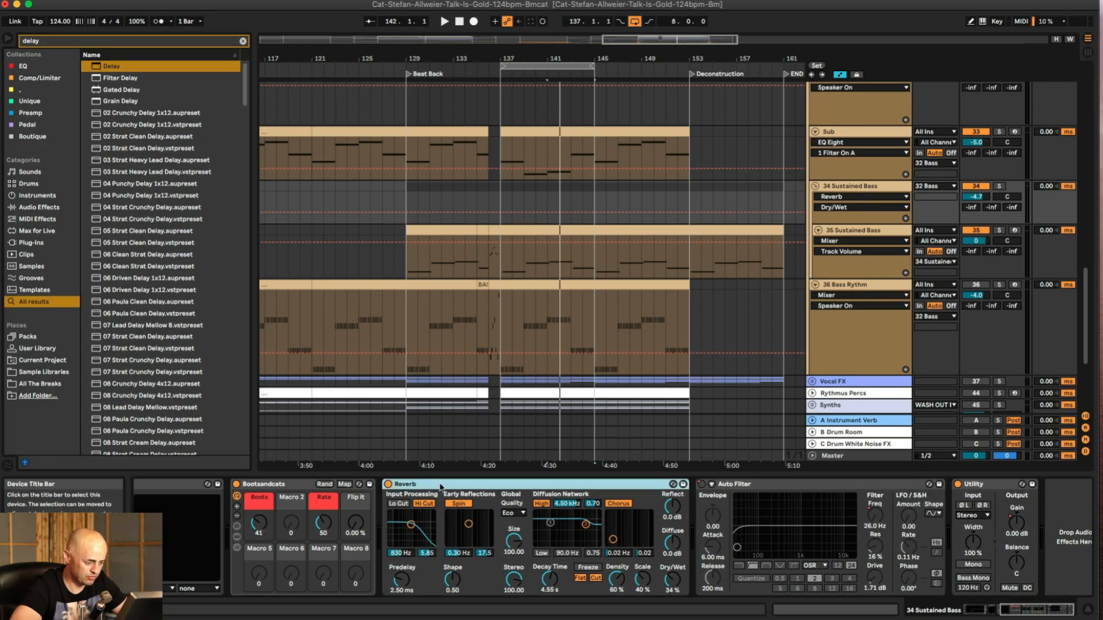
key(super+g)
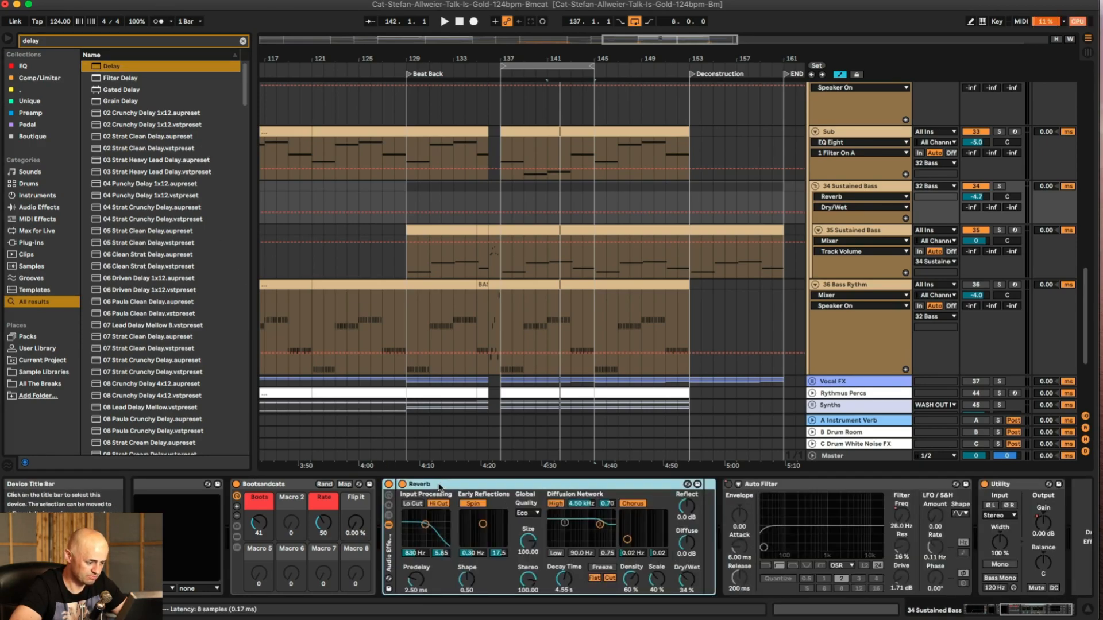
click(389, 515)
click(425, 514)
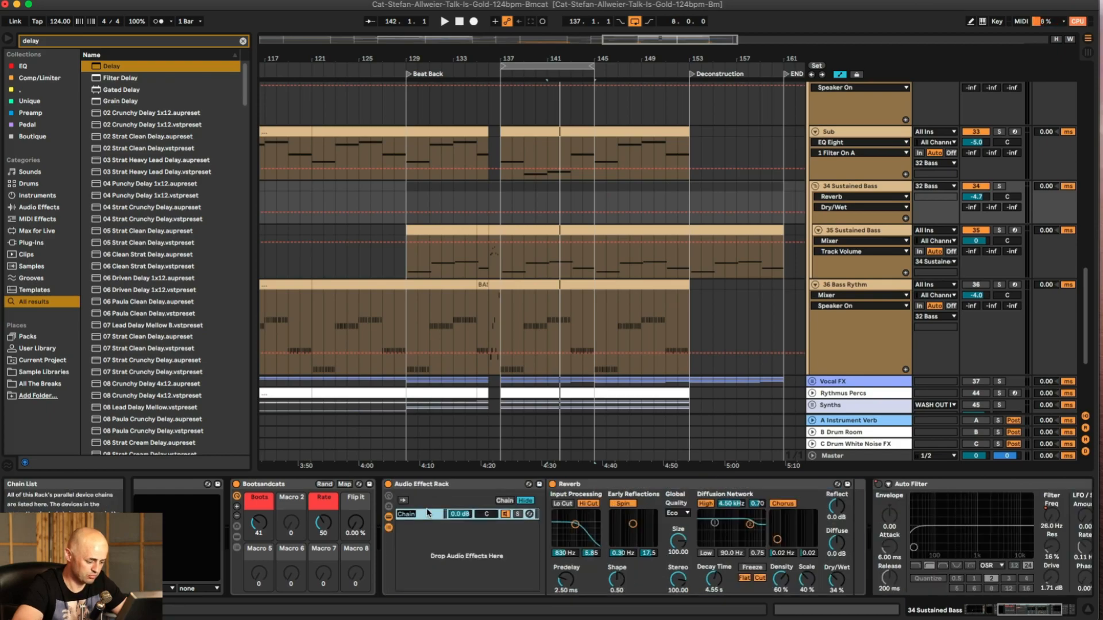
Step: Create a second chain in the Audio Effect Rack, insert the Delay effect in it and name the chain Delay
right_click(423, 539)
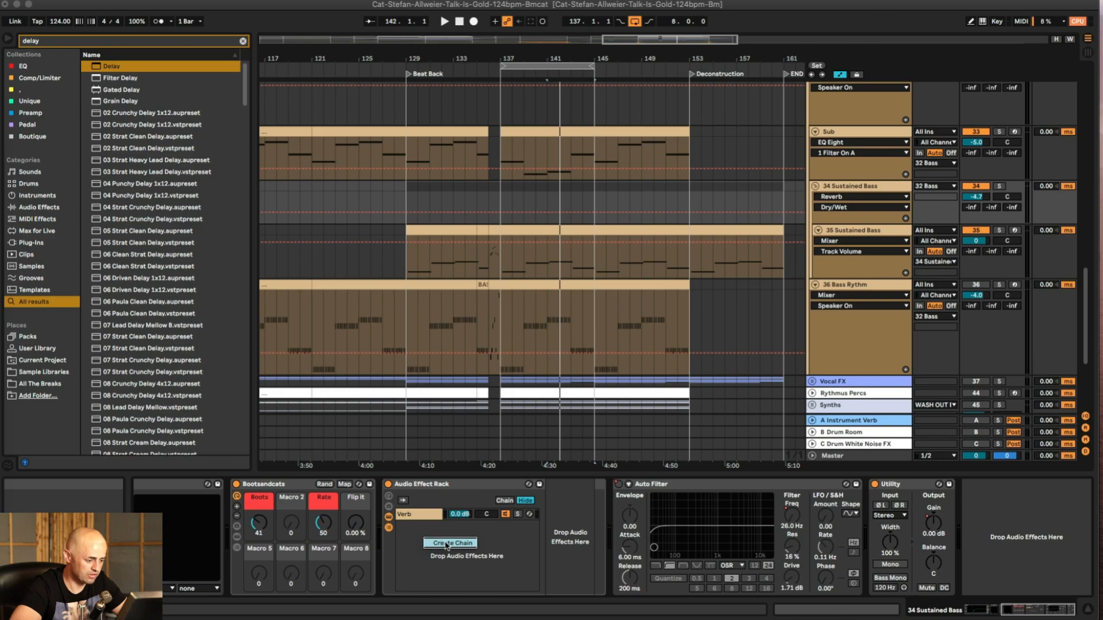
click(447, 544)
drag(97, 70, 561, 529)
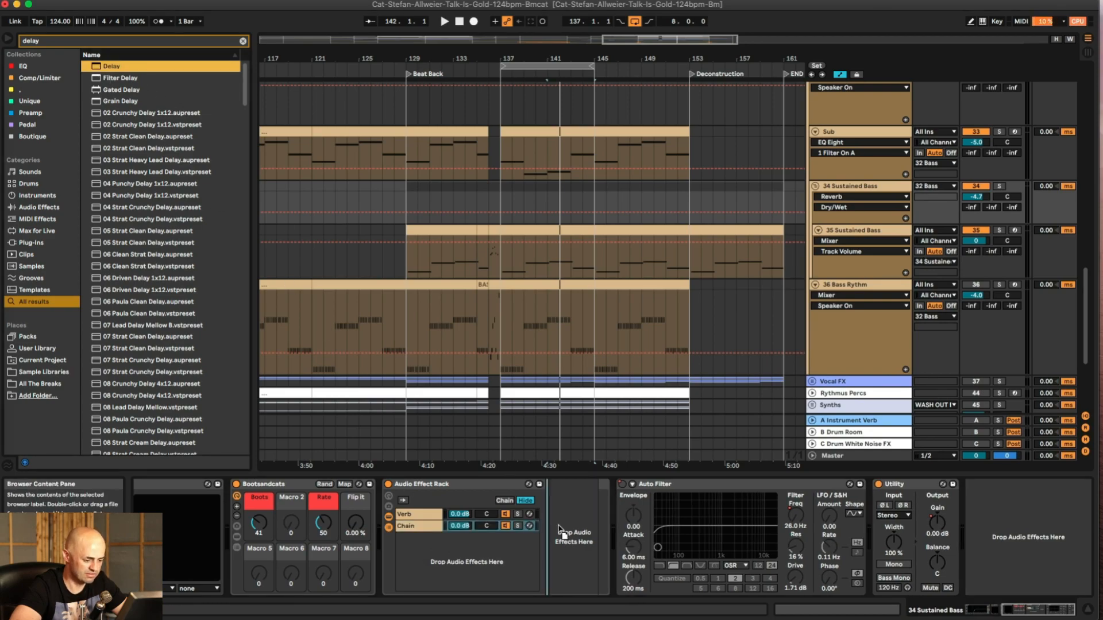
drag(408, 528, 410, 529)
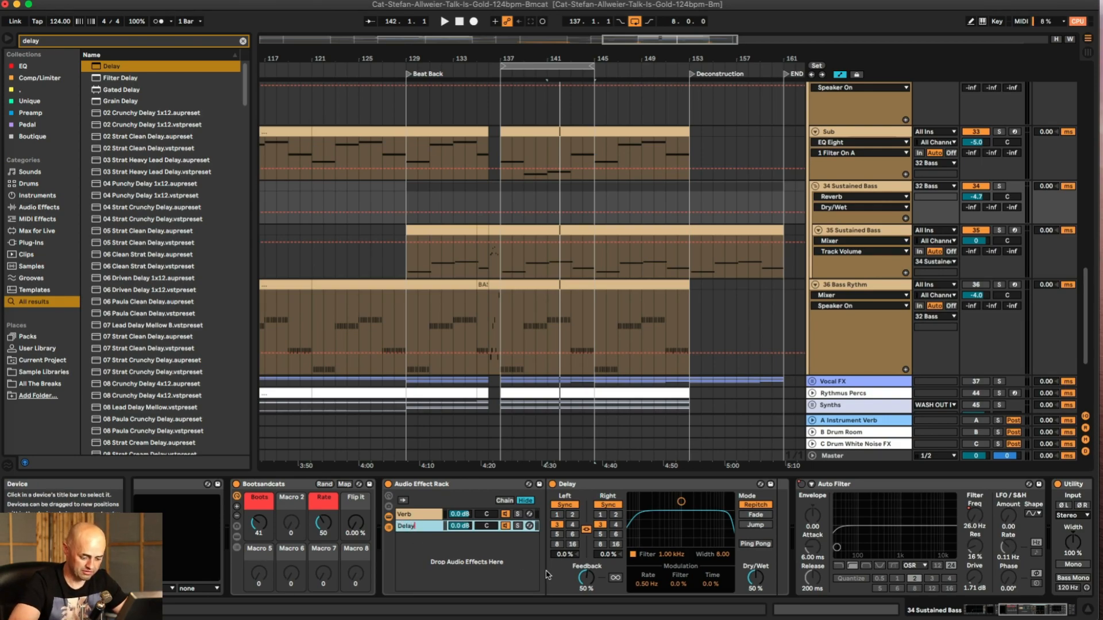
Step: Set the Delay to Ping Pong with filter 4.02 kHz, width 2.96, Dry/Wet 33% and a beat division of 4 on both channels
click(751, 543)
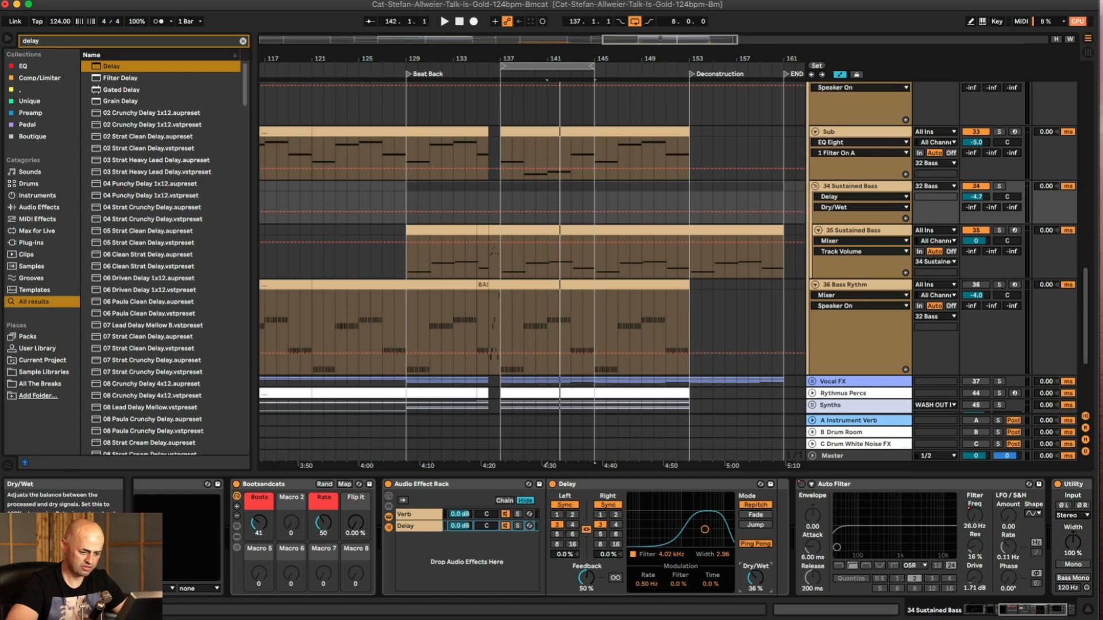
key(space)
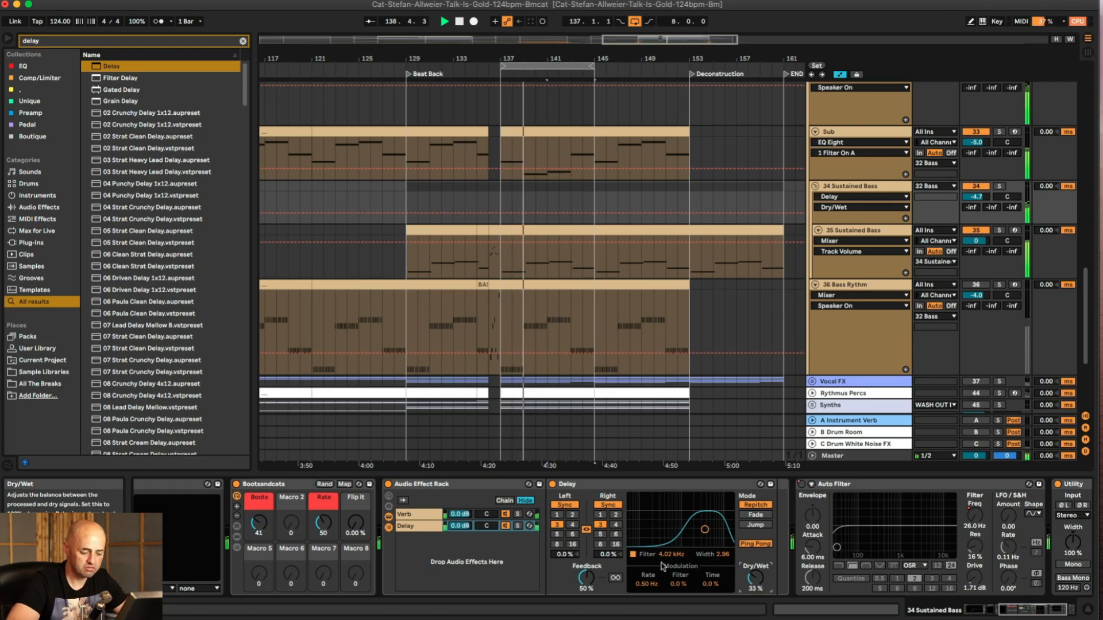
click(616, 525)
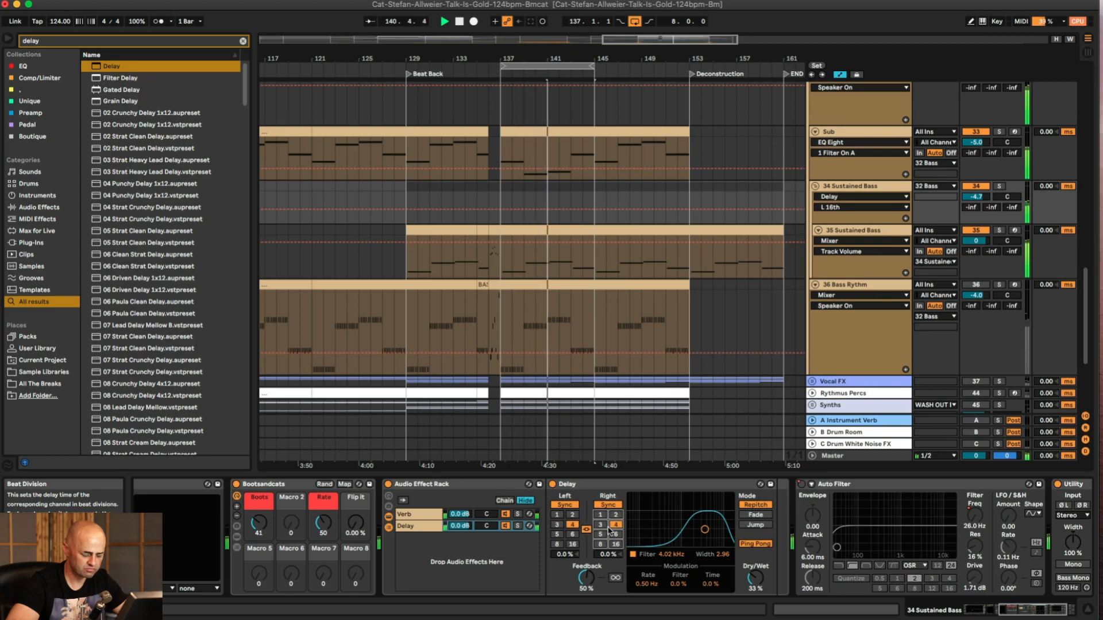
Step: Set the Delay's beat division to 3 on both channels and rename the Audio Effect Rack Bigger
click(602, 524)
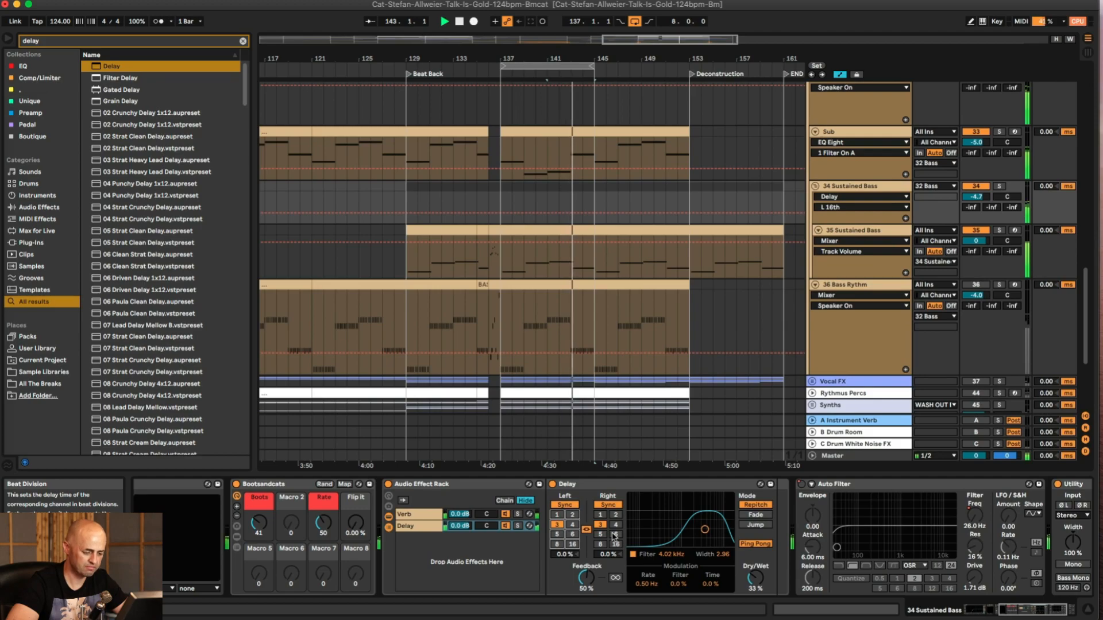
key(Delete)
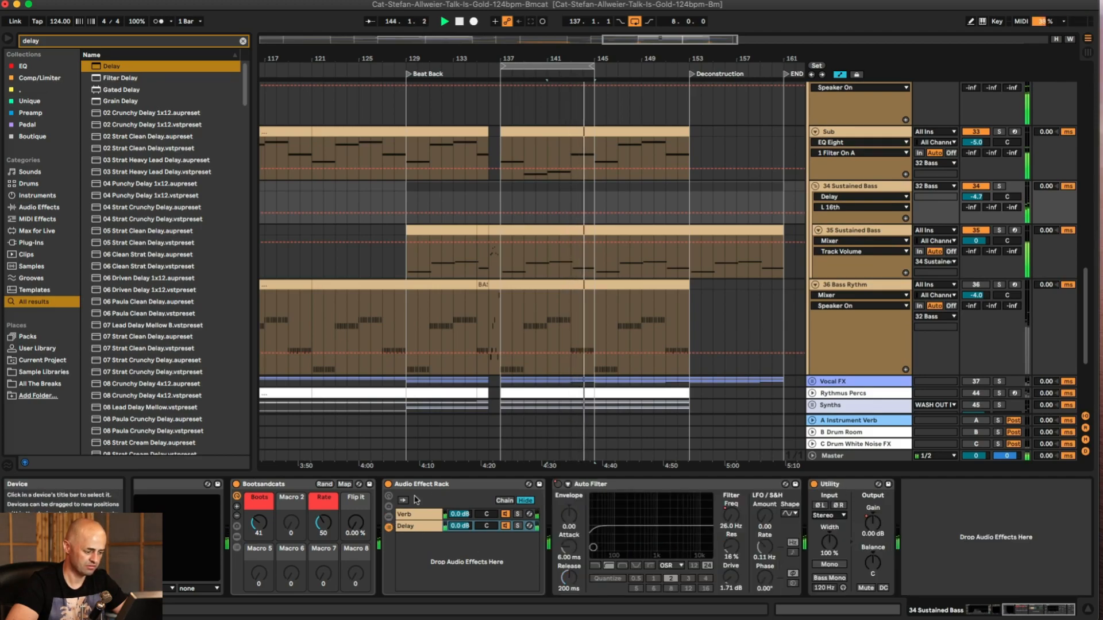
click(444, 486)
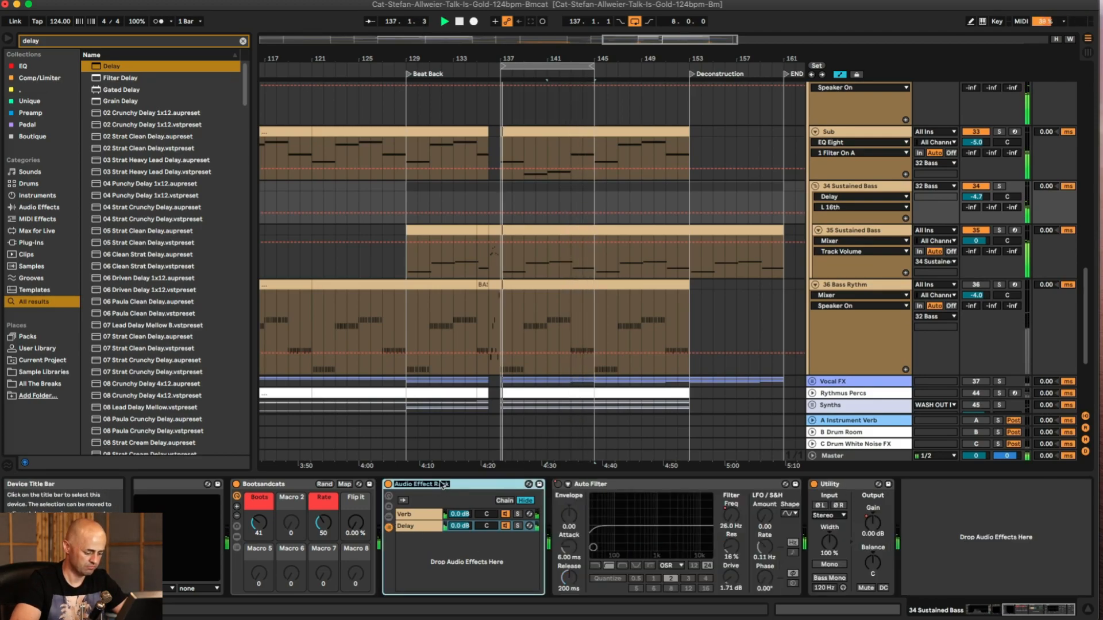
text(*Bigger)
key(Return)
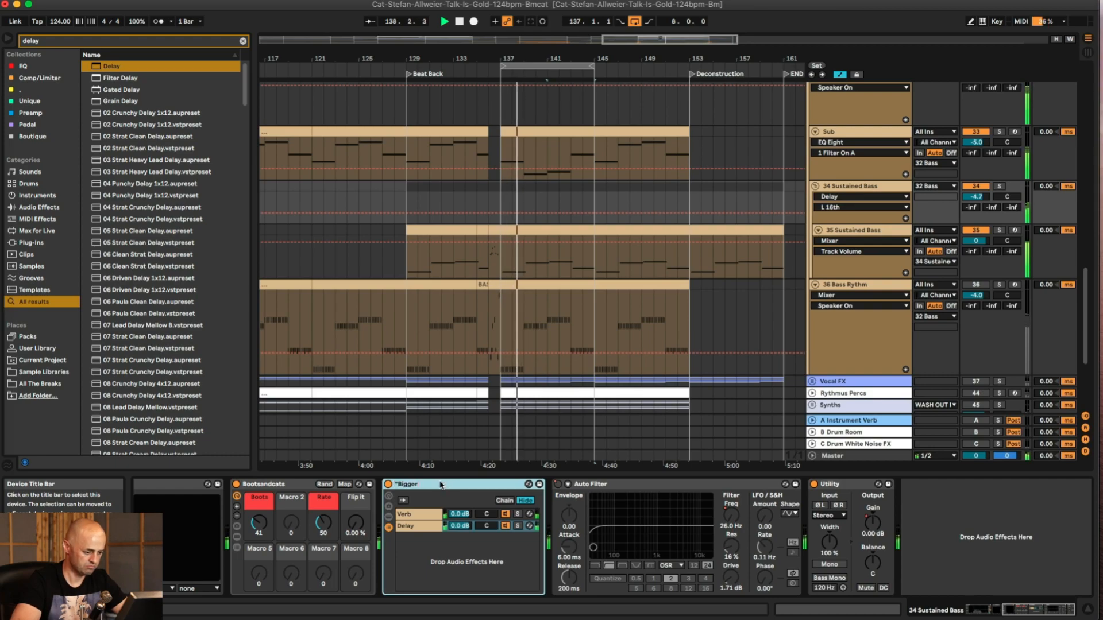
Step: Set the Delay's filter to 2.01 kHz with width 3.52, and place a copy of the Verb chain's Reverb after the Delay
click(419, 528)
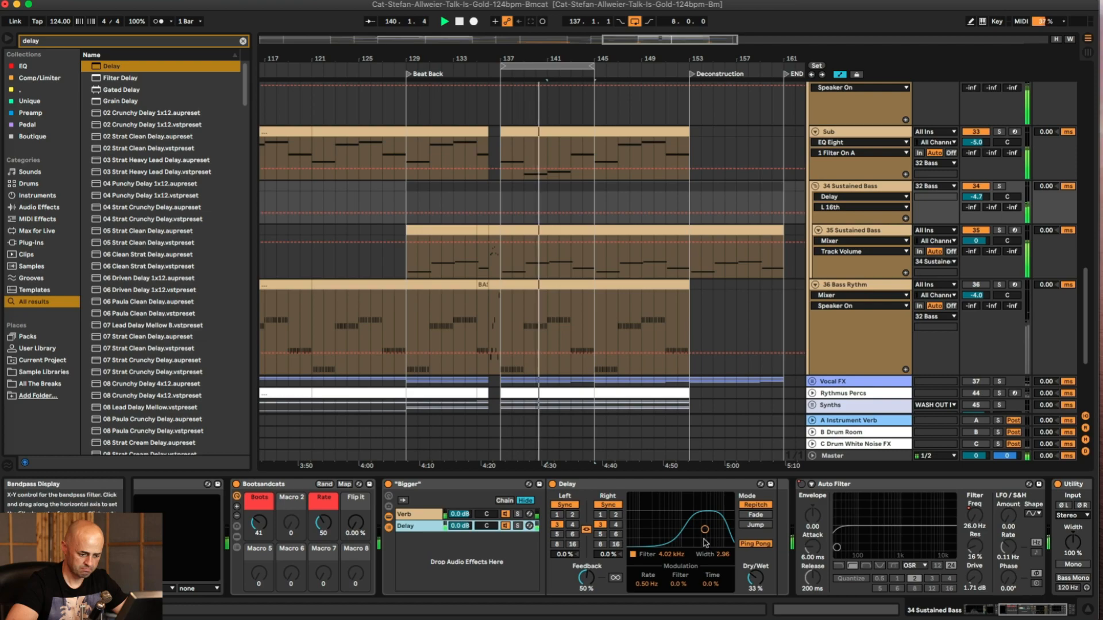
drag(707, 540, 695, 529)
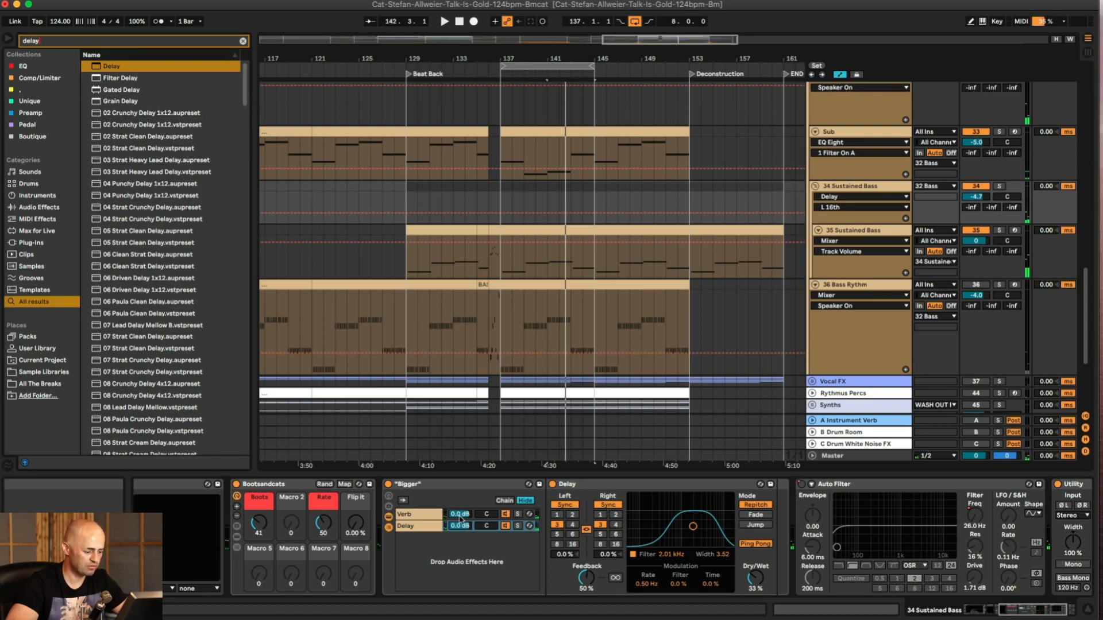
click(415, 513)
click(611, 487)
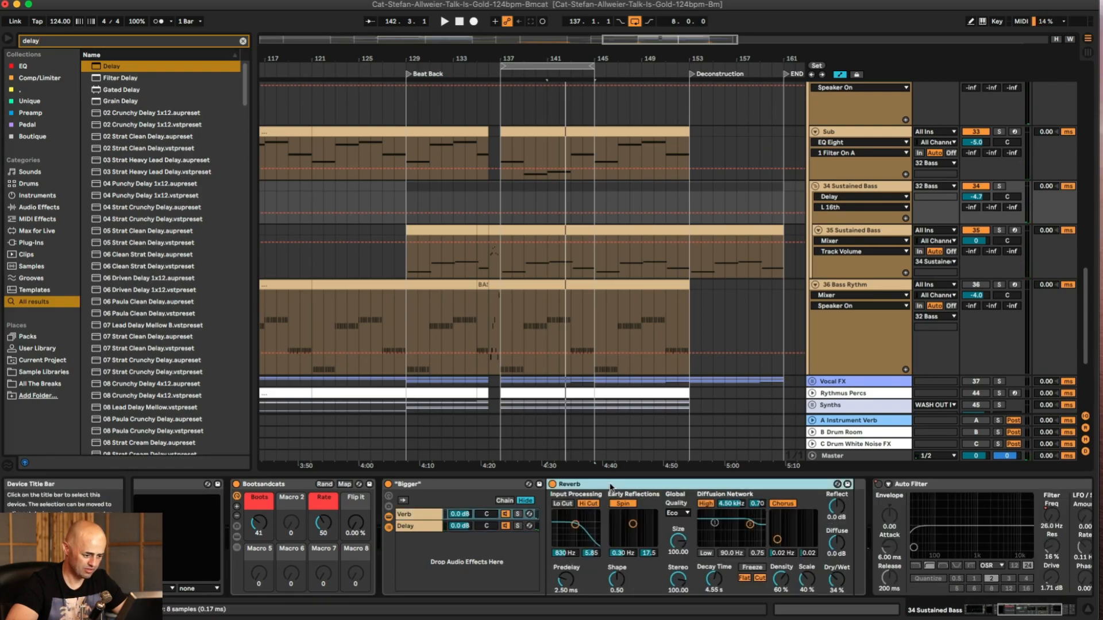
click(413, 528)
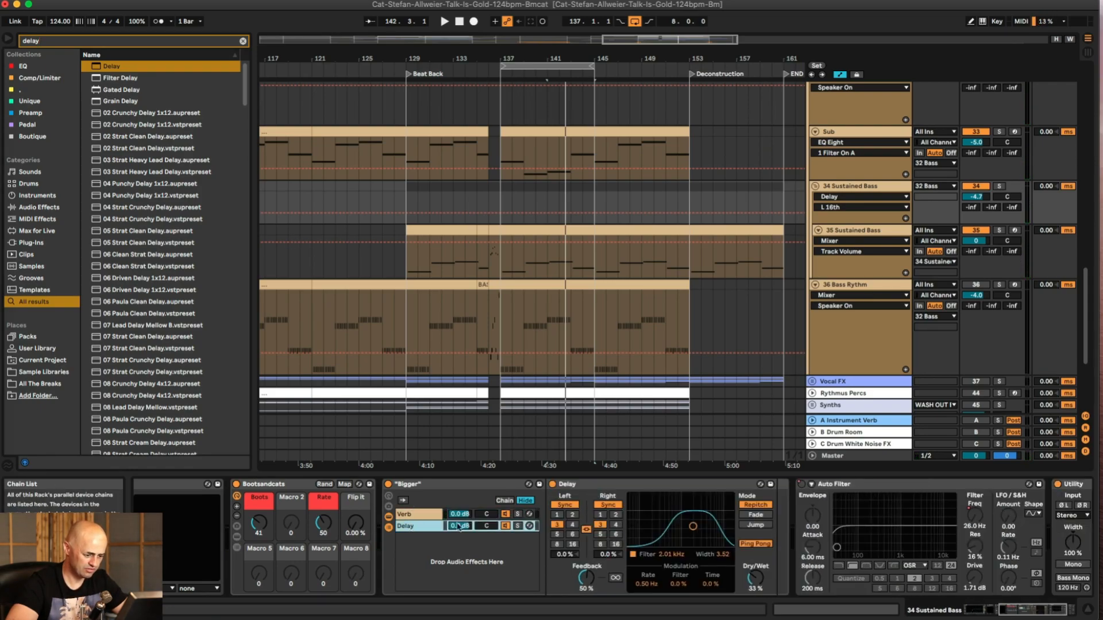
click(744, 486)
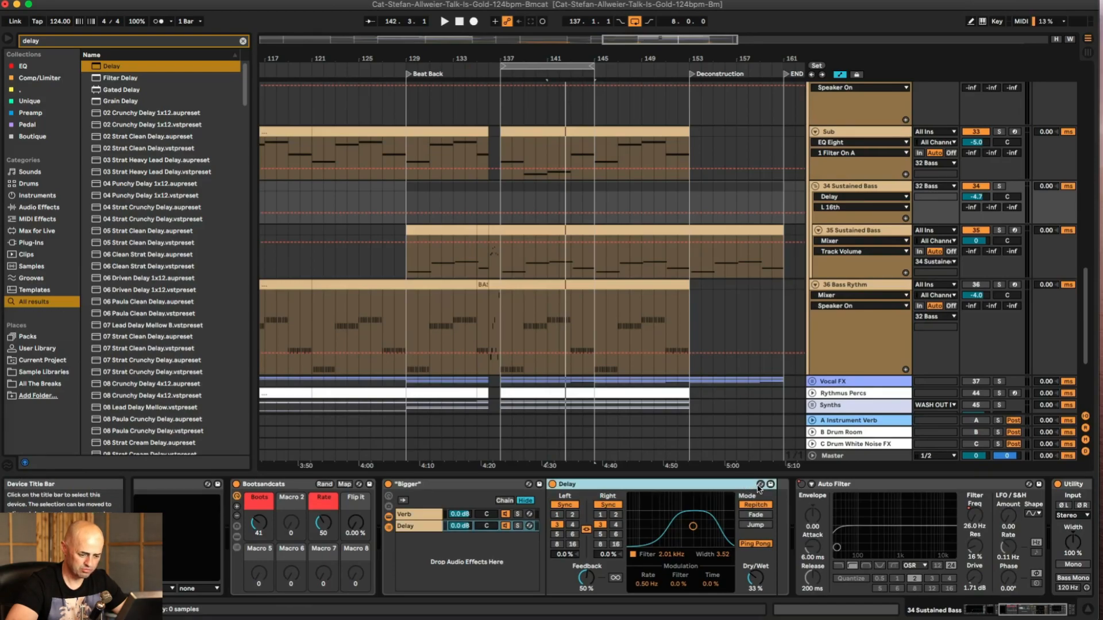
key(super+v)
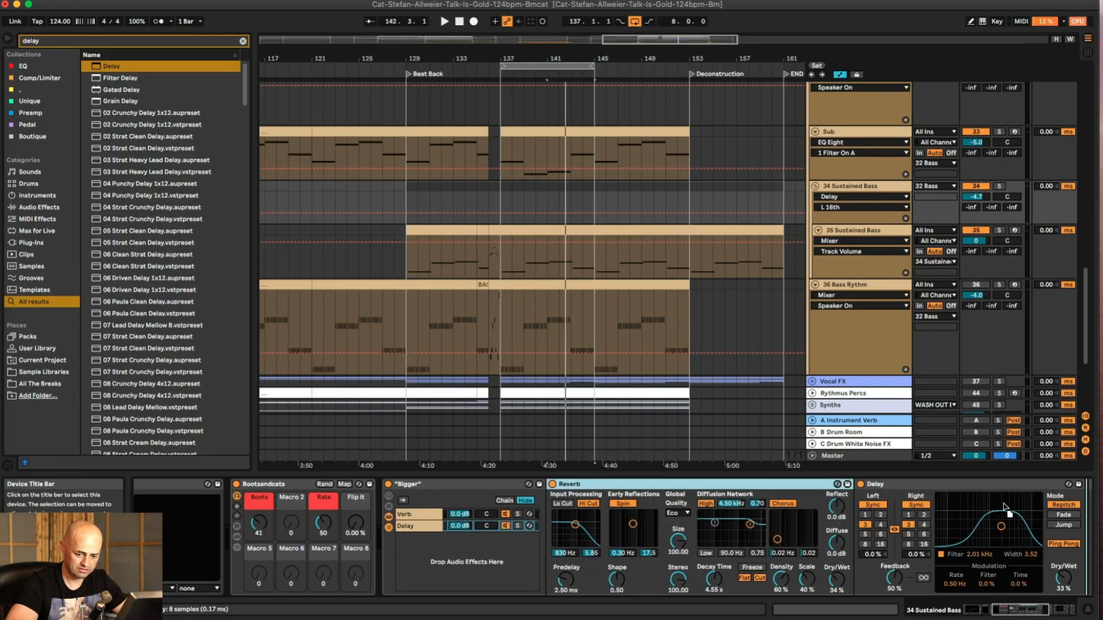
drag(965, 591, 899, 587)
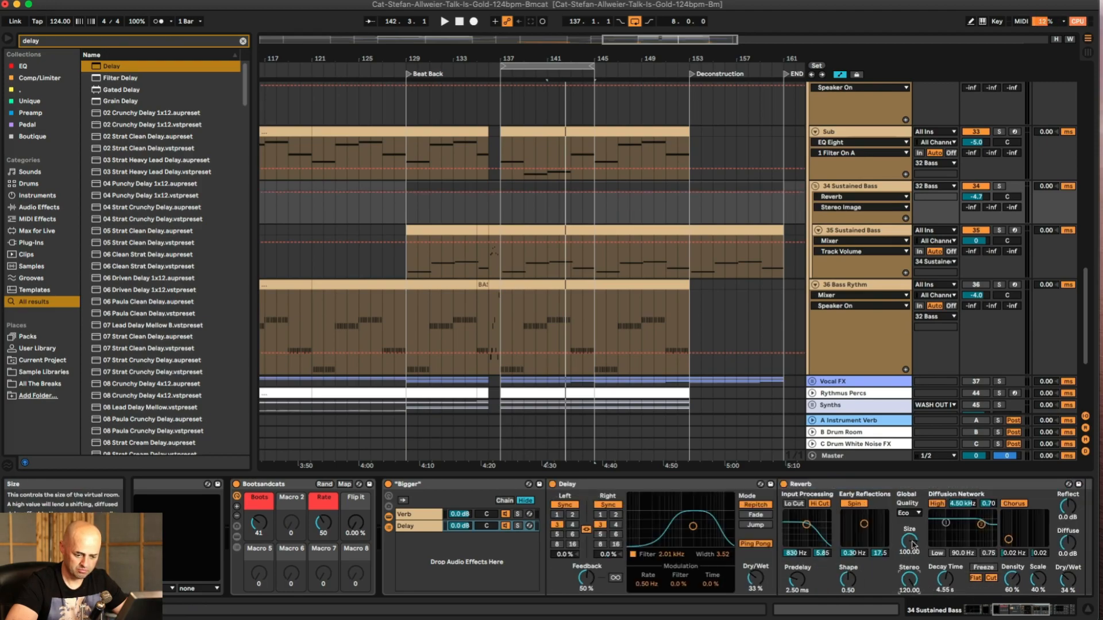
Step: Set the copied Reverb's Size to 51.82, Decay Time to 2.41 s and Dry/Wet to 48%, auditioning it during playback
drag(912, 544, 912, 569)
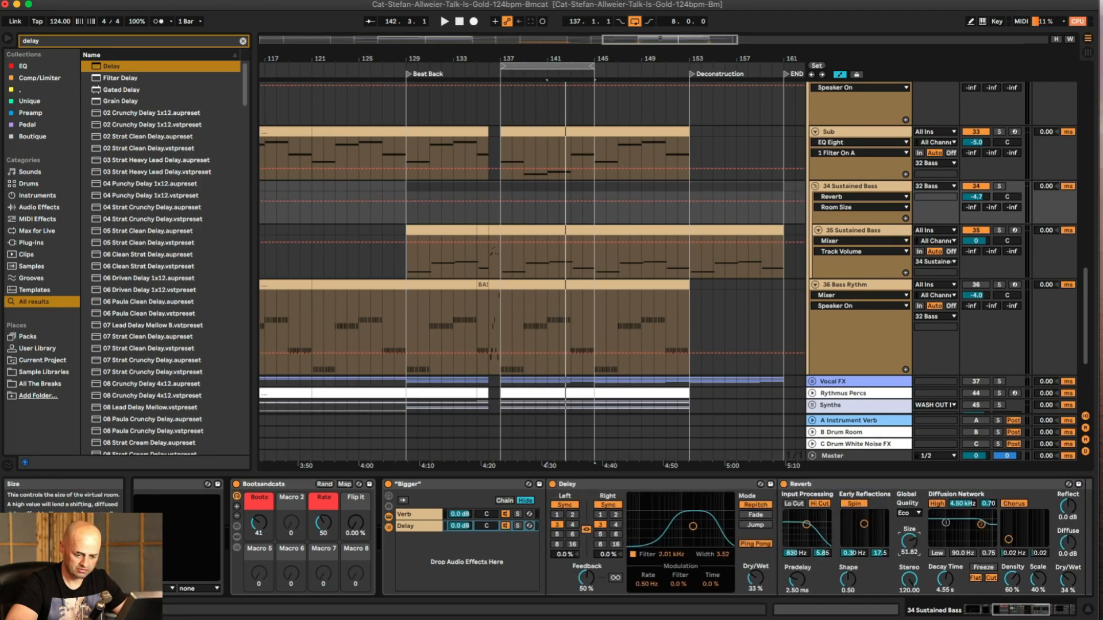
click(1042, 613)
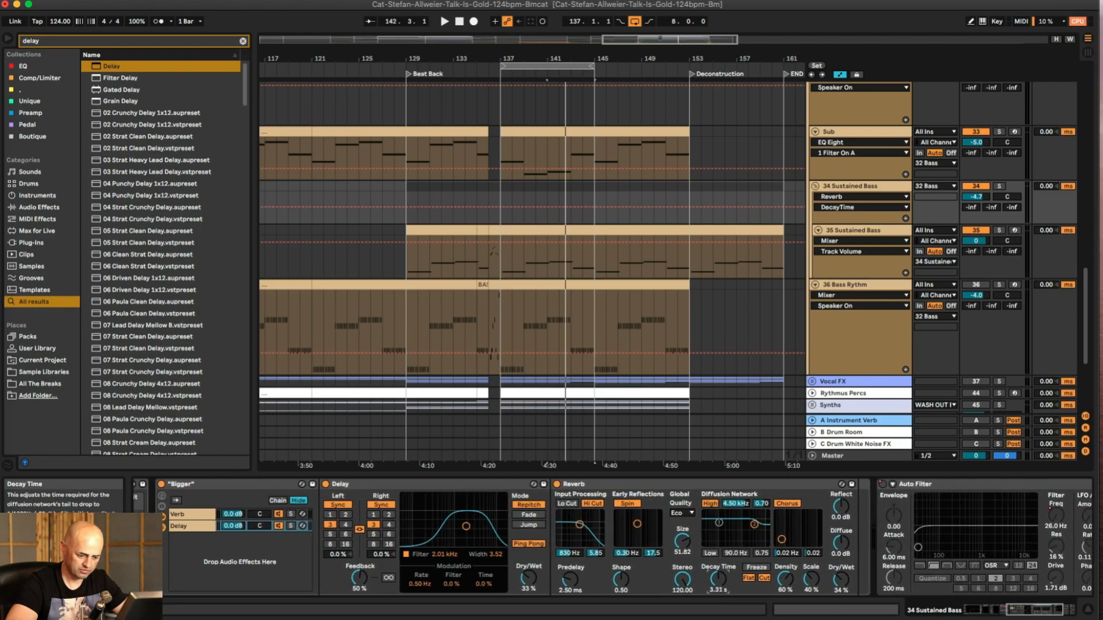
drag(718, 579, 718, 566)
drag(843, 578, 842, 581)
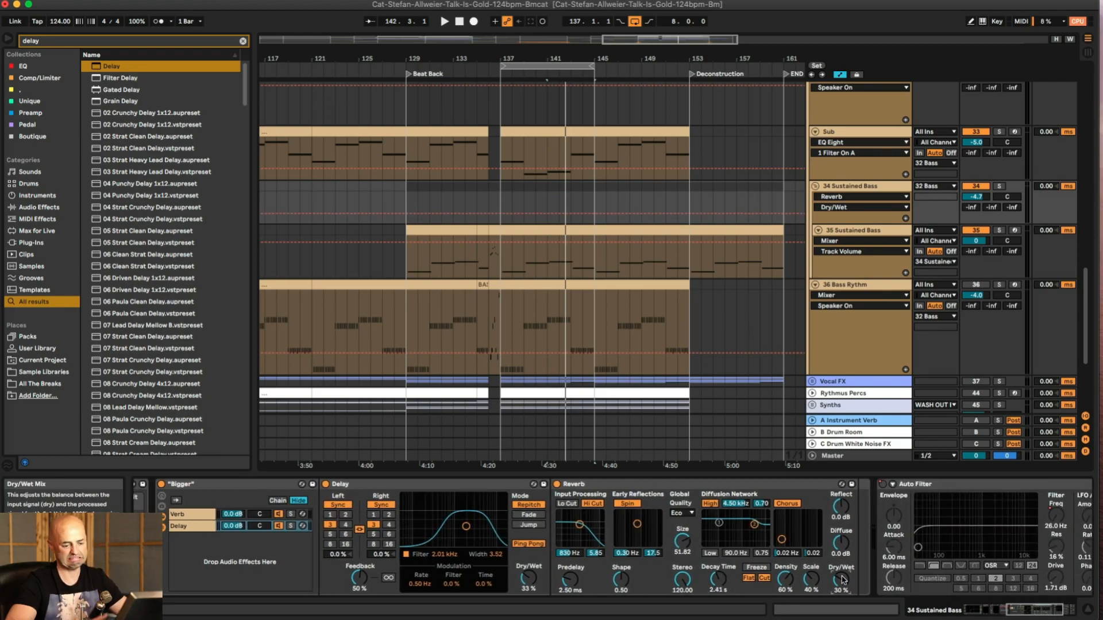
key(space)
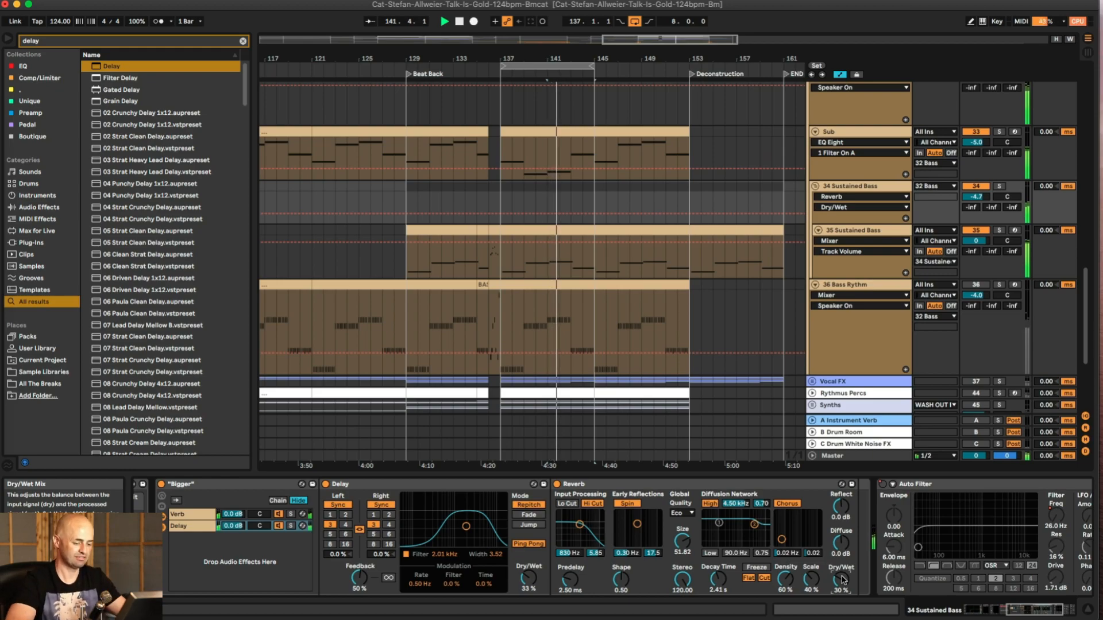
drag(843, 580, 843, 570)
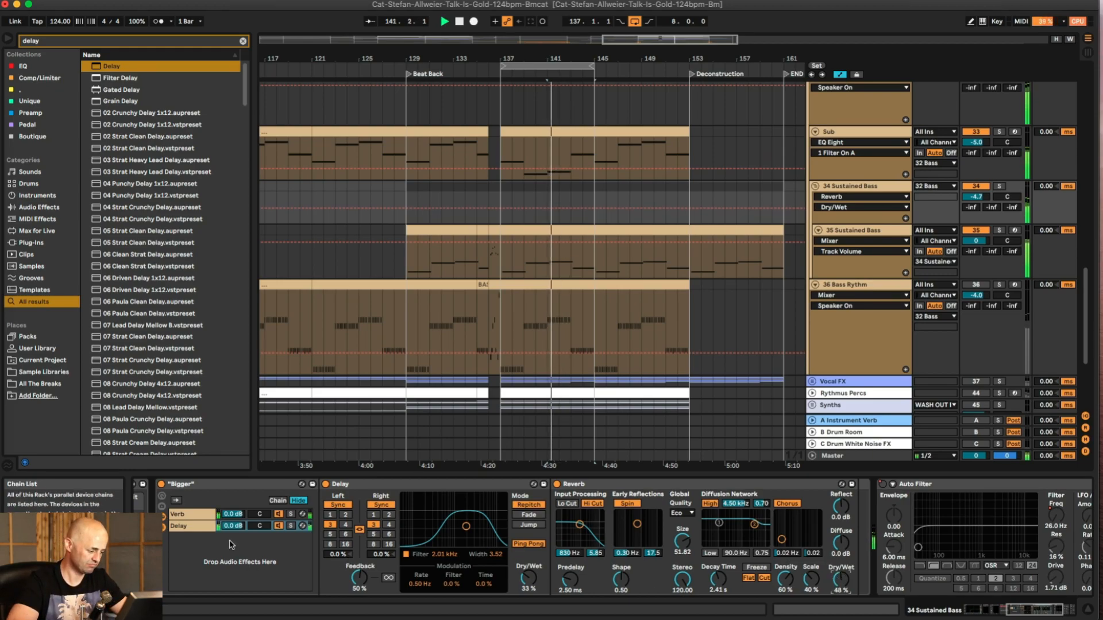
Step: Set the Delay chain's volume to -0.6 dB and try out the Delay's Feedback amount
drag(233, 526, 232, 528)
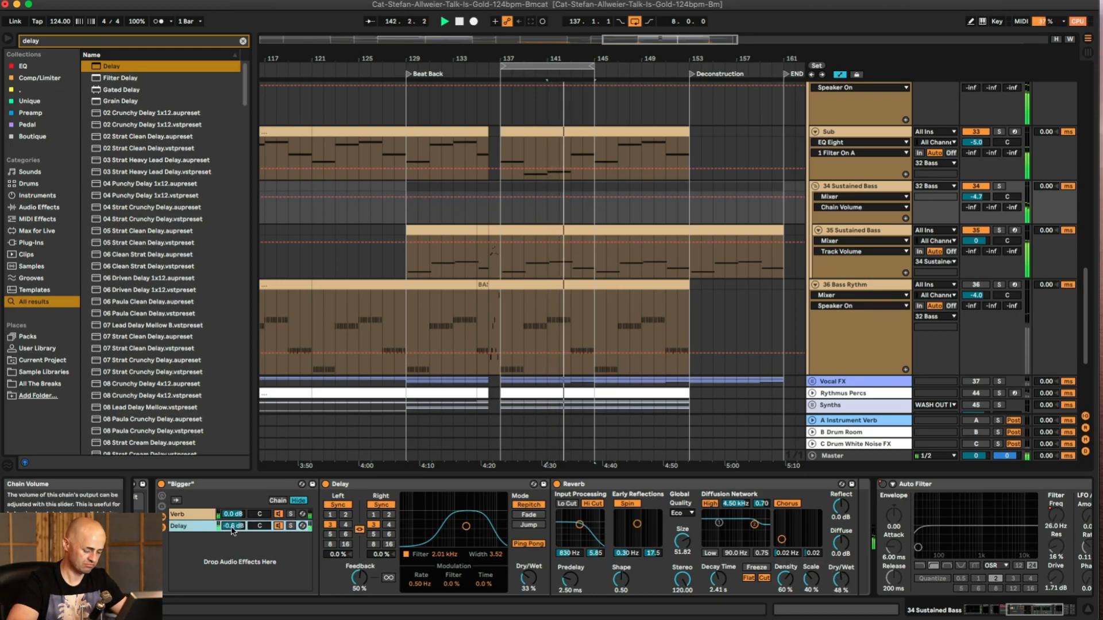
scroll(250, 525, left, 2)
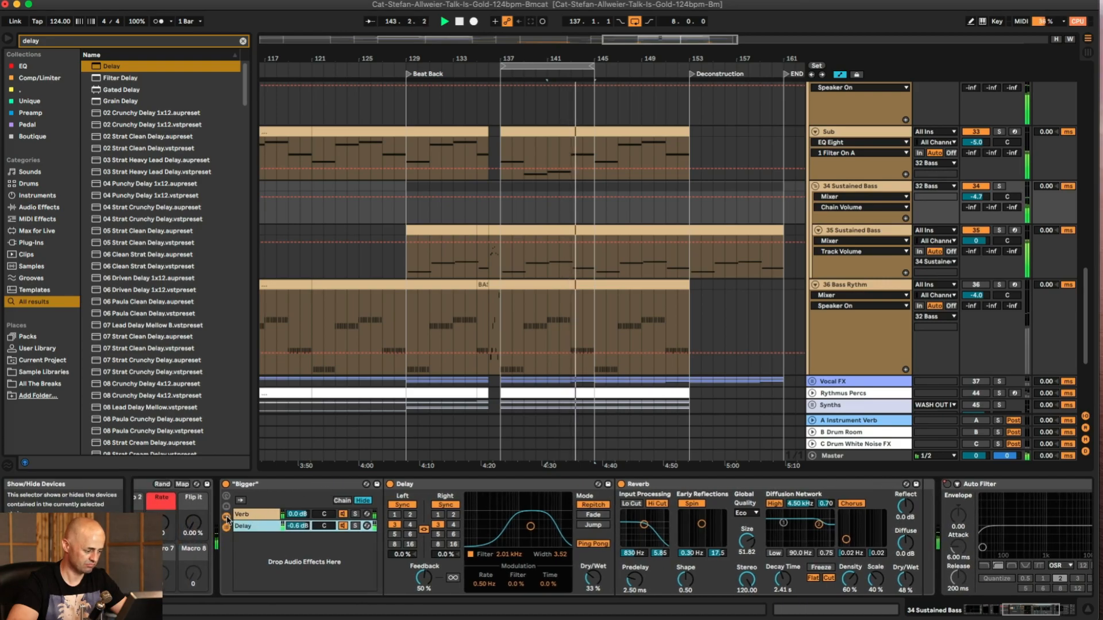
click(245, 527)
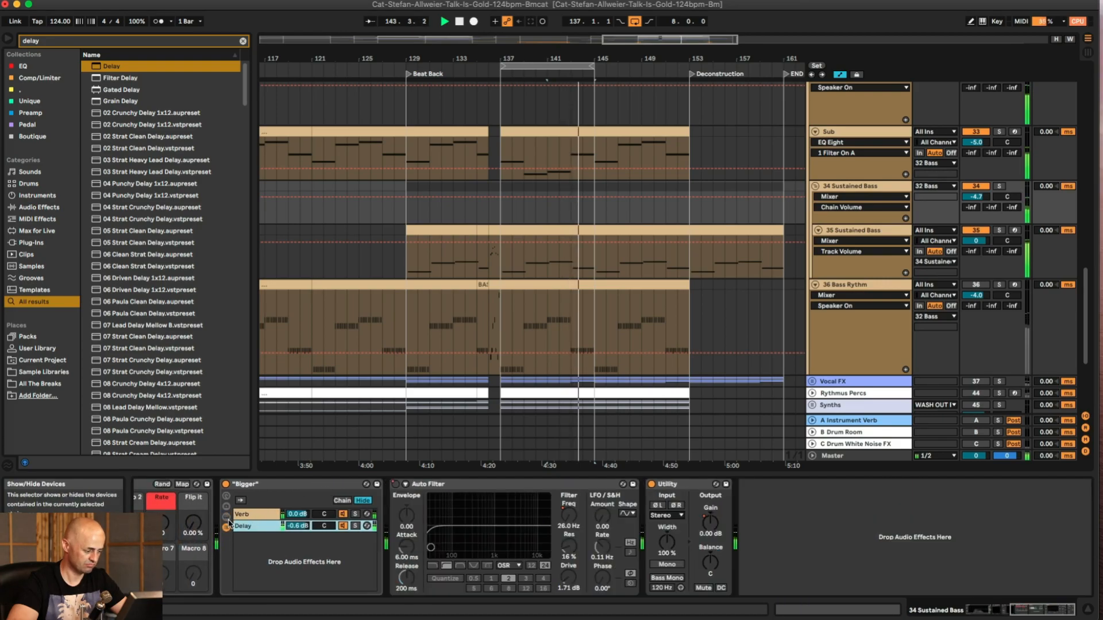
click(277, 523)
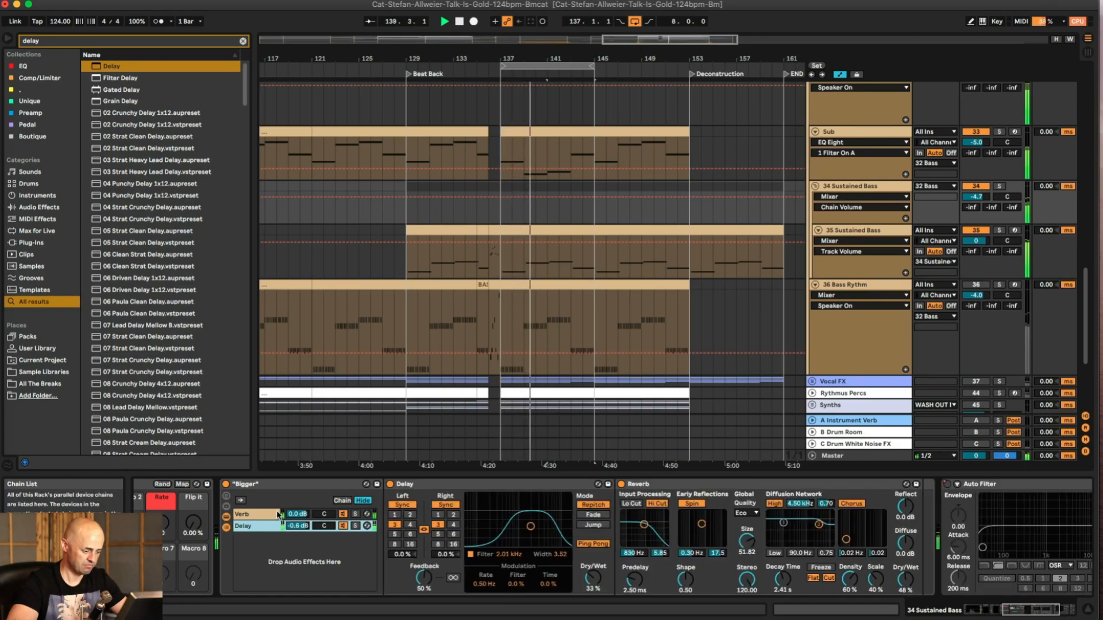
drag(422, 579, 423, 569)
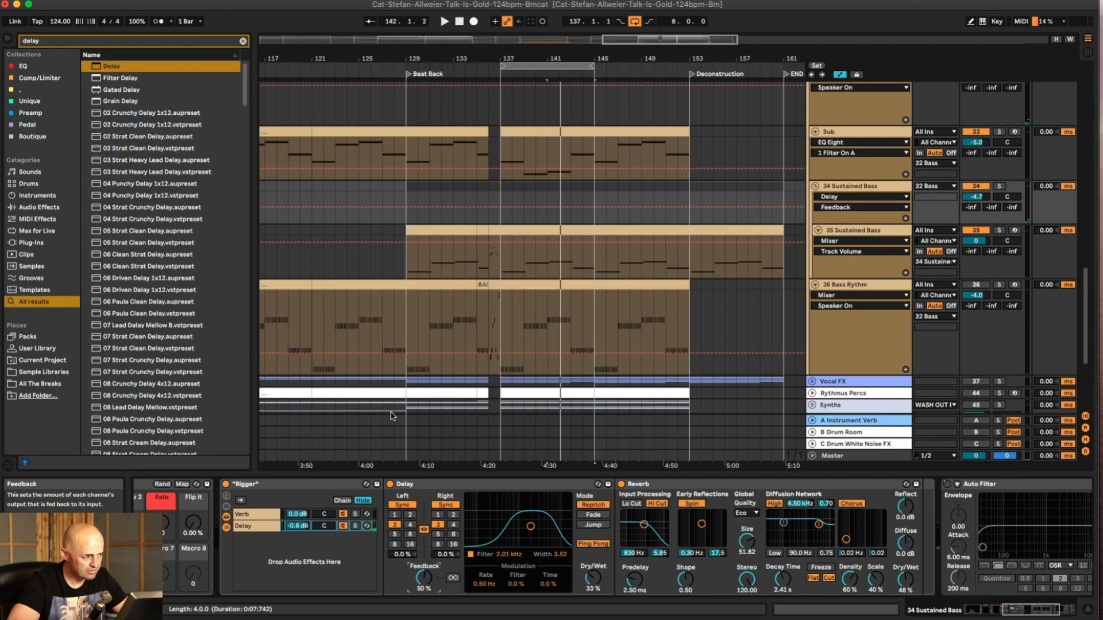
Step: Insert the FETISH compressor from the Comp/Limiter collection between the Delay and Reverb, with its ratio at 17:1
click(243, 41)
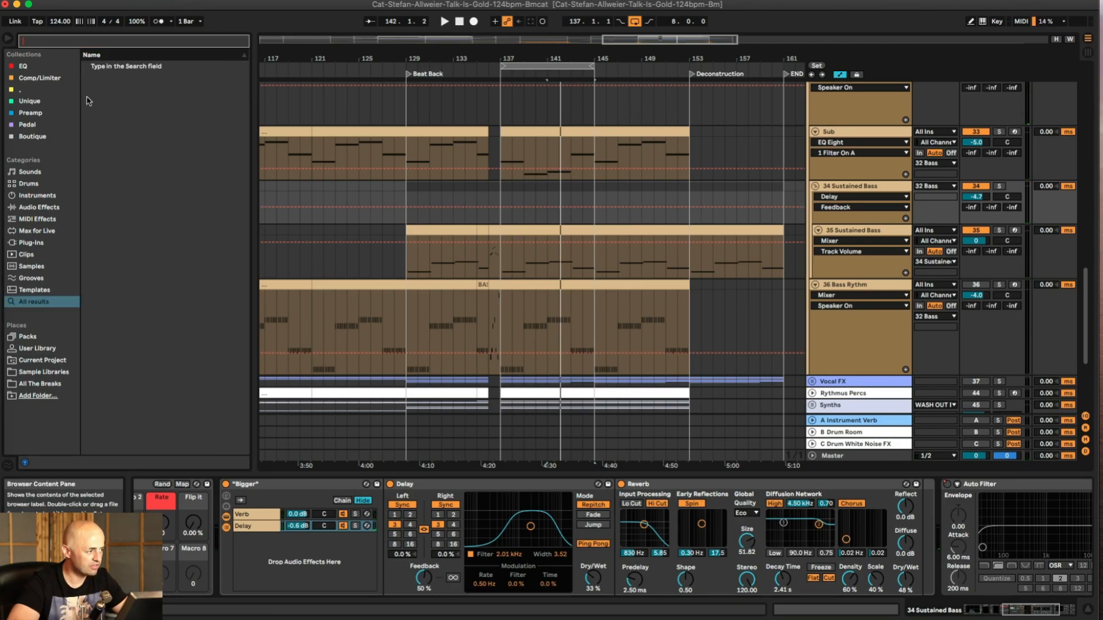
click(27, 79)
mouse_move(106, 94)
mouse_down()
mouse_move(416, 522)
mouse_move(567, 538)
mouse_up()
drag(670, 542, 721, 553)
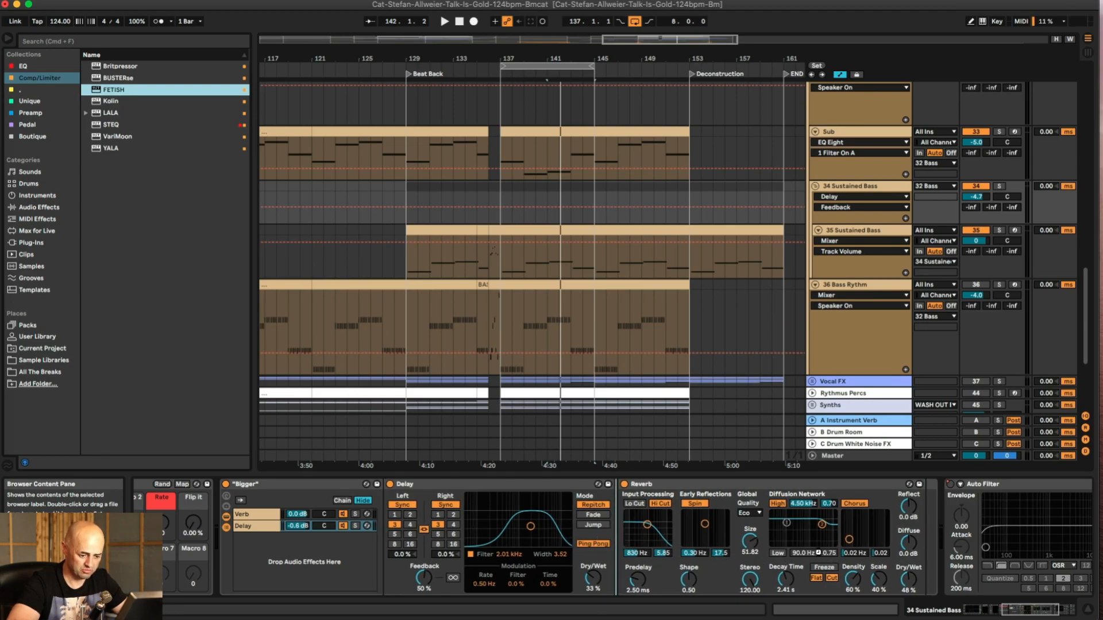
drag(602, 274, 635, 459)
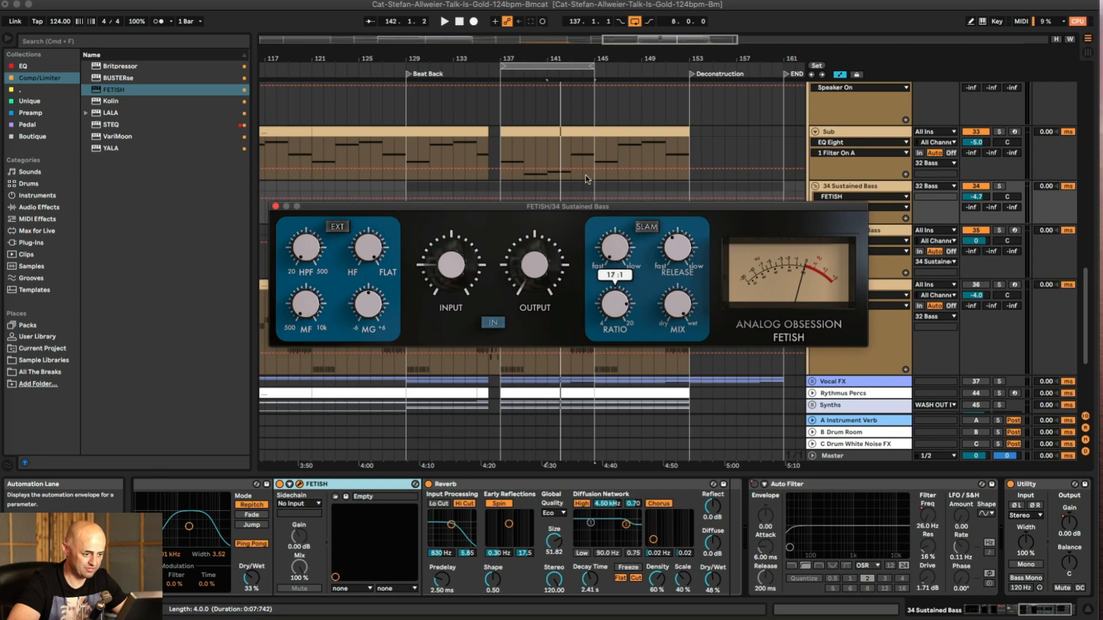
Step: During playback, raise FETISH's Input, bring its Output to about 6.7 dB and adjust its Release time
key(space)
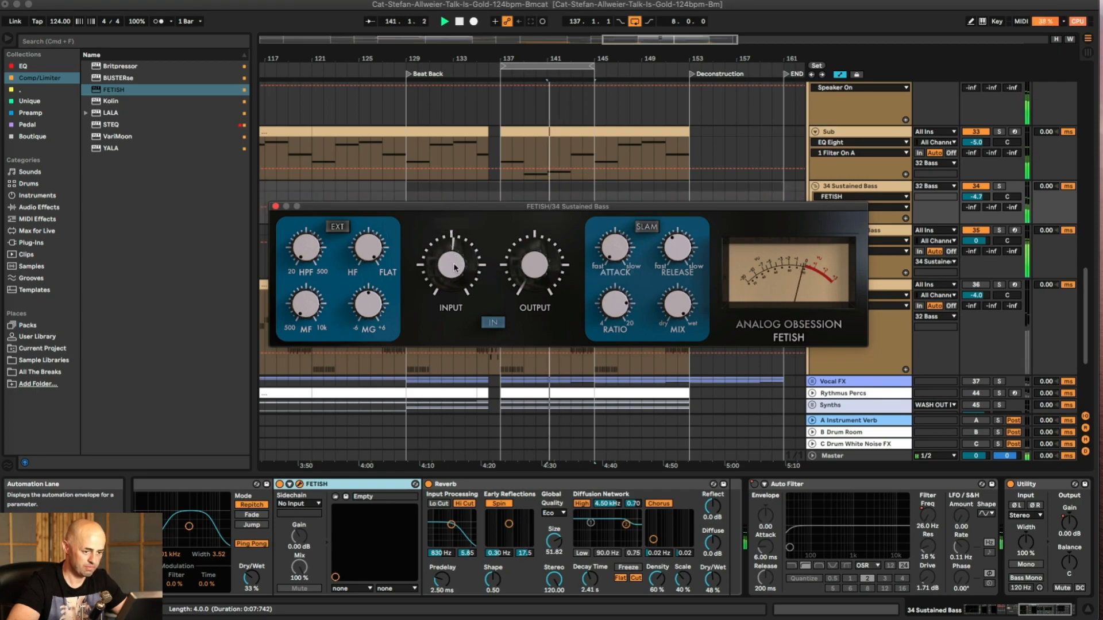
drag(455, 264, 455, 249)
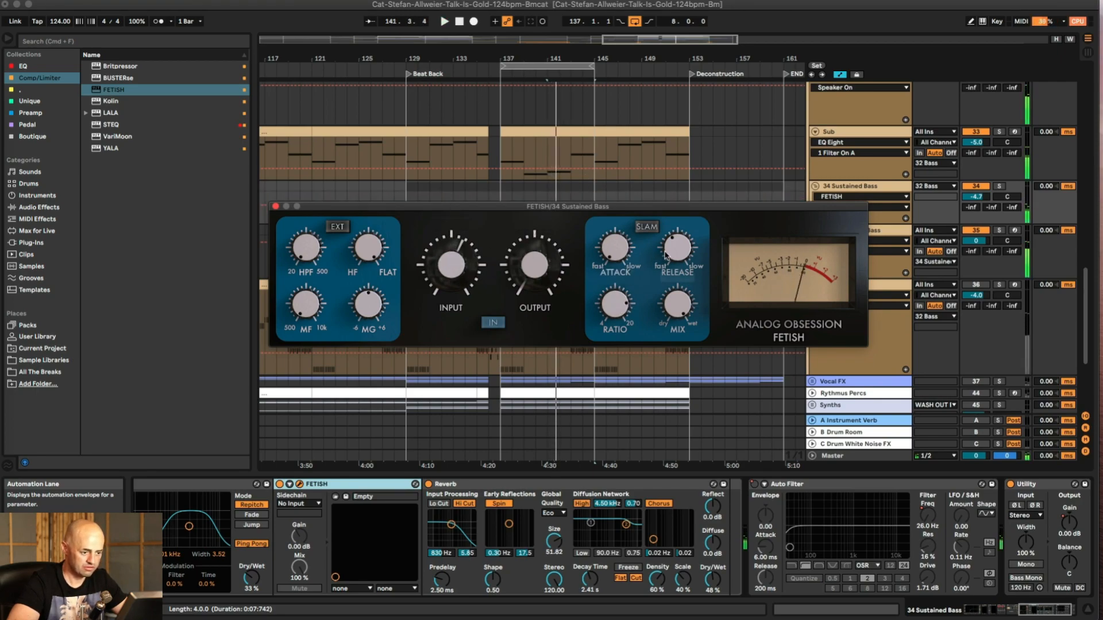
drag(671, 215, 671, 199)
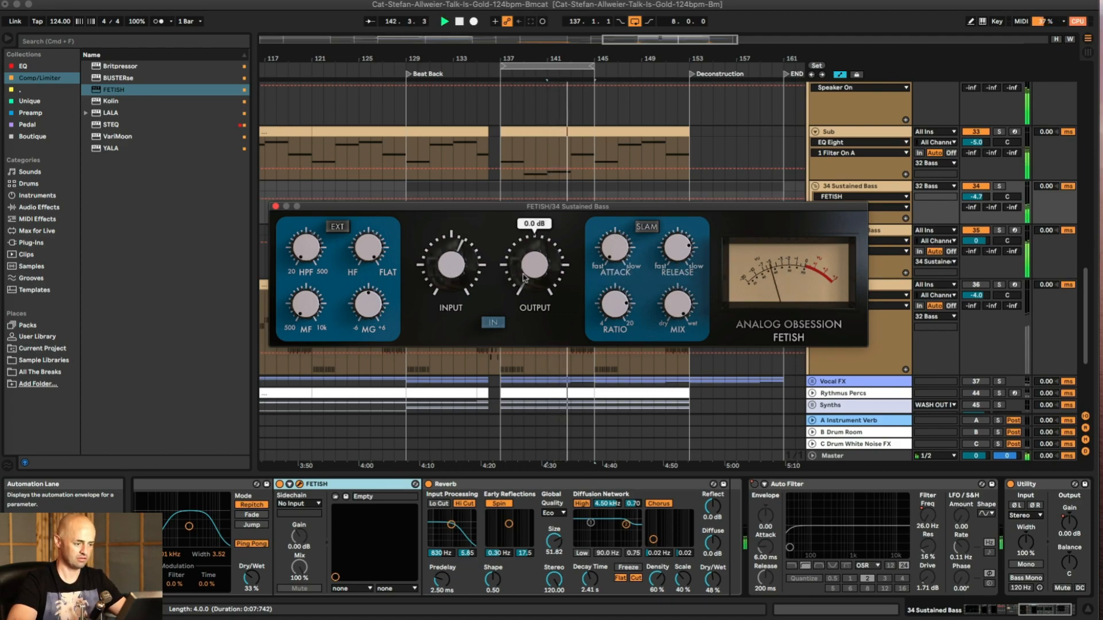
drag(535, 264, 535, 235)
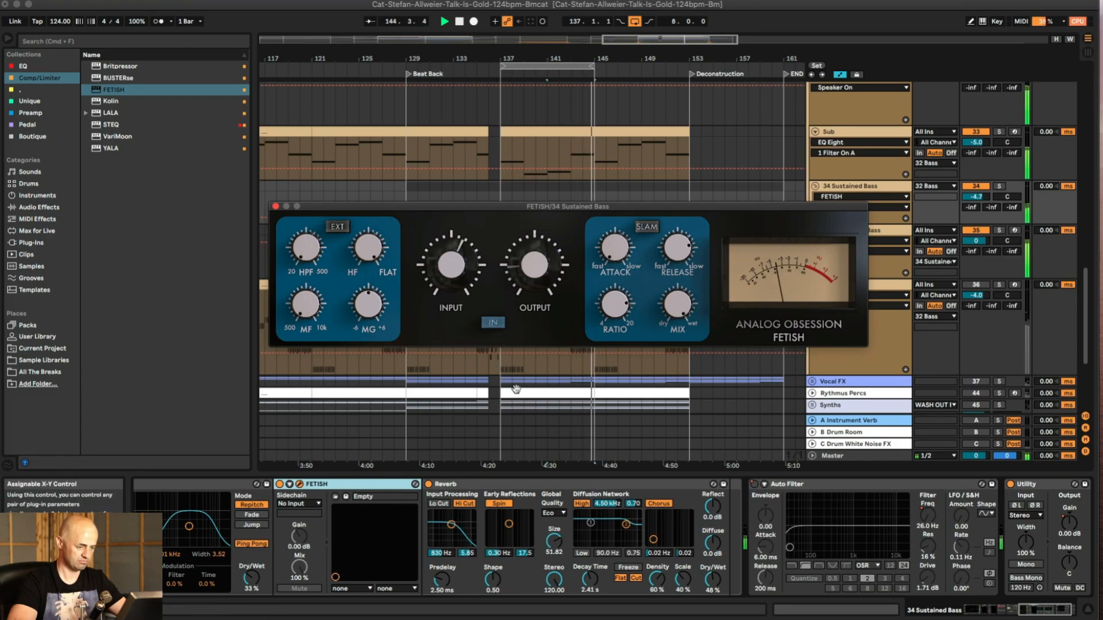
mouse_move(548, 277)
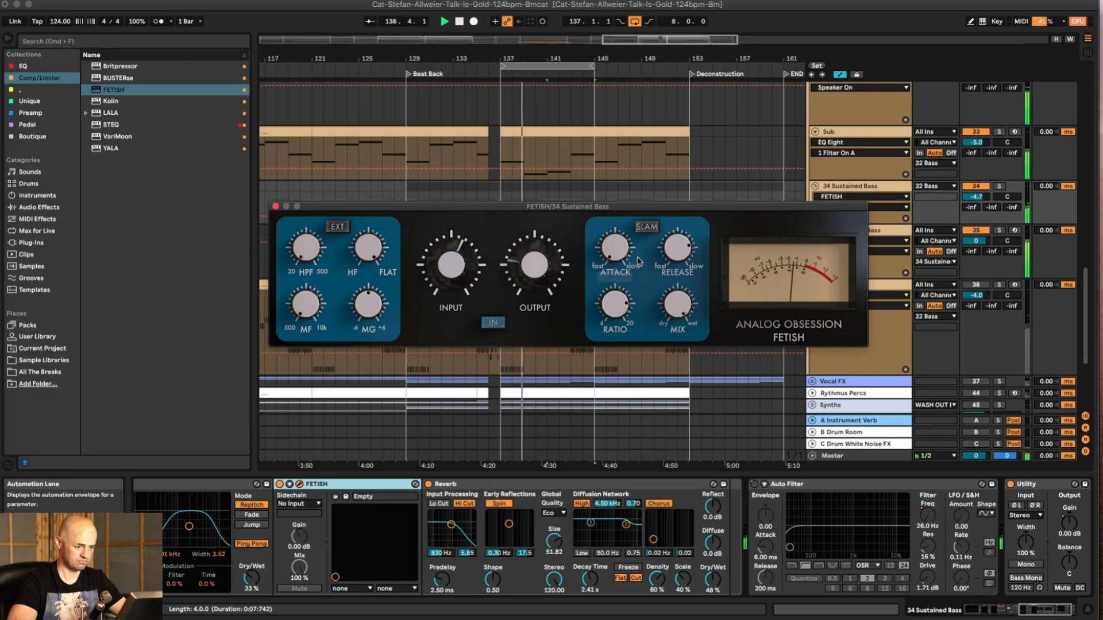
mouse_move(678, 255)
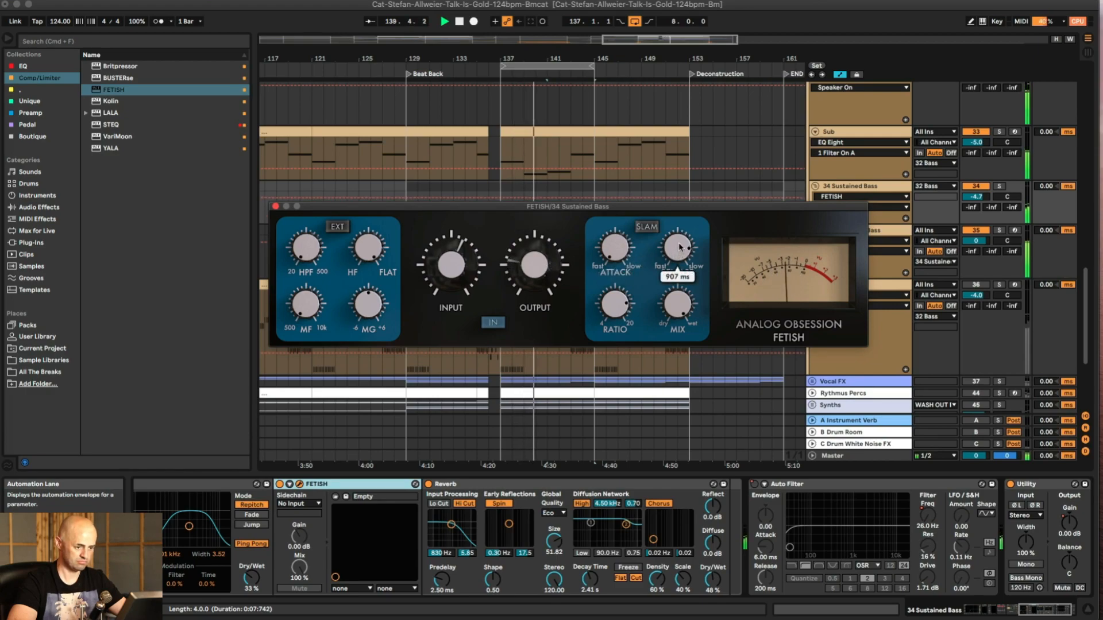
drag(679, 248, 671, 209)
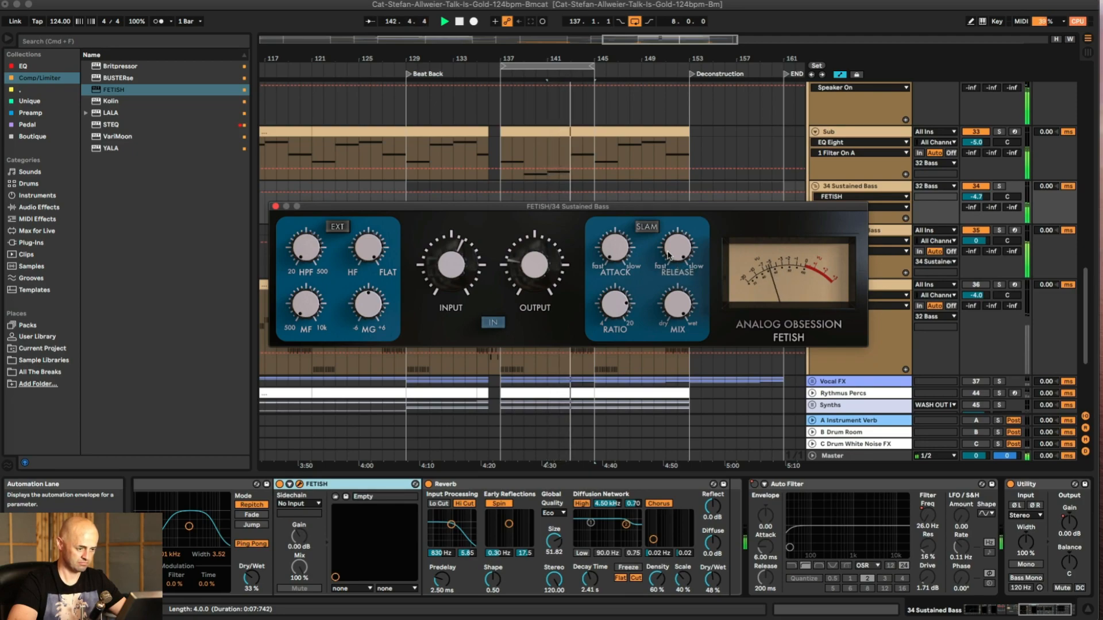
mouse_move(622, 320)
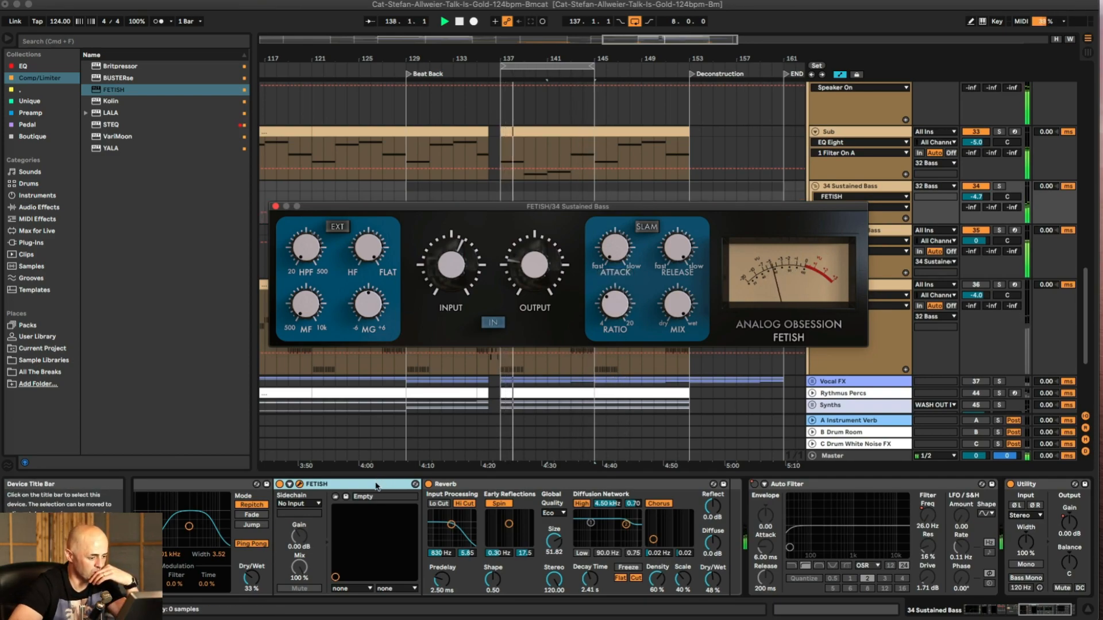
Step: Set the Reverb's Dry/Wet to 59% and FETISH's Output to 6.3 dB, and close the FETISH window
mouse_move(524, 283)
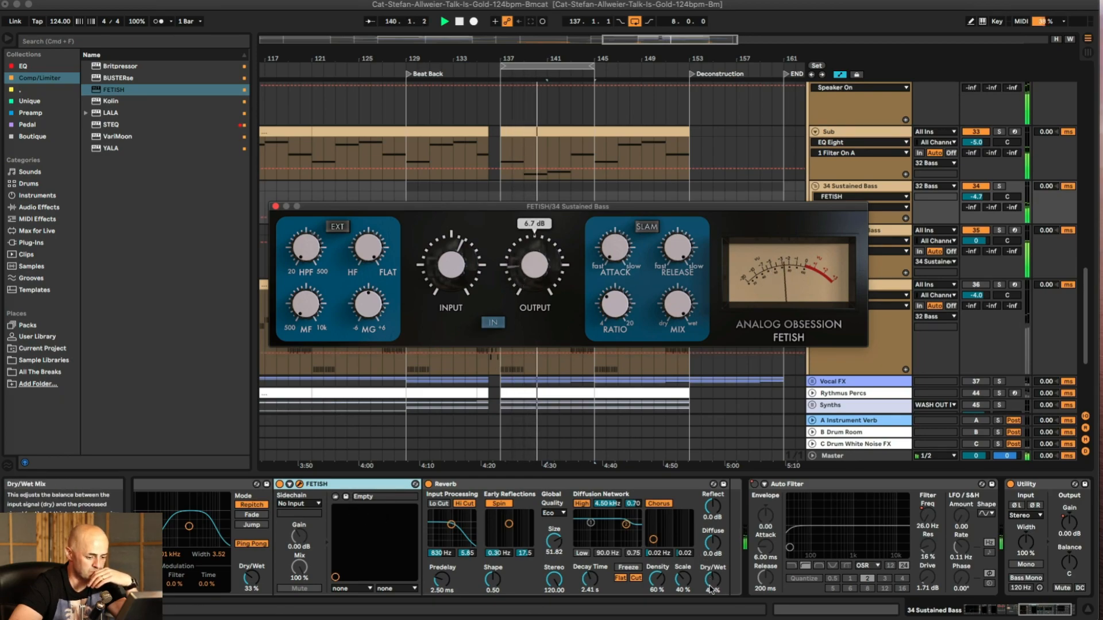
drag(713, 580, 713, 577)
drag(534, 265, 534, 272)
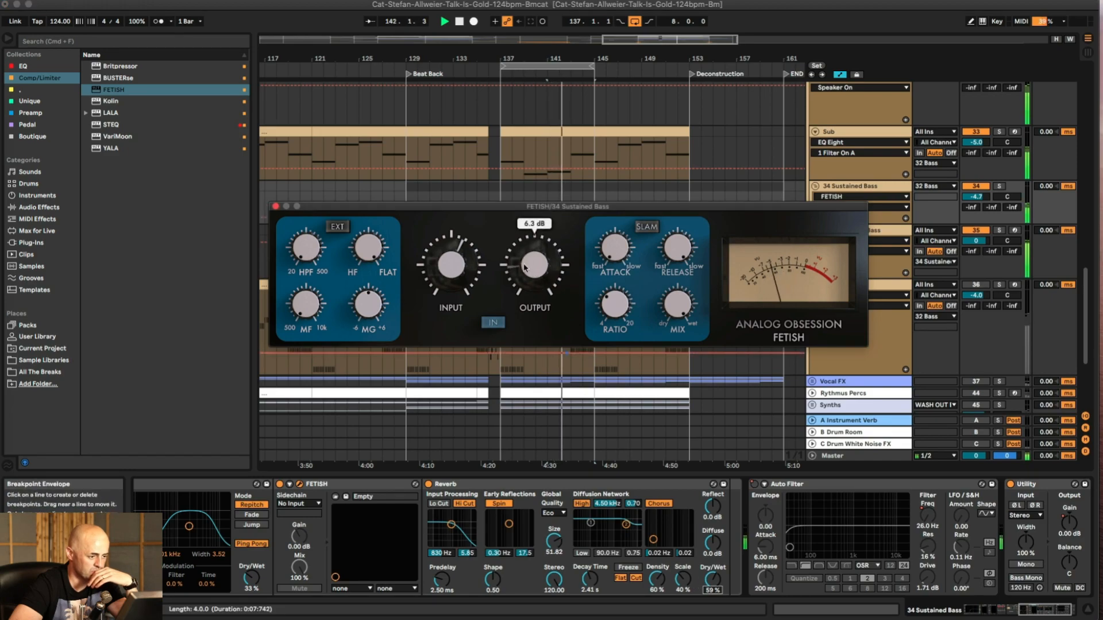
mouse_move(306, 240)
click(274, 206)
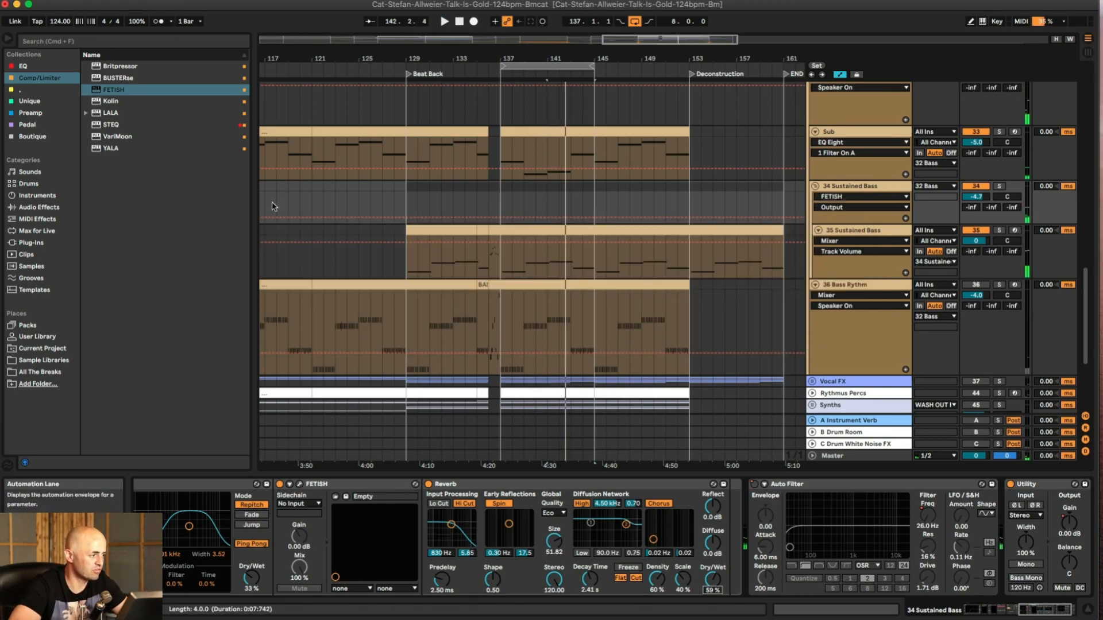
Step: Search all browser results for "spectral time" and insert Spectral Time after the Reverb in the Delay chain
click(154, 42)
text(s)
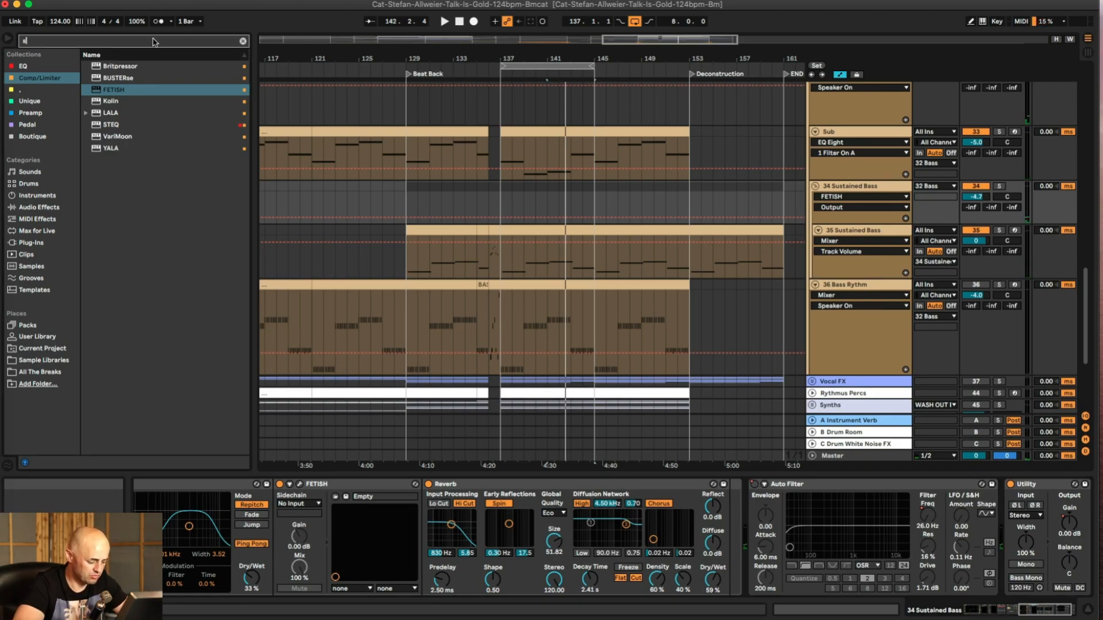
text(pectral time)
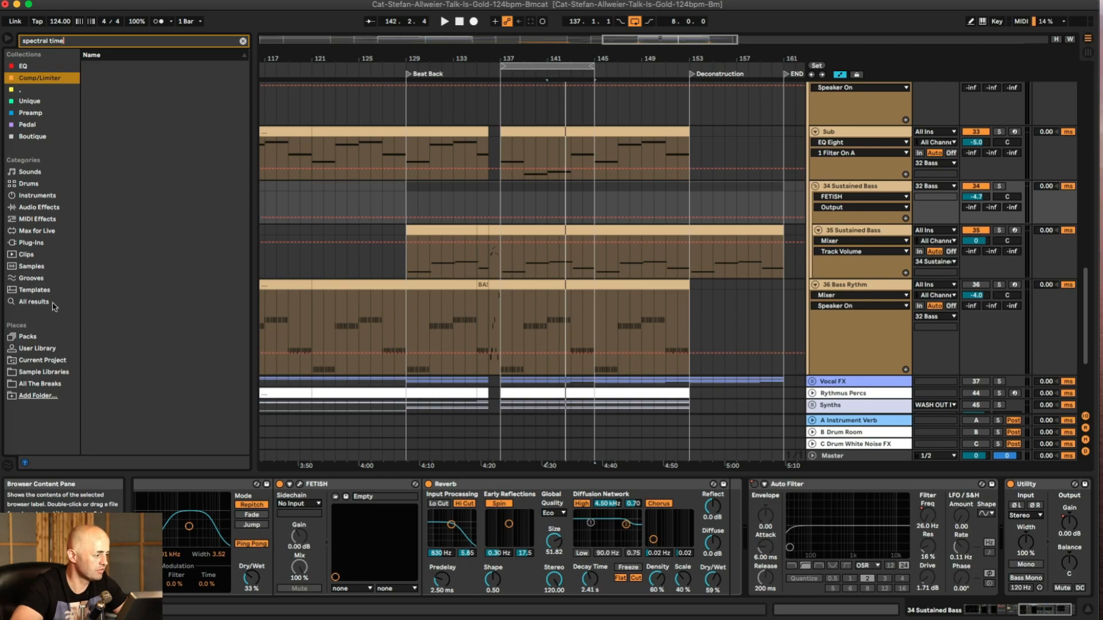
click(34, 305)
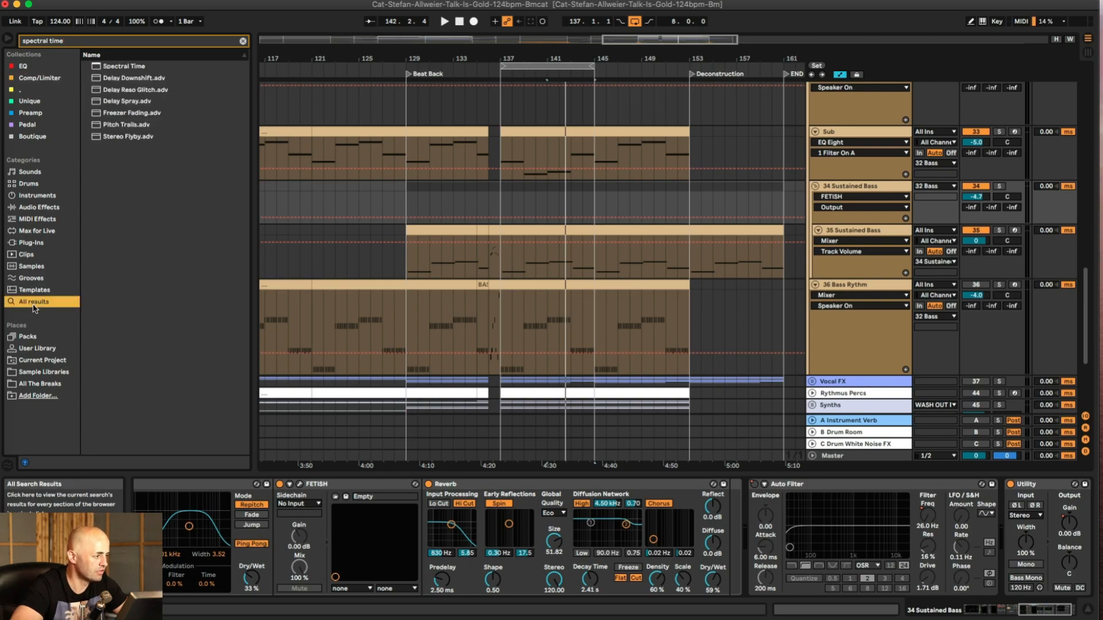
drag(120, 69, 635, 516)
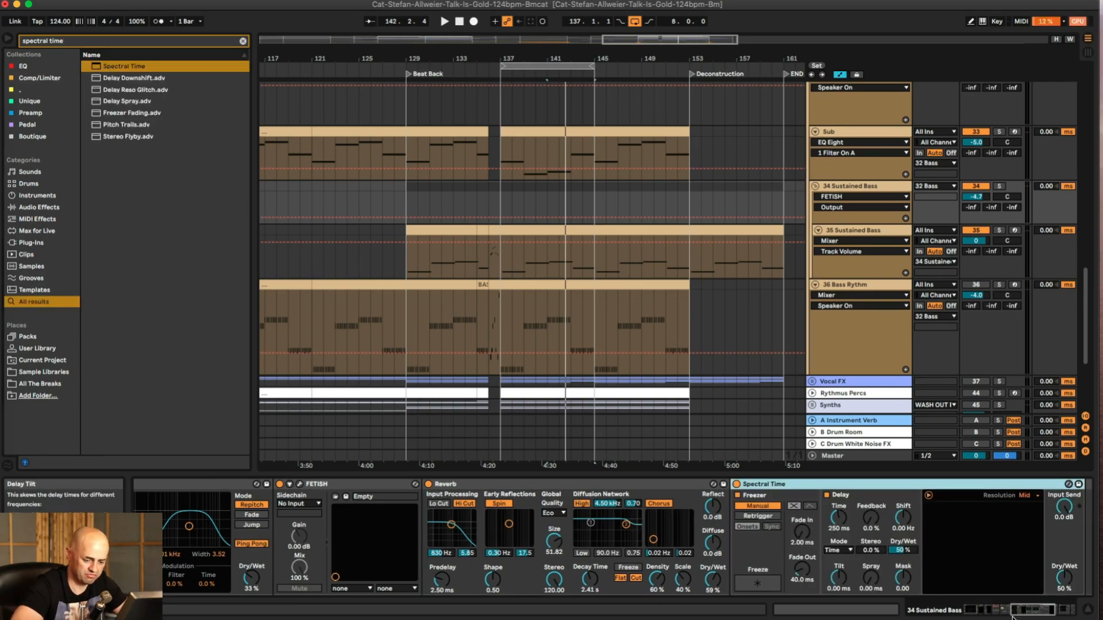
Step: During playback, set Spectral Time's Tilt to 55.3 ms, Spray to 70.8 ms, Stereo and Delay Dry/Wet to 100%, and overall Dry/Wet to 76%
drag(1016, 618, 1038, 616)
key(space)
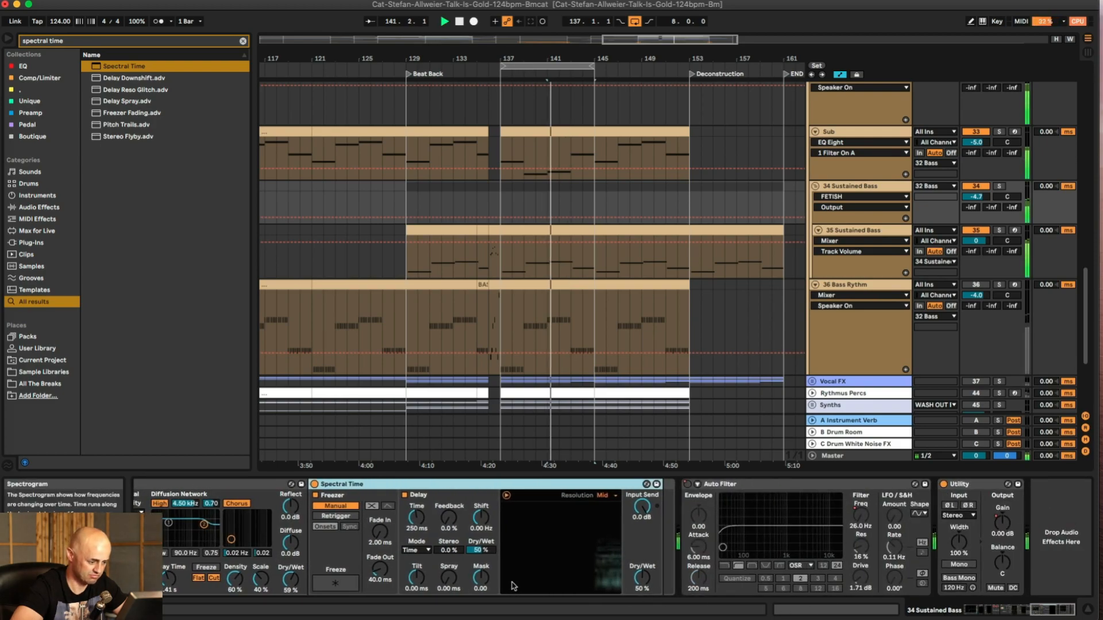
drag(448, 578, 449, 566)
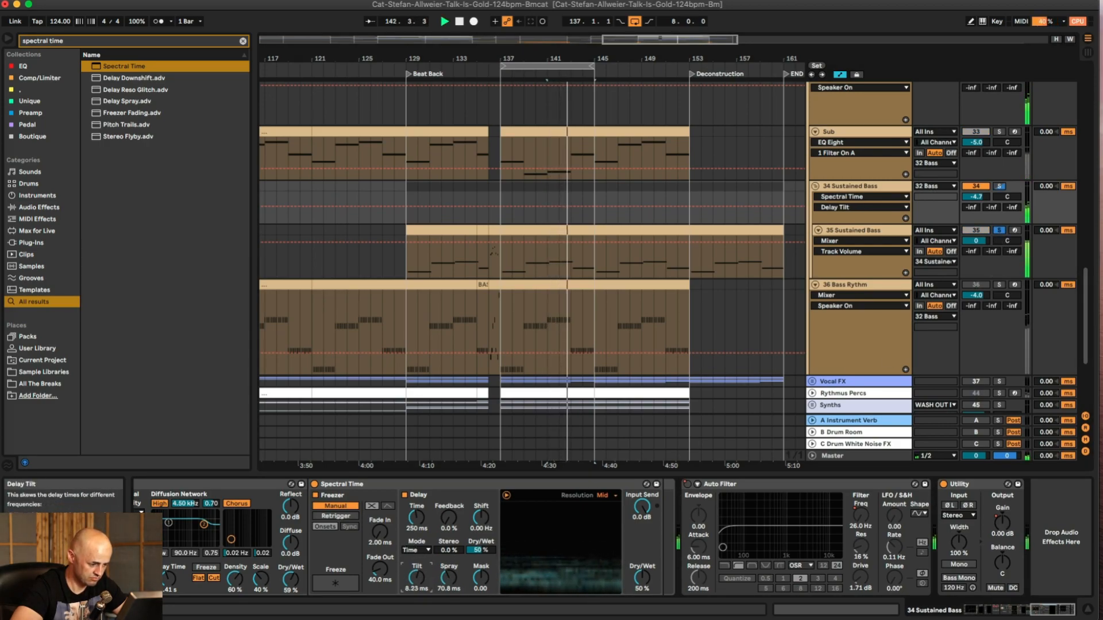
drag(452, 550, 451, 517)
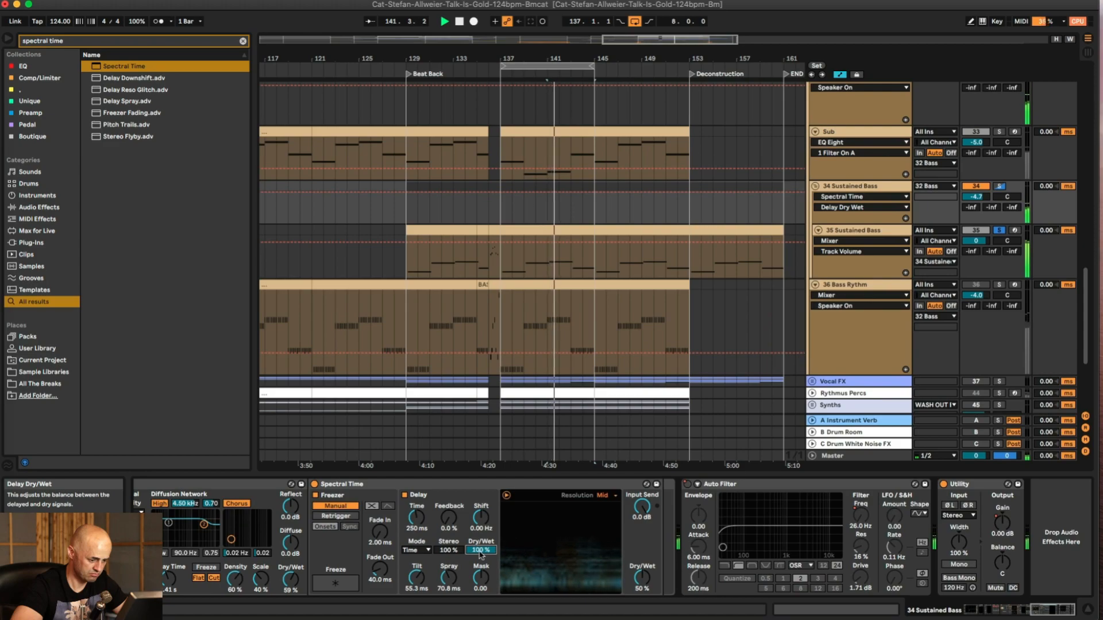
scroll(268, 548, left, 10)
click(273, 527)
scroll(659, 575, right, 10)
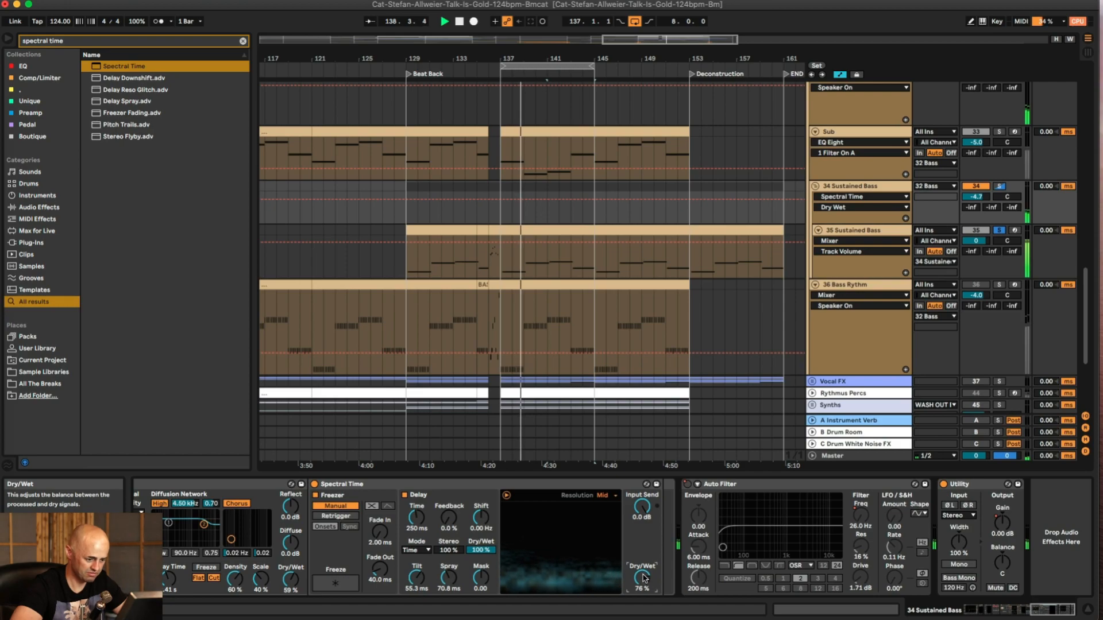
Step: Move Spectral Time ahead of the Reverb so it sits between FETISH and the Reverb
scroll(632, 546, left, 5)
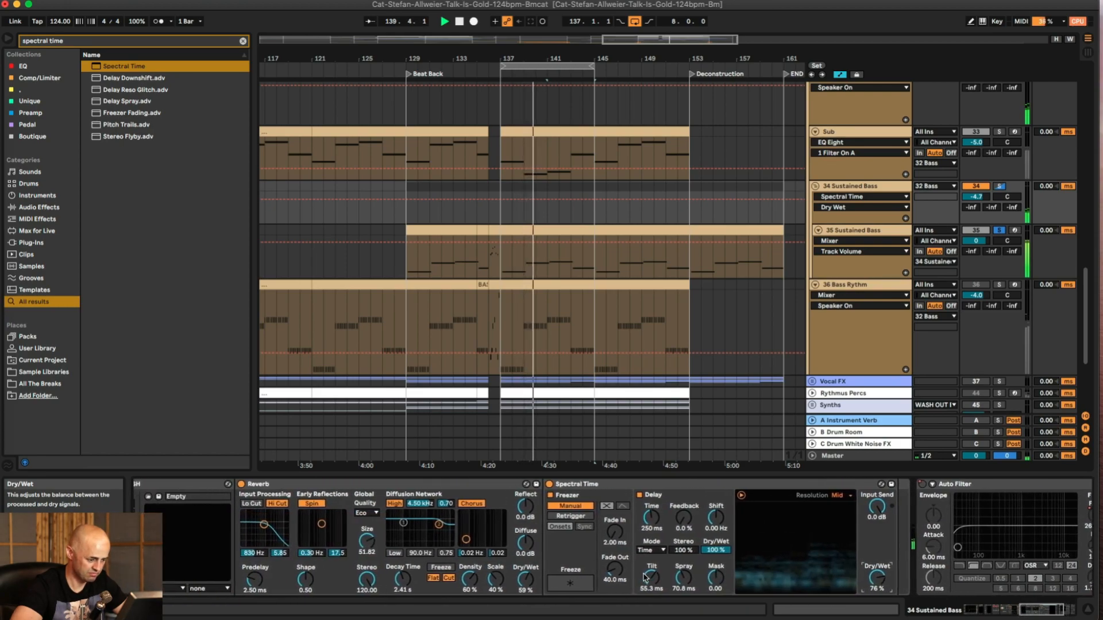
click(608, 485)
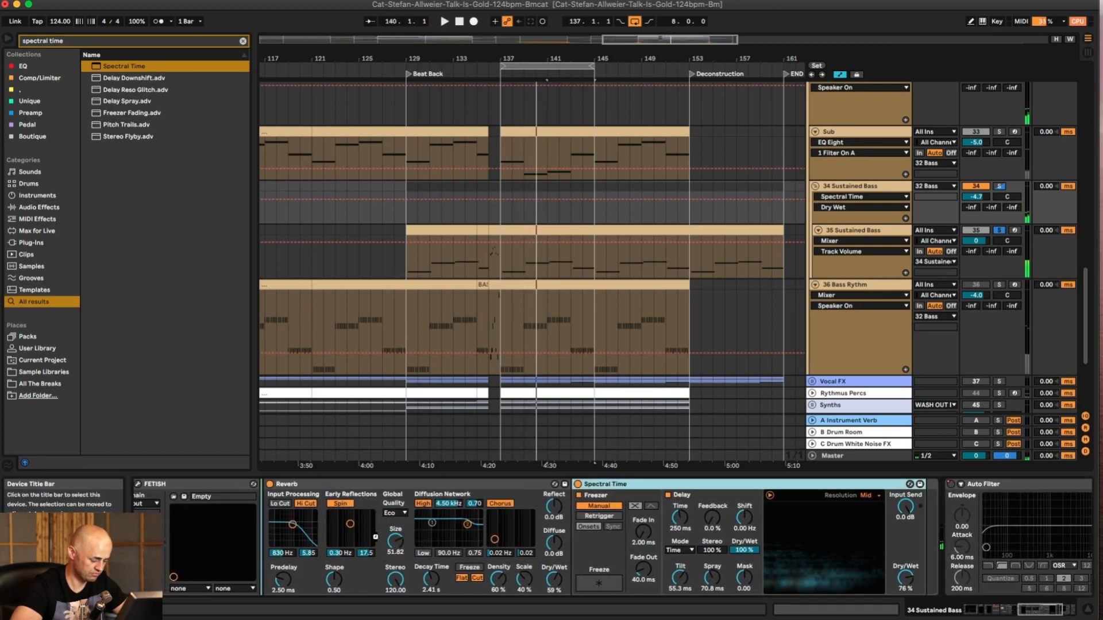
drag(608, 485, 378, 538)
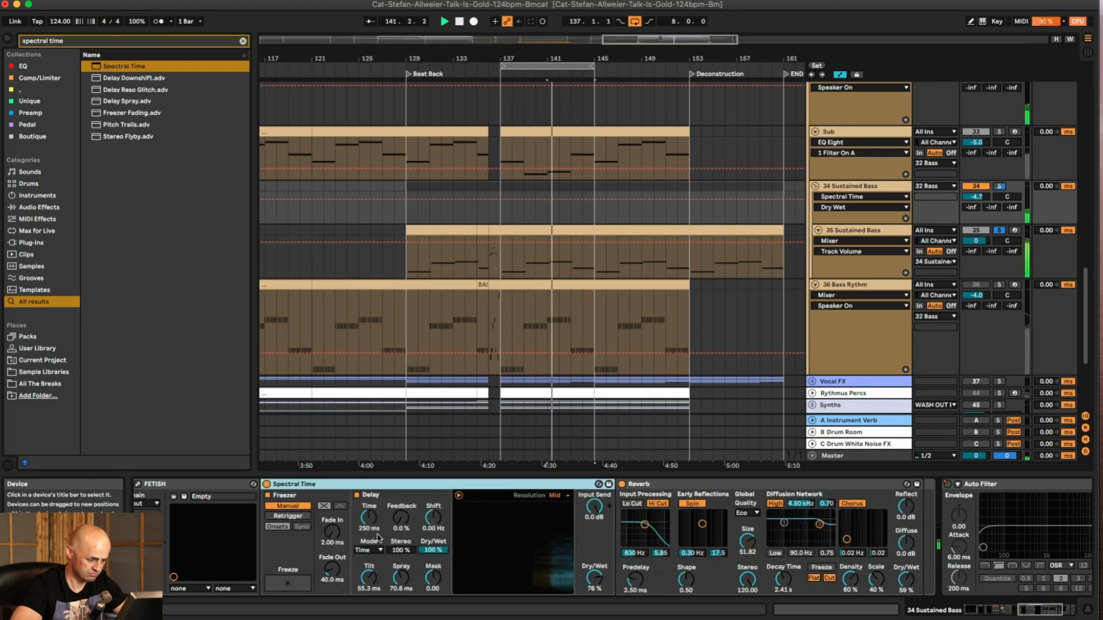
Step: Try Spectral Time at Ultra resolution, then set its Resolution to Low, Feedback to 38% and Spray to 134 ms
click(555, 495)
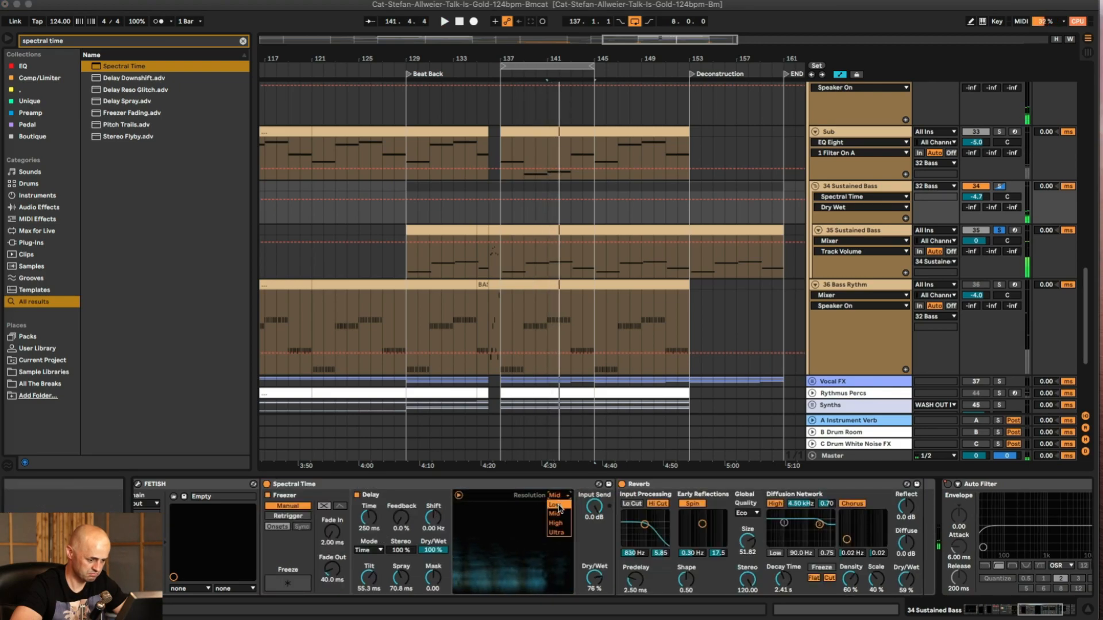
click(560, 509)
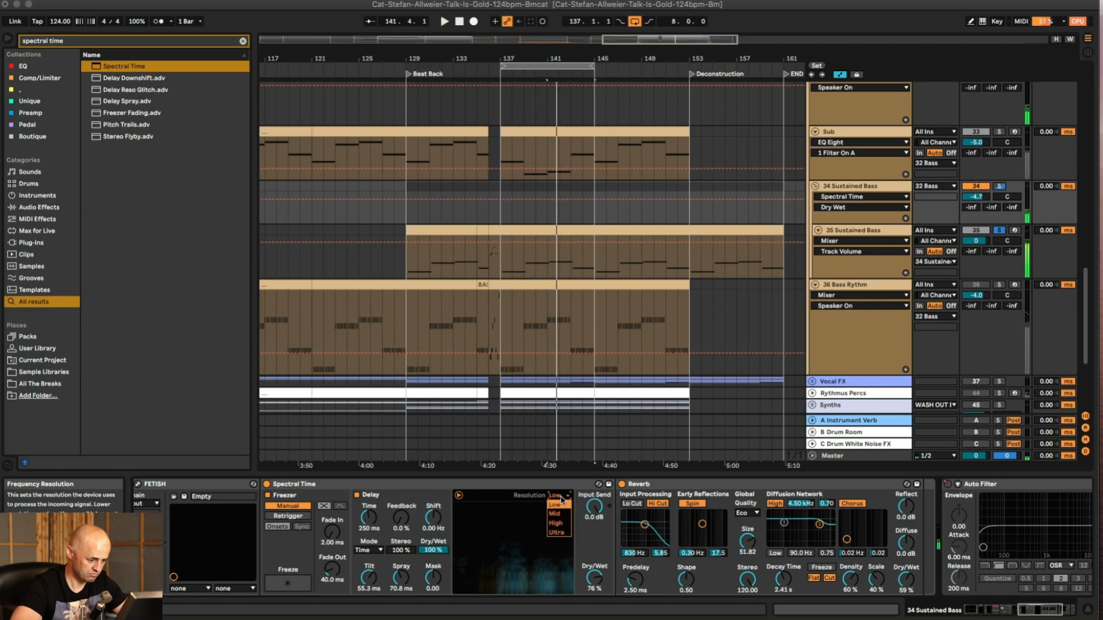
click(556, 533)
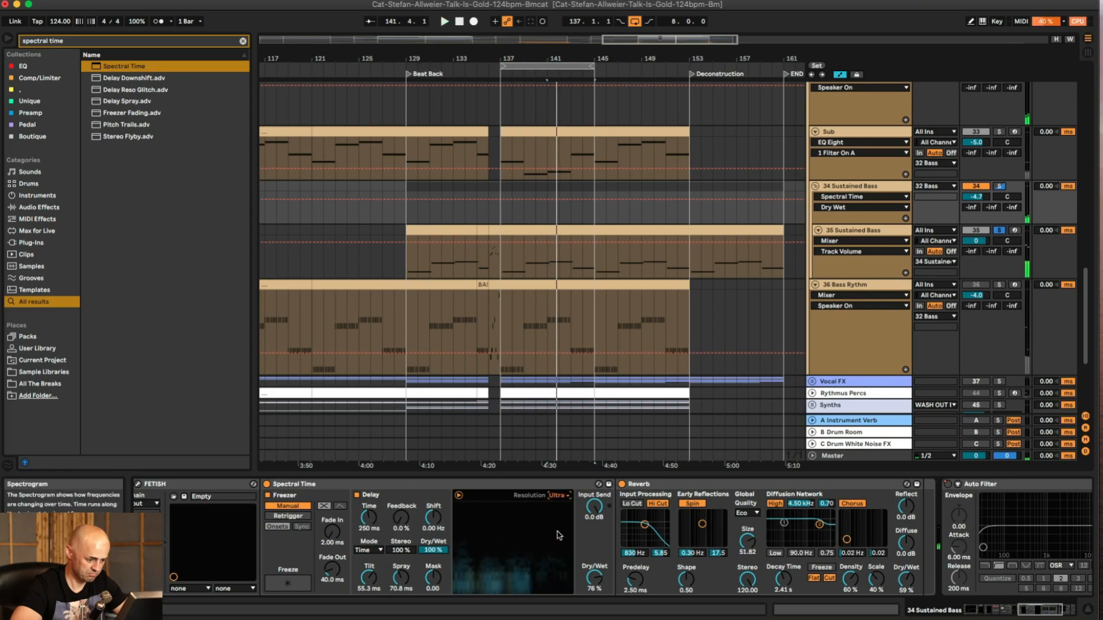
click(562, 496)
click(556, 505)
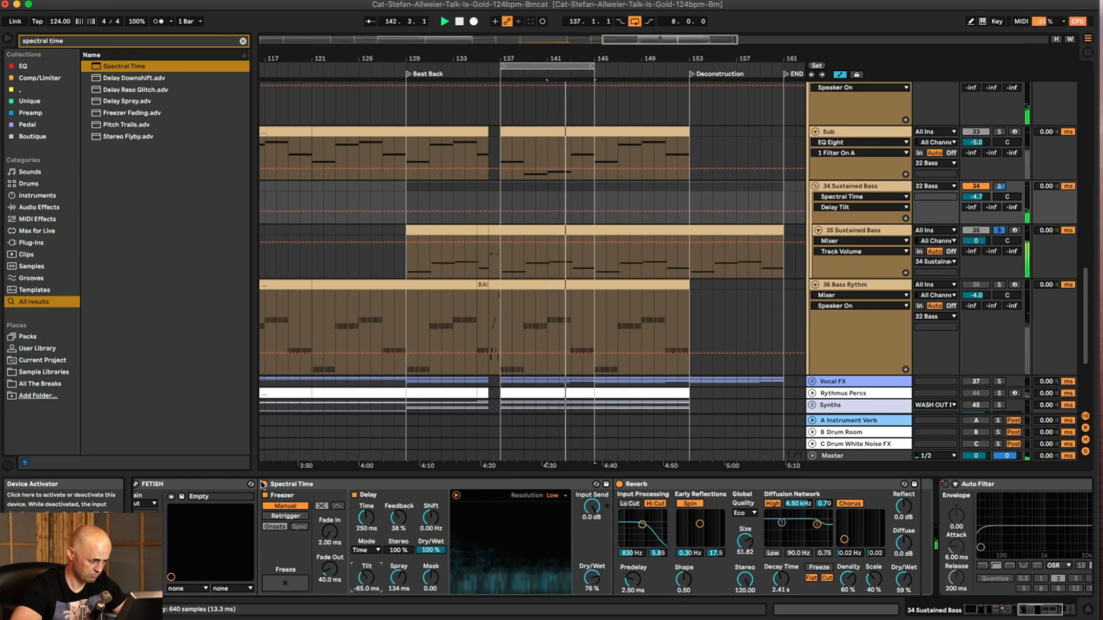
Step: Compare the sound with Spectral Time bypassed, and set its Tilt to -46.6 ms and overall Dry/Wet to 72%
click(264, 485)
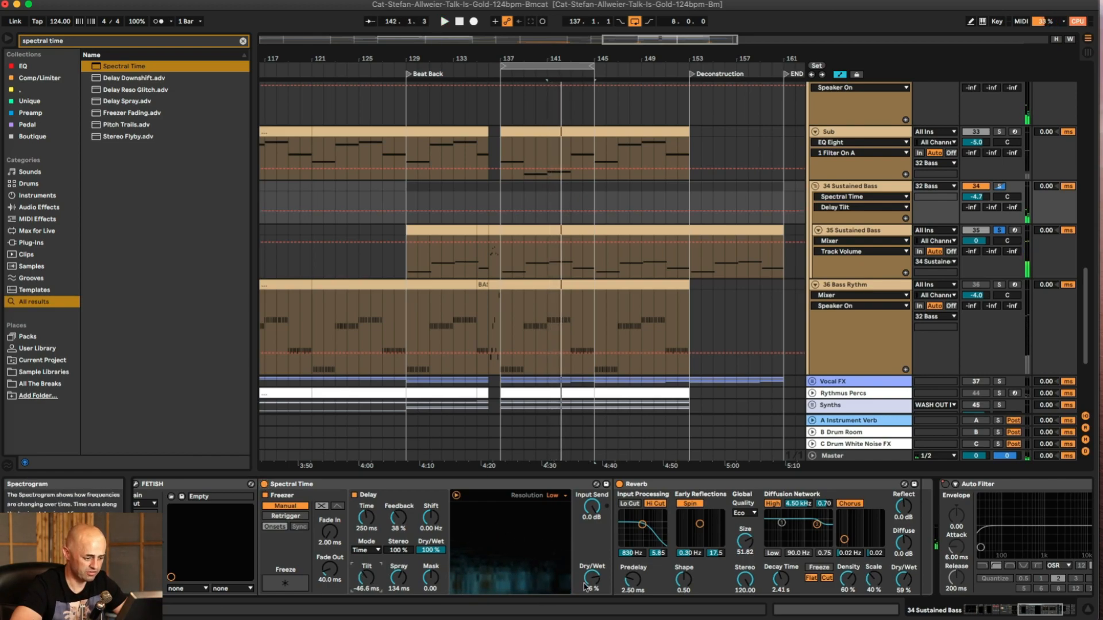
scroll(402, 564, left, 10)
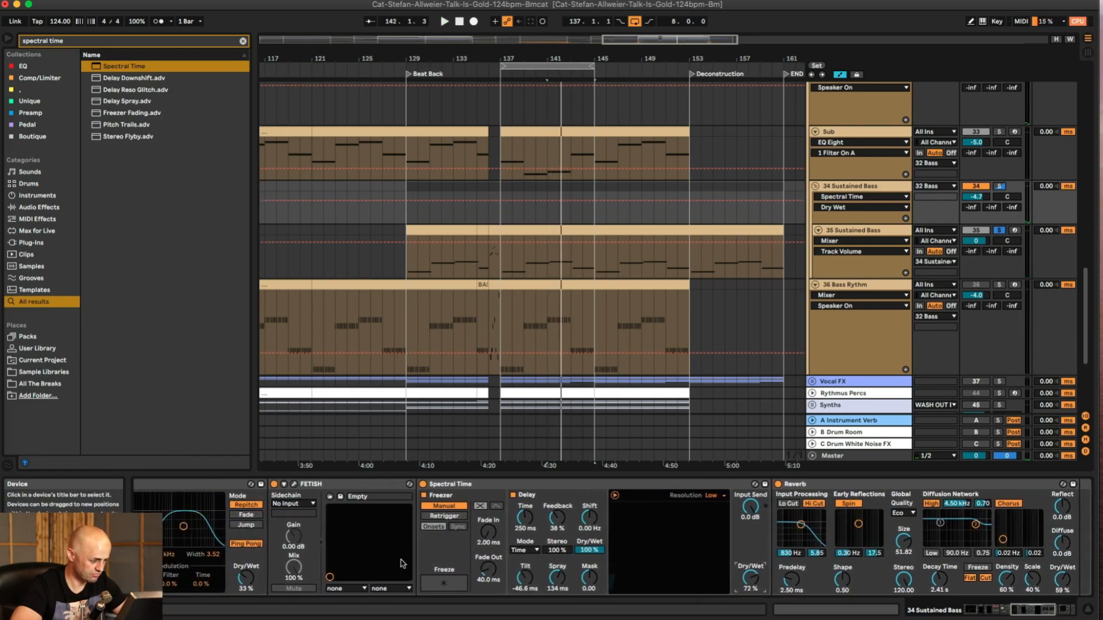
Step: Unsolo the Delay chain and the Sustained Bass tracks, and reactivate the 36 Bass Rythm track during playback
scroll(402, 565, left, 1)
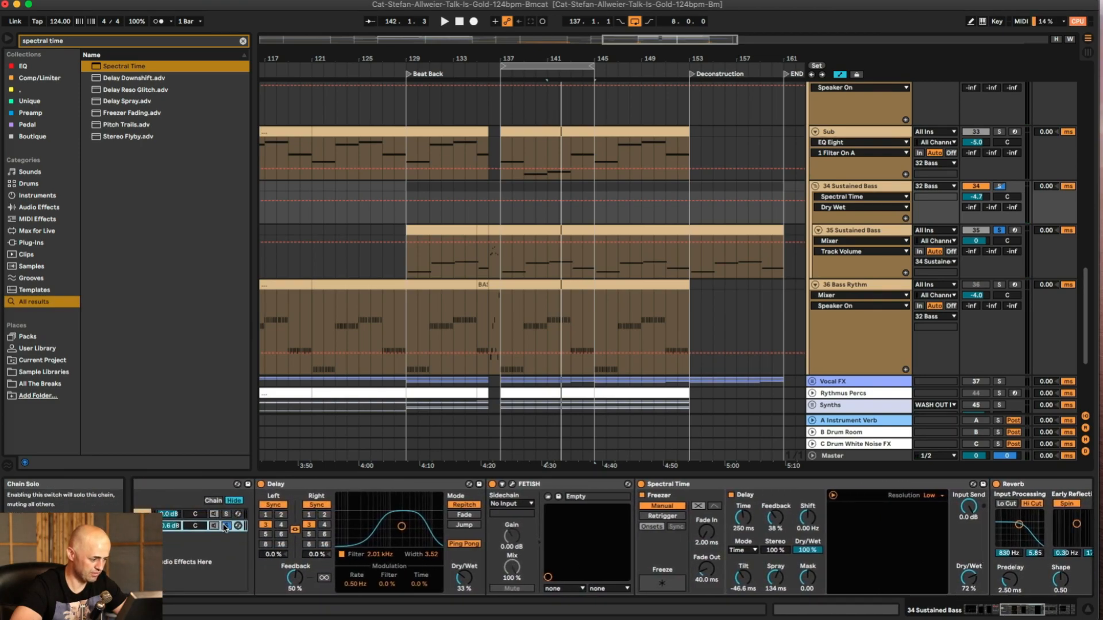
key(space)
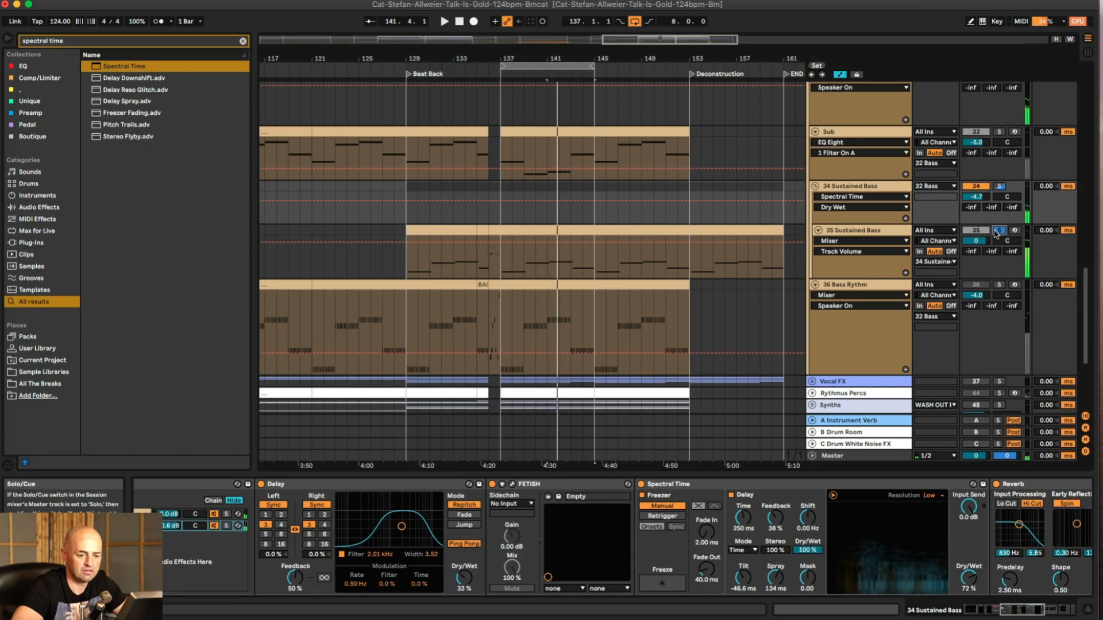
click(996, 233)
key(space)
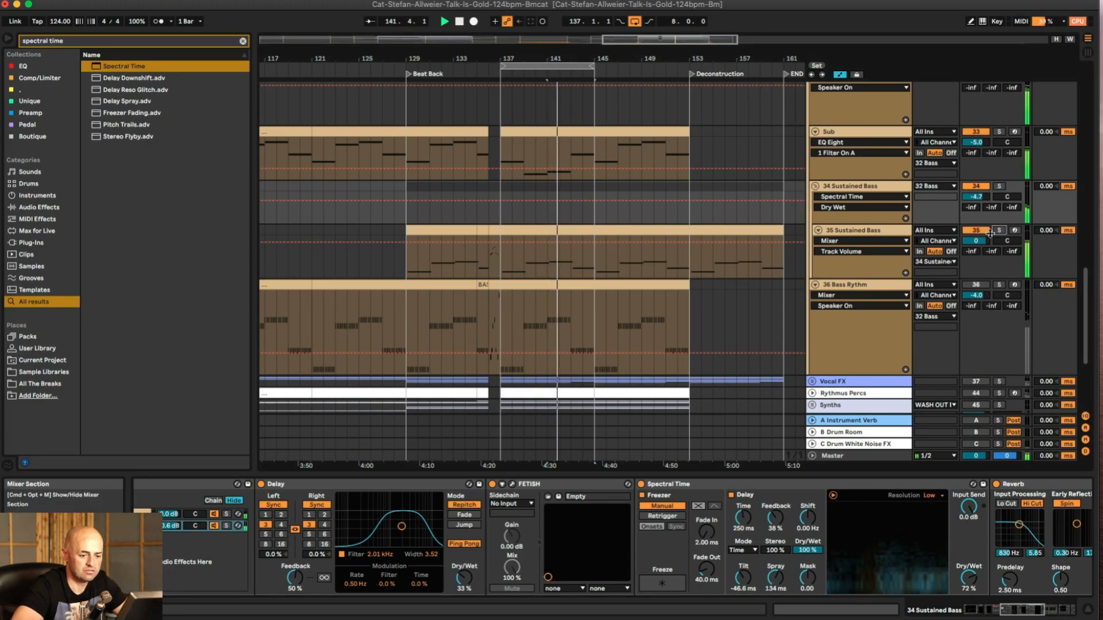
click(982, 286)
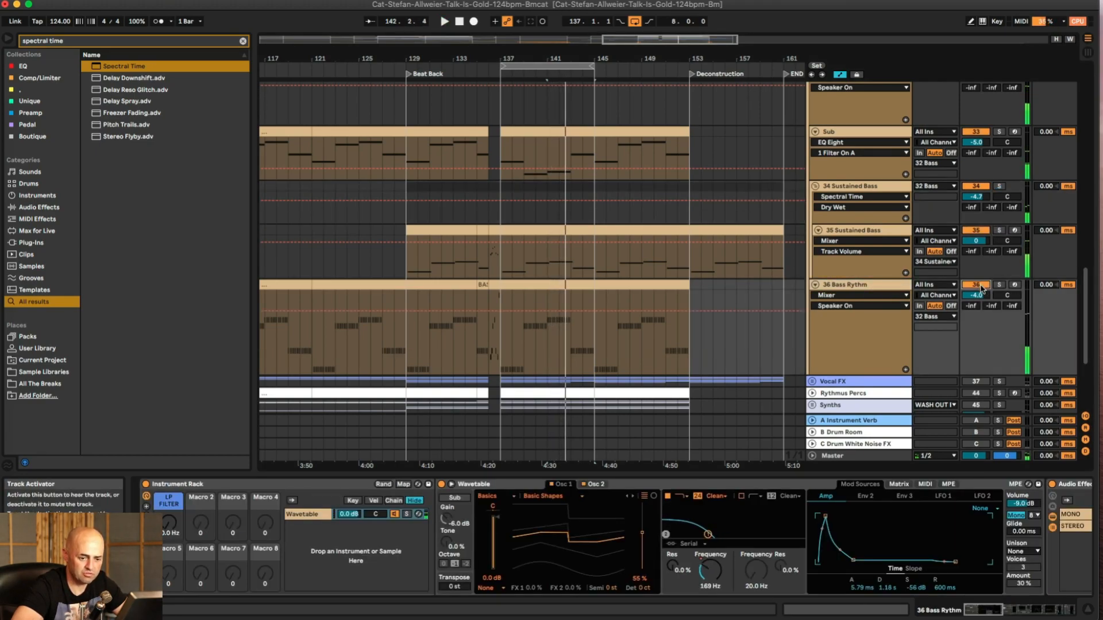
Step: Solo the 36 Bass Rythm track, look through the devices in its Instrument Rack and leave the rack folded
double_click(305, 486)
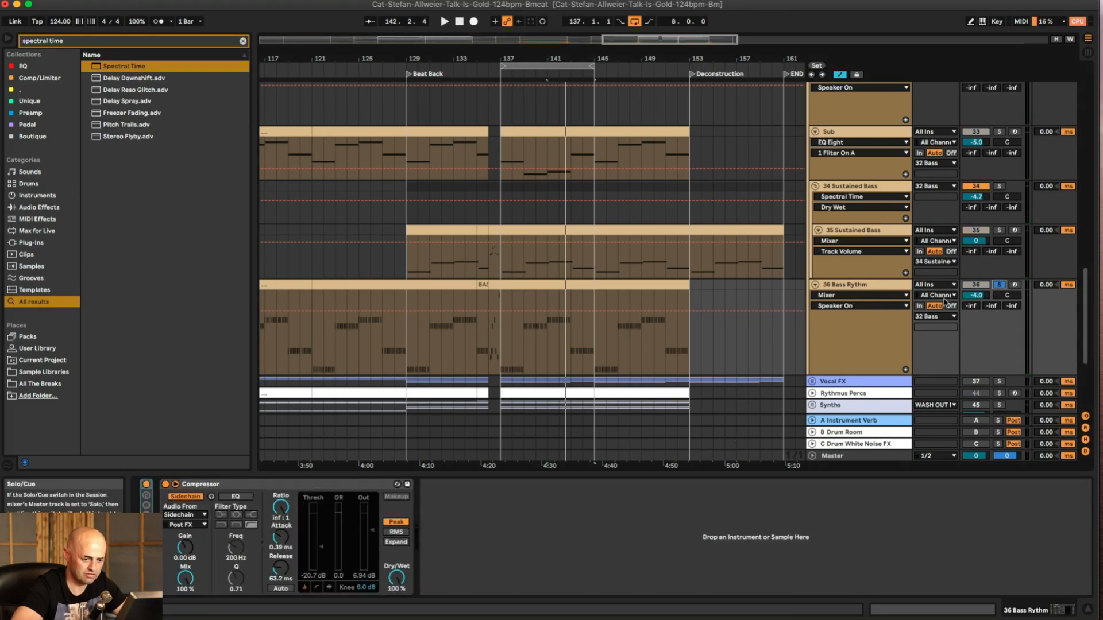
scroll(475, 544, right, 10)
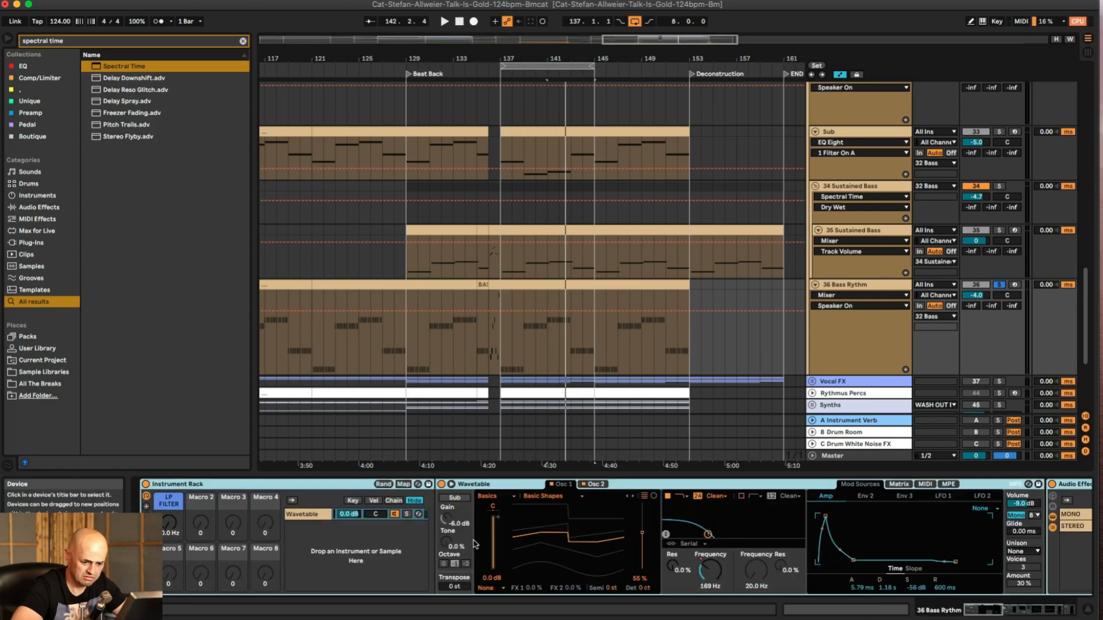
scroll(475, 544, right, 10)
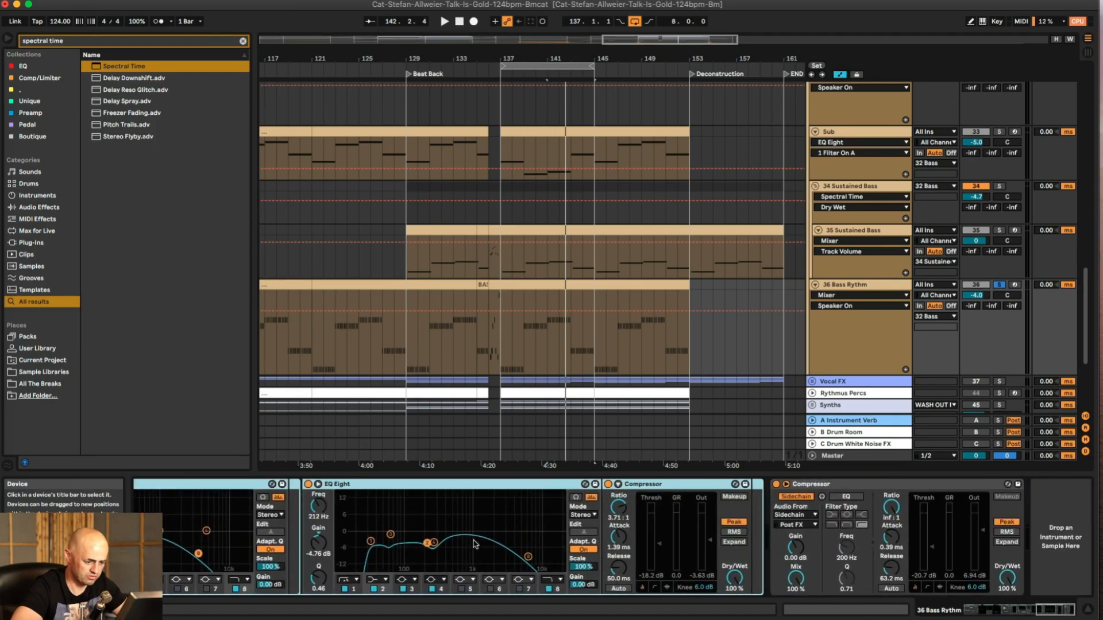
scroll(475, 544, left, 15)
scroll(260, 486, right, 15)
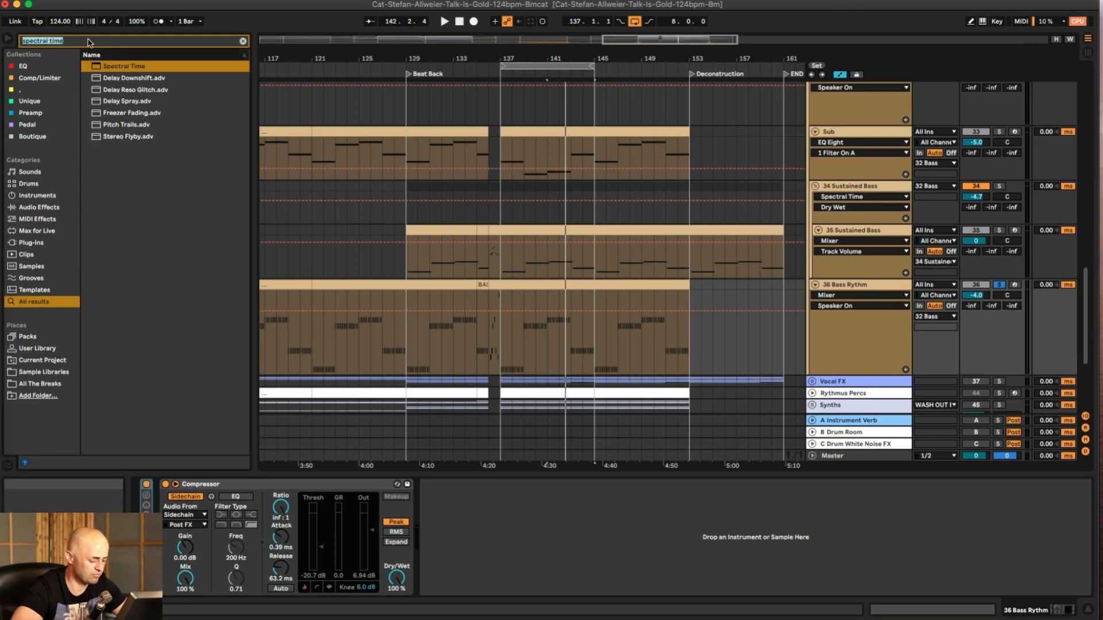
Step: Replace the sidechain Compressor at the end of the 36 Bass Rythm chain with an EQ Eight and play the soloed track
text(eq)
drag(106, 80, 468, 571)
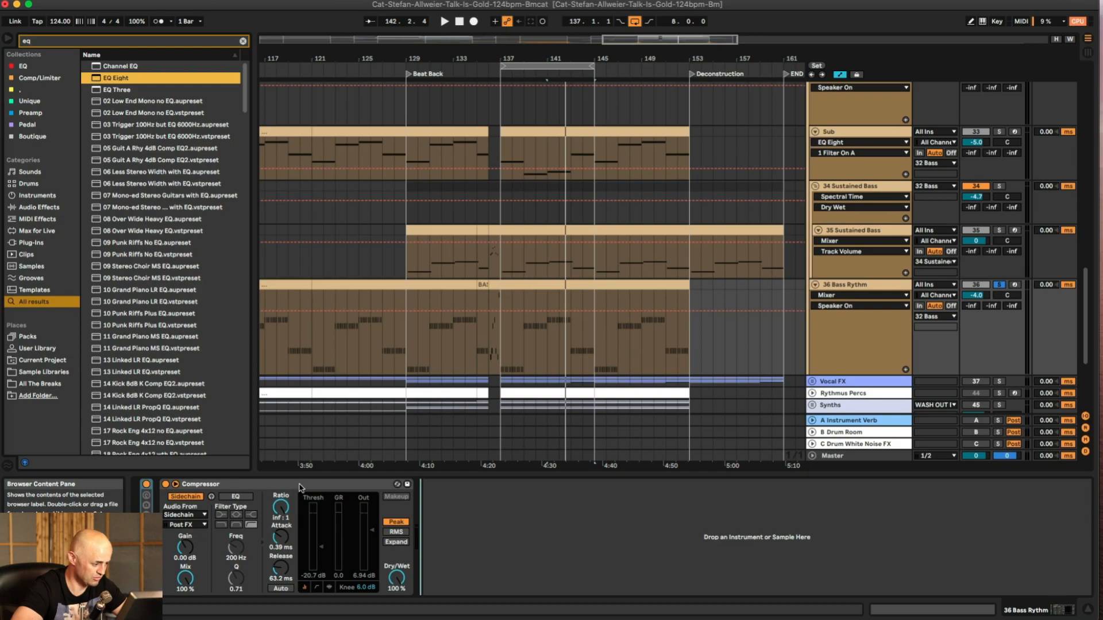
drag(299, 487, 300, 487)
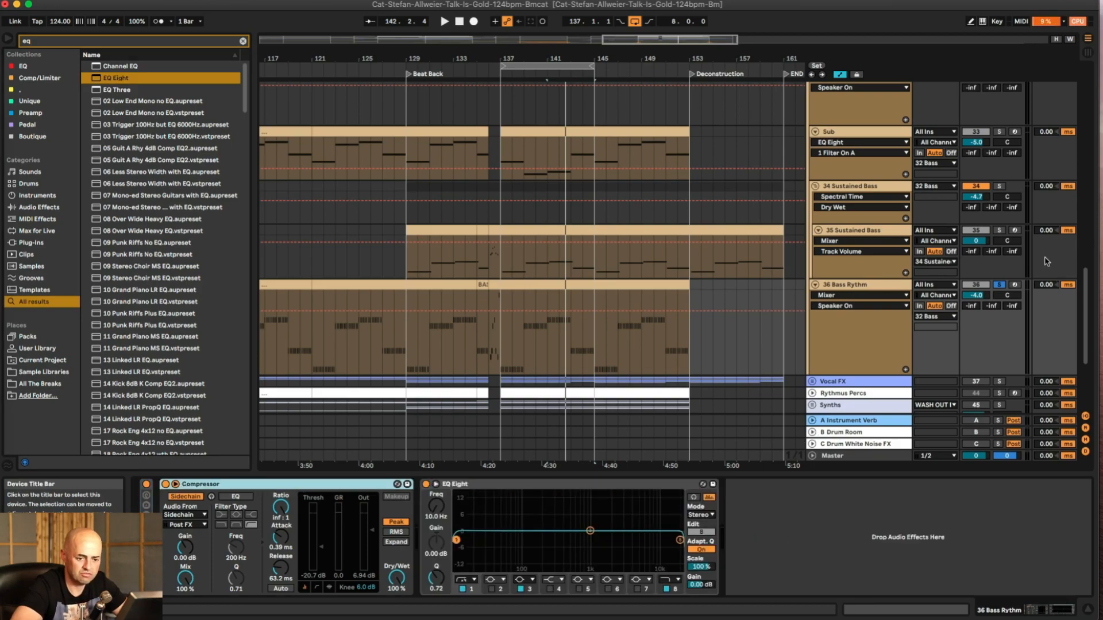
key(Delete)
click(999, 286)
key(space)
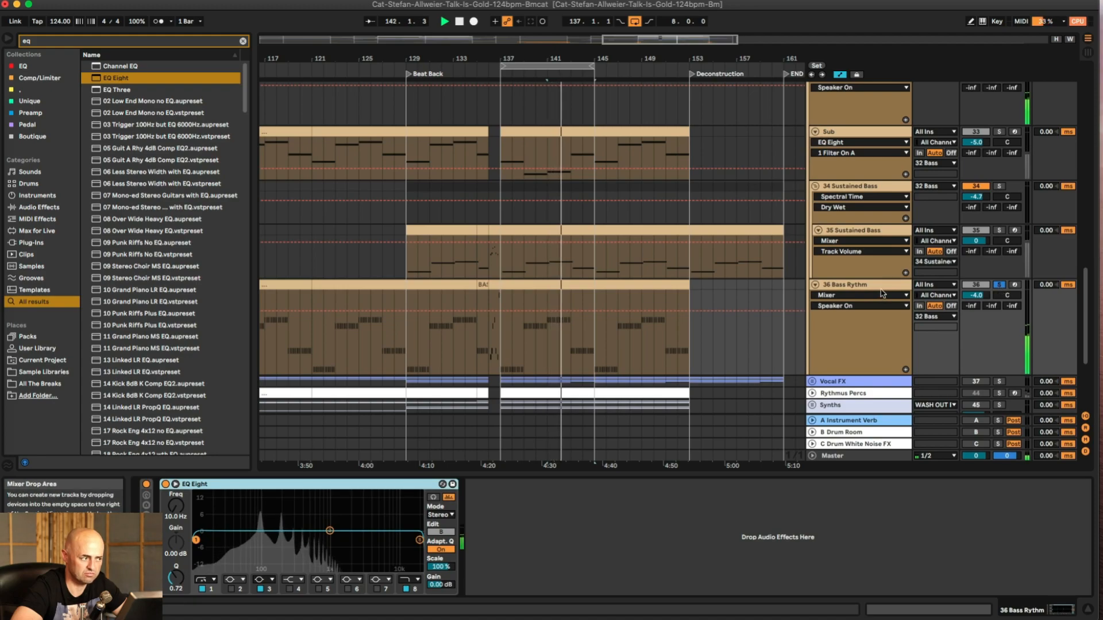
Step: Search for "boots", insert the Bootsandcats rack before the EQ Eight and lower its Boots macro to about 41
click(171, 42)
text(boots)
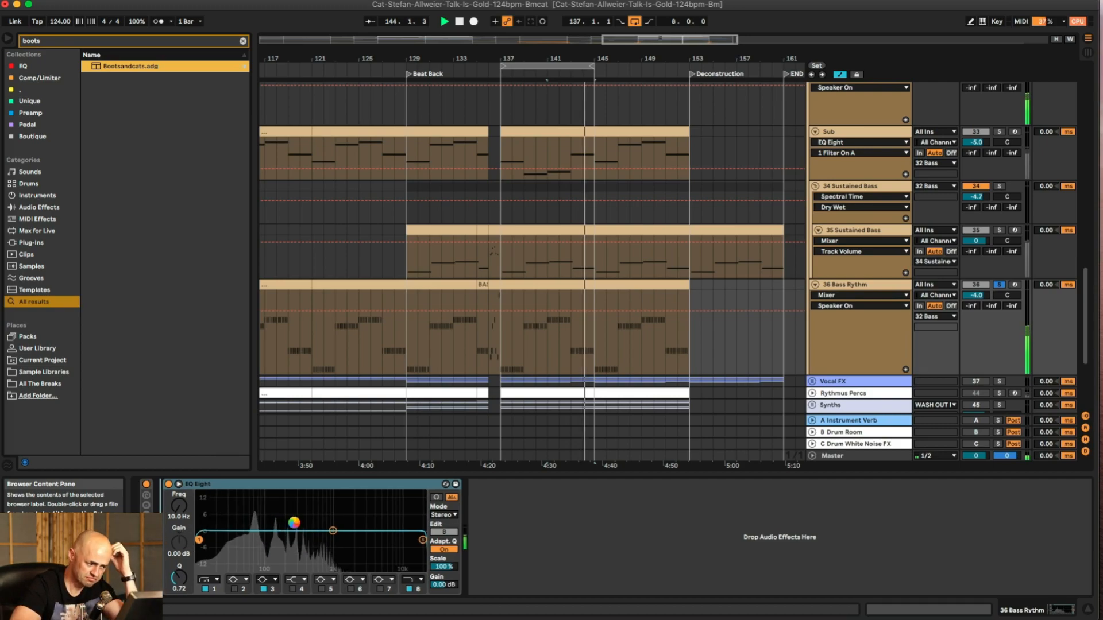
key(Return)
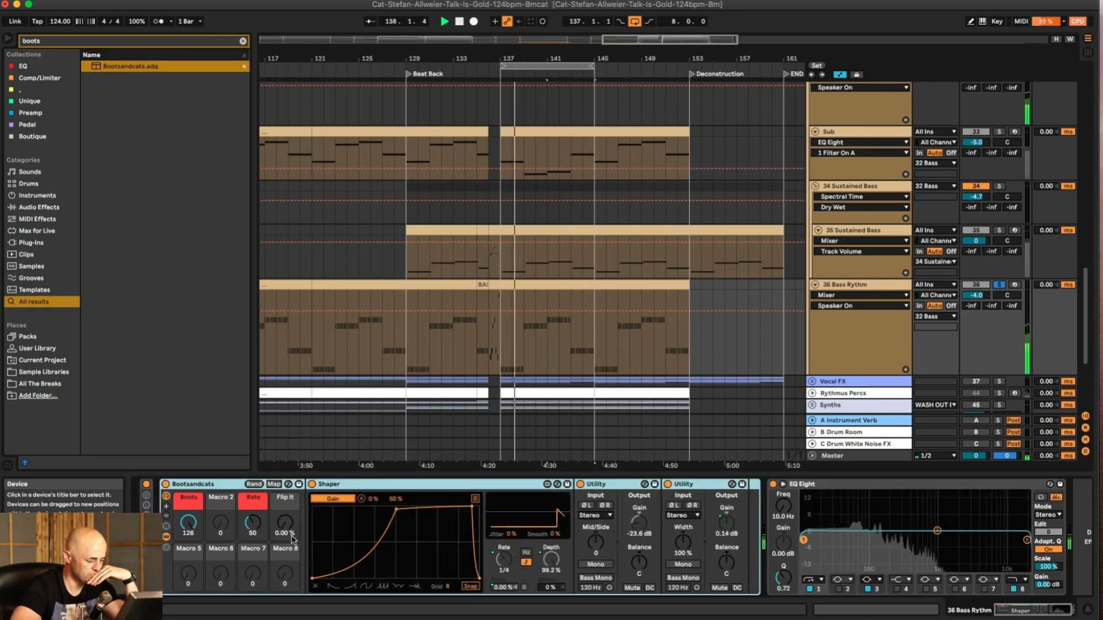
drag(187, 524, 188, 543)
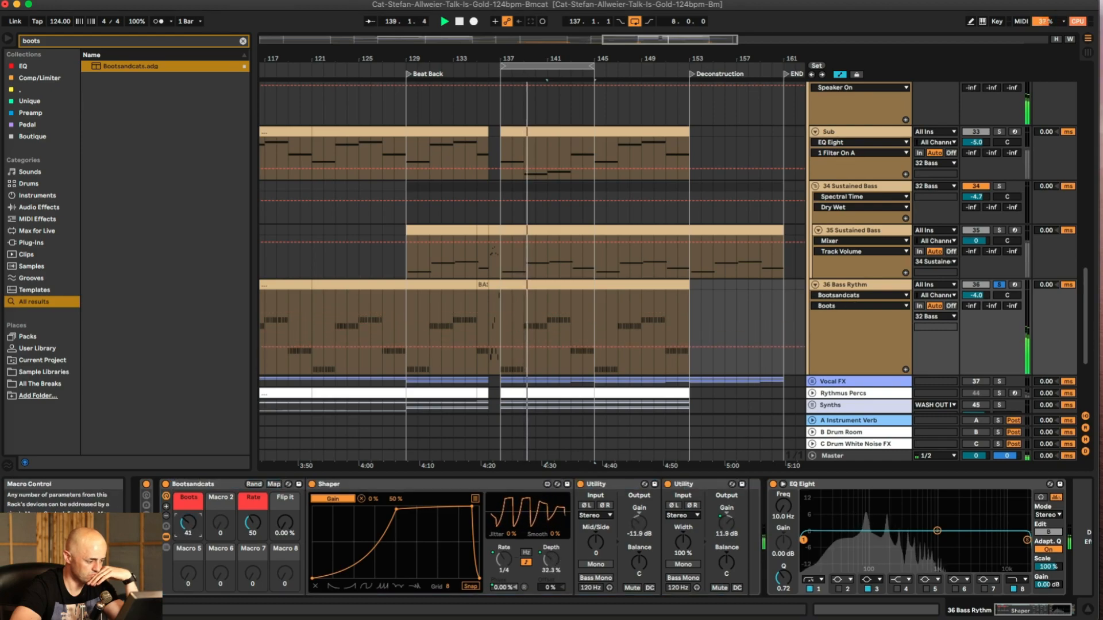
Step: Examine the Bass Rythm track's device chain, including the devices in the Audio Effect Rack's STEREO and MONO chains
click(166, 537)
scroll(231, 535, left, 15)
scroll(231, 536, right, 15)
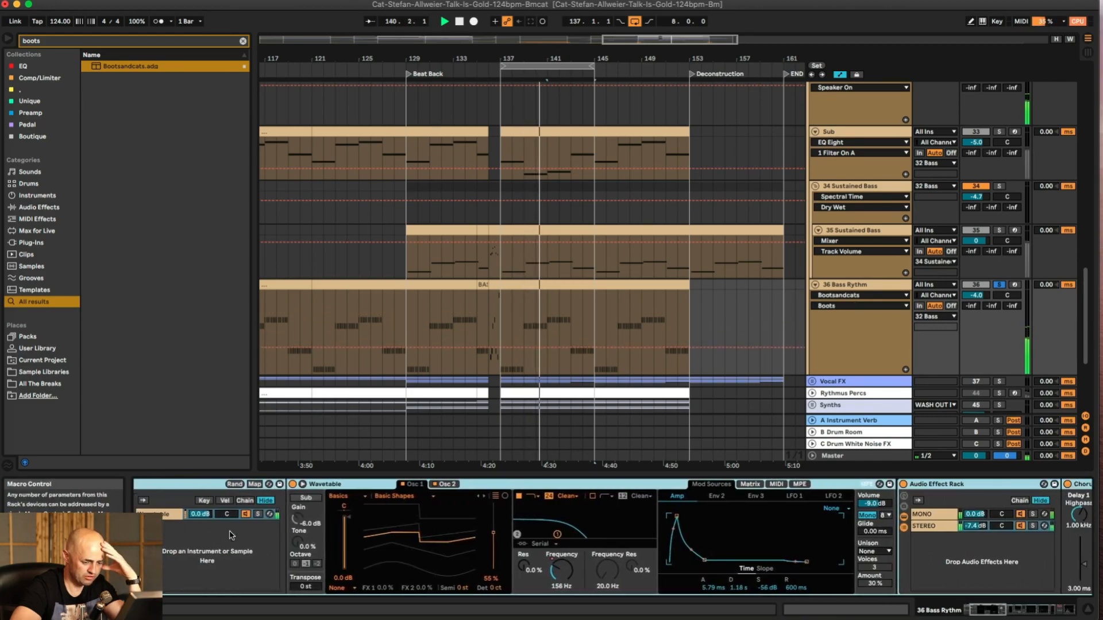
scroll(231, 536, right, 3)
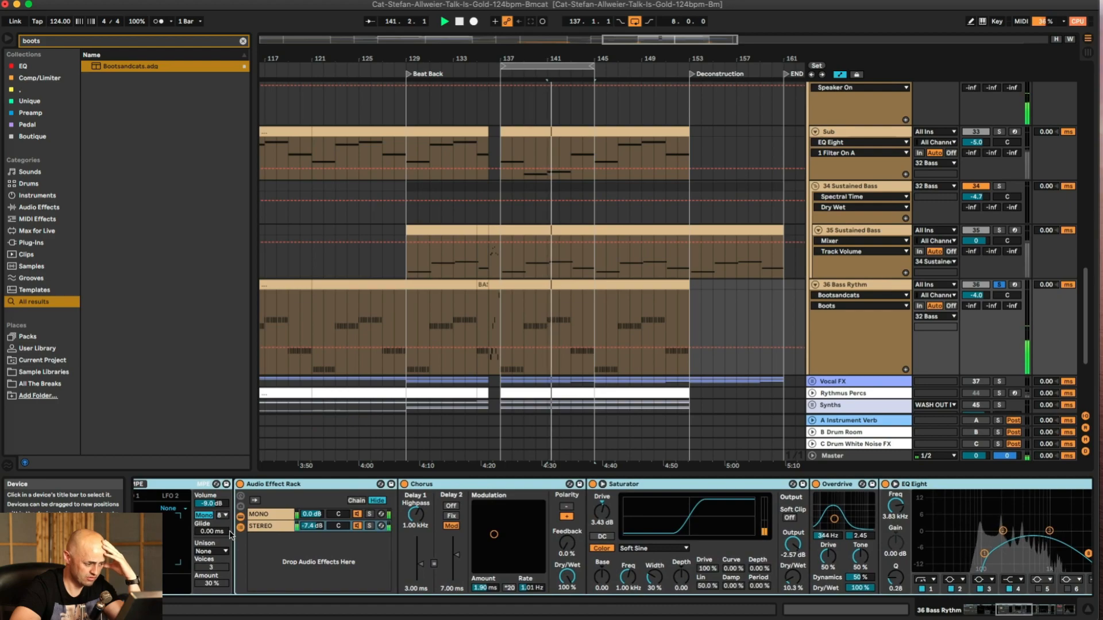
click(283, 526)
click(281, 516)
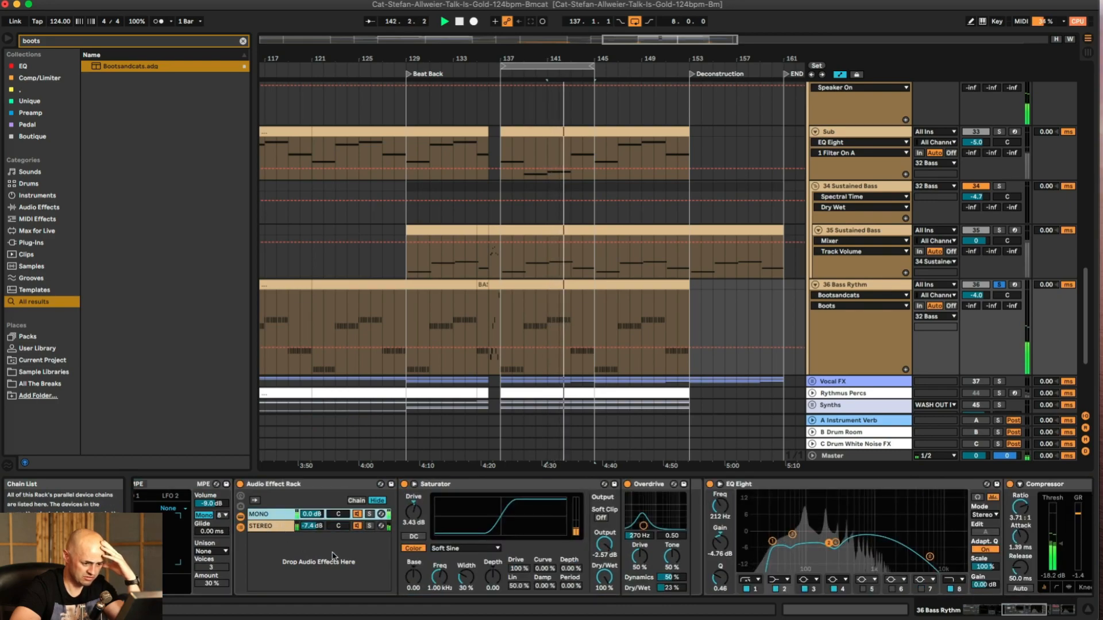
scroll(282, 520, right, 10)
scroll(332, 557, left, 20)
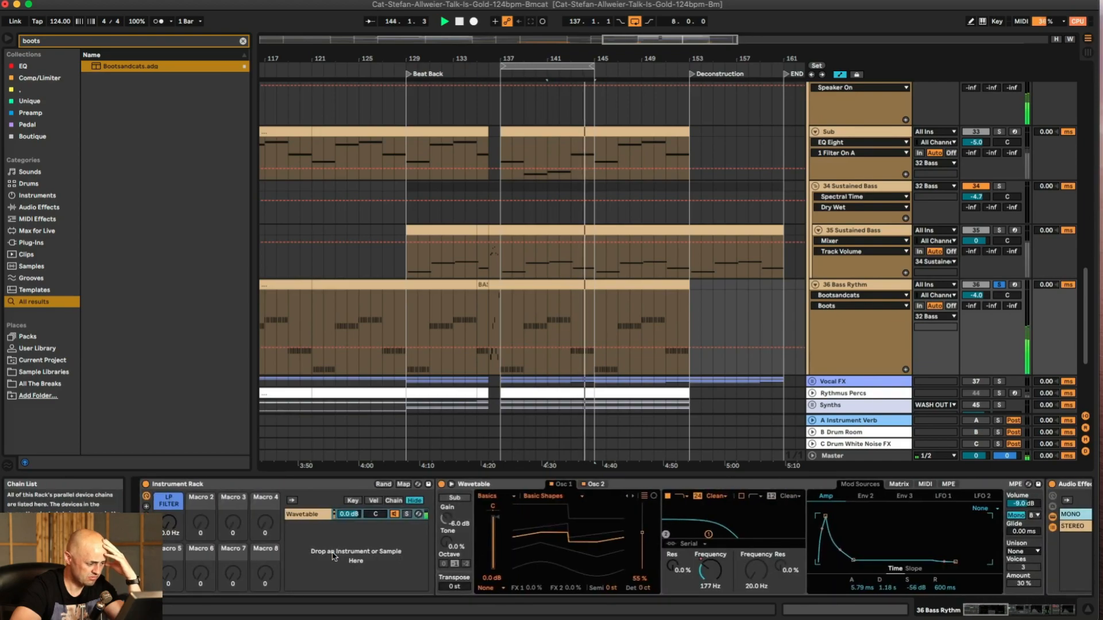
Step: Collapse the Instrument Rack to its macros and move the EQ Eight low cut on Bass Rythm to 109 Hz
click(146, 548)
click(146, 537)
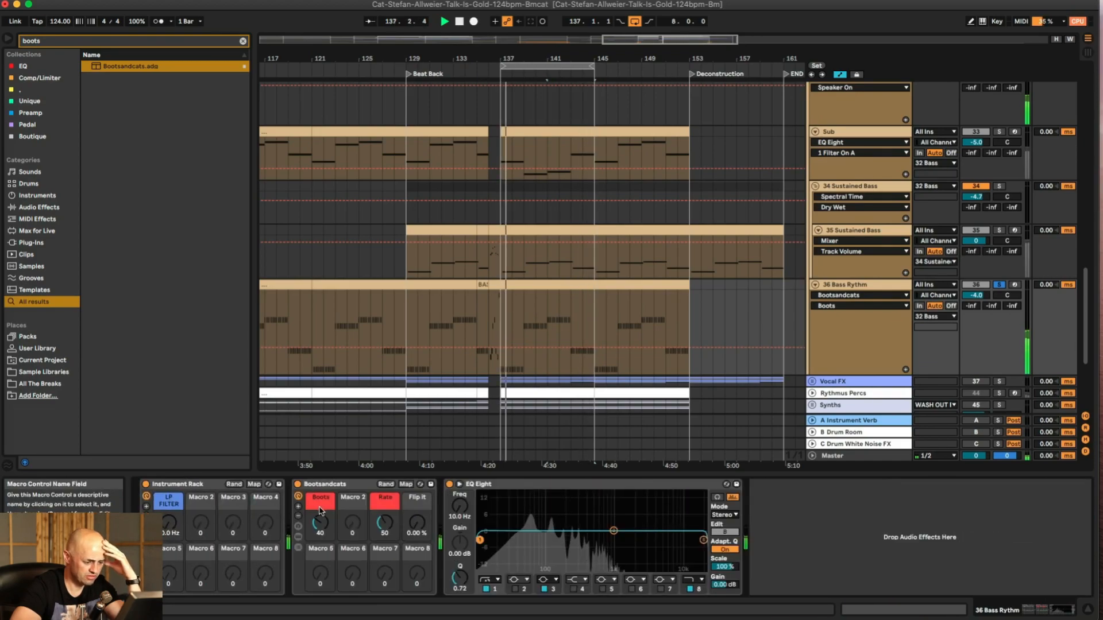
drag(480, 540, 544, 544)
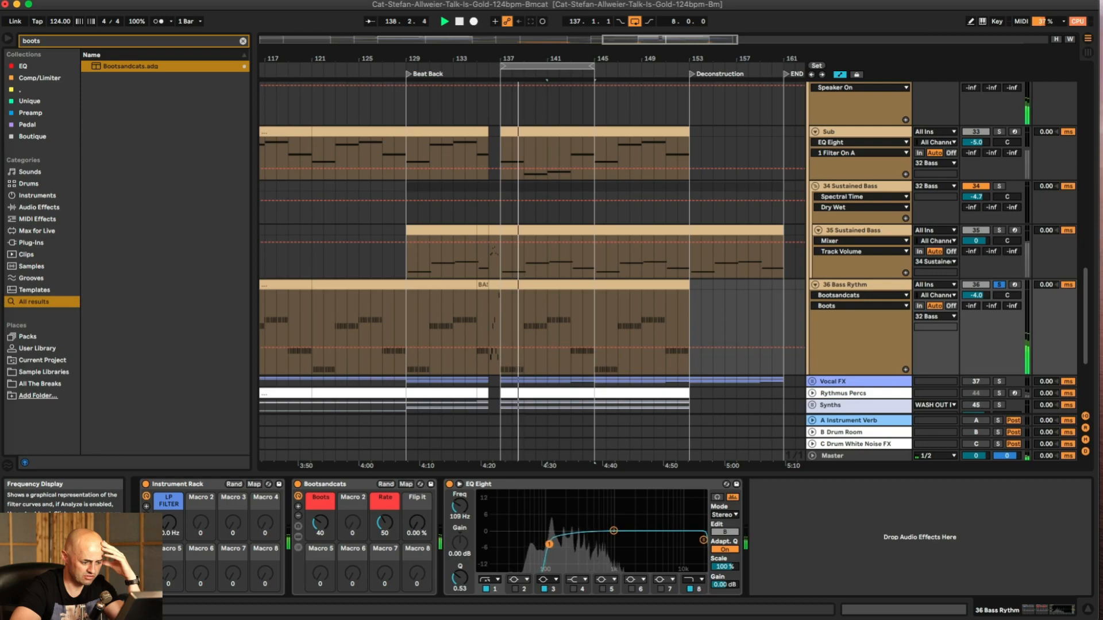
Step: Try the DoDoD overdrive from the Pedal collection on Bass Rythm, placed before Bootsandcats with its gain raised
click(243, 40)
click(28, 125)
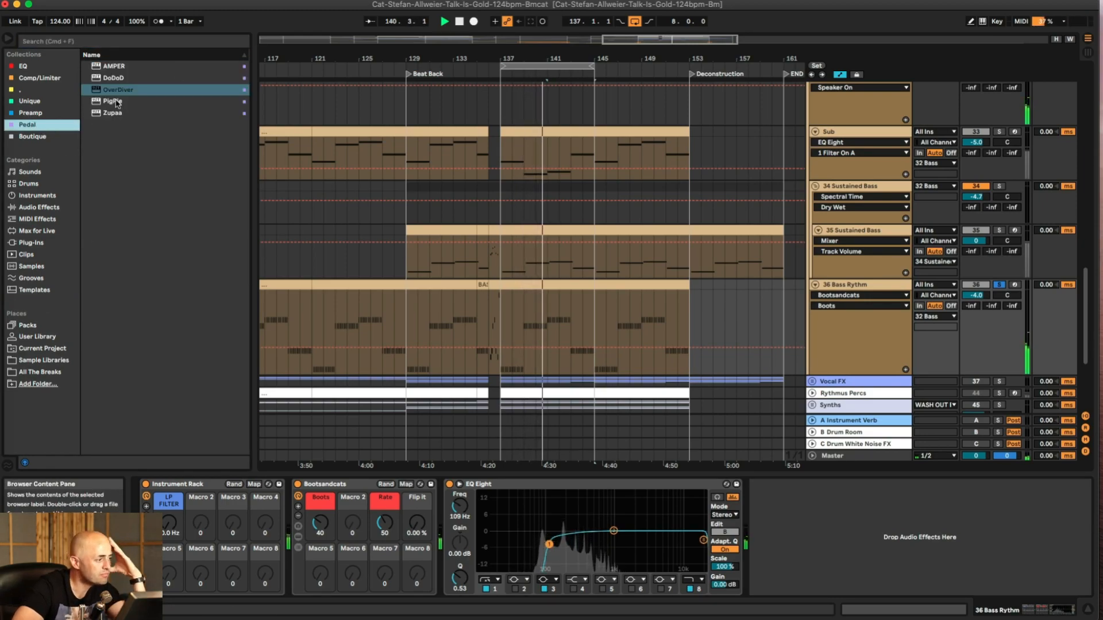
click(112, 78)
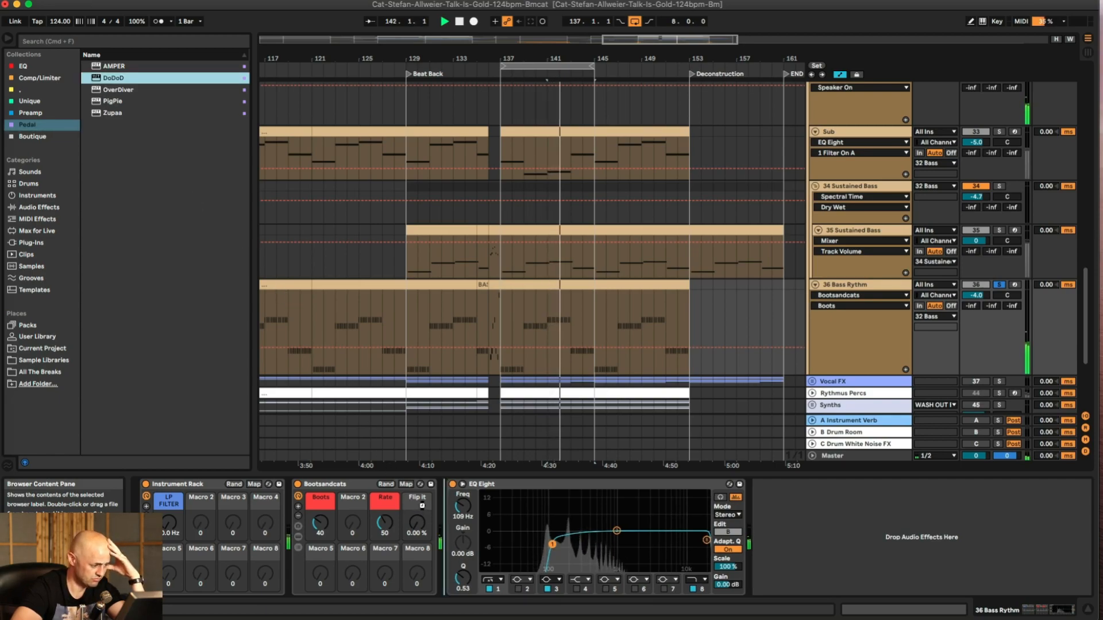
key(Return)
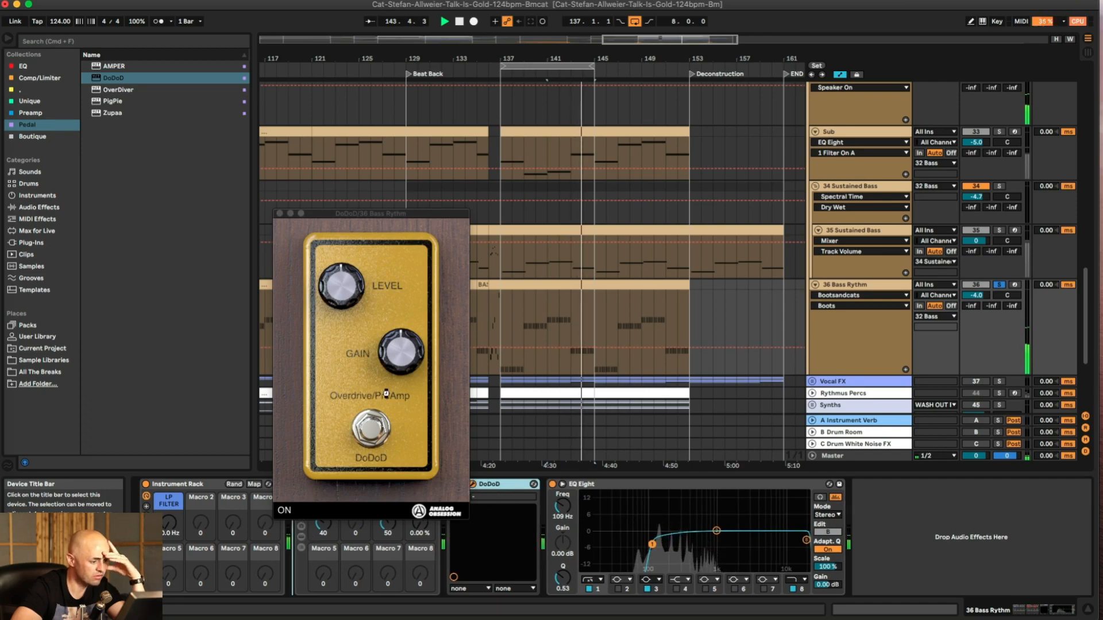
drag(400, 352, 401, 337)
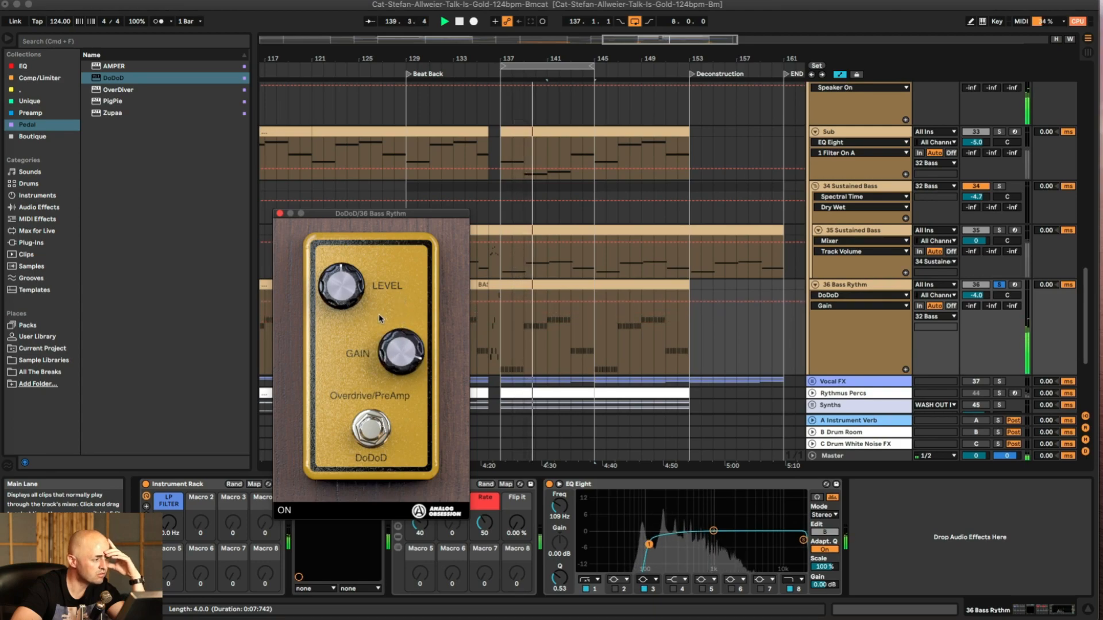
drag(325, 213, 342, 109)
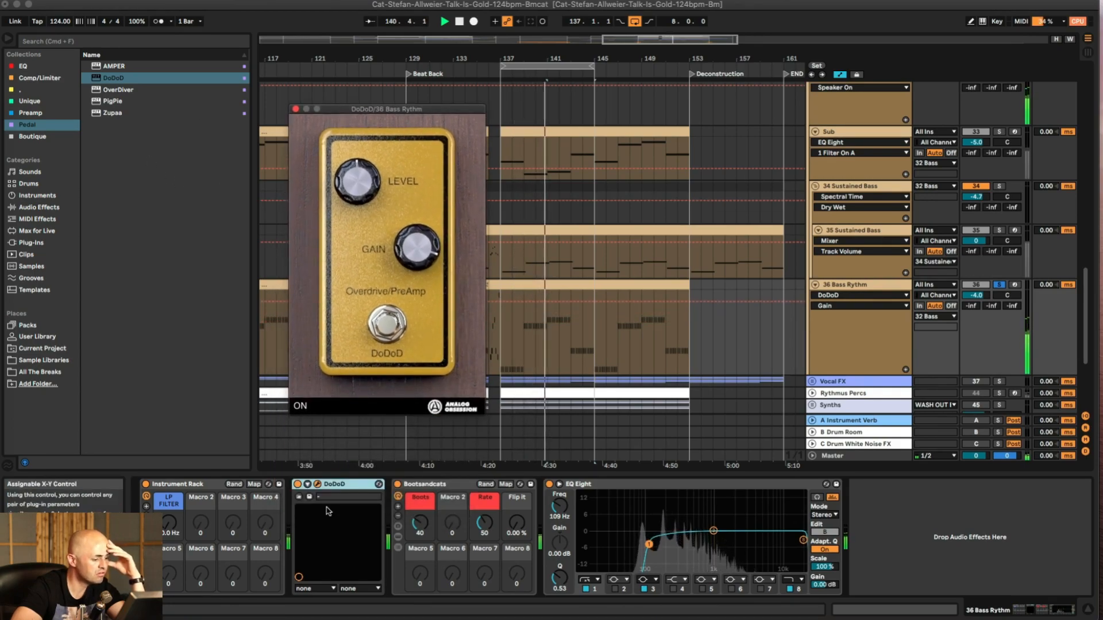
Step: Insert the PigPie pedal ahead of DoDoD, adjust its tone and sustain, and compare the sound with it bypassed
drag(113, 101, 321, 520)
drag(423, 217, 445, 312)
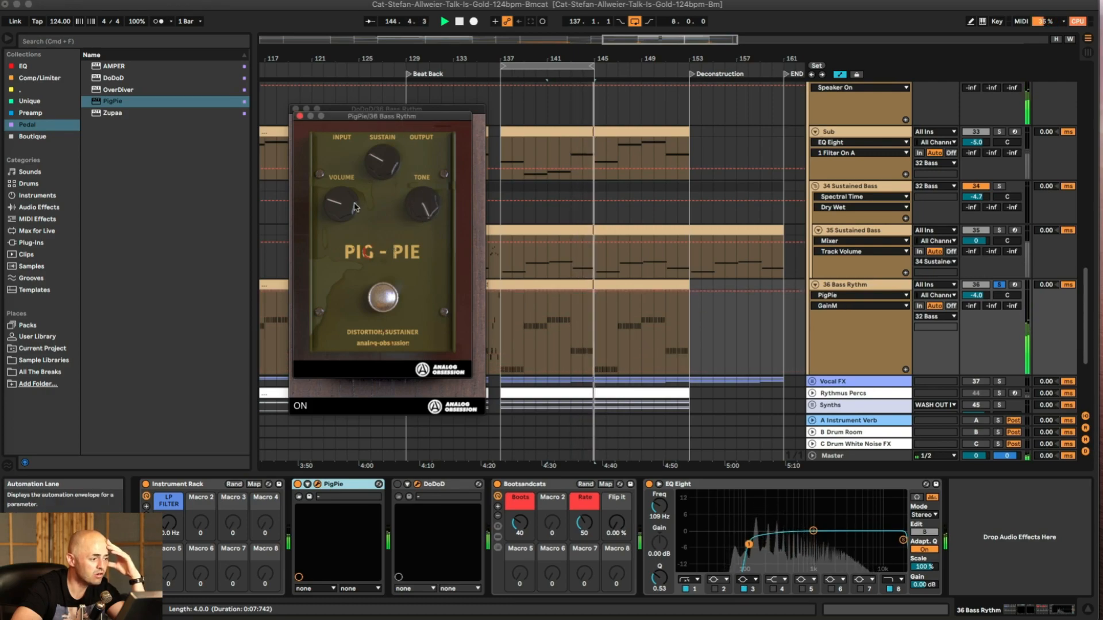
drag(379, 156, 375, 205)
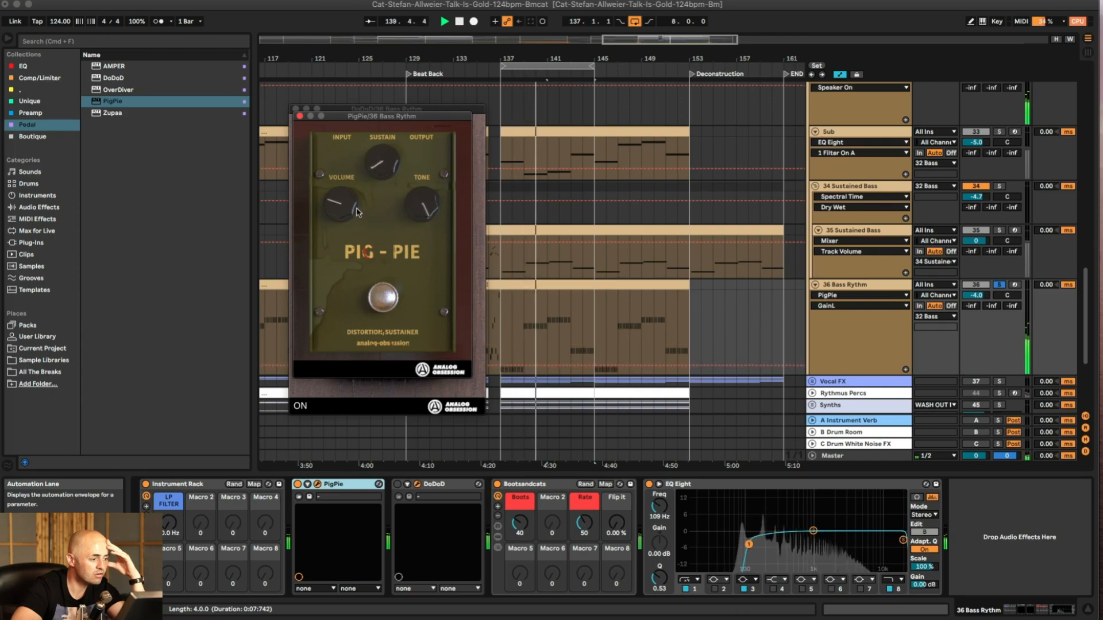
click(383, 300)
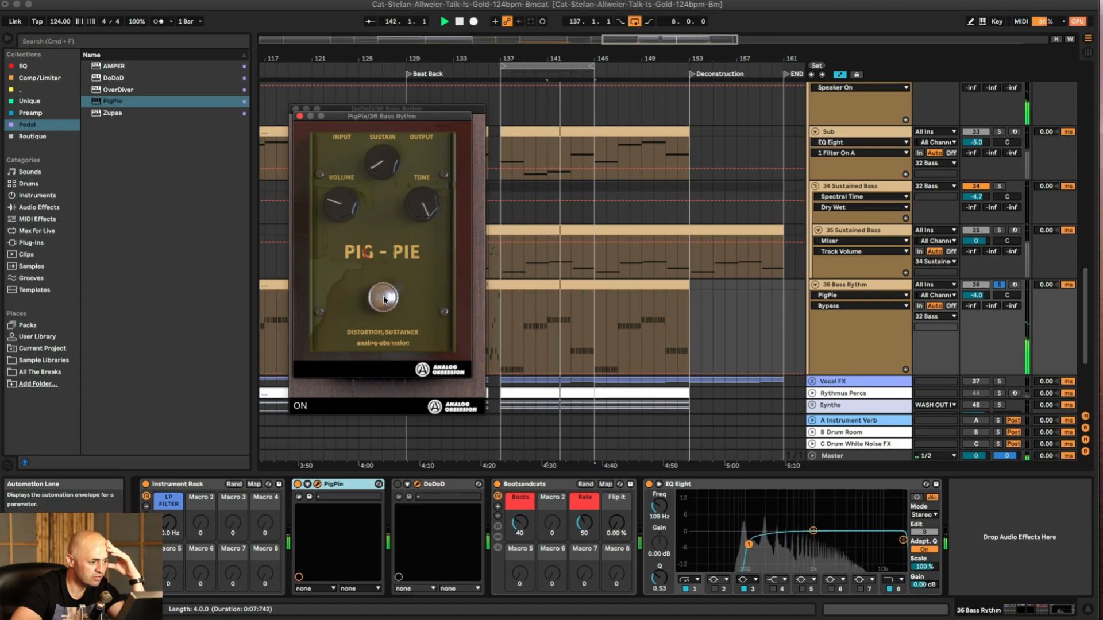
click(298, 485)
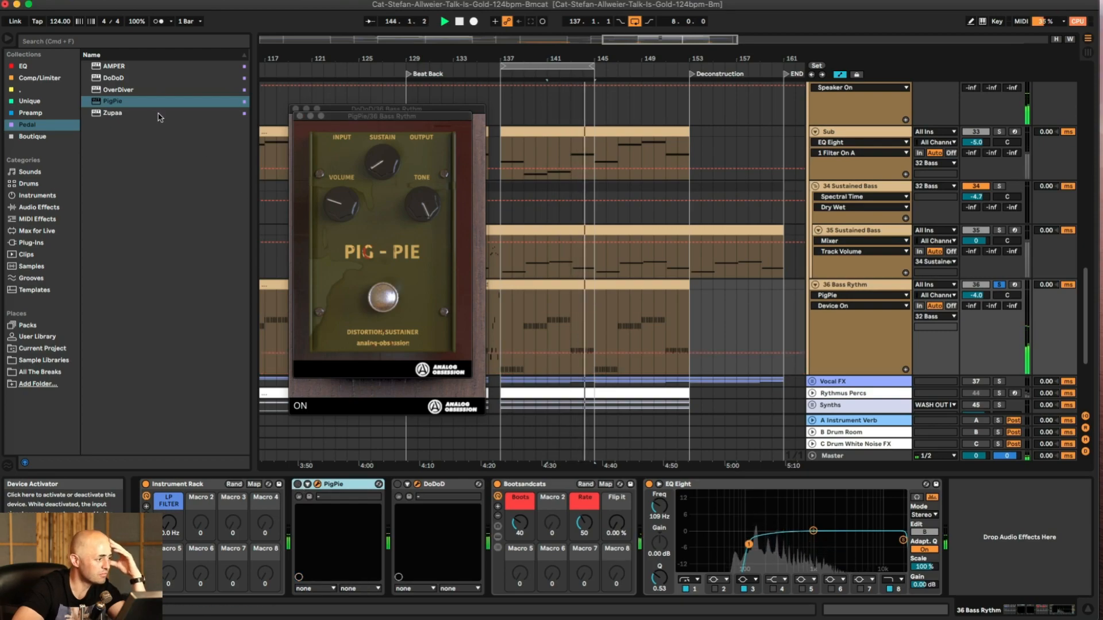
Step: Try the Zupaa pedal between PigPie and DoDoD, and delete it
mouse_move(106, 117)
mouse_down()
mouse_move(383, 508)
mouse_move(383, 498)
mouse_up()
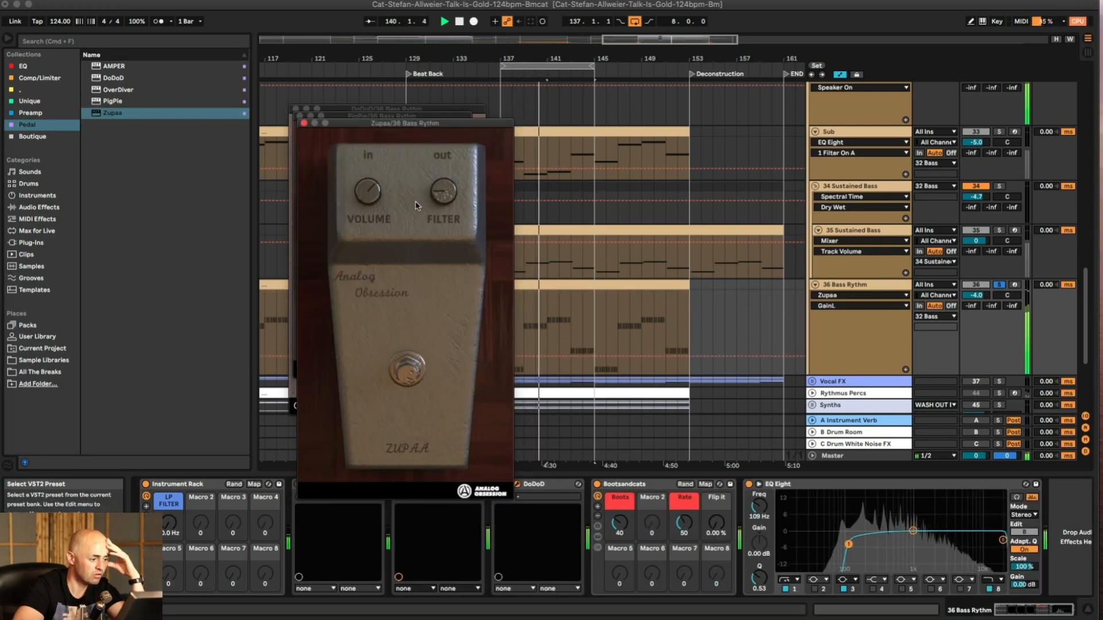
click(305, 124)
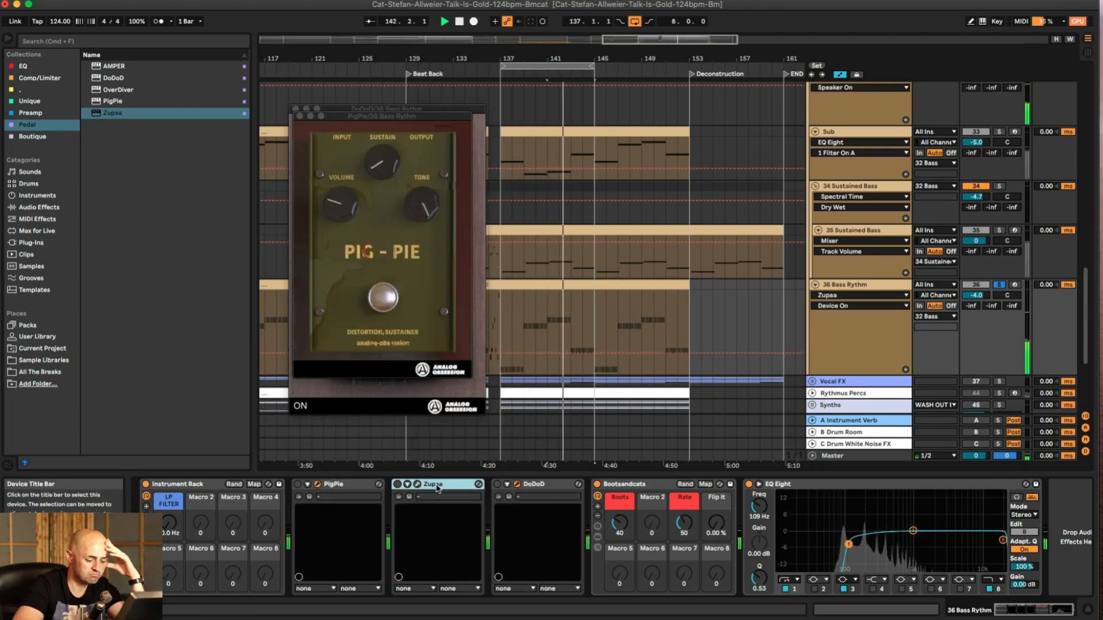
key(Delete)
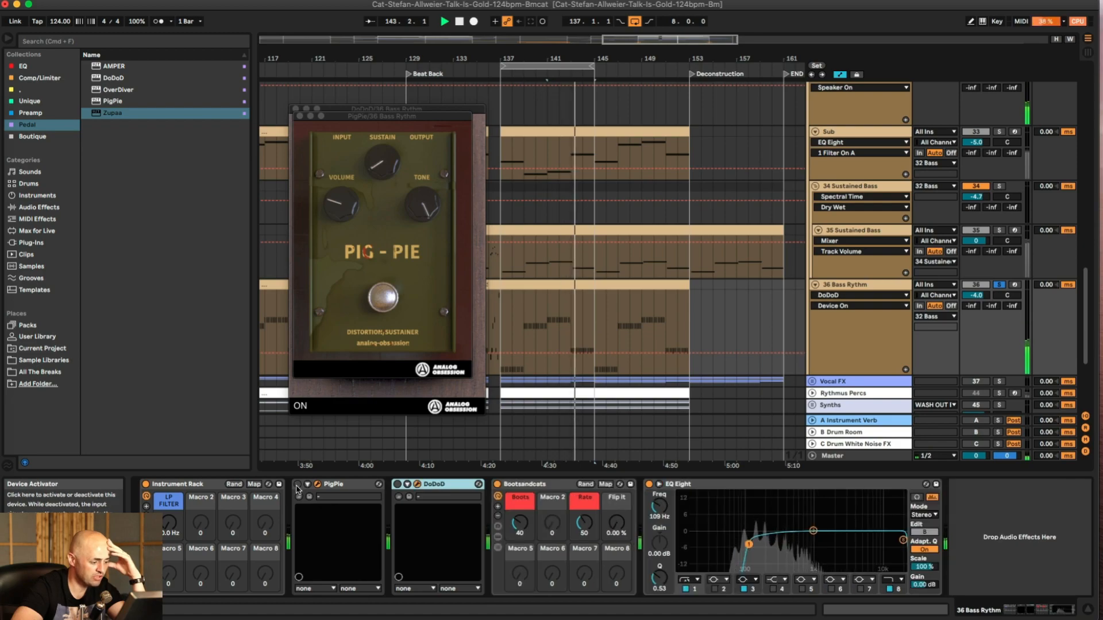
Step: Group PigPie into an Audio Effect Rack with an empty parallel chain and set the PigPie chain's volume to -12.7 dB
click(343, 487)
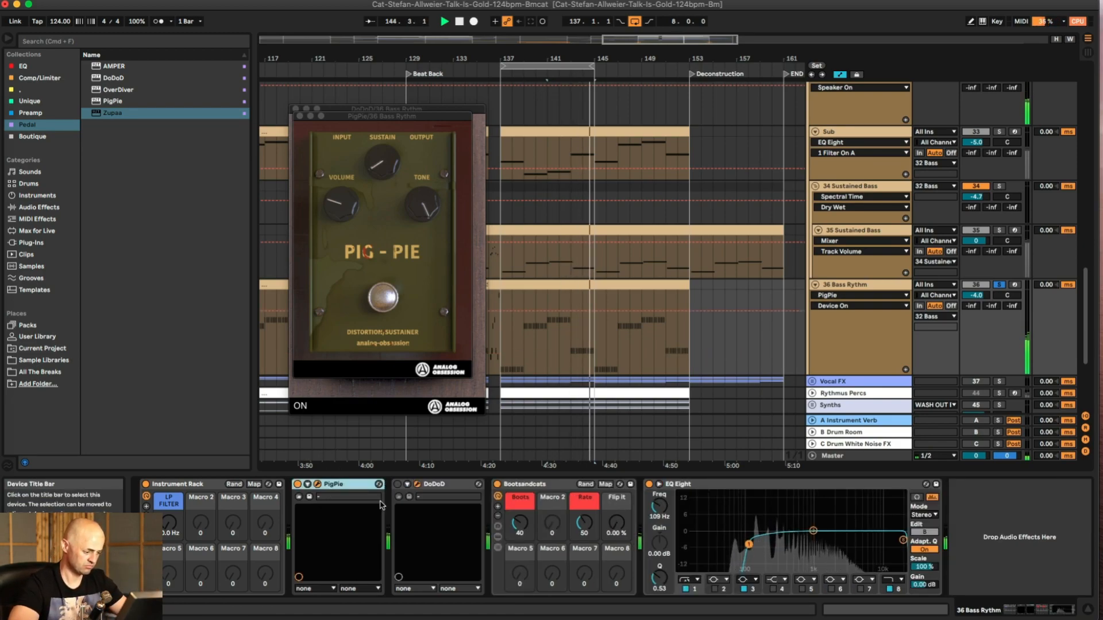
key(super+g)
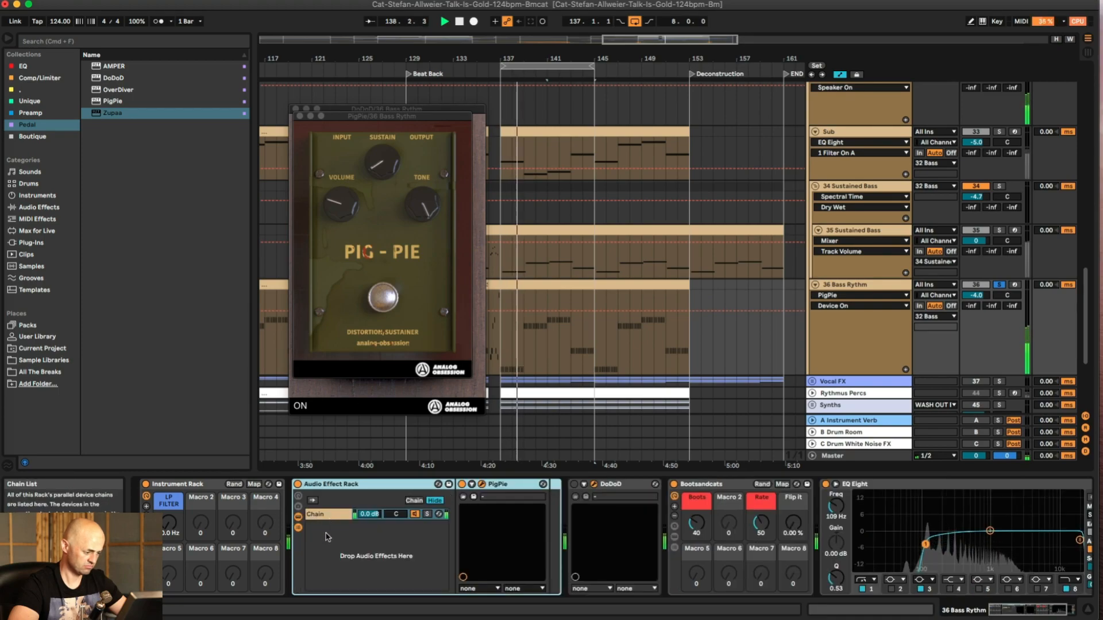
right_click(328, 537)
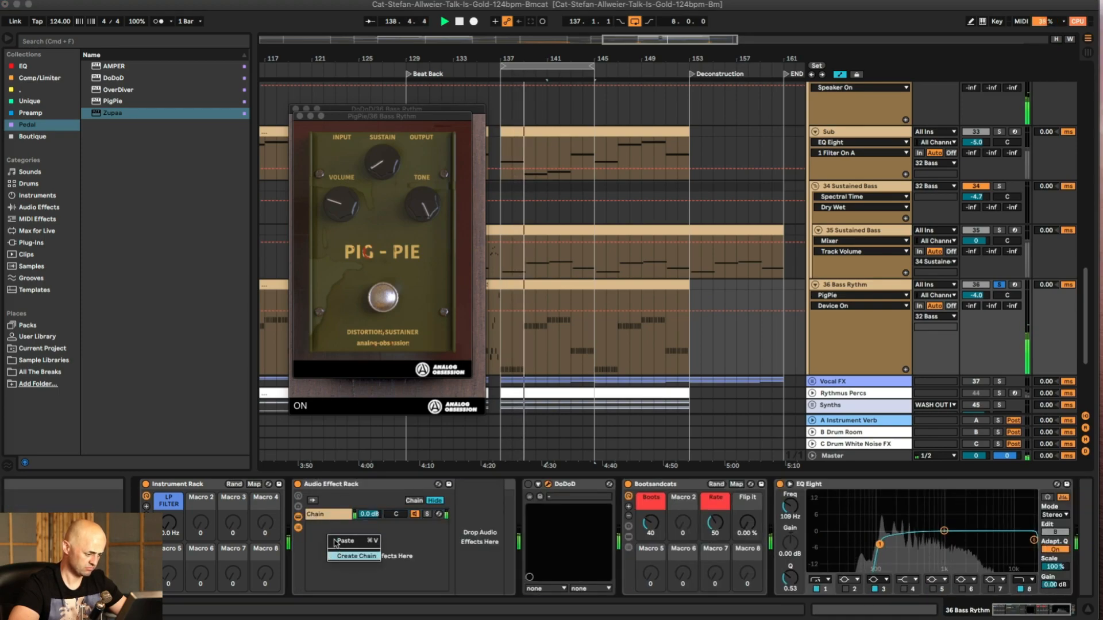
click(346, 556)
drag(359, 515, 357, 524)
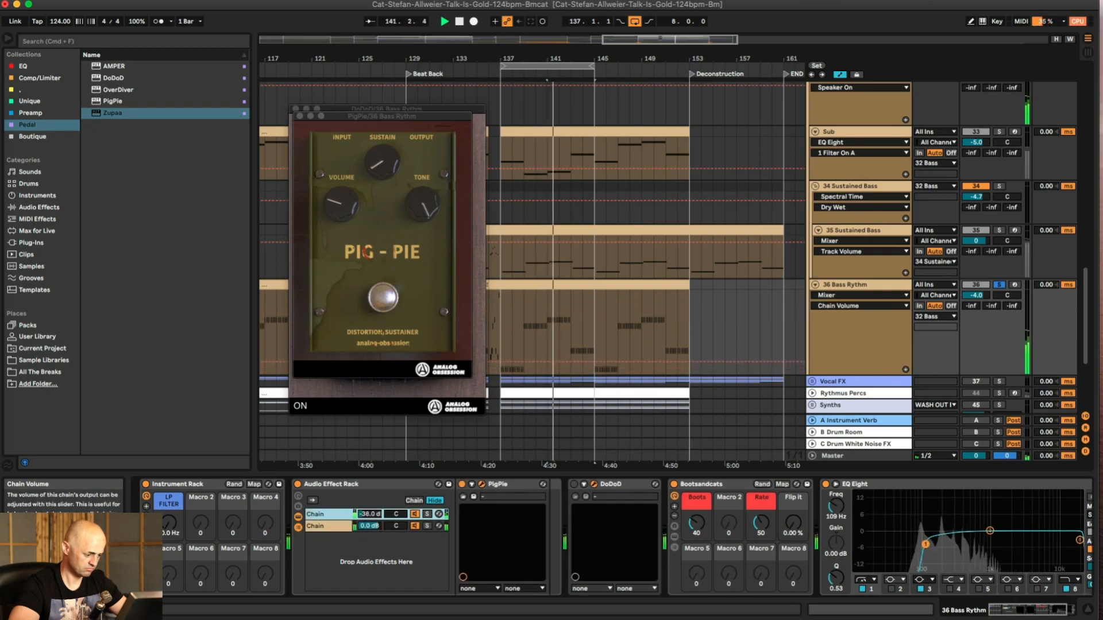
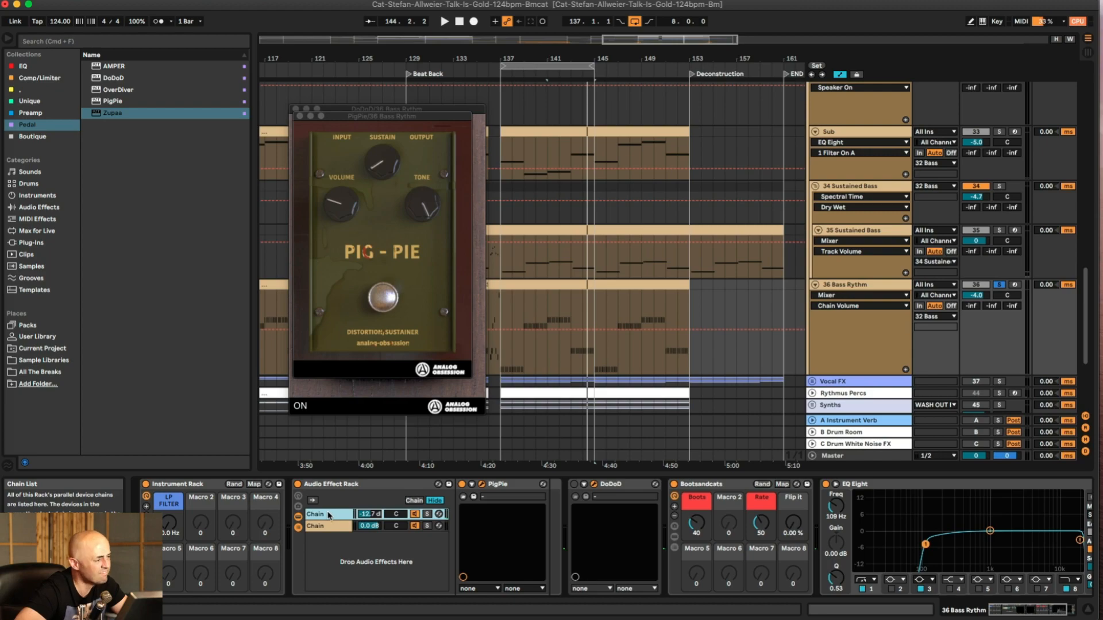
Step: Close the PigPie and DoDoD plug-in windows and delete DoDoD from the Bass Rythm track
click(300, 118)
click(296, 110)
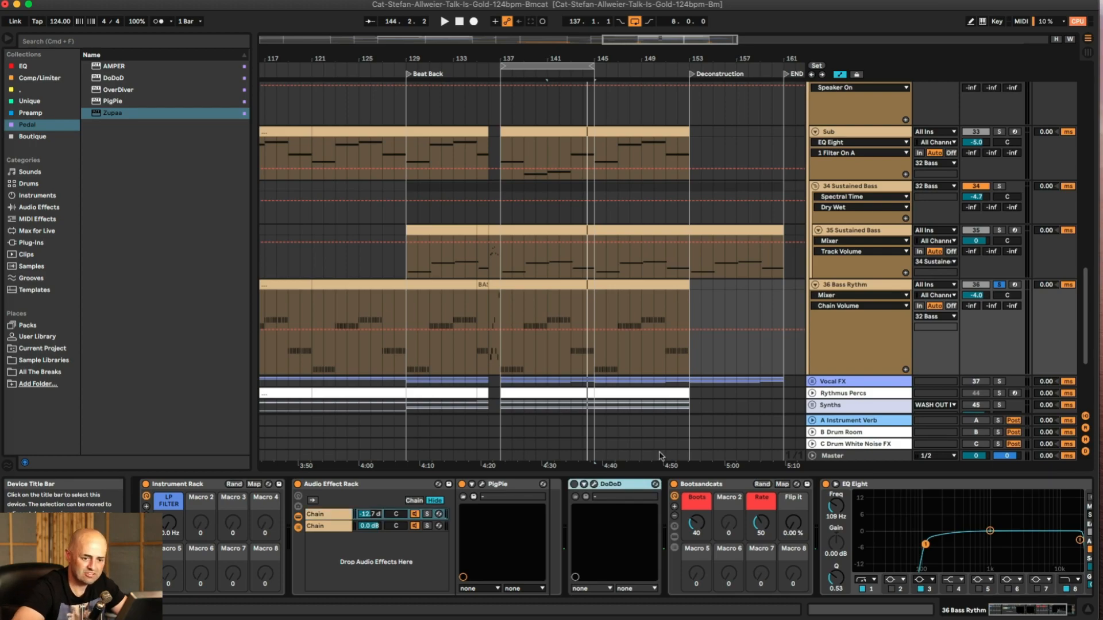
key(Delete)
Step: Unsolo the Bass Rythm track and play the loop to hear it in the full mix
click(999, 285)
key(space)
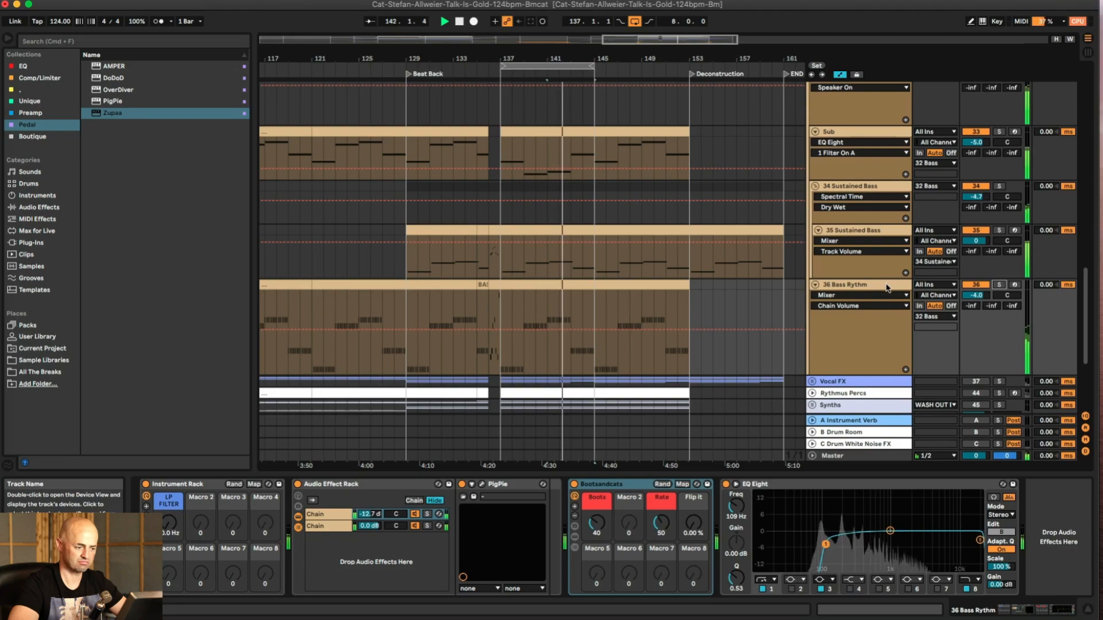
click(887, 286)
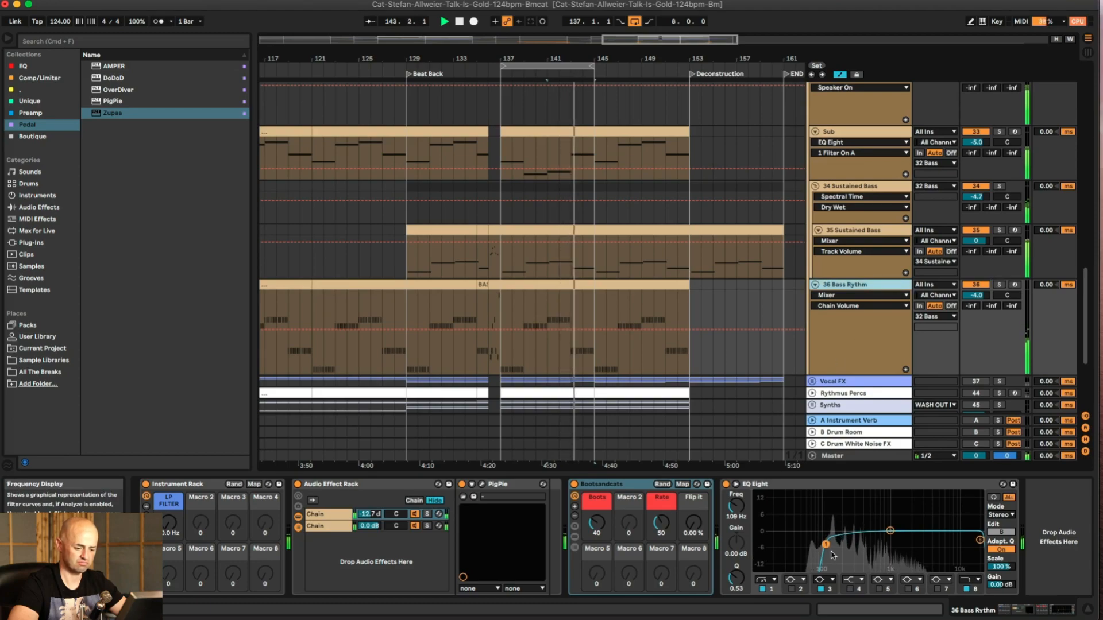
Step: Add a wide EQ Eight boost of 7.31 dB at 2.61 kHz on Bass Rythm and disable band 8
drag(825, 545, 918, 513)
click(968, 590)
click(967, 590)
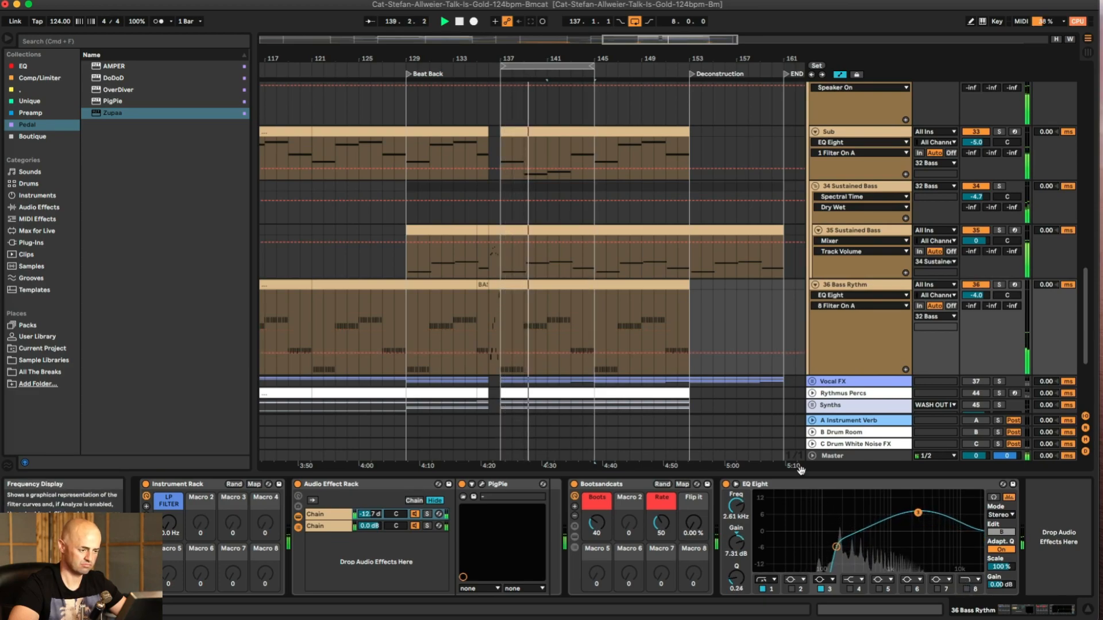
Step: Search all browser content for "phaser" and insert Phaser-Flanger between Bootsandcats and EQ Eight
click(80, 46)
text(p)
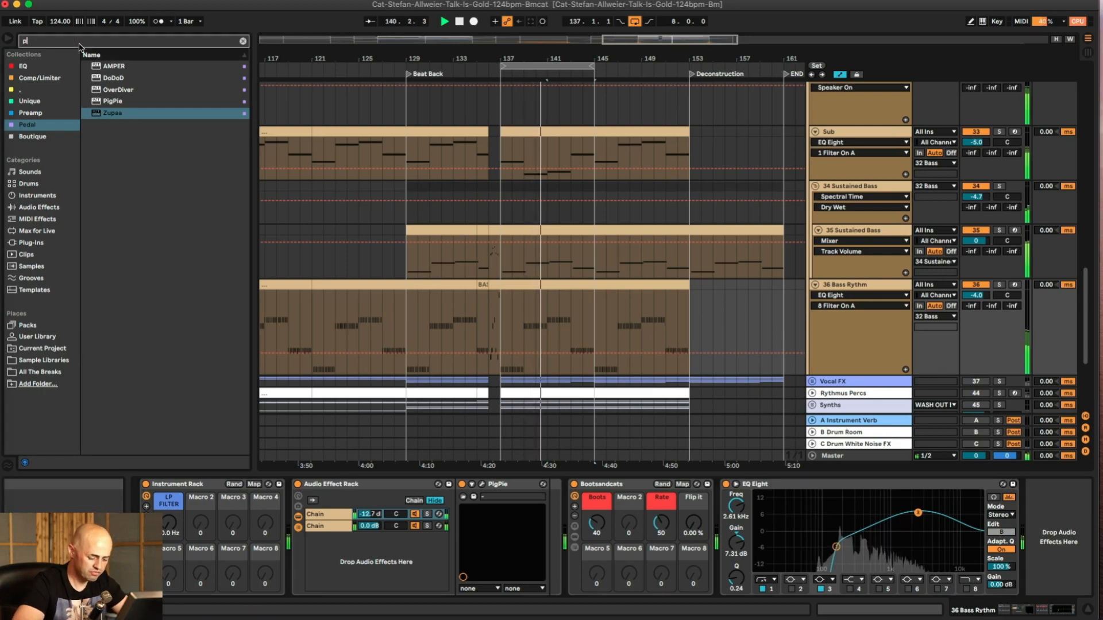
text(haser)
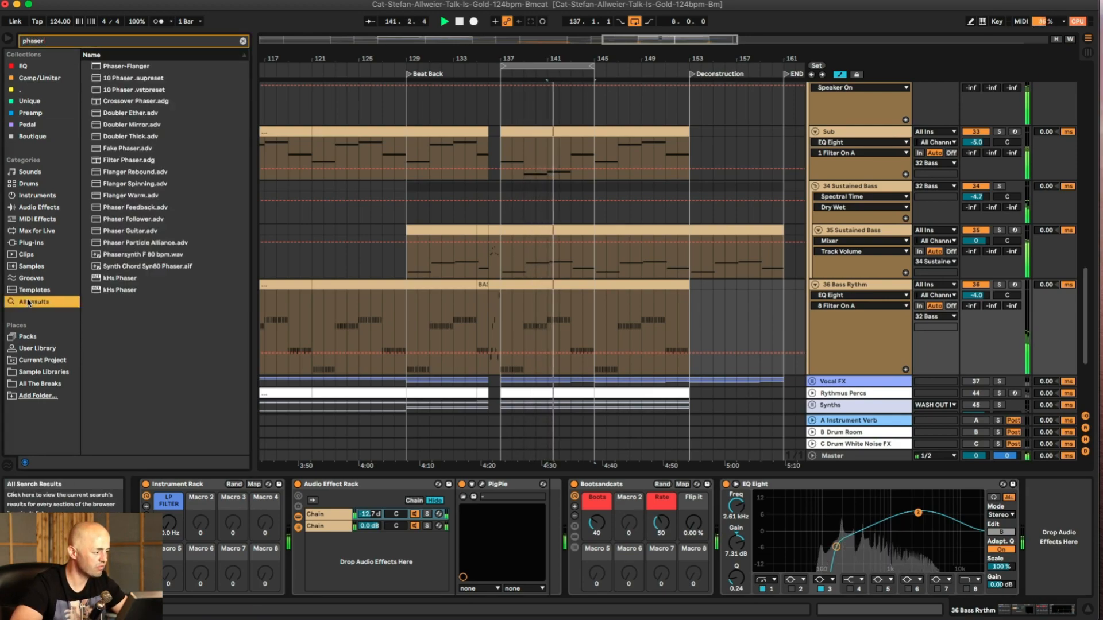
key(Down)
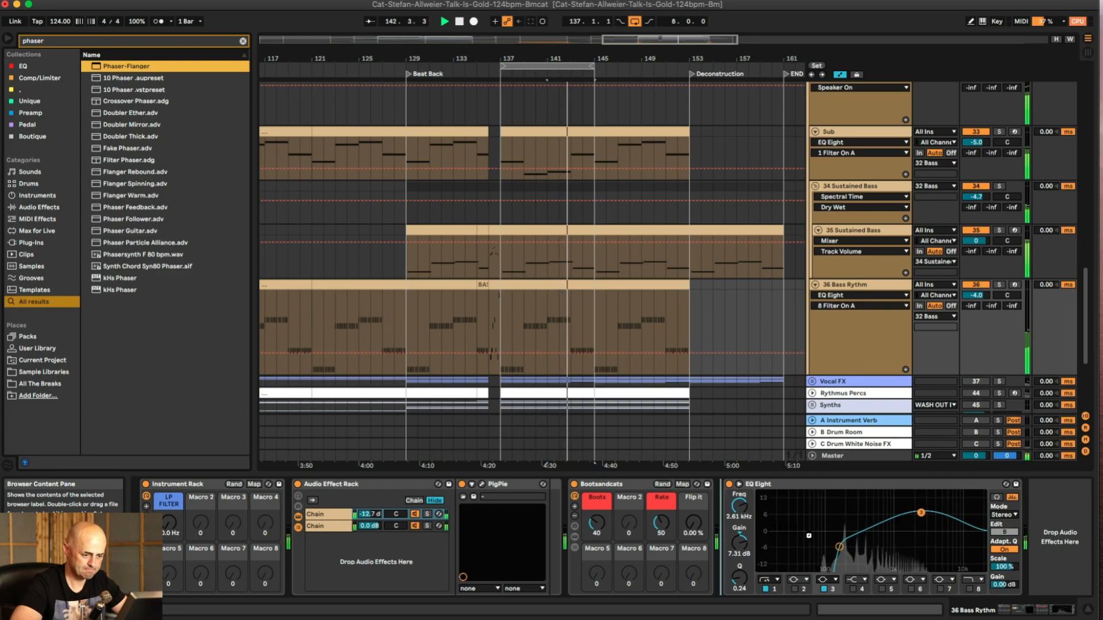
key(Return)
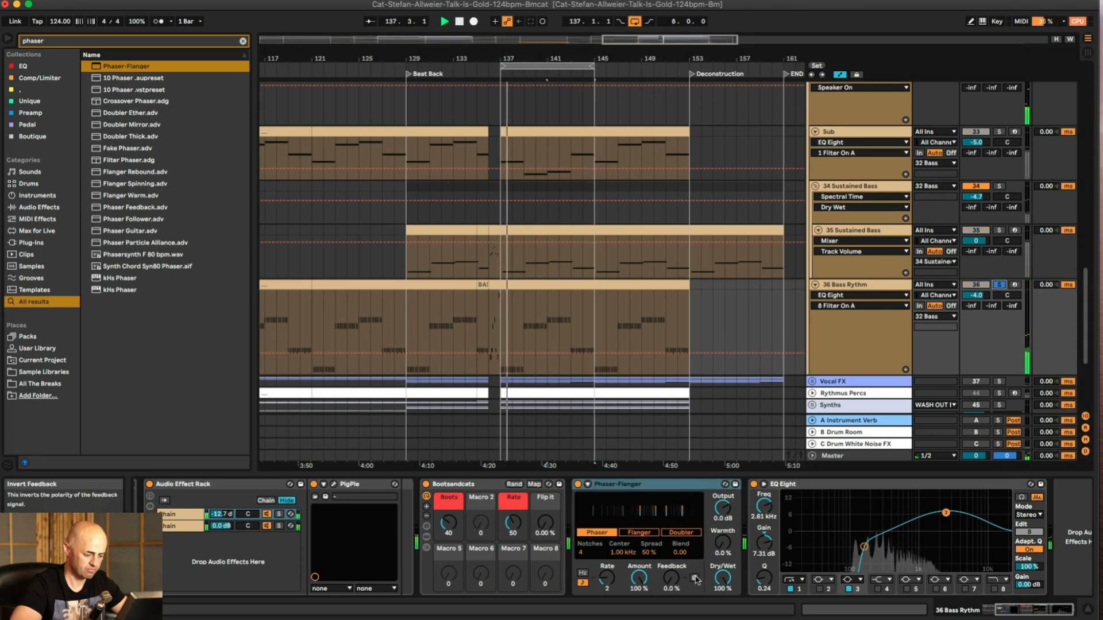
Step: Set the Phaser-Flanger rate to 4 and feedback to 37 %, and move the EQ Eight low cut to 178 Hz
drag(609, 577, 668, 572)
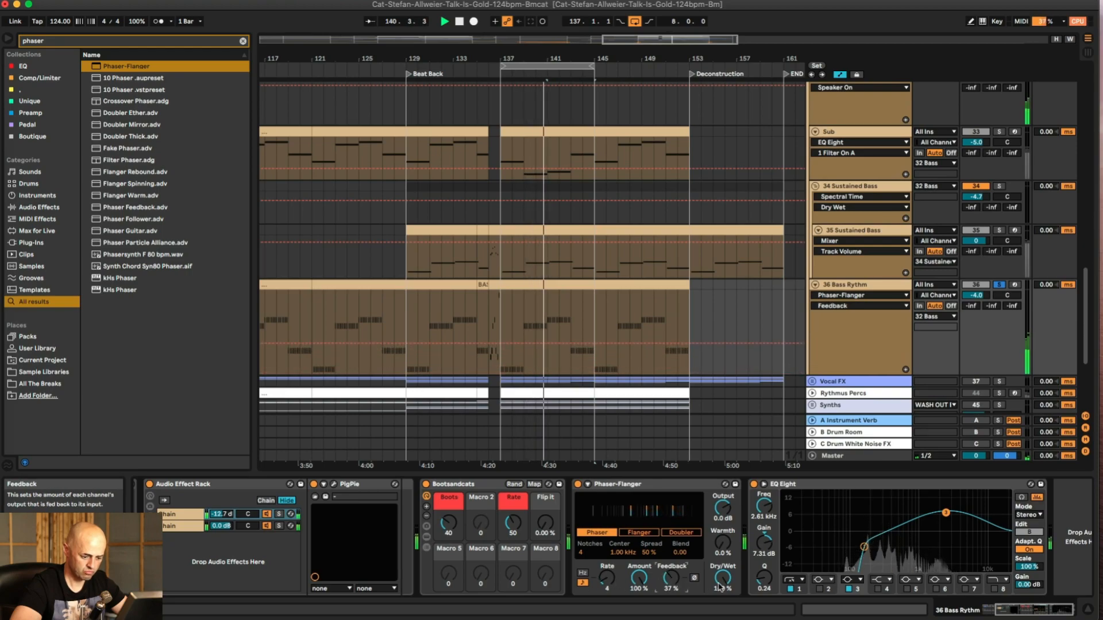
click(867, 548)
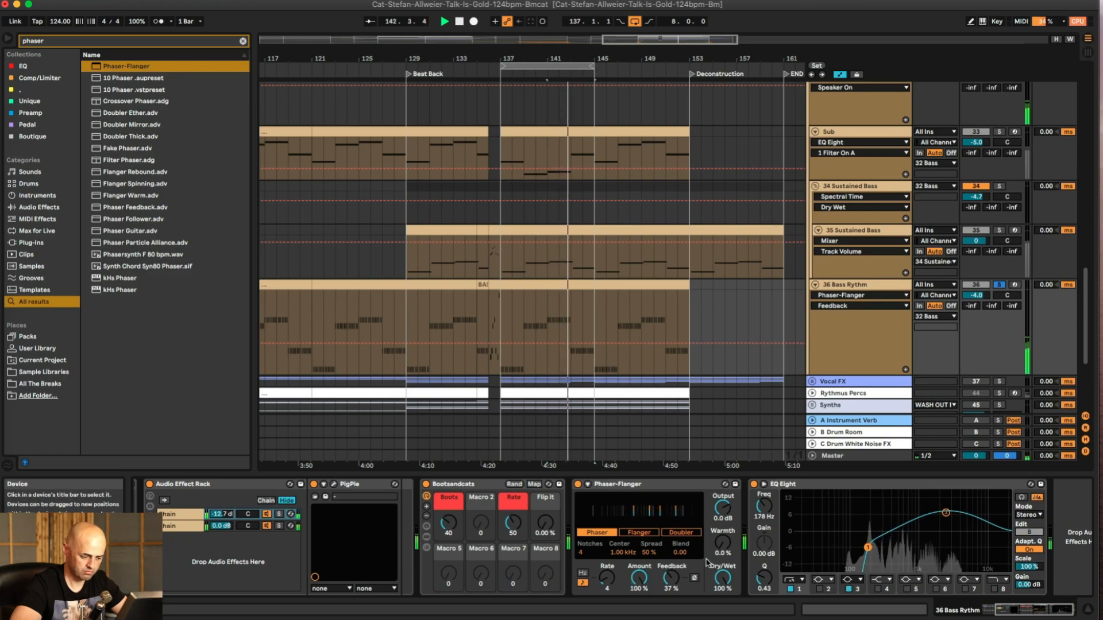
Step: Audition the Flanger and Doubler modes of Phaser-Flanger and return it to Phaser mode
click(647, 533)
click(674, 534)
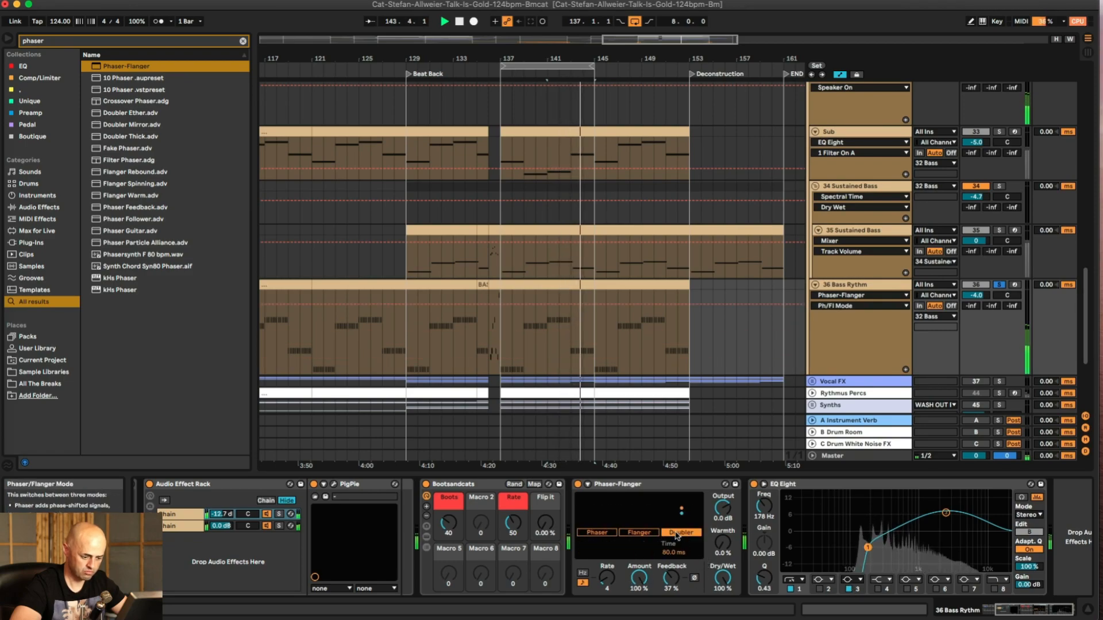
click(597, 533)
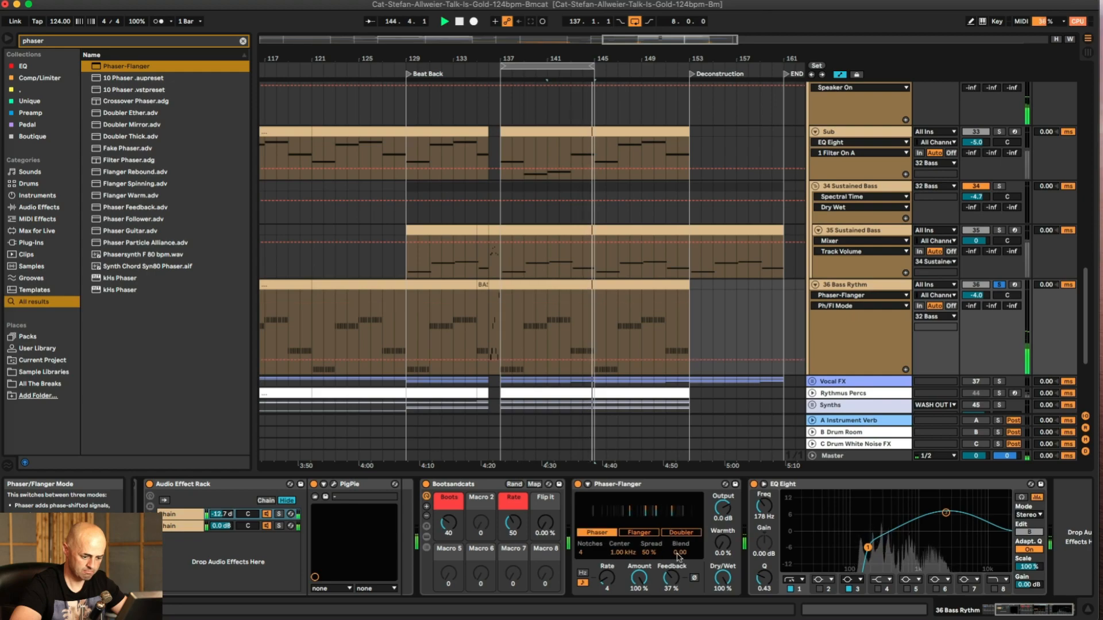
Step: Unsolo the Bass Rythm track and set its track volume to -3.3 dB
click(998, 288)
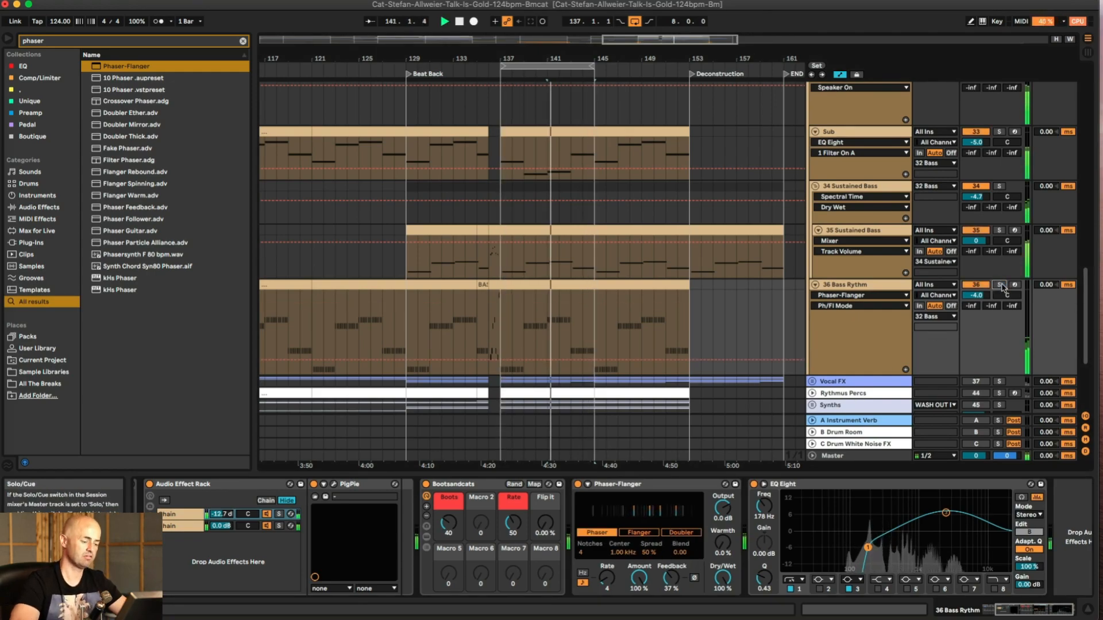
drag(978, 297, 978, 293)
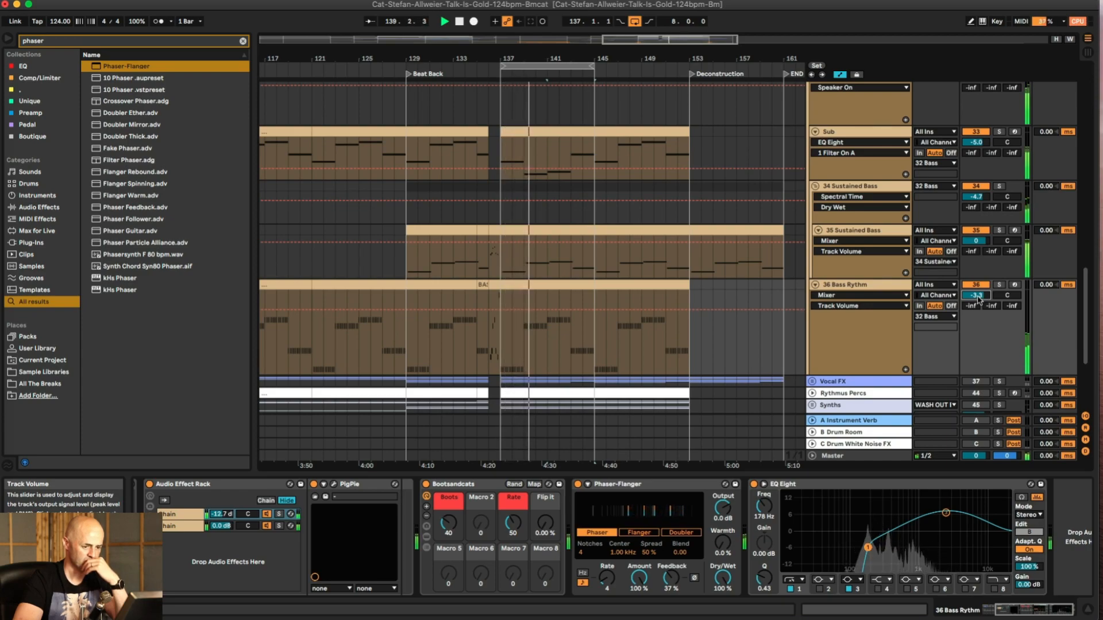
drag(710, 59, 574, 63)
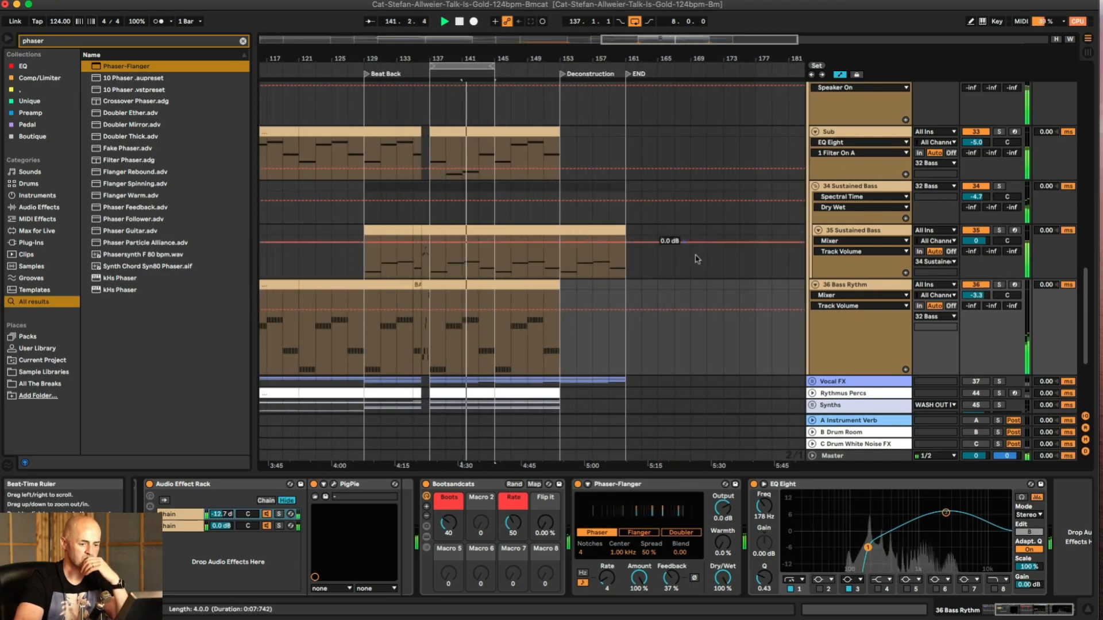
click(897, 284)
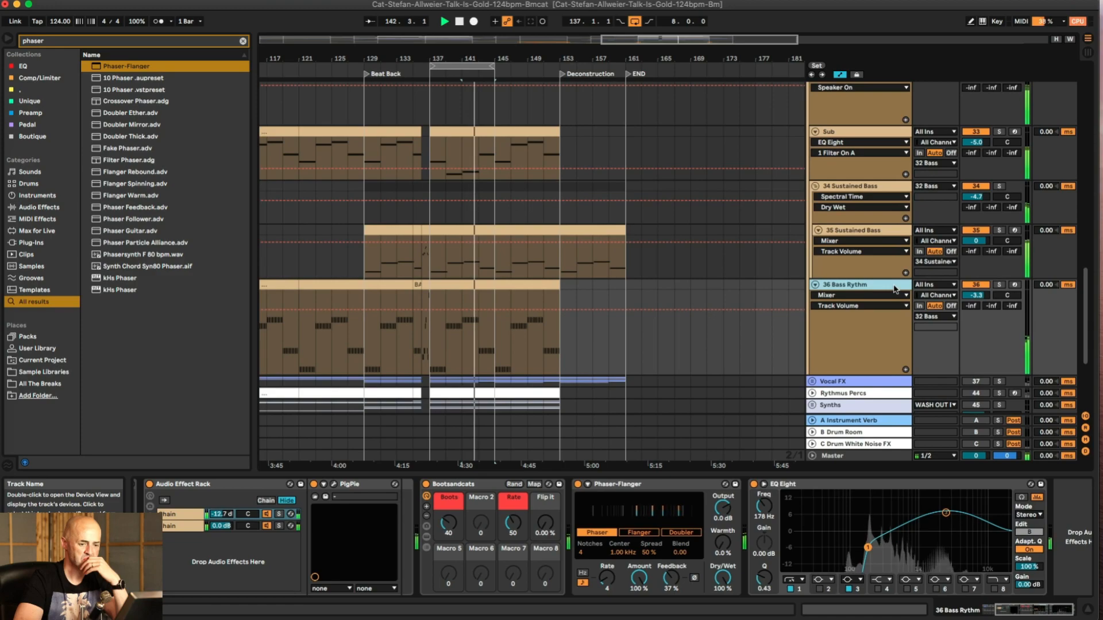
Step: Check the mix with the Bass Rythm track switched off and turn the track back on
click(975, 285)
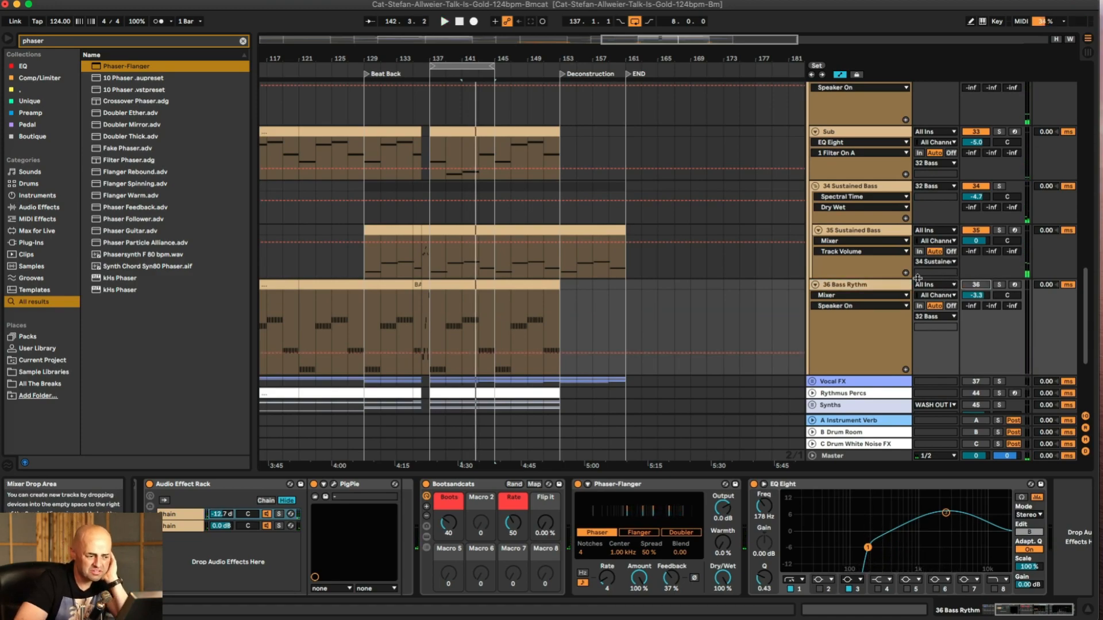
scroll(918, 279, up, 2)
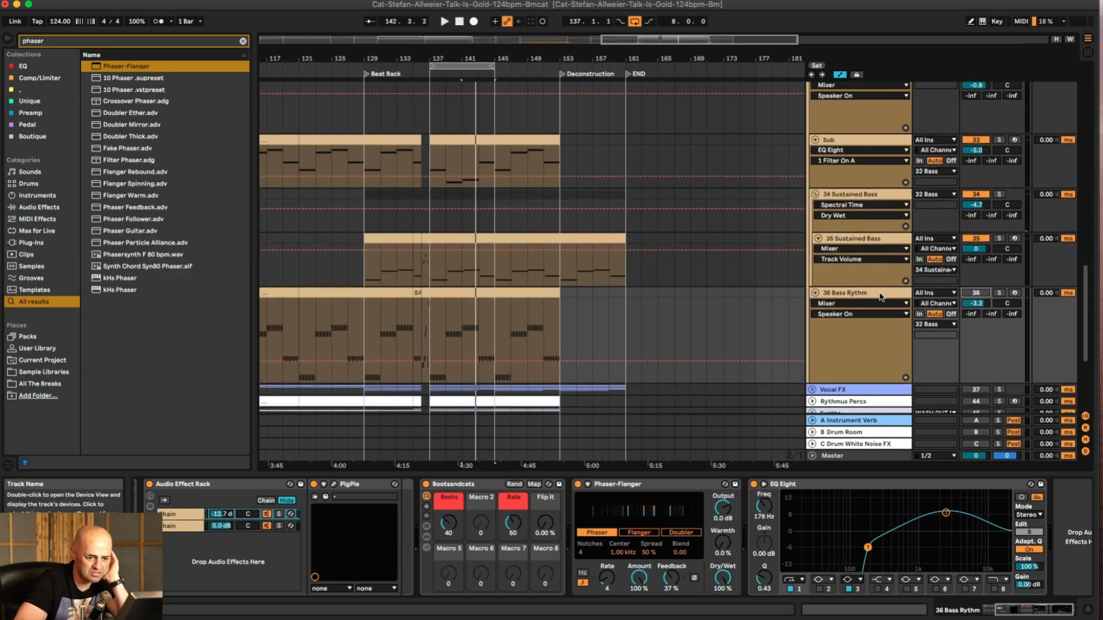
scroll(882, 297, up, 1)
right_click(878, 299)
key(Escape)
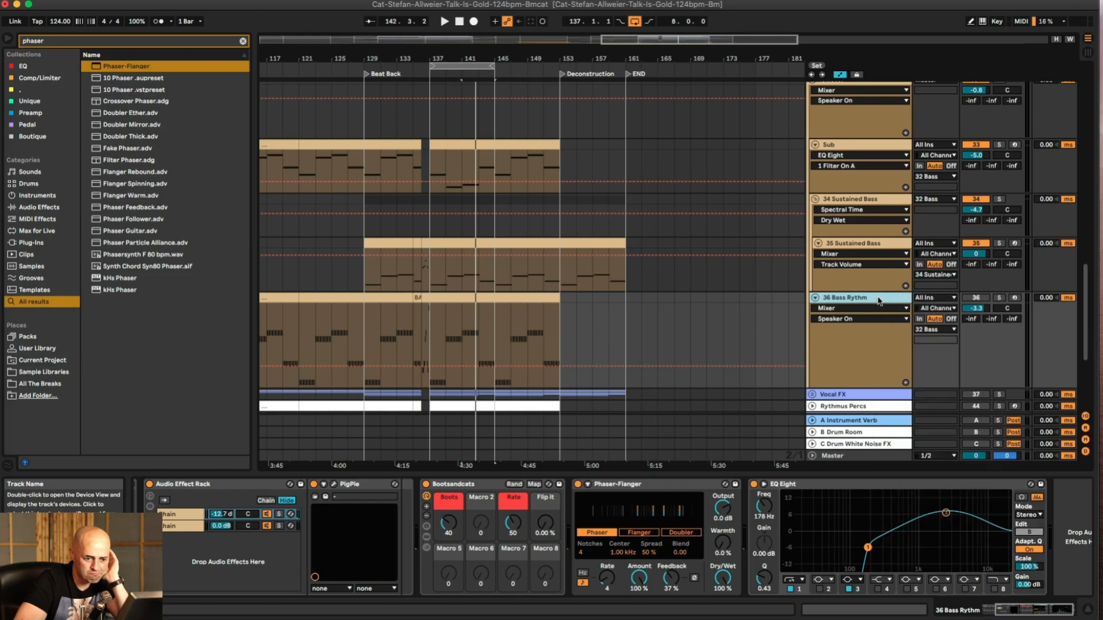
Step: Select the 32 Bass group, clear the browser search and show the Preamp collection
scroll(841, 173, up, 5)
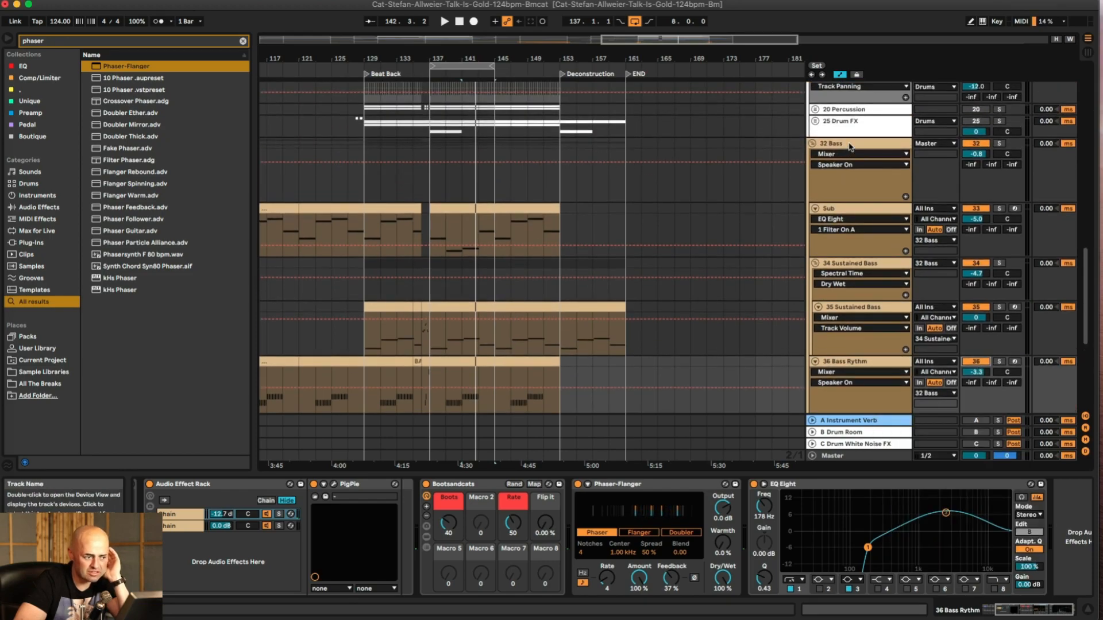
click(850, 145)
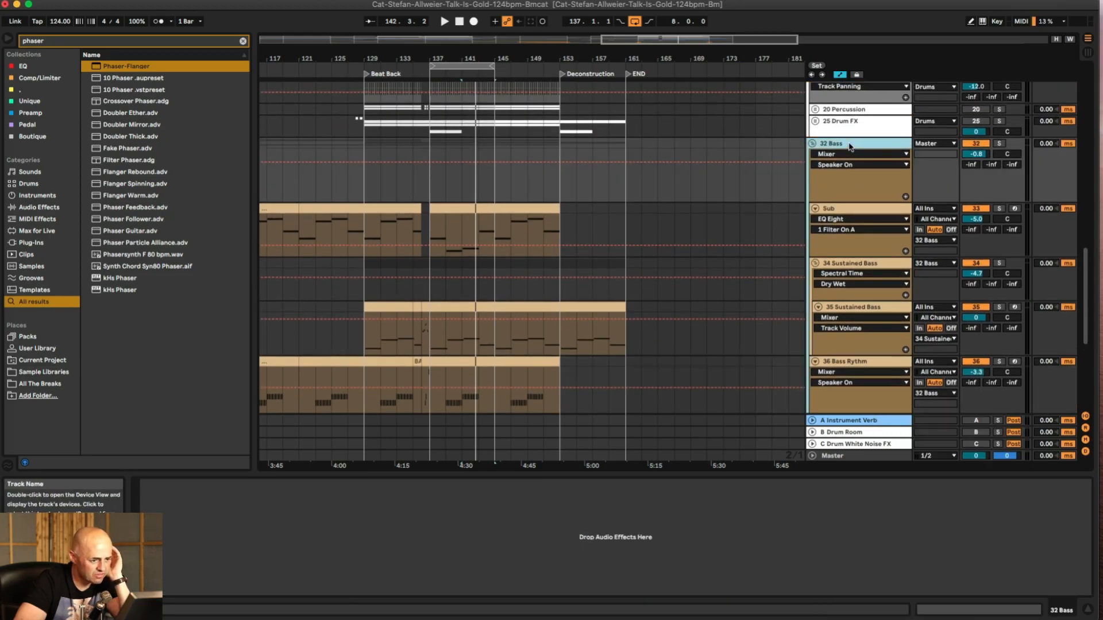
click(243, 41)
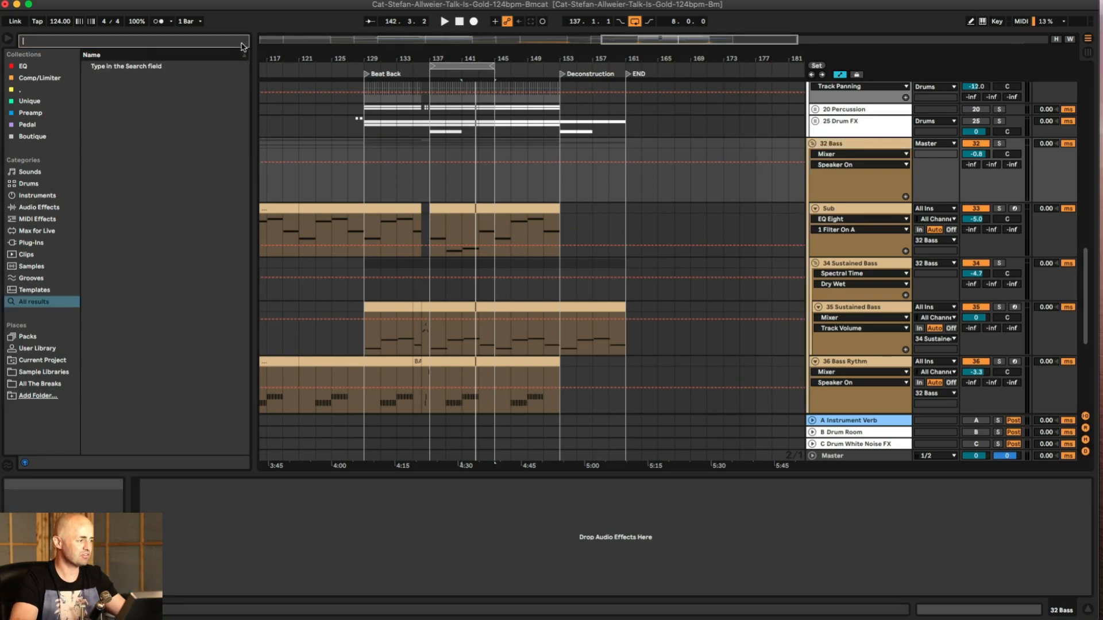
click(36, 115)
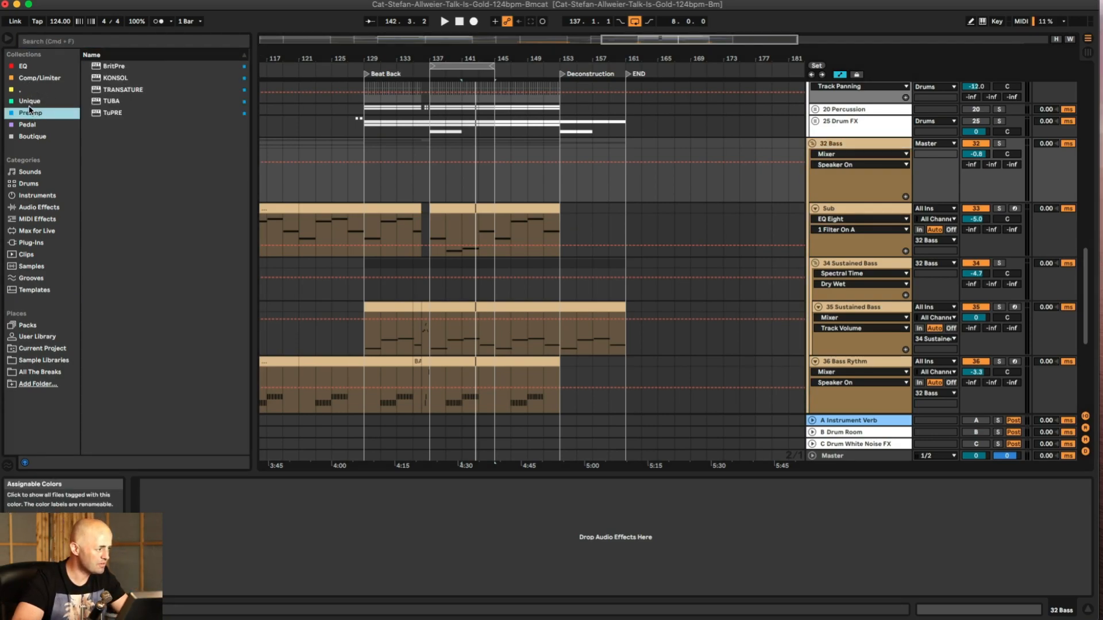
click(25, 101)
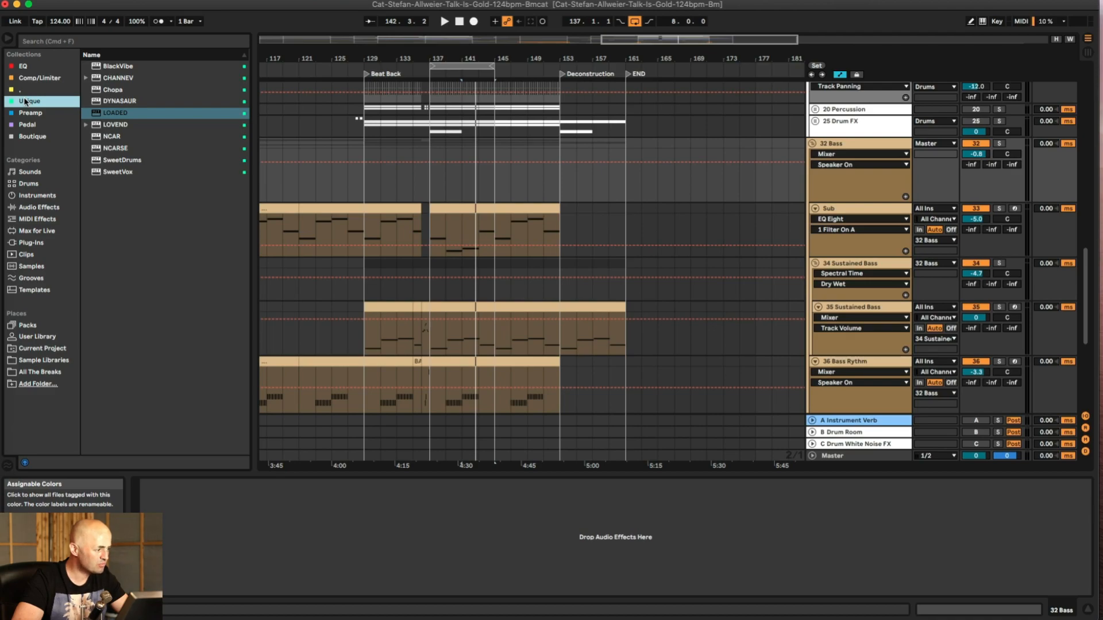
click(29, 113)
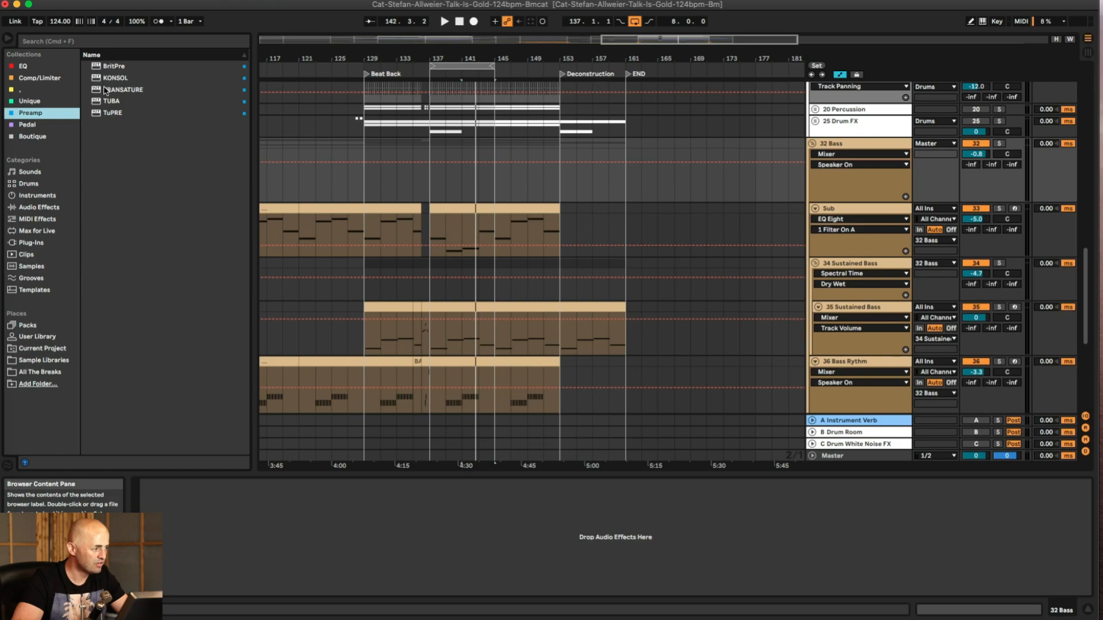
Step: Insert TUBA on the 32 Bass group, try its Mic/Line switch and raise its Level during playback
drag(104, 105, 274, 180)
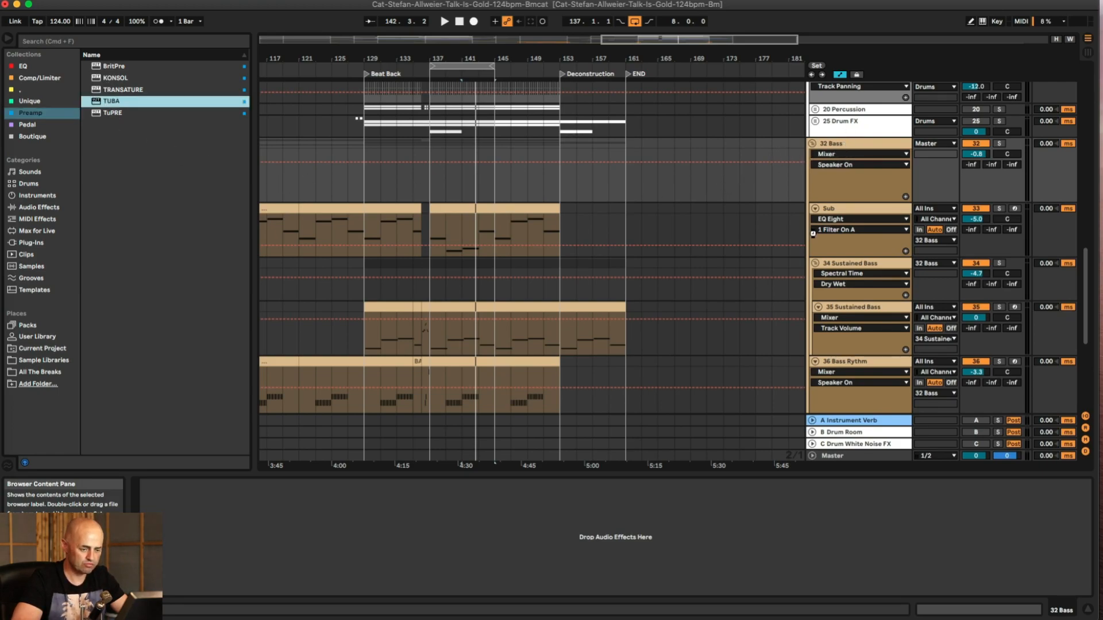
drag(573, 348, 556, 352)
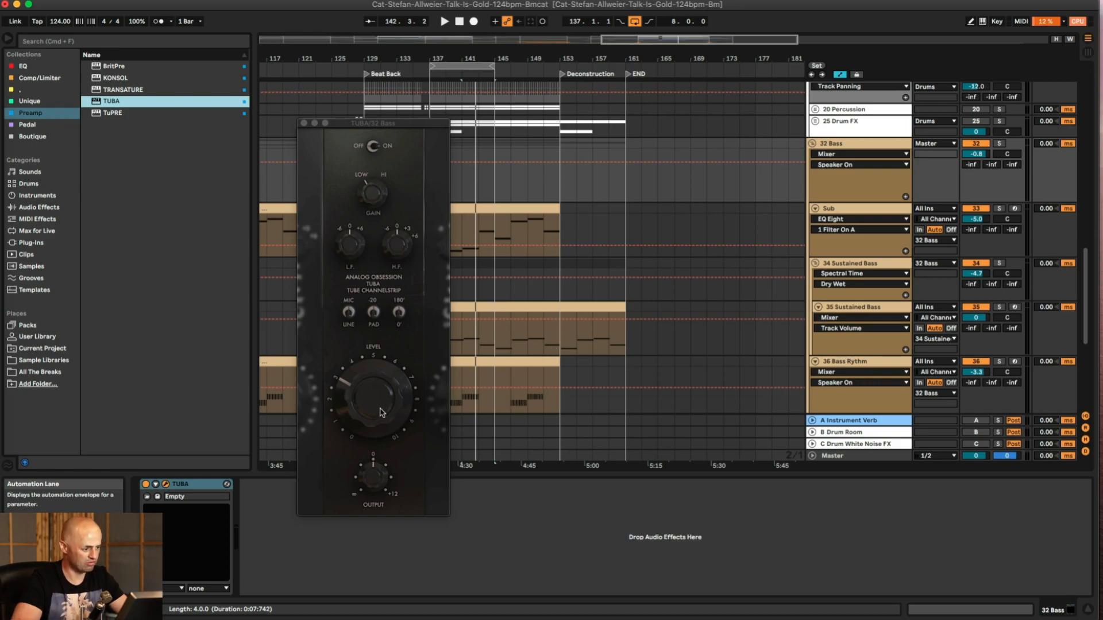
key(space)
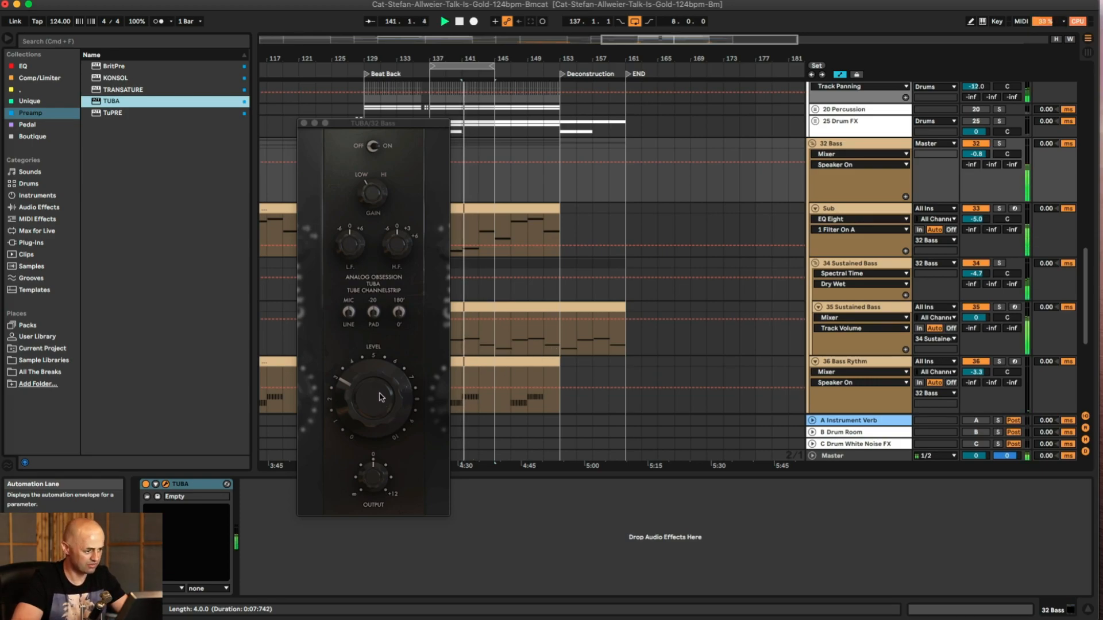
click(349, 312)
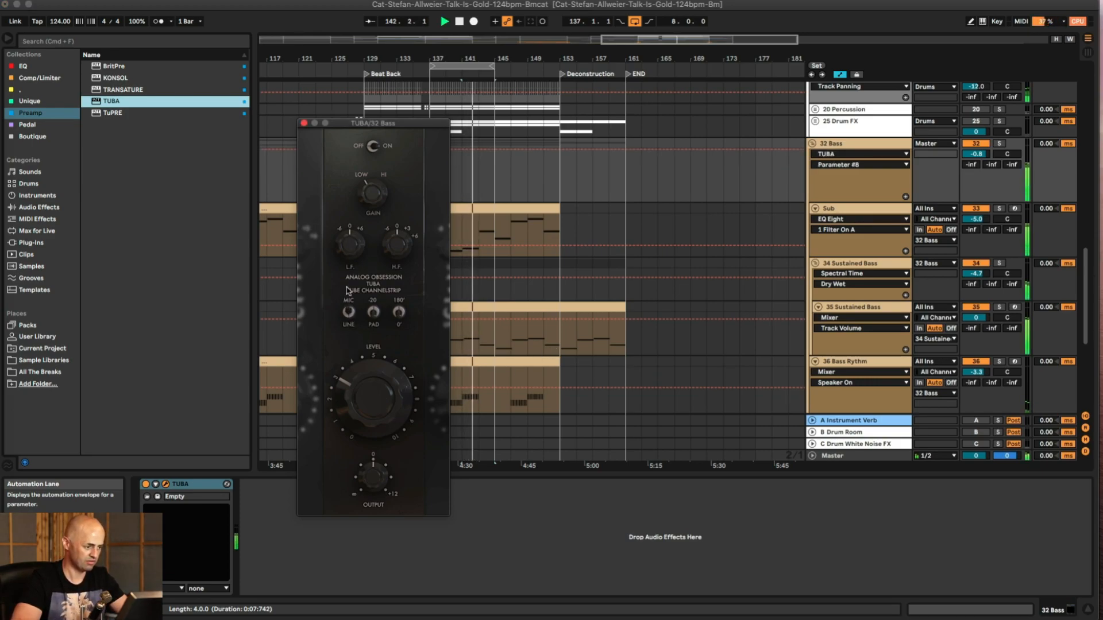
drag(370, 405, 379, 242)
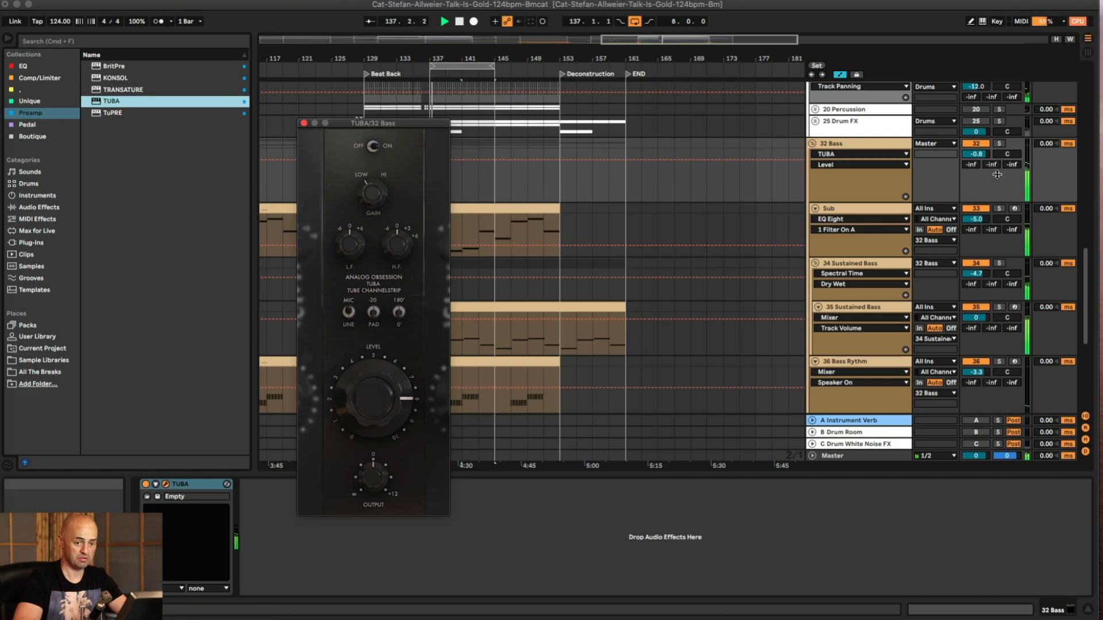
Step: Solo the 32 Bass group and compare its sound with TUBA switched off and on
click(1001, 144)
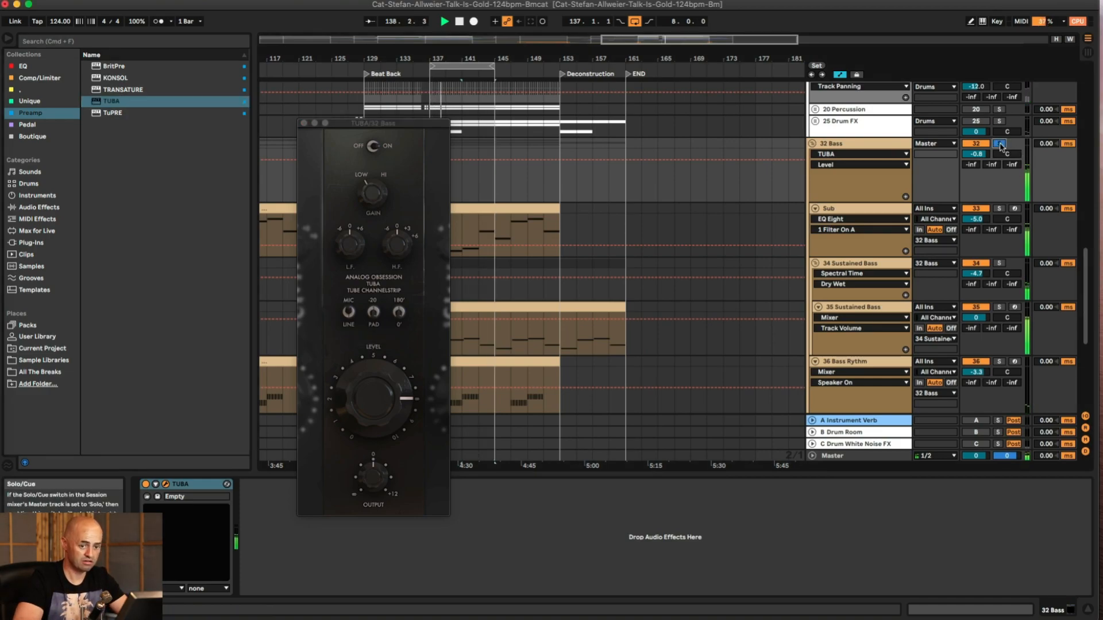
click(145, 485)
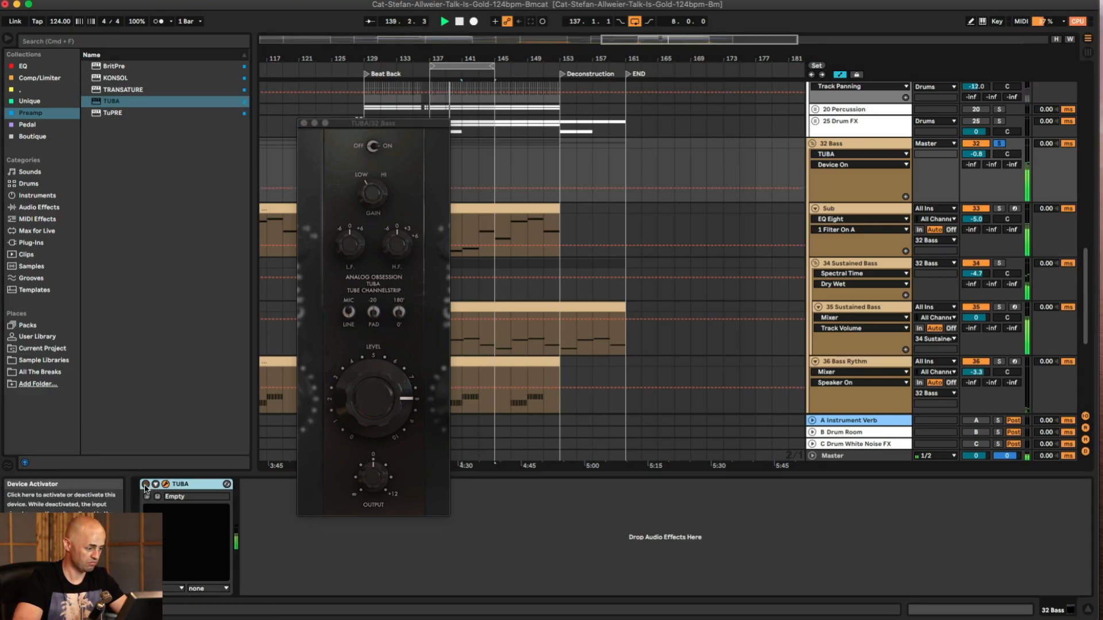
click(146, 485)
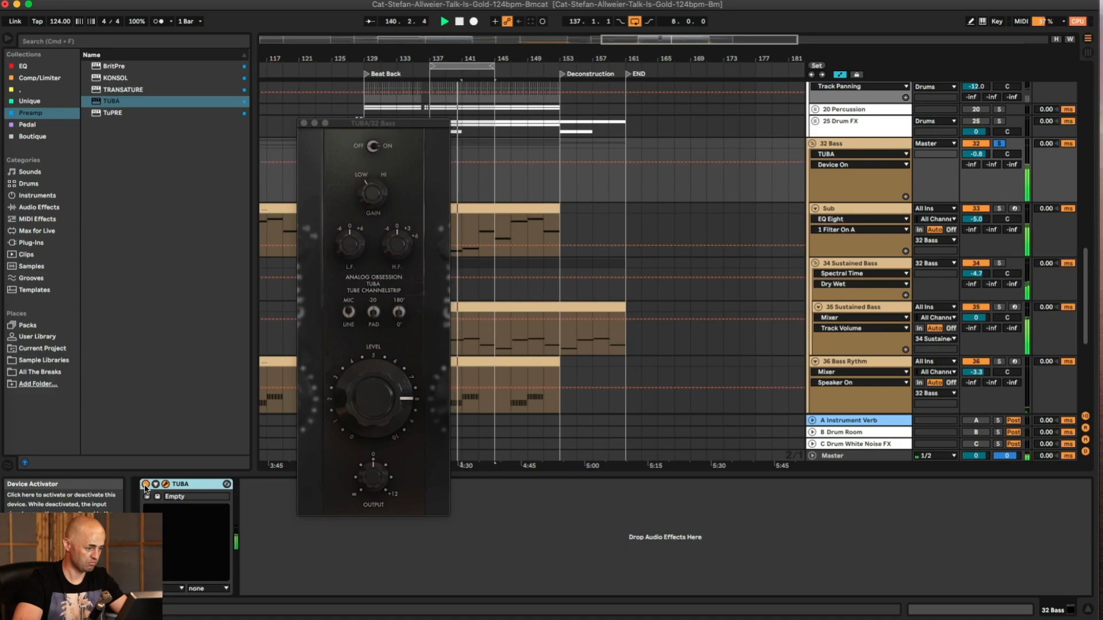
Step: Audition TUBA's settings with low gain at 6 dB, high gain at 3 dB, the pad switch and a 20 dB level
drag(348, 244, 347, 153)
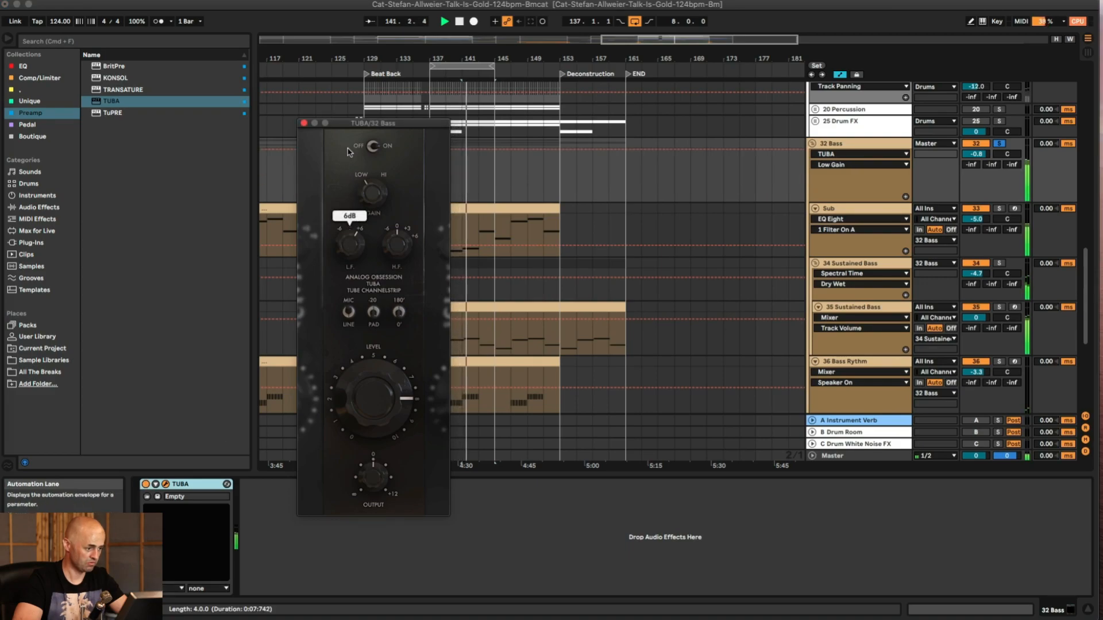
drag(349, 243, 361, 296)
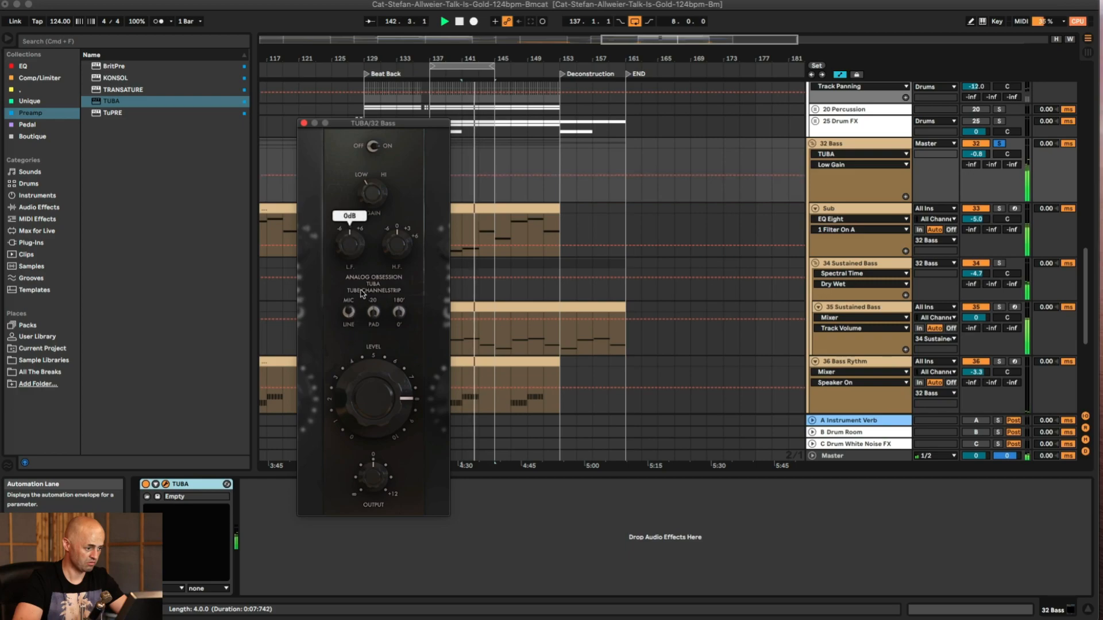
drag(397, 244, 392, 182)
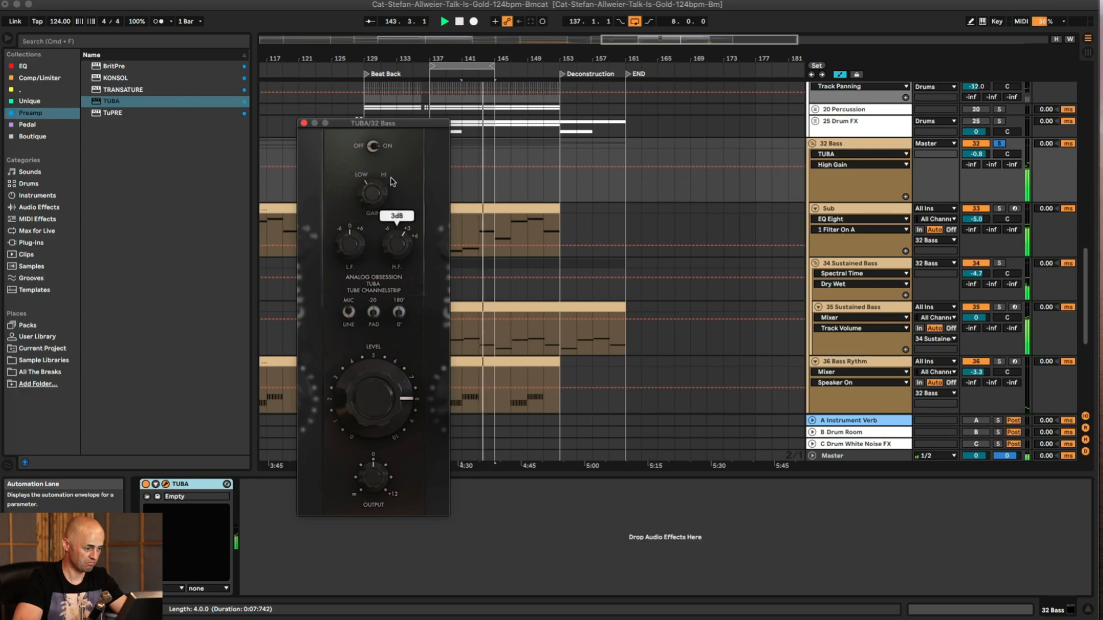
click(373, 314)
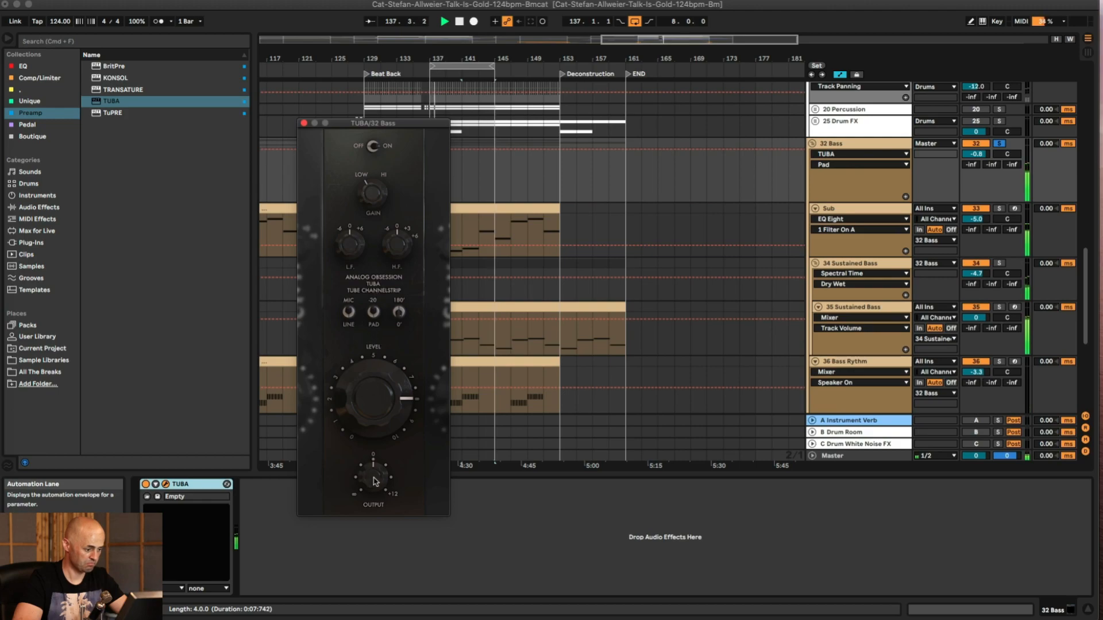
drag(377, 426, 378, 397)
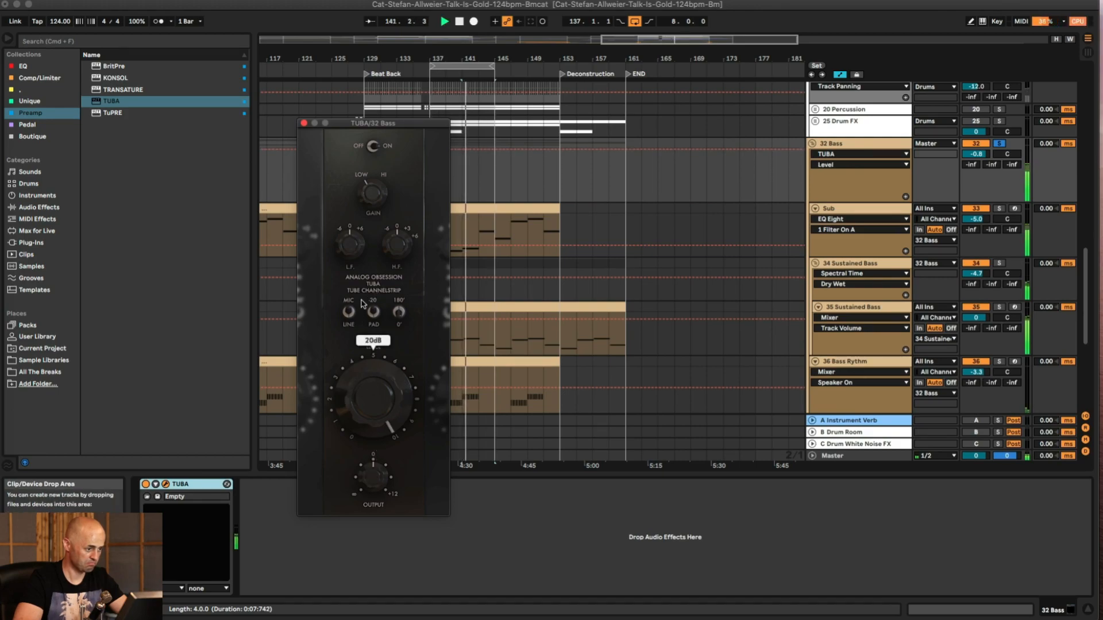
Step: Replace TUBA with TuPRE on the 32 Bass group and set TuPRE's gain to 24.0 dB
click(195, 486)
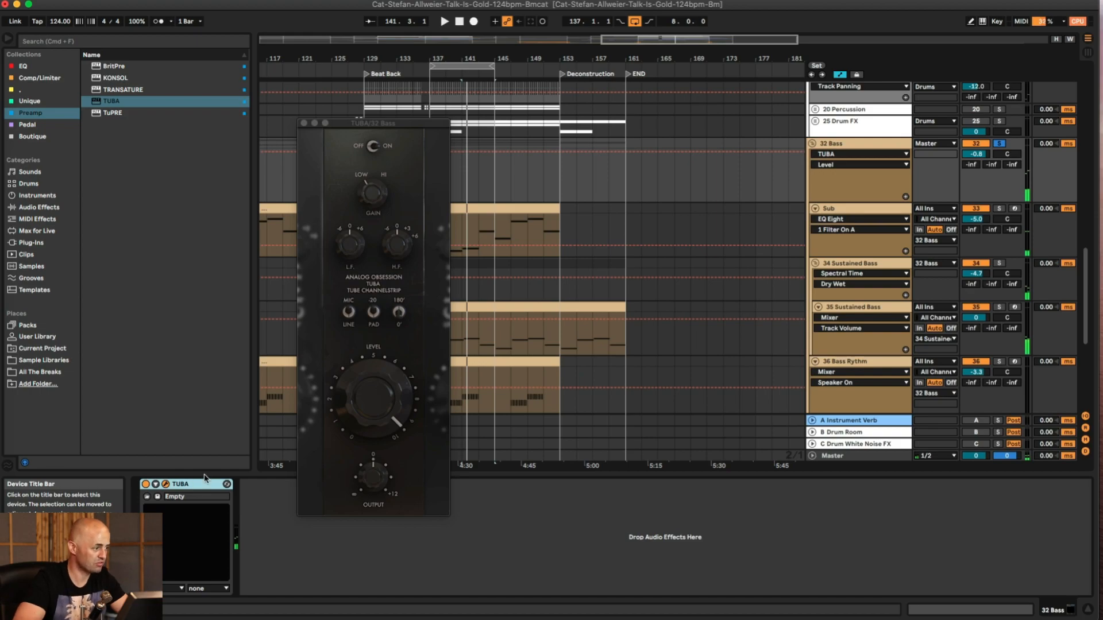
key(Delete)
drag(105, 115, 193, 312)
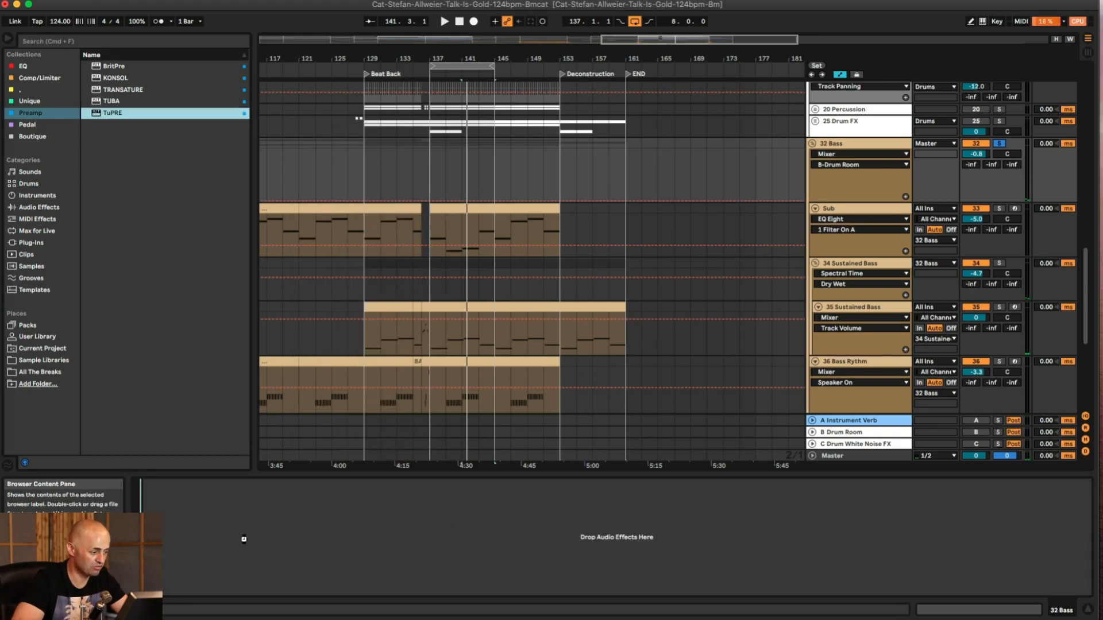
drag(255, 545, 256, 546)
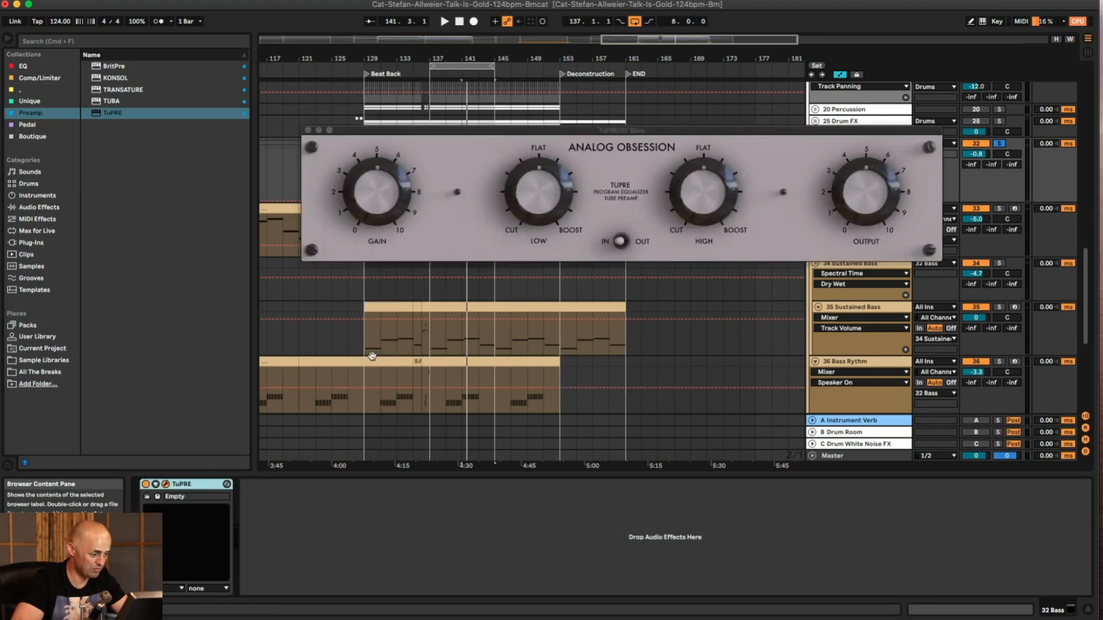
drag(374, 214, 377, 123)
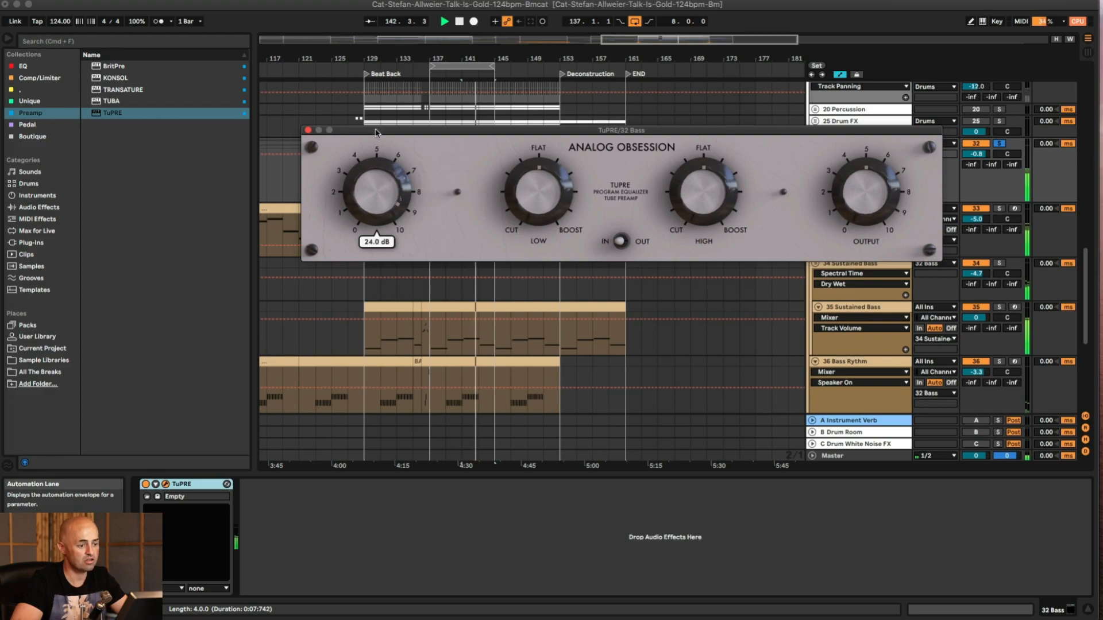
Step: Bypass TuPRE and insert BritPre after it on the 32 Bass group, adjusting BritPre's gain
click(146, 485)
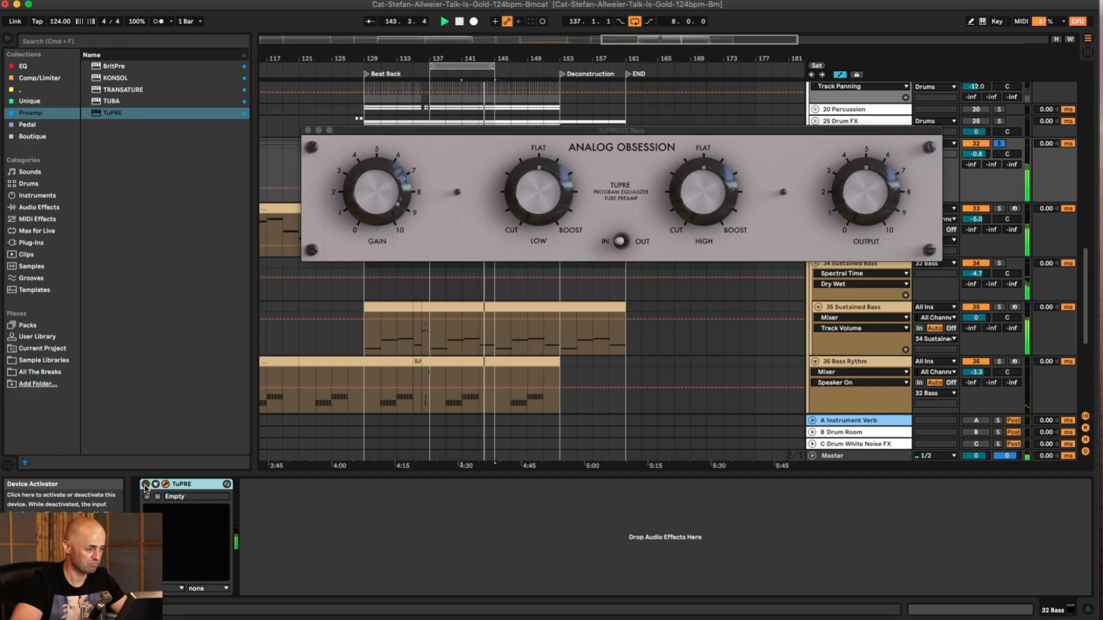
click(146, 485)
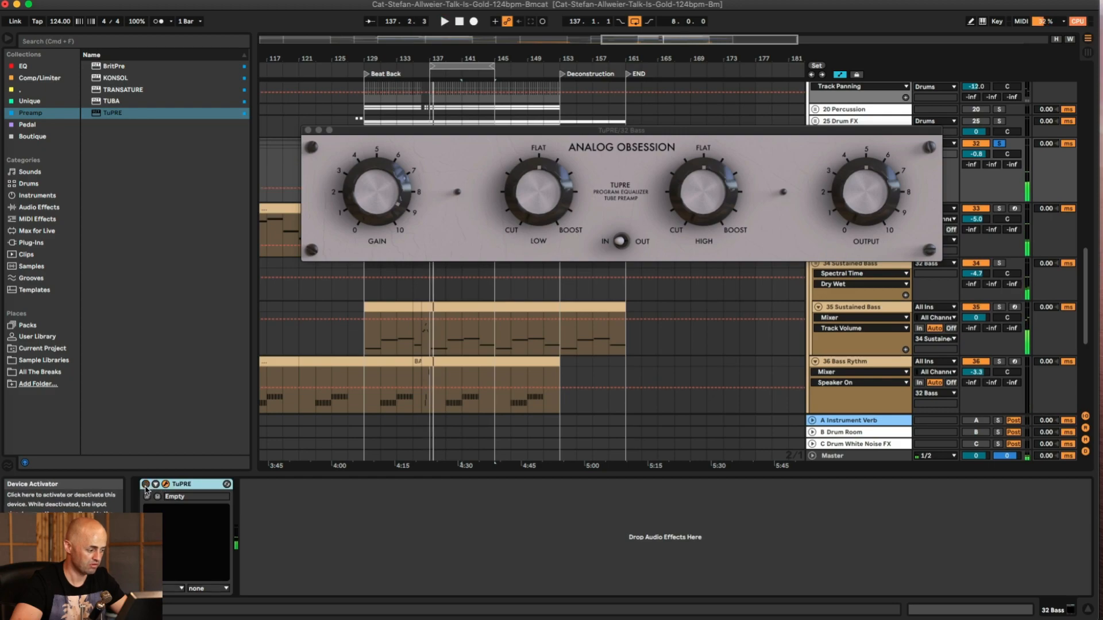
drag(105, 69, 319, 497)
drag(393, 172, 393, 167)
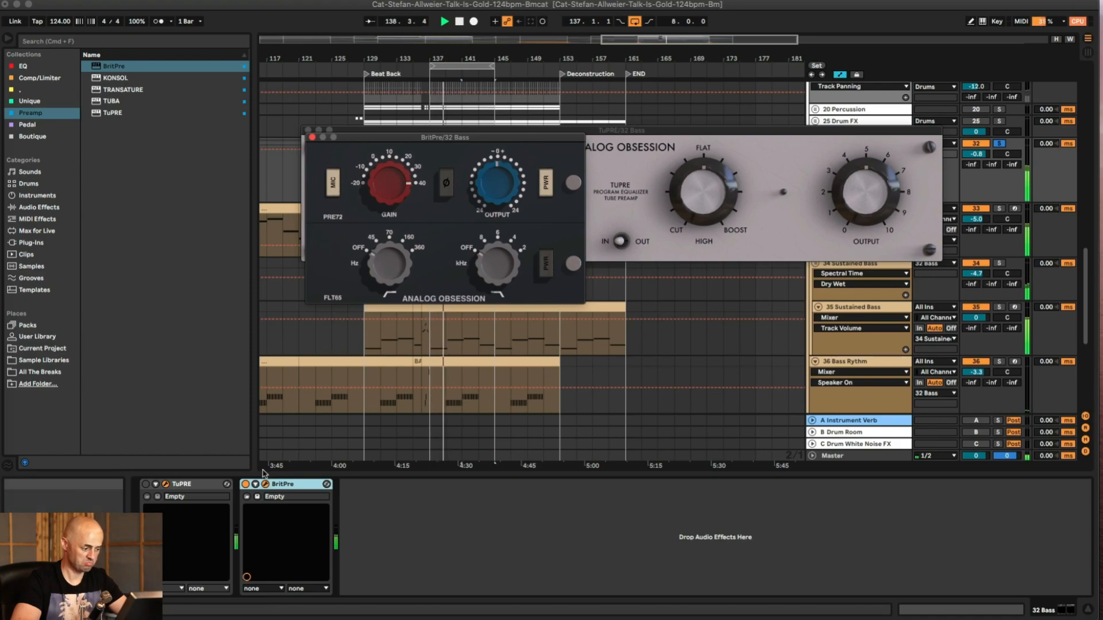
Step: Map key 3 to the on/off switches of both BritPre and TuPRE so they toggle together
key(super+k)
click(246, 486)
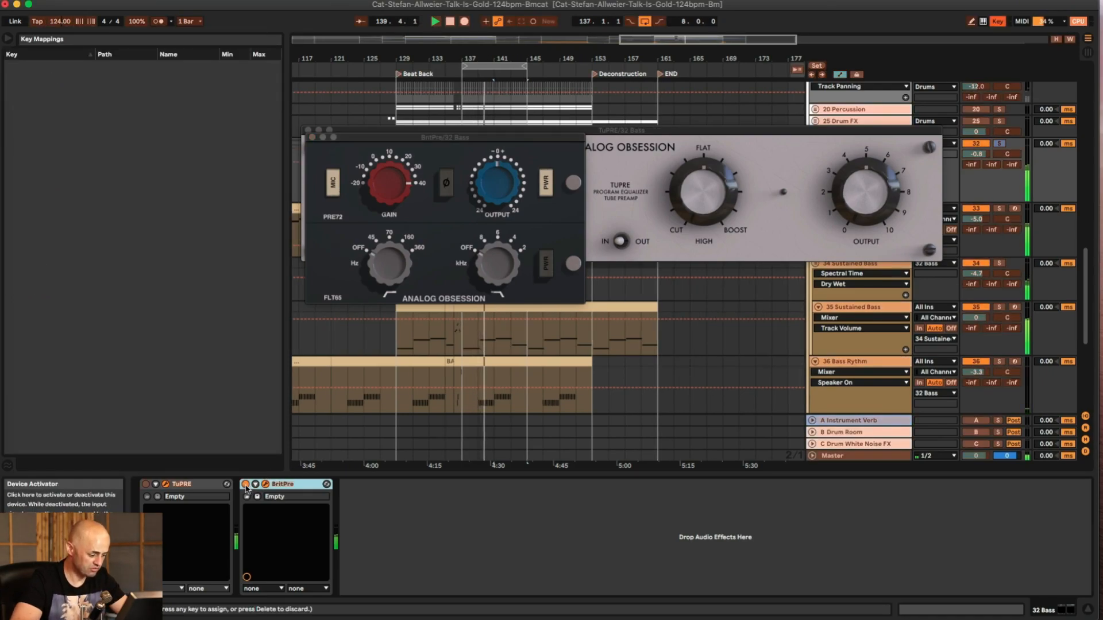
key(3)
click(146, 485)
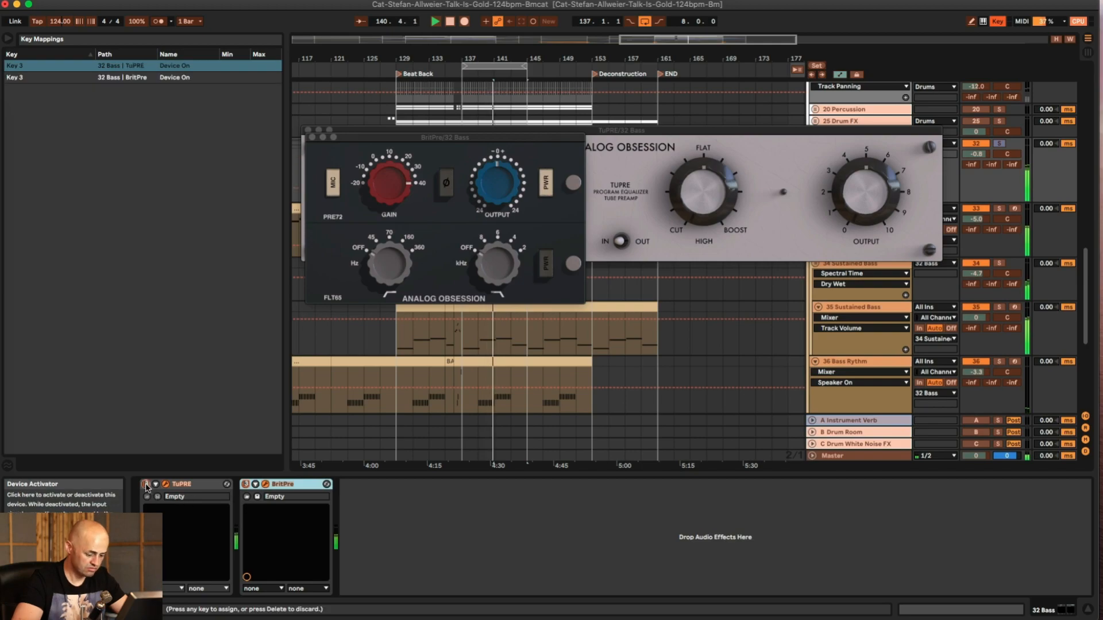
Step: Leave key mapping and compare BritPre with TuPRE on the 32 Bass group, in solo and within the full mix
key(super+k)
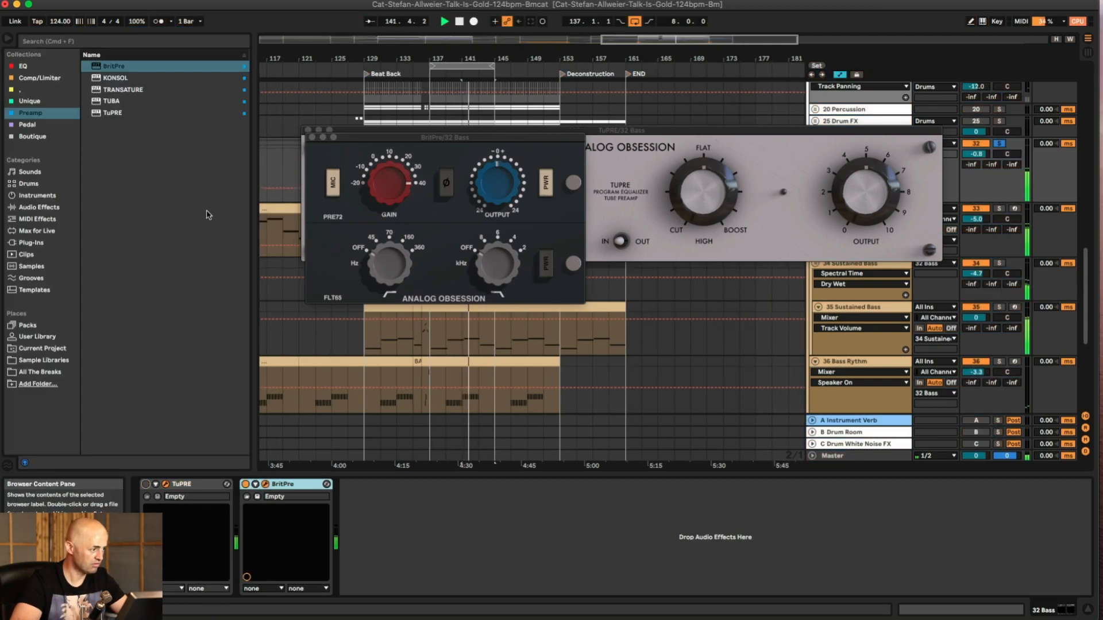
key(3)
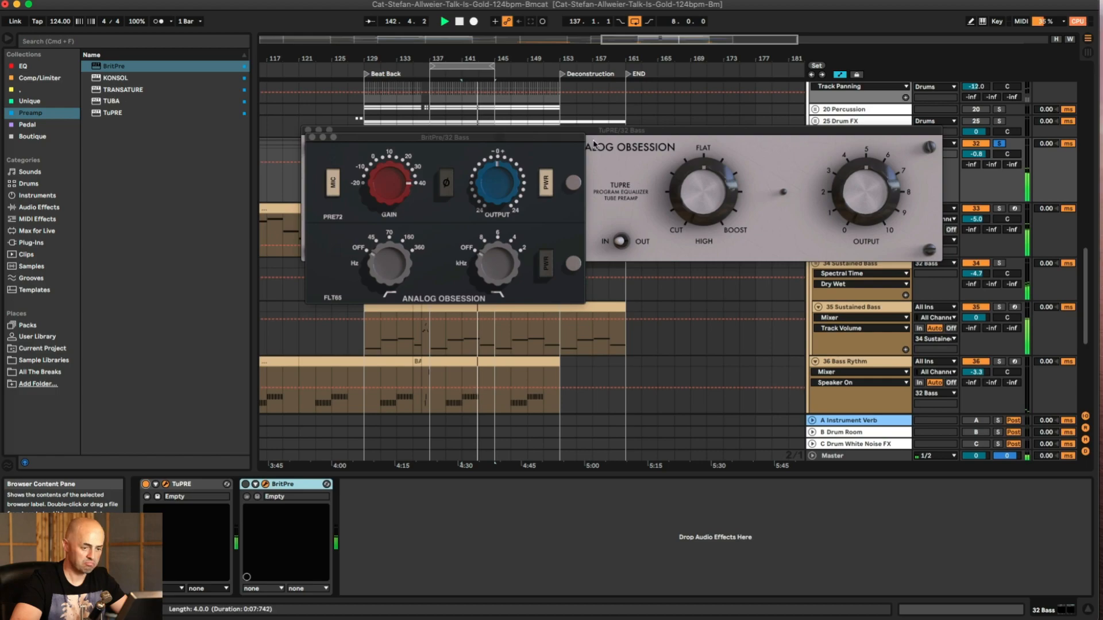
click(998, 144)
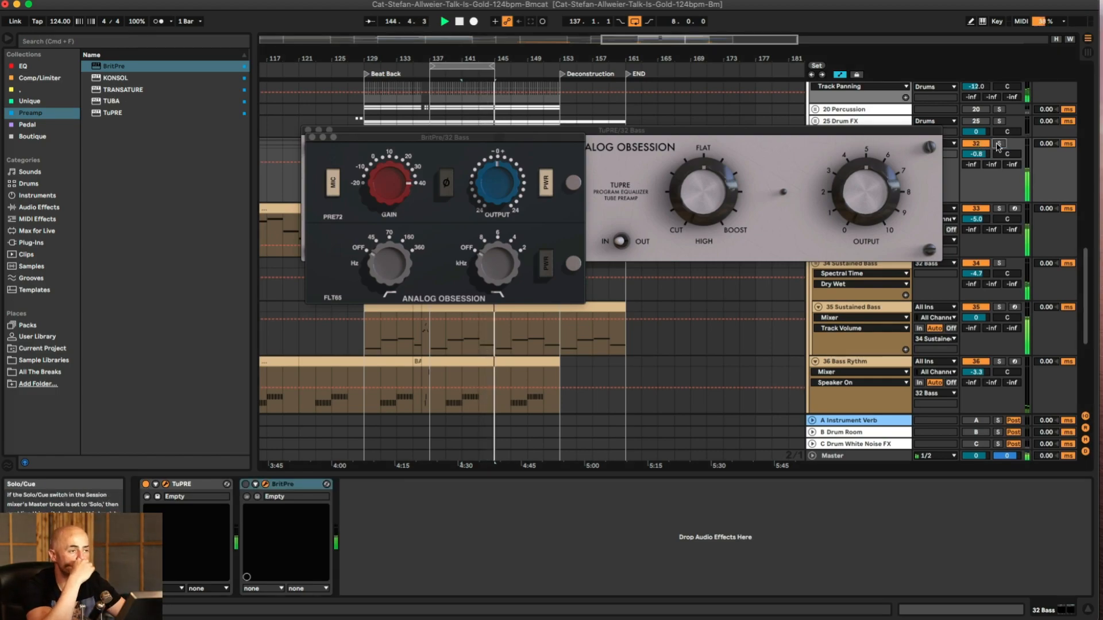
key(3)
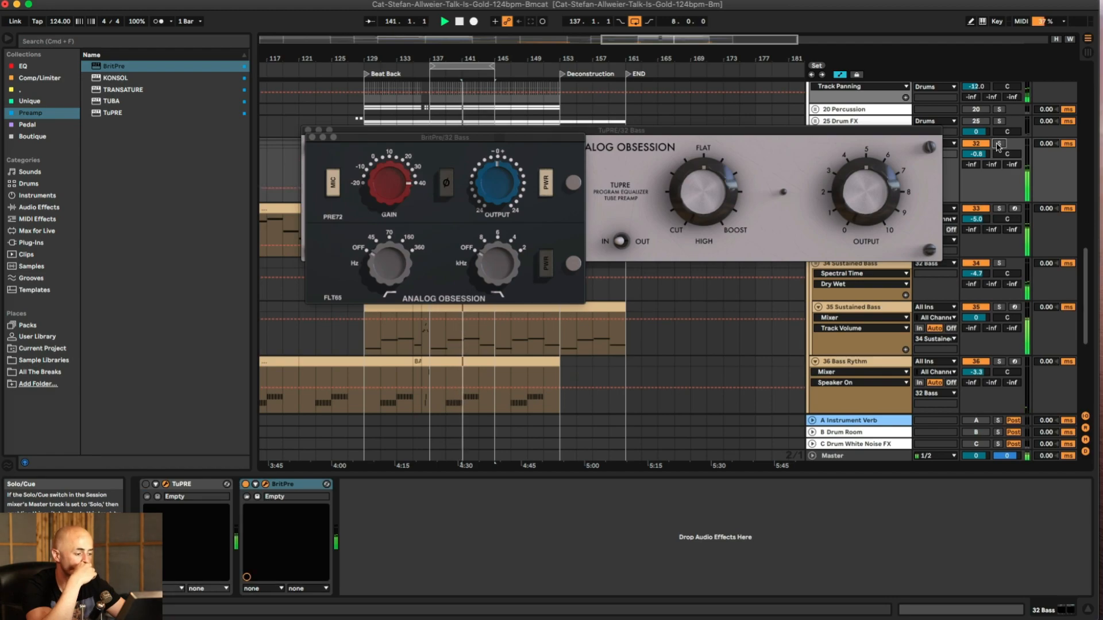
Step: Remove TuPRE from the 32 Bass group and insert TRANSATURE after BritPre
click(202, 487)
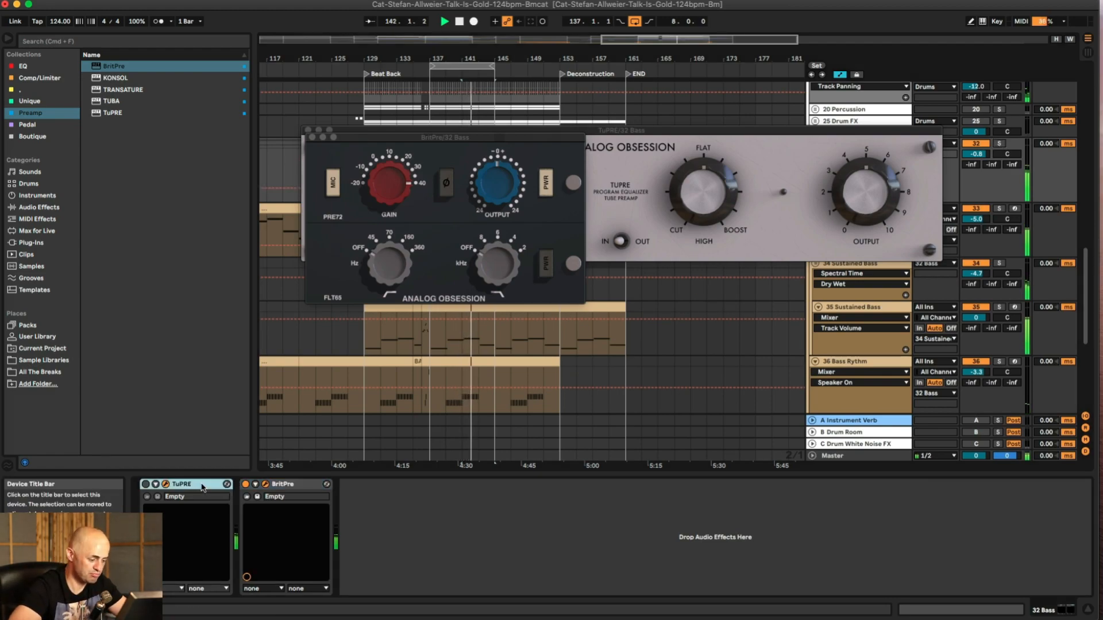
key(Delete)
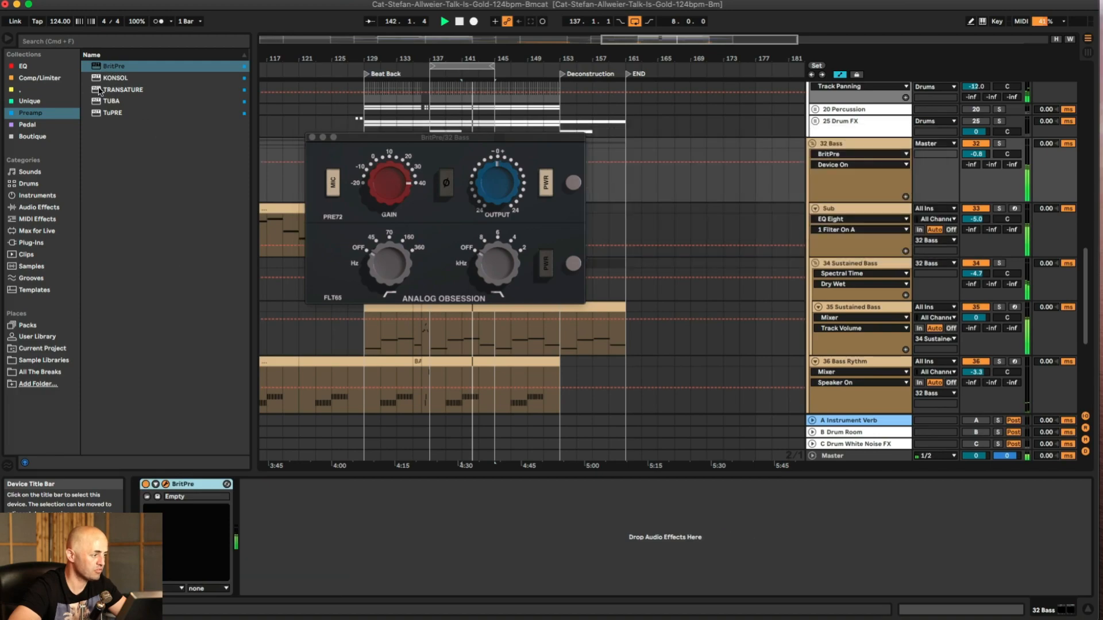
click(107, 91)
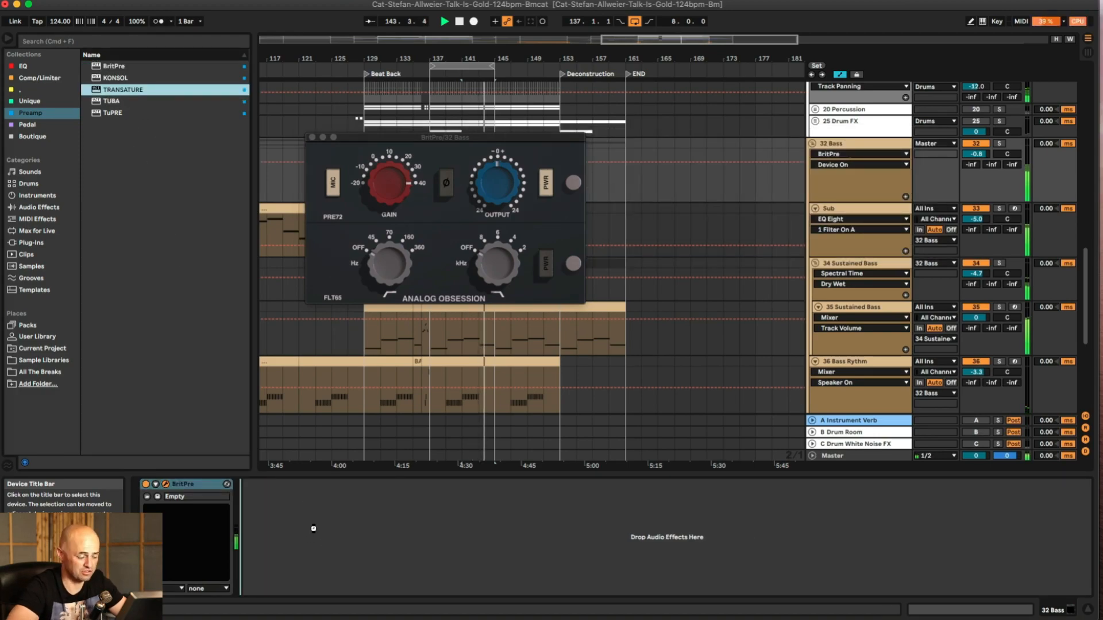
Step: Map TRANSATURE's on/off switch to the toggle key used by BritPre so the two preamps alternate
key(super+k)
click(245, 484)
key(2)
key(super+k)
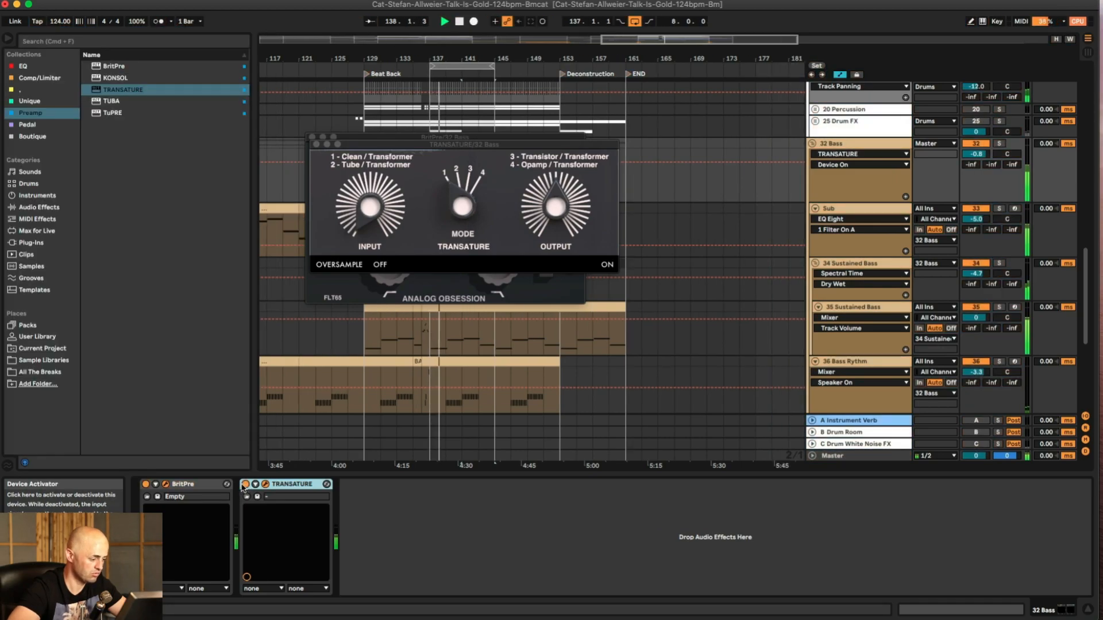
key(2)
Step: Raise TRANSATURE's input, solo the 32 Bass group and set the mode to 2, Tube / Transformer
drag(382, 221, 363, 133)
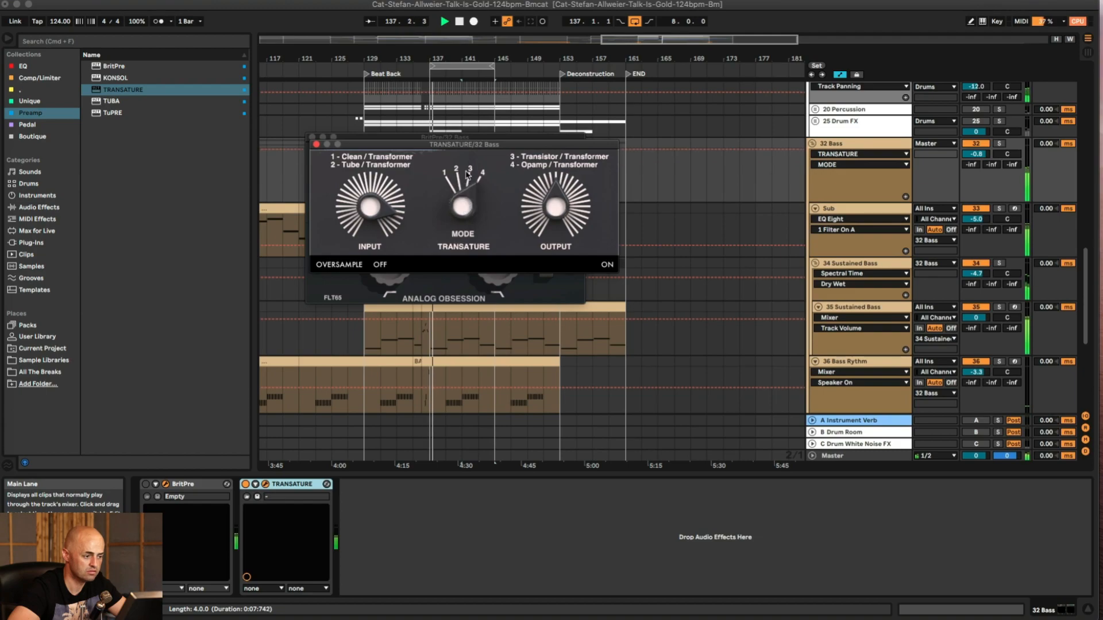
click(999, 144)
drag(463, 206, 464, 221)
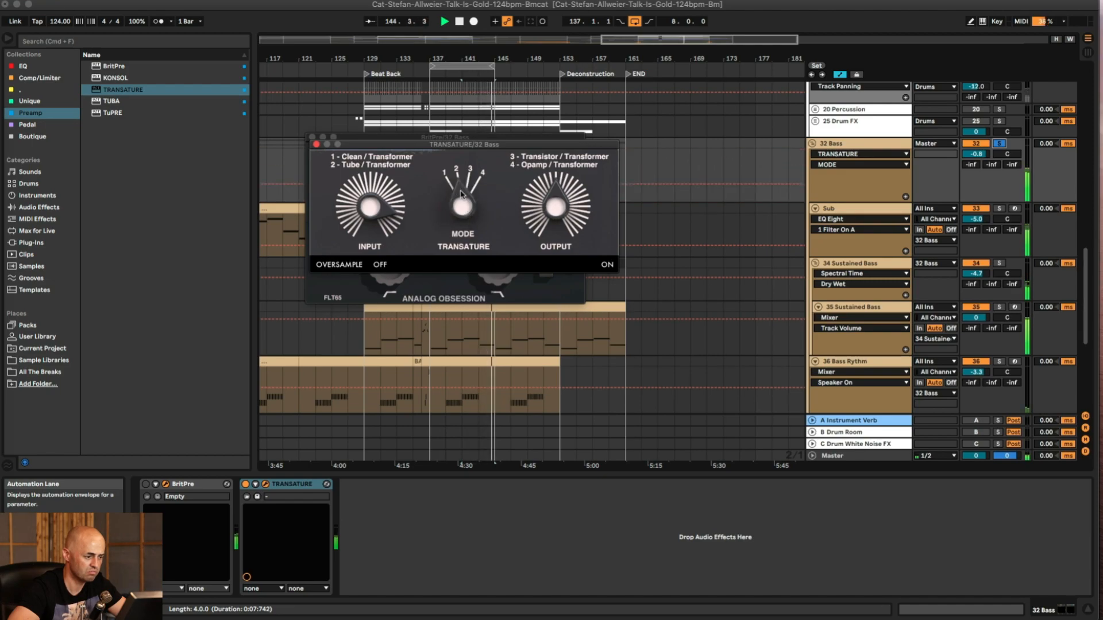
click(605, 265)
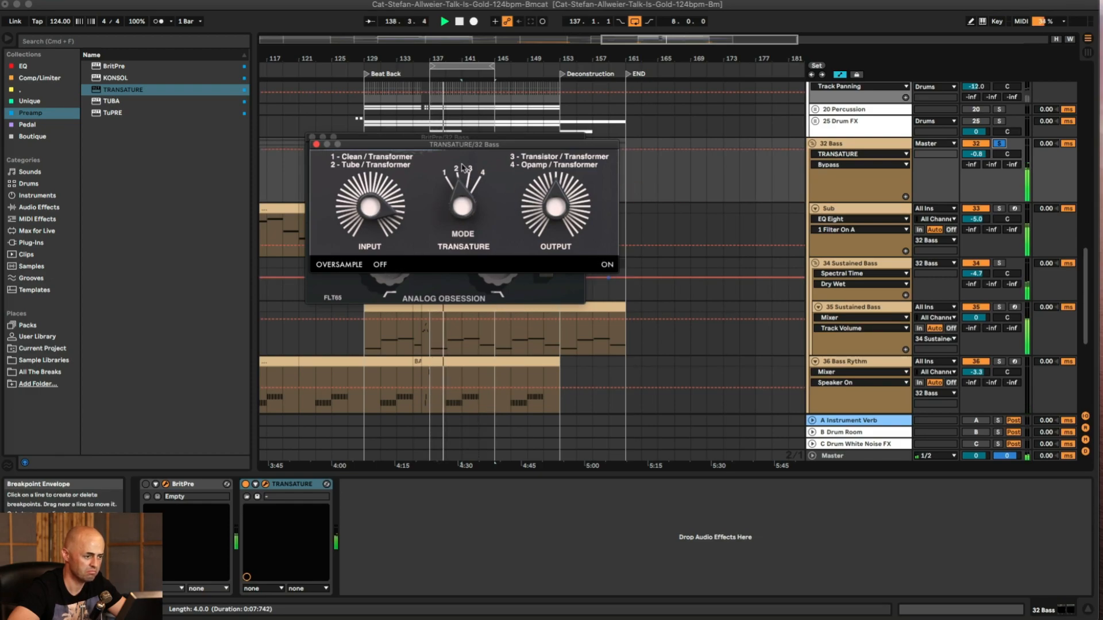
click(316, 144)
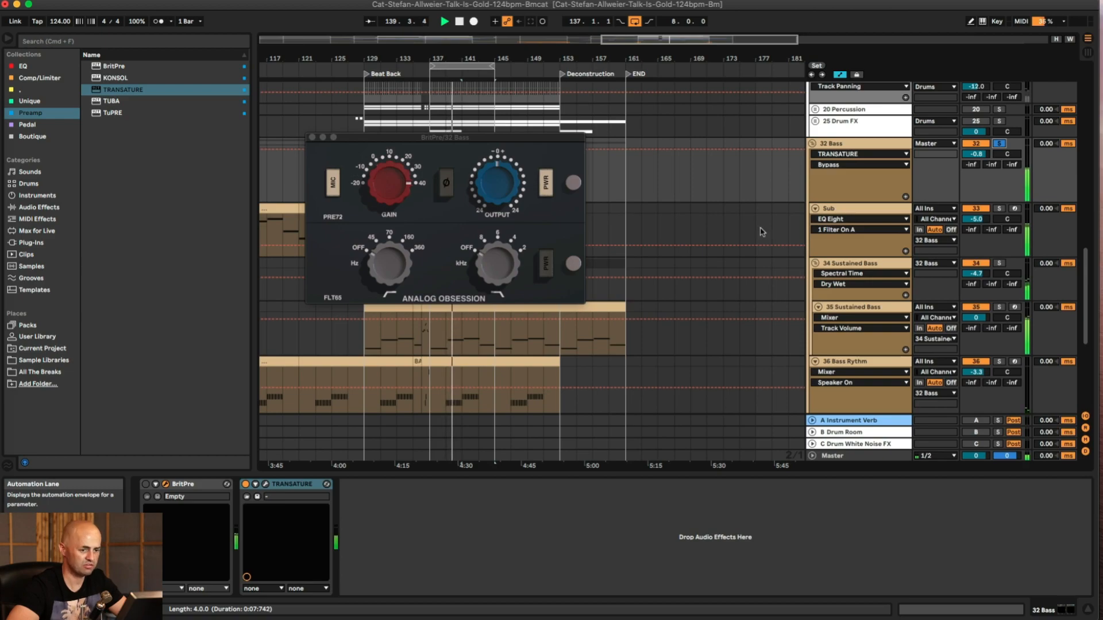
Step: Compare BritPre with TRANSATURE on the soloed 32 Bass group, checking TRANSATURE's output, and unsolo the group
key(a)
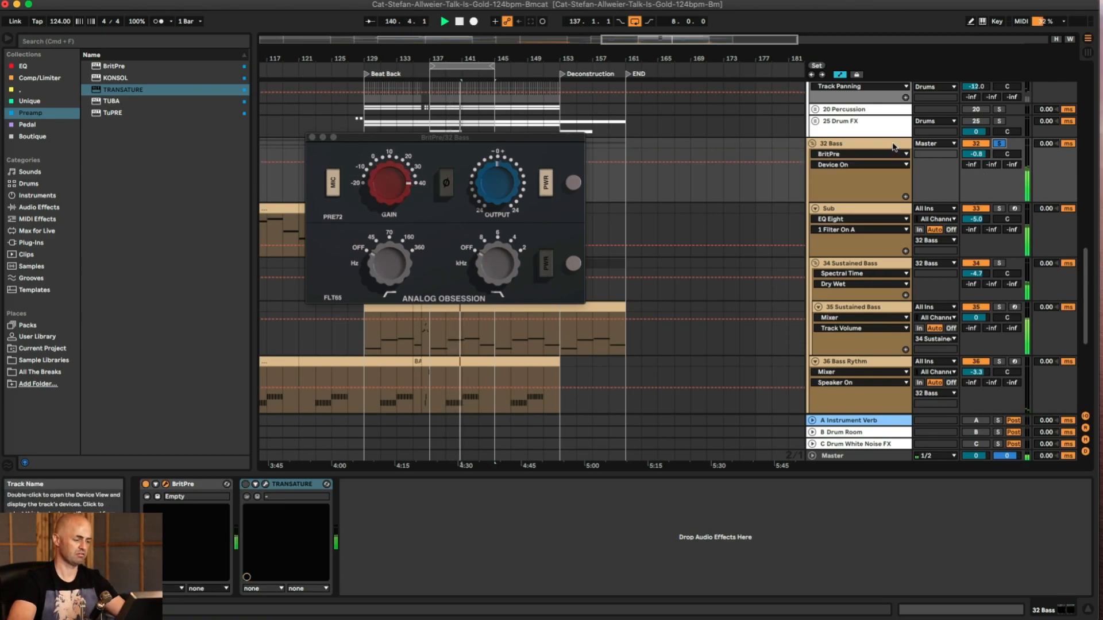
key(a)
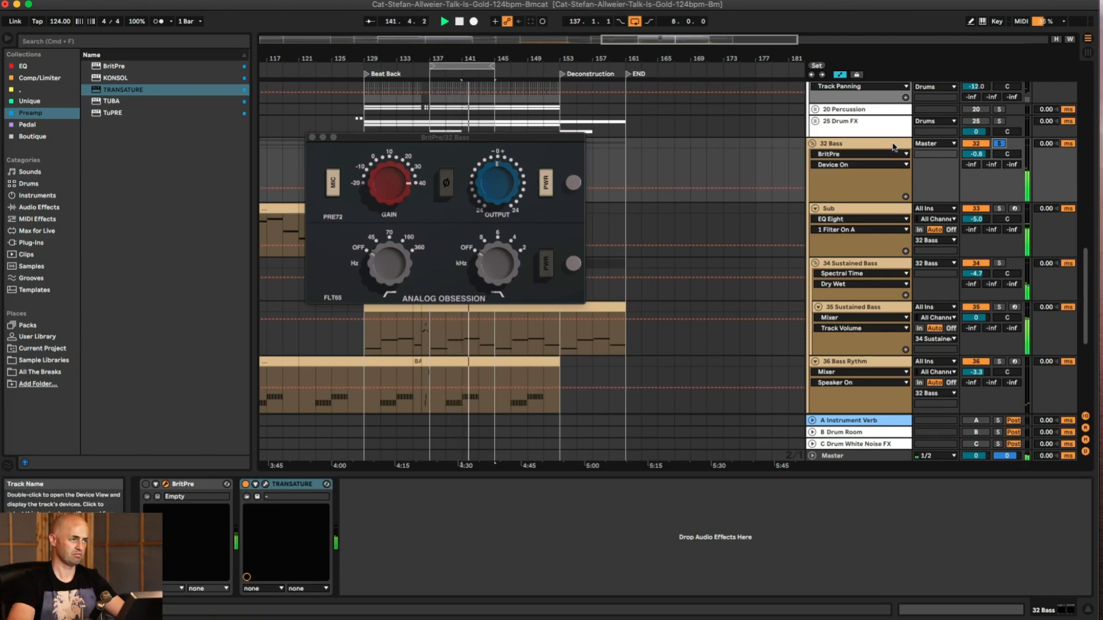
key(a)
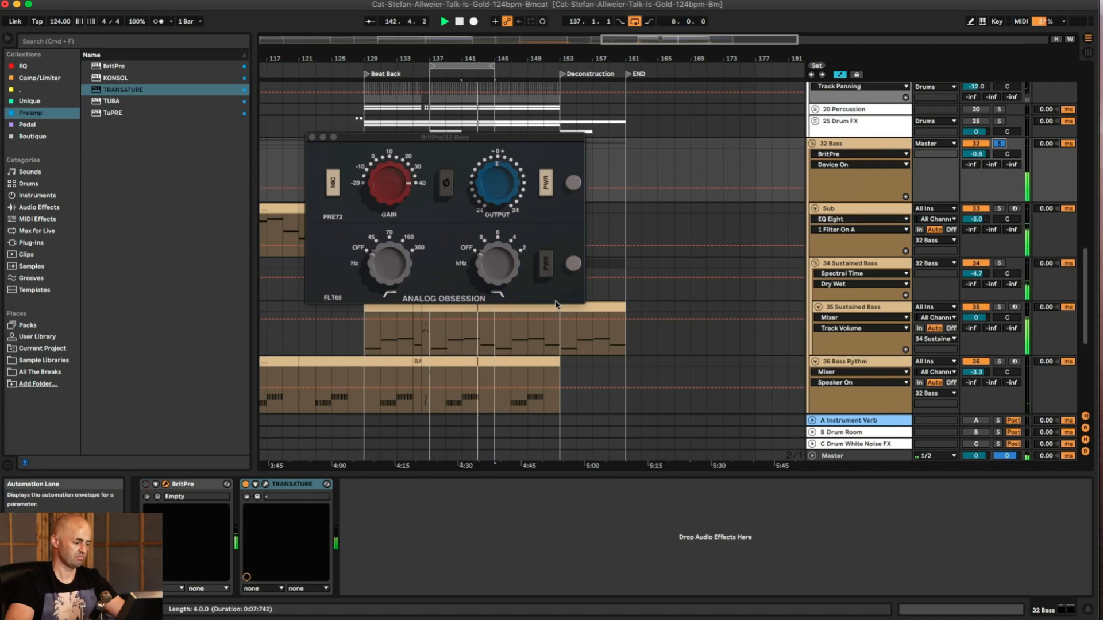
click(265, 485)
click(556, 216)
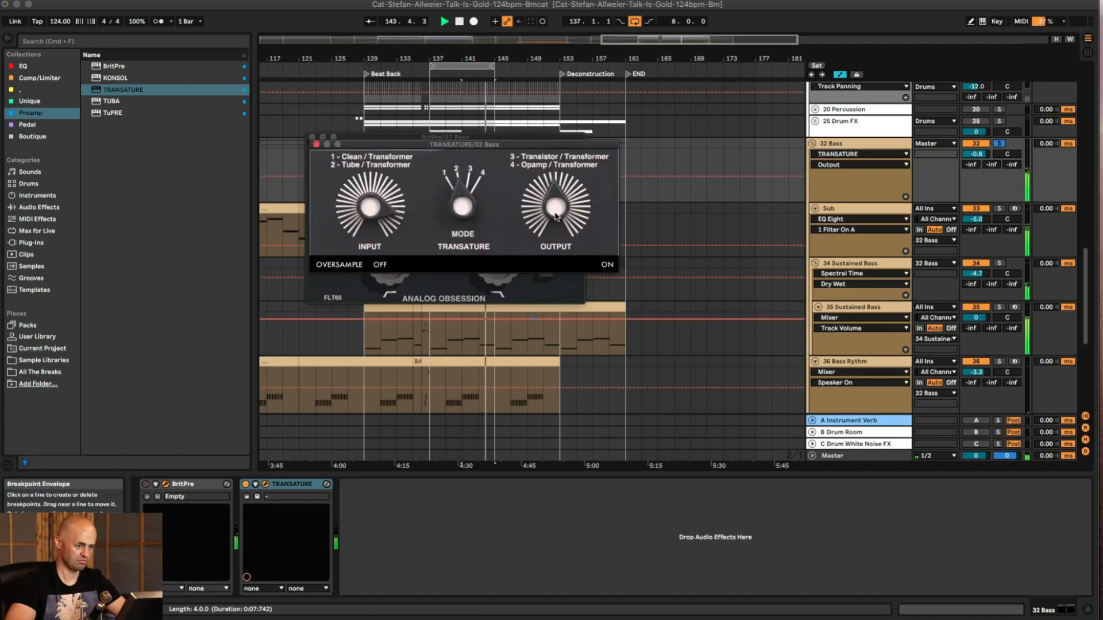
click(516, 526)
key(a)
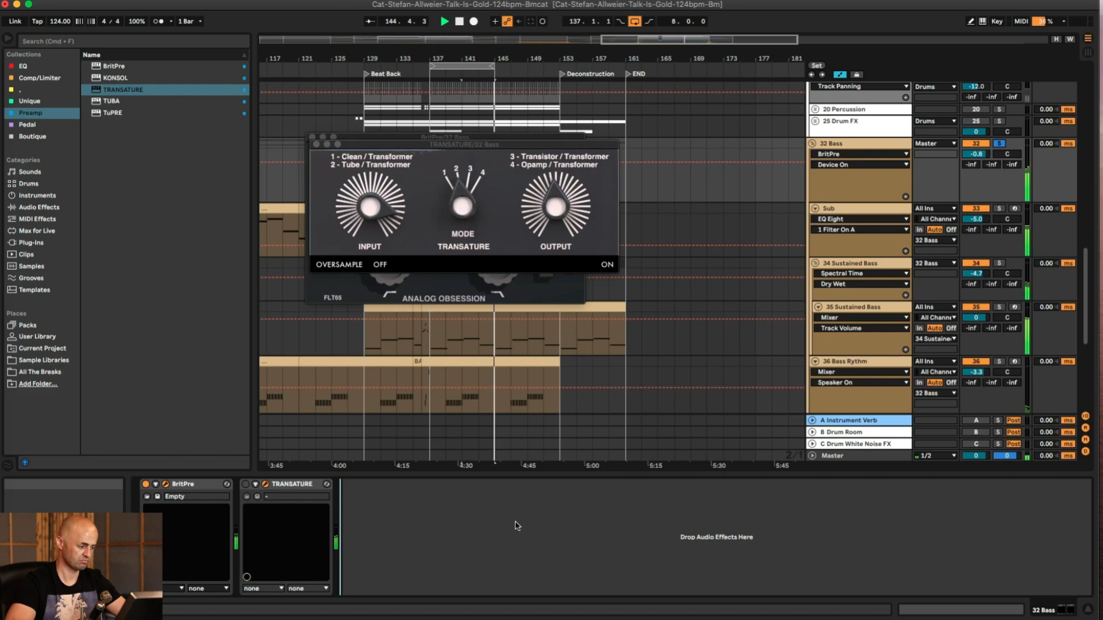
click(1000, 144)
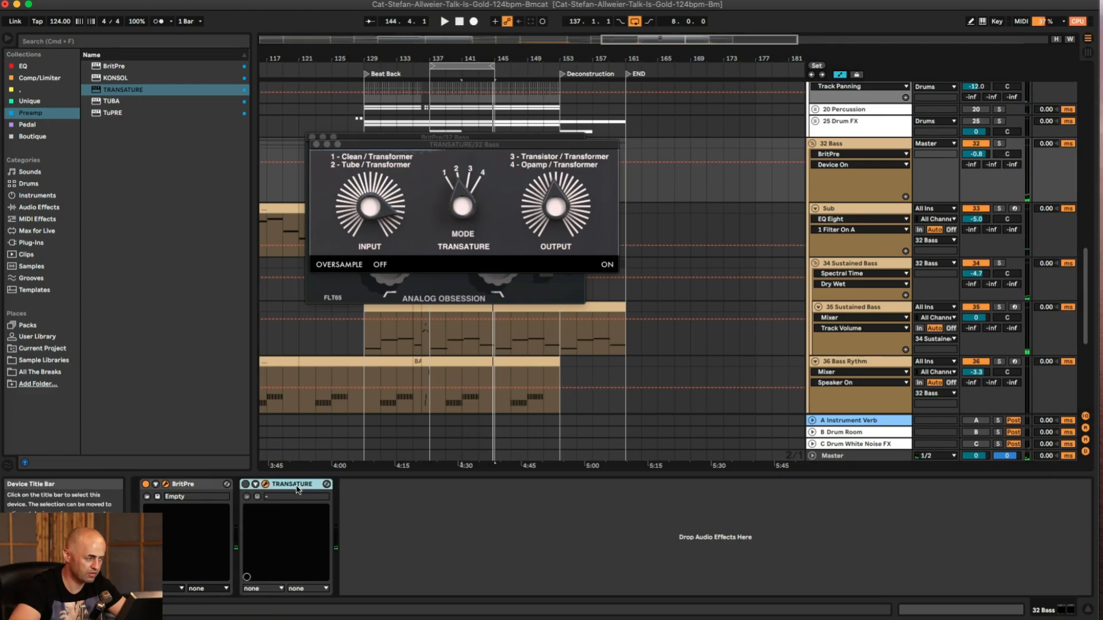
Step: Delete TRANSATURE, insert EQ Eight after BritPre on the 32 Bass group, and close BritPre's window
key(Delete)
click(125, 39)
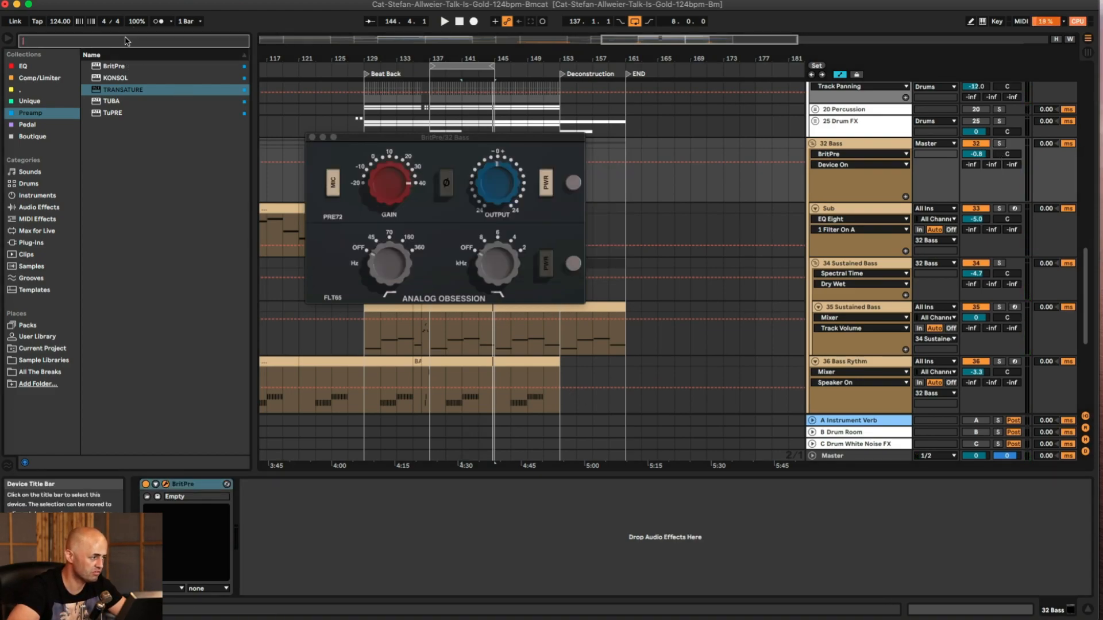
text(eq)
click(40, 303)
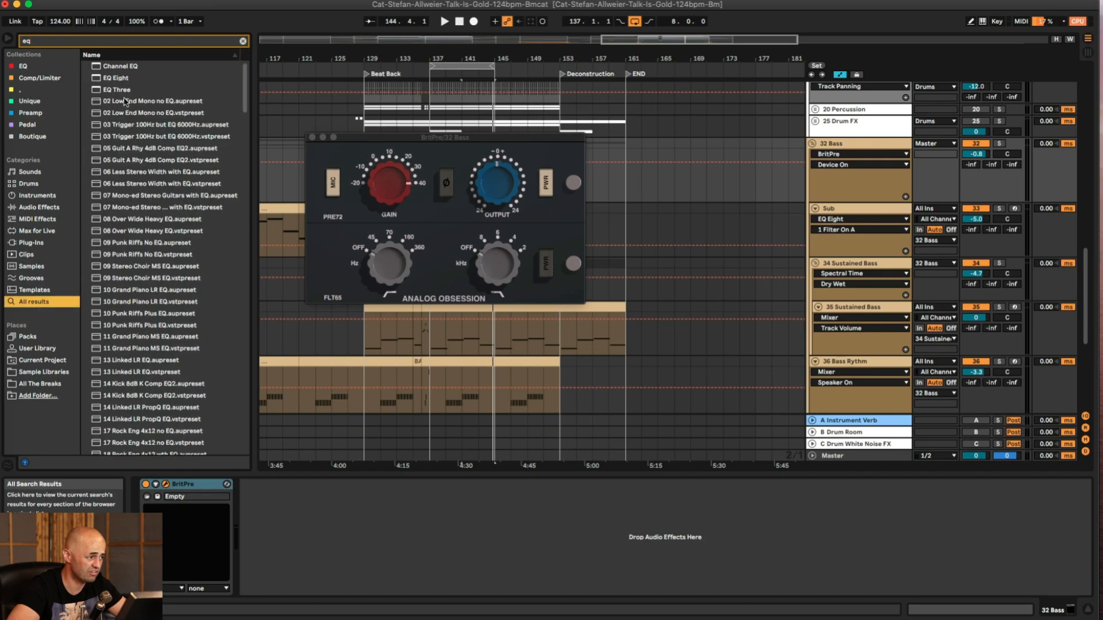
drag(109, 80, 317, 556)
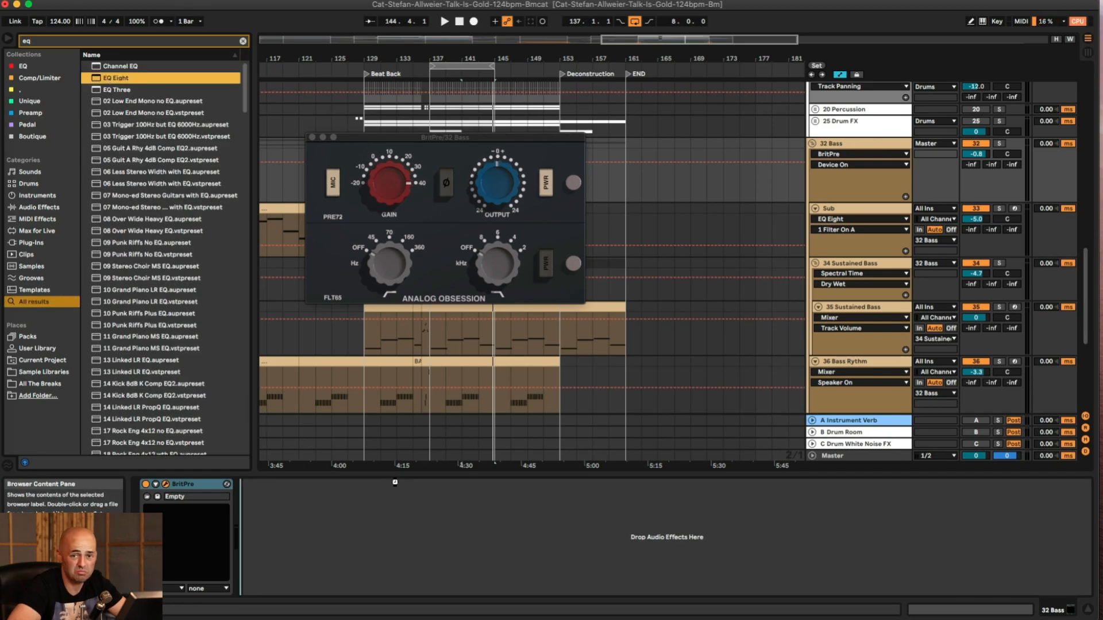
click(312, 138)
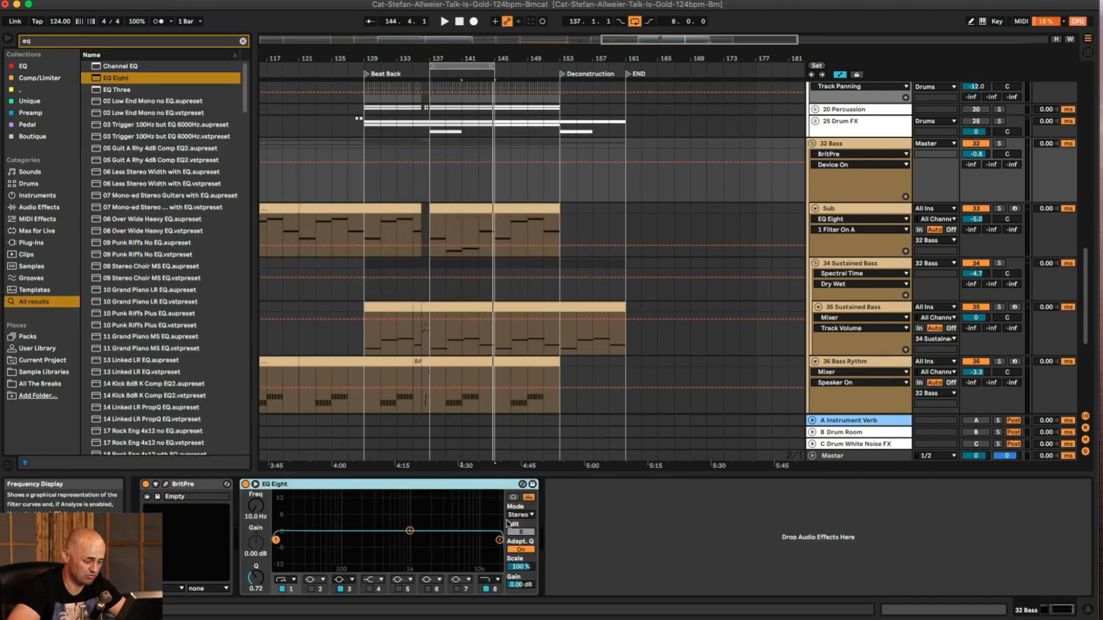
Step: Switch EQ Eight to M/S and shape the side channel with a low cut near 100 Hz and a 3.60 dB band 4 boost at 1.94 kHz, Q 0.25
click(520, 515)
click(523, 541)
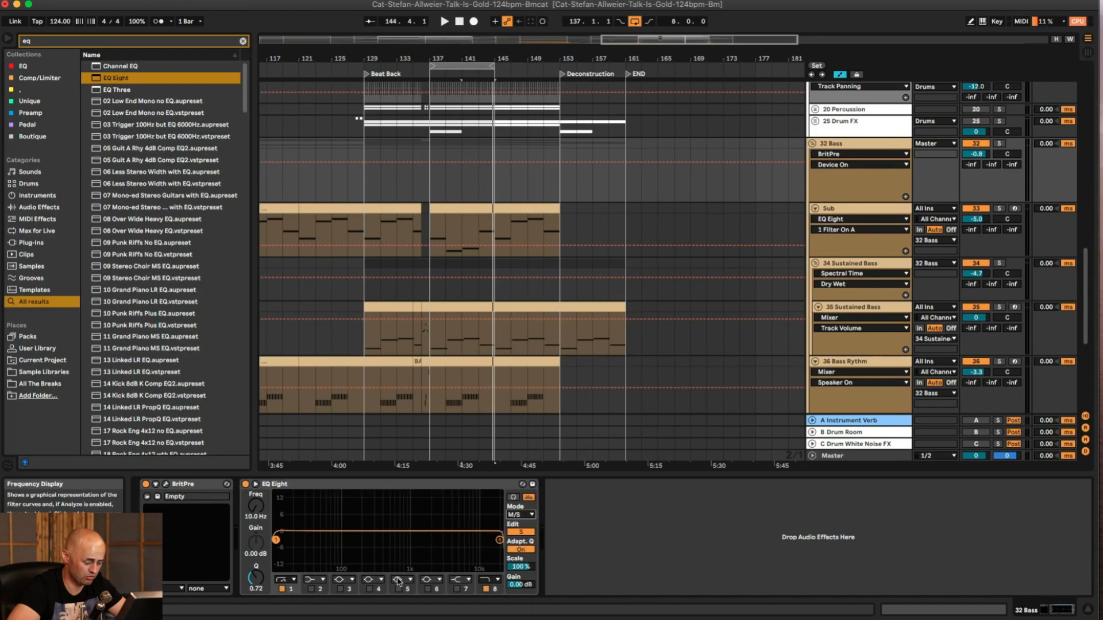
key(space)
drag(268, 538, 336, 555)
click(369, 589)
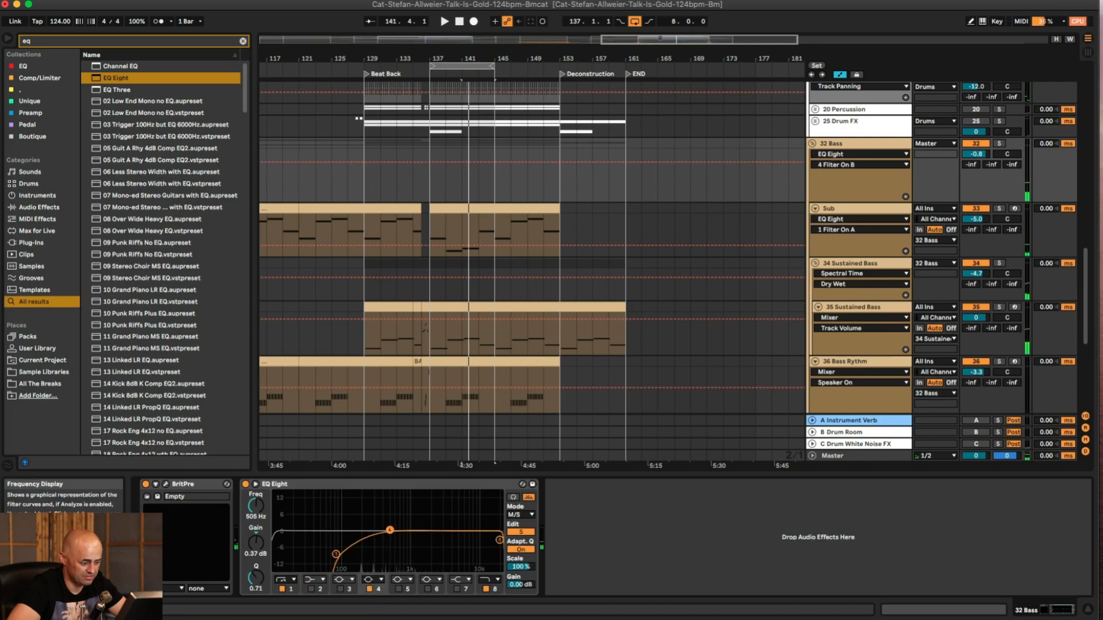
mouse_move(425, 508)
mouse_down()
mouse_move(438, 519)
mouse_move(429, 522)
mouse_up()
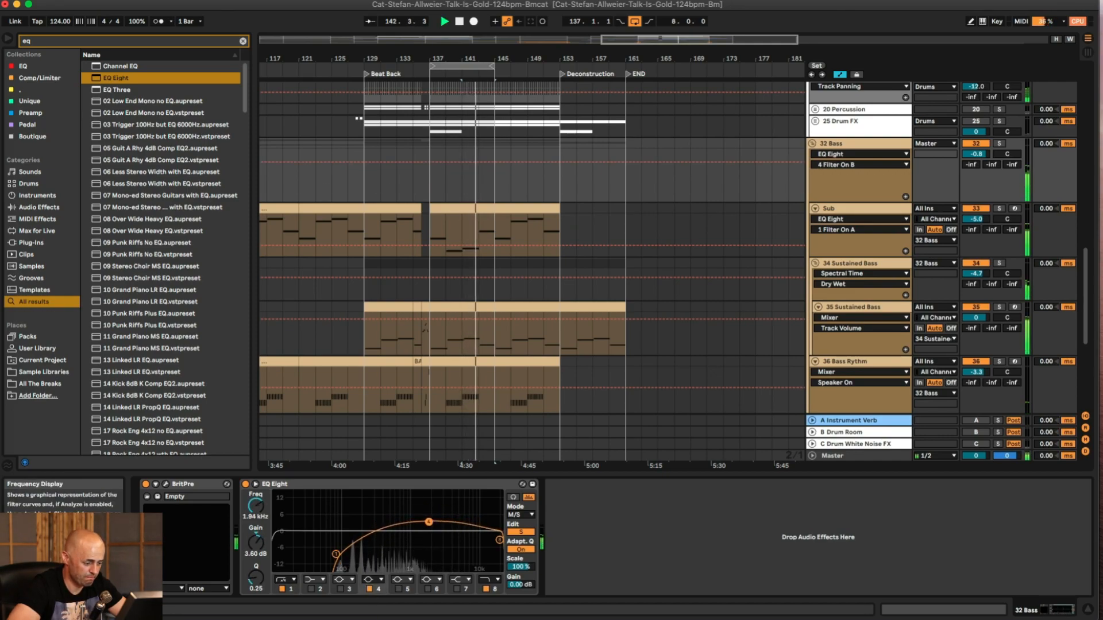
Step: Turn off bands 1, 3 and 8 on EQ Eight's mid channel
click(521, 532)
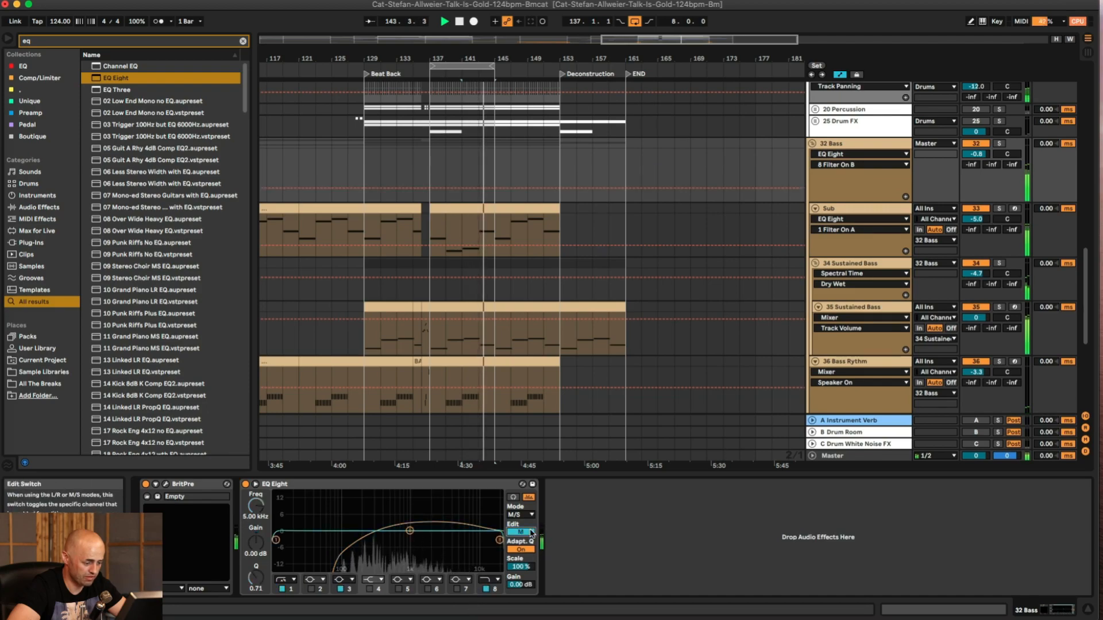
click(282, 589)
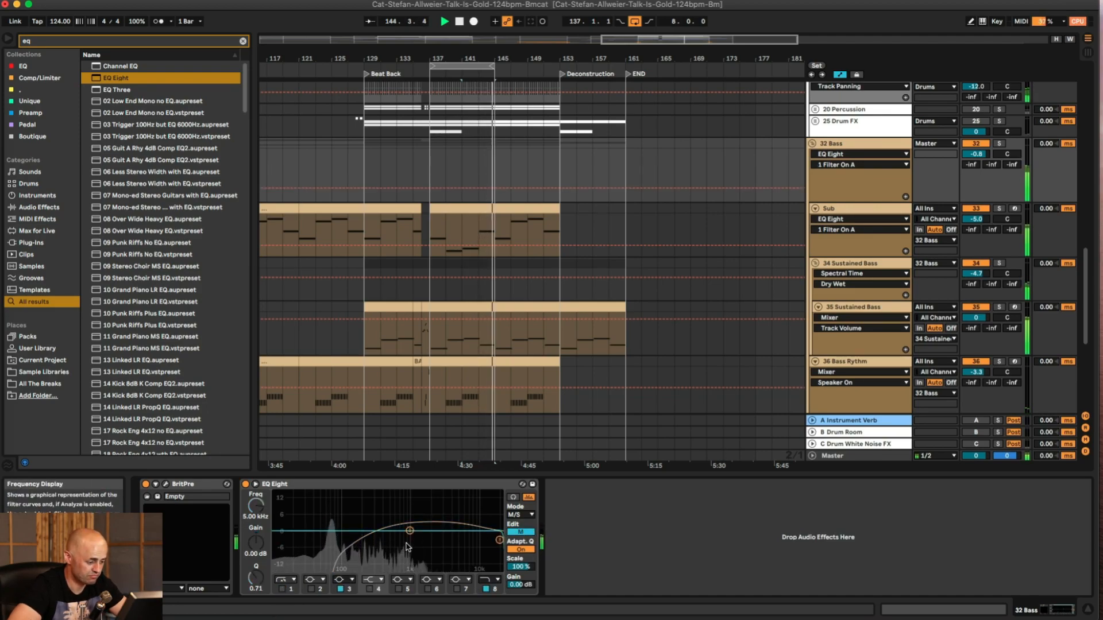
click(341, 589)
click(486, 589)
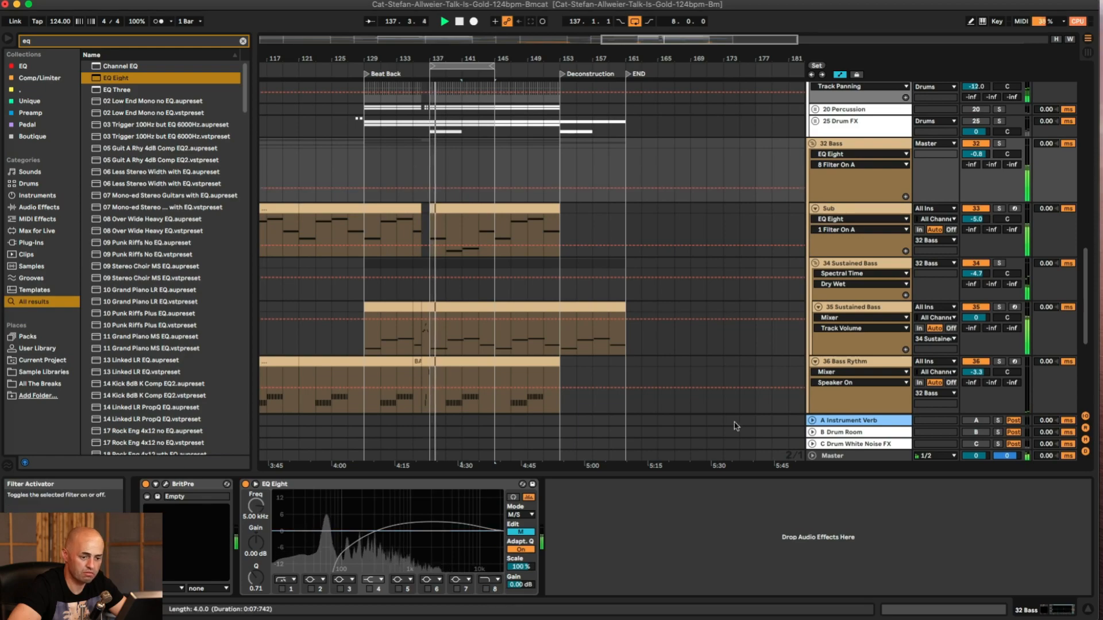
Step: Set the Sub track's volume to -6.5 dB and the 34 Sustained Bass group's volume to -3.7 dB
drag(976, 219, 976, 226)
scroll(919, 313, up, 1)
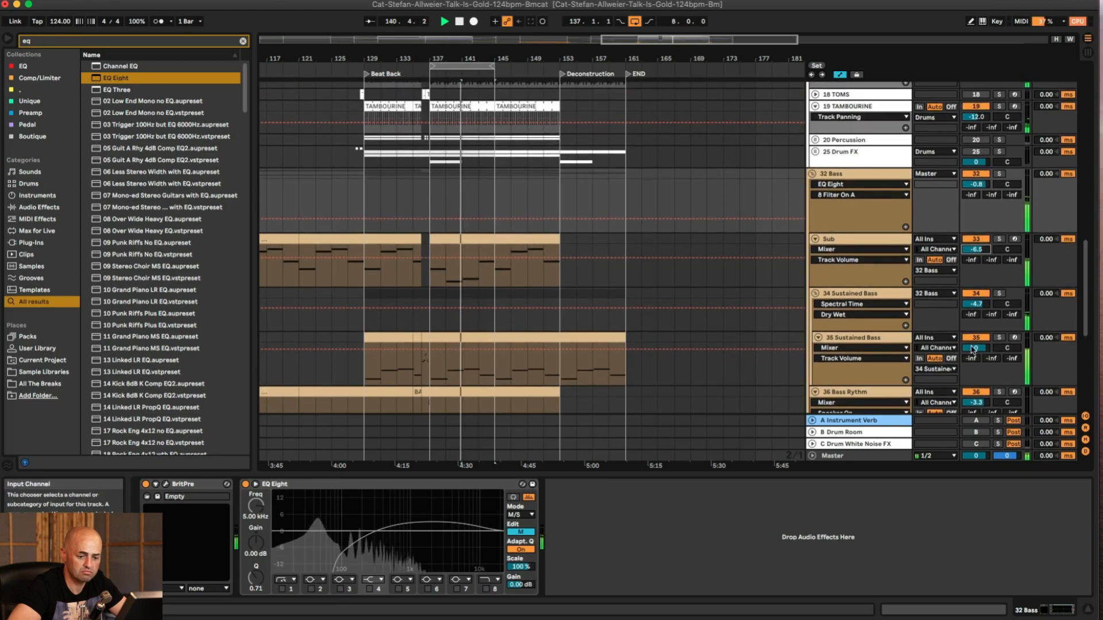
drag(976, 307, 976, 302)
Step: Add an EQ Eight at the end of the 34 Sustained Bass chain and set its band 8 high cut to 3.67 kHz with Q 0.35
click(873, 295)
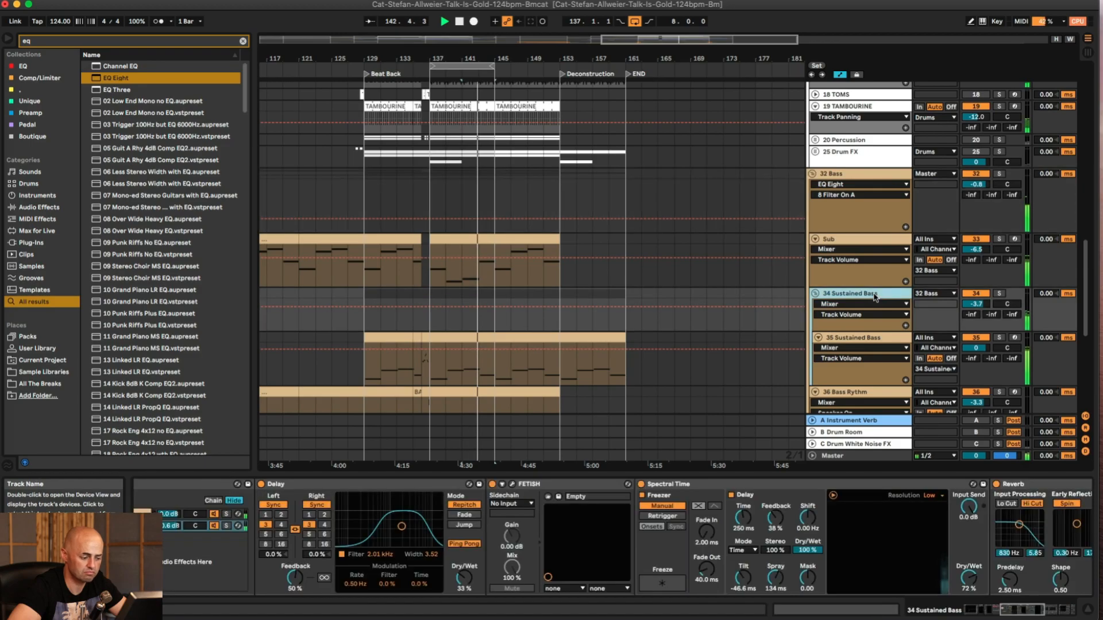
scroll(688, 553, left, 10)
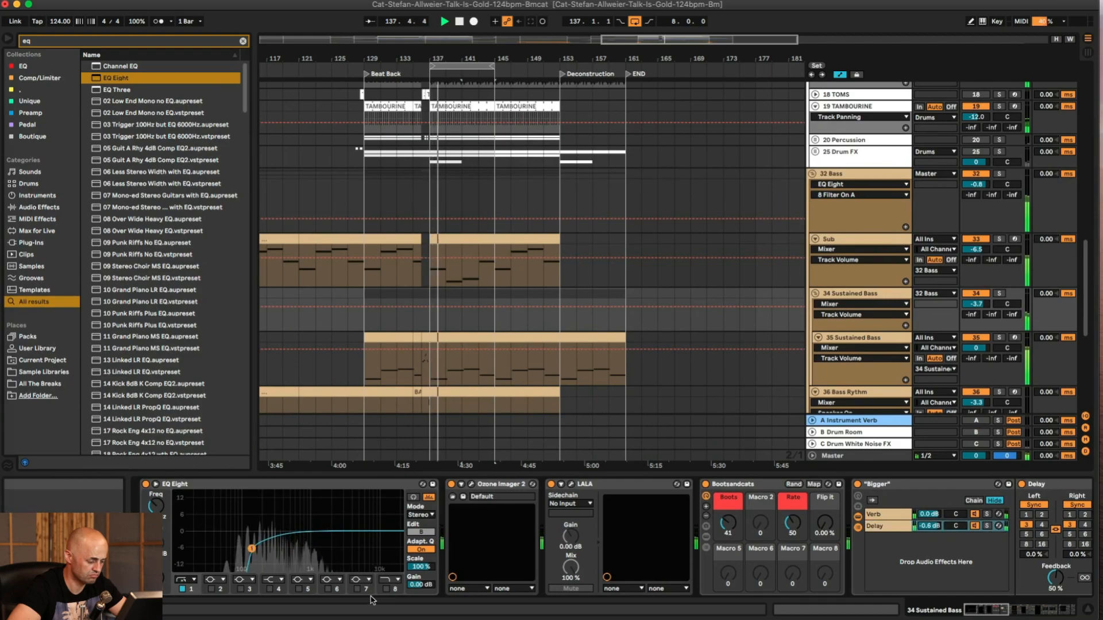
click(364, 489)
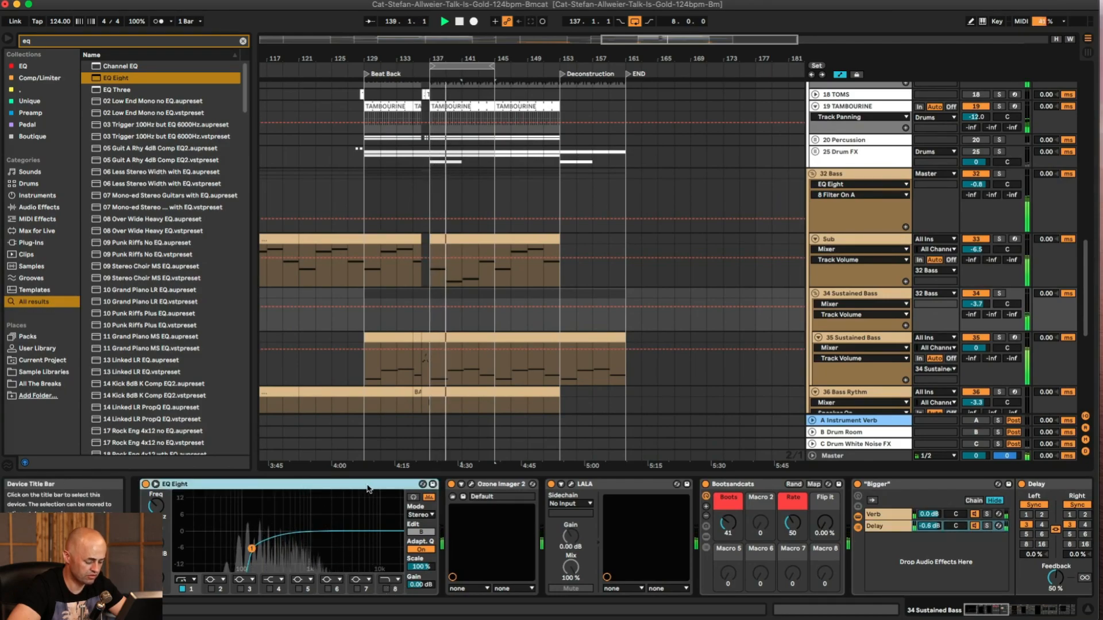
scroll(364, 489, right, 10)
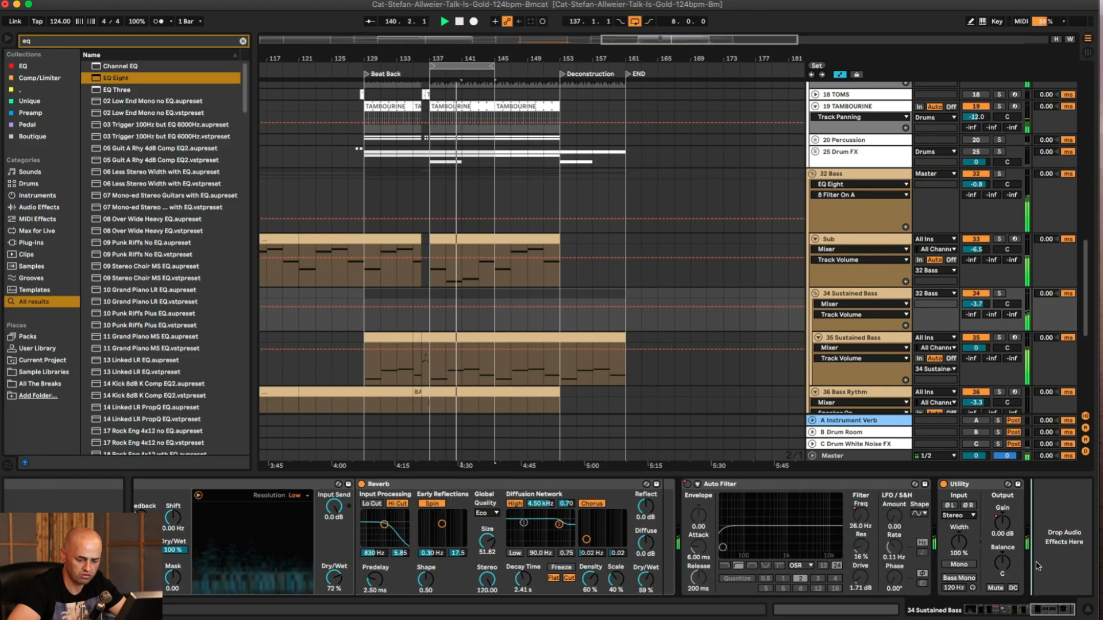
drag(1037, 566, 1037, 566)
click(1041, 590)
drag(1049, 531, 995, 551)
Step: Raise the band 1 low cut on 36 Bass Rythm's EQ Eight to 225 Hz with Q 0.36
scroll(854, 299, down, 5)
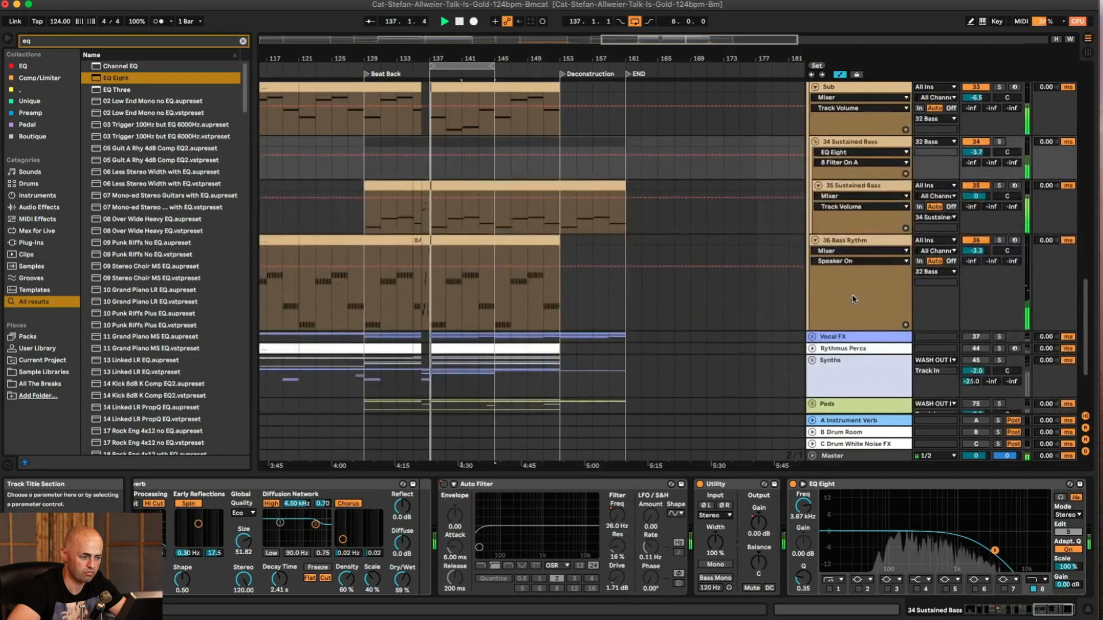
click(854, 298)
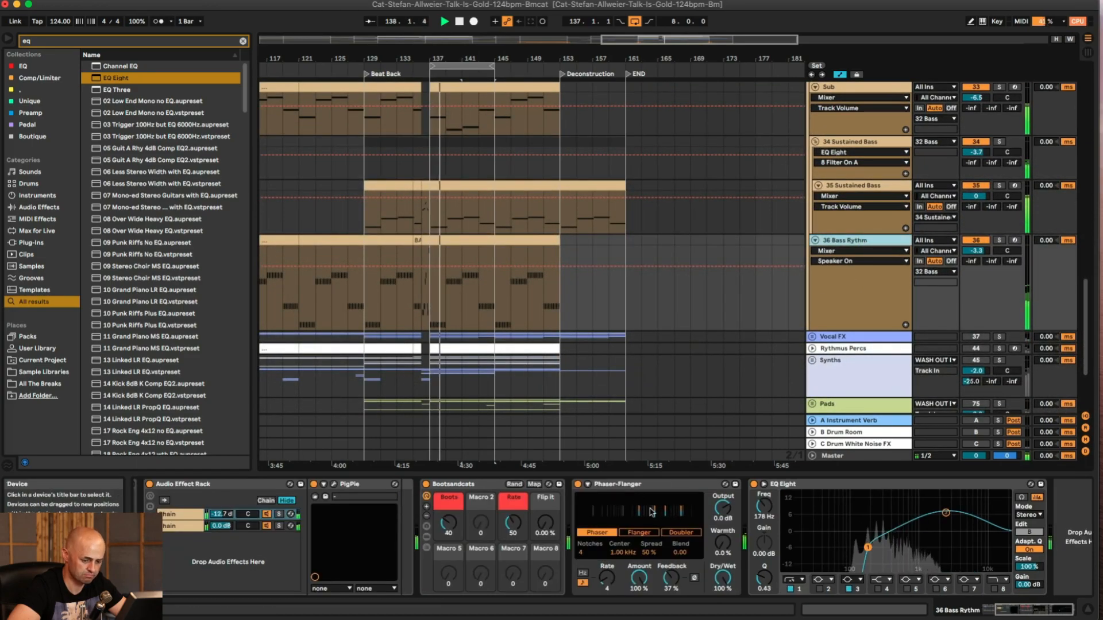
drag(868, 550, 874, 549)
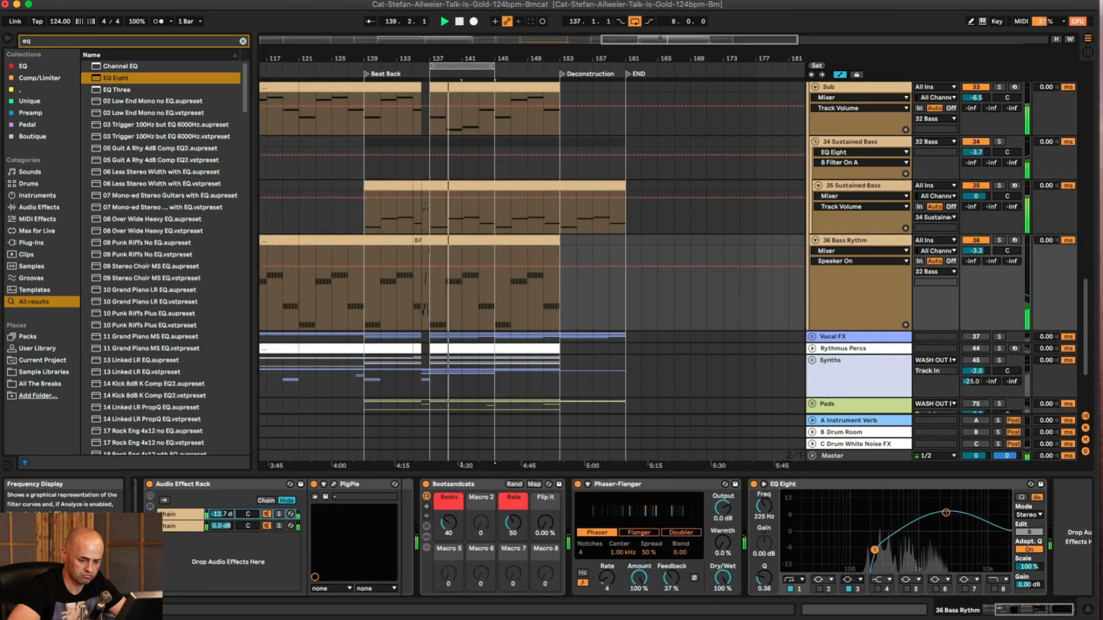
Step: Bypass and re-enable the Audio Effect Rack on 36 Bass Rythm to compare the sound
scroll(177, 528, left, 5)
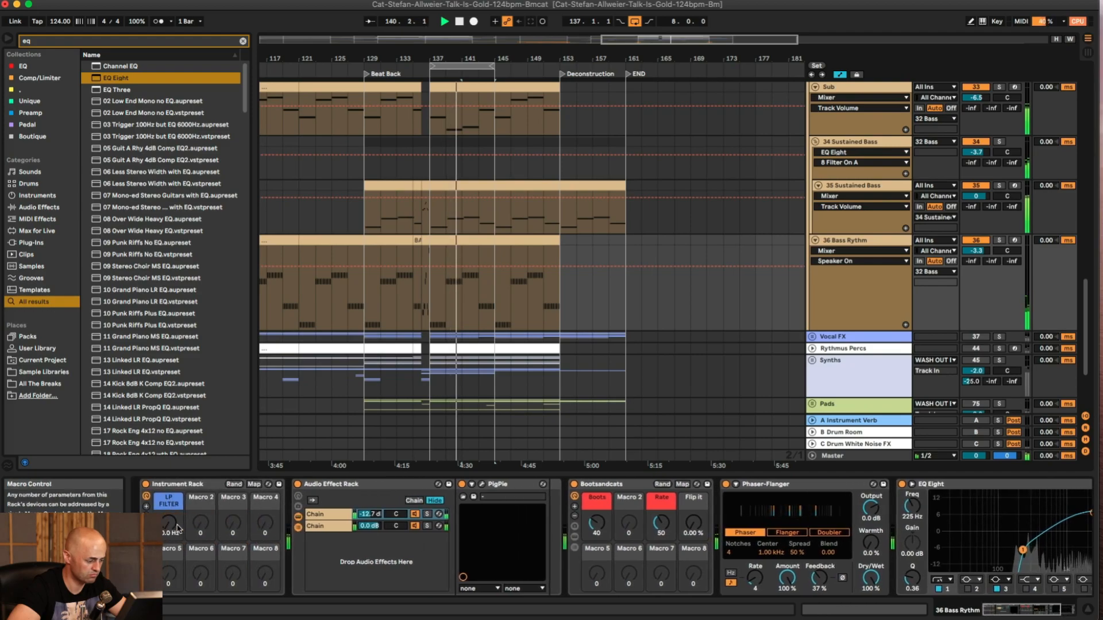
click(295, 486)
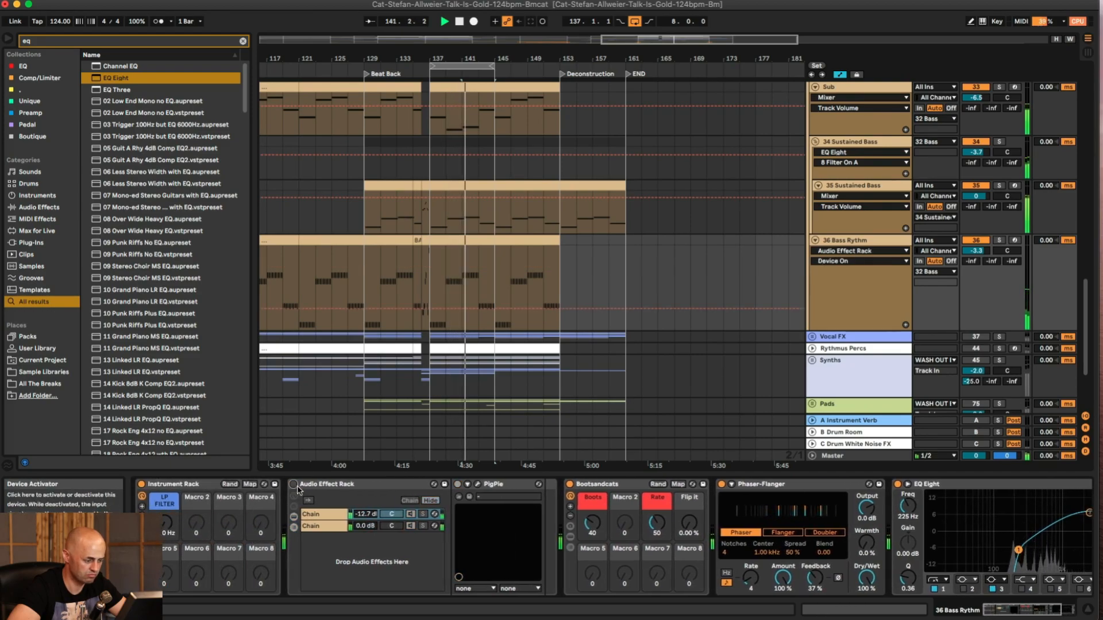
click(294, 486)
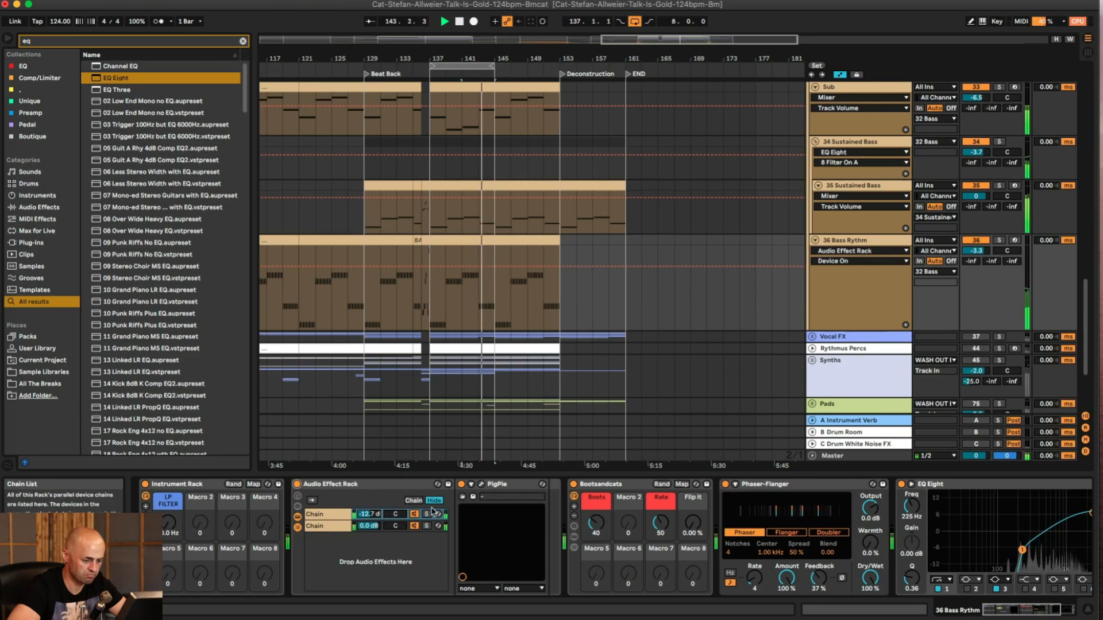
Step: Lower the Phaser-Flanger's Dry/Wet to 37% and set 36 Bass Rythm's volume to -1.7 dB, bypassing Bootsandcats to compare
scroll(503, 518, right, 5)
drag(702, 578, 702, 600)
drag(976, 251, 976, 252)
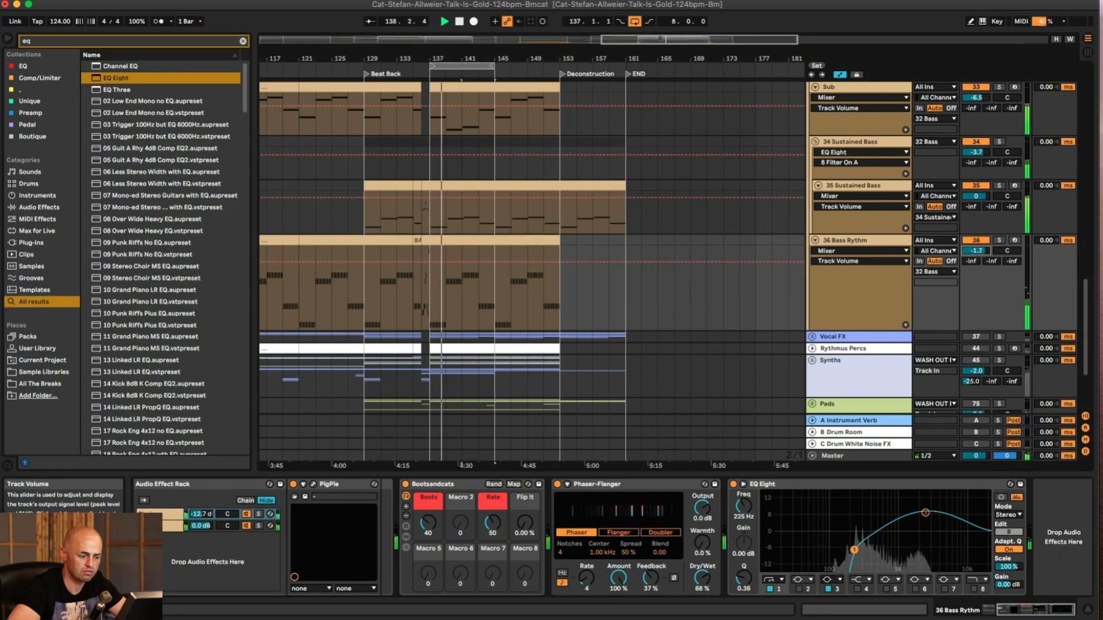
click(407, 485)
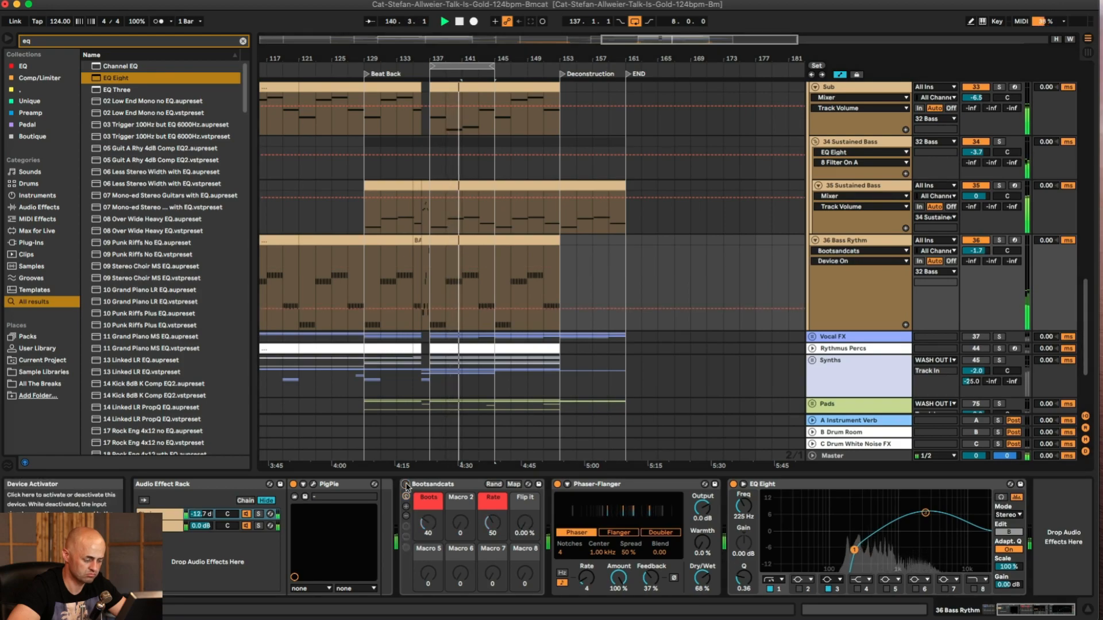
drag(702, 577, 702, 598)
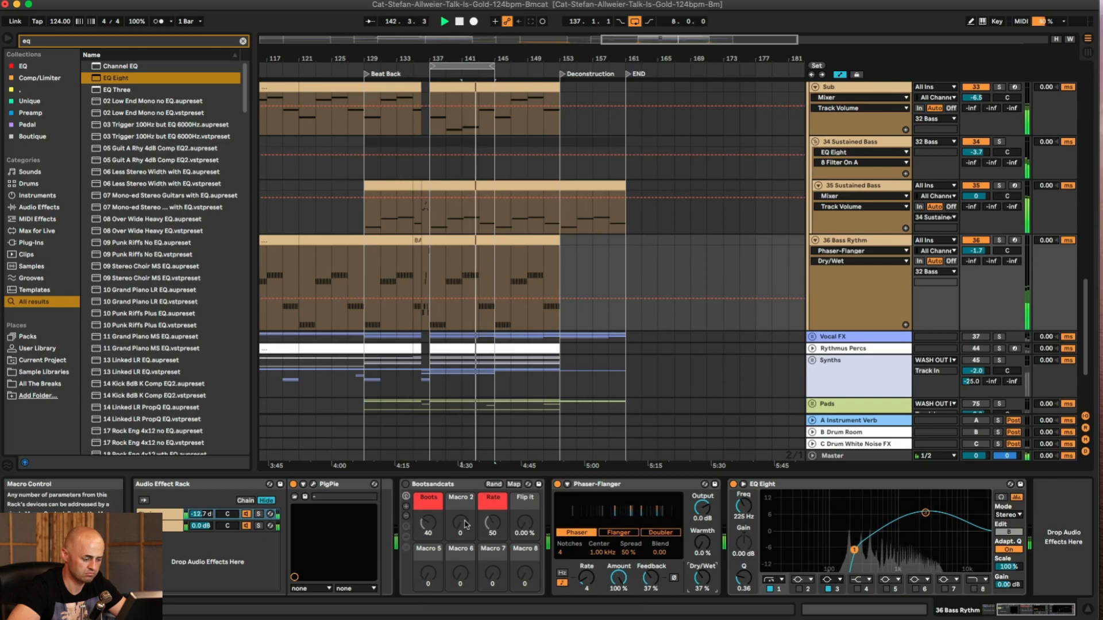
Step: Switch Bootsandcats back on with its Boots macro at 0, and briefly bypass the Audio Effect Rack to compare
click(406, 485)
mouse_move(428, 523)
mouse_down()
mouse_move(428, 548)
mouse_move(428, 512)
mouse_move(428, 524)
mouse_up()
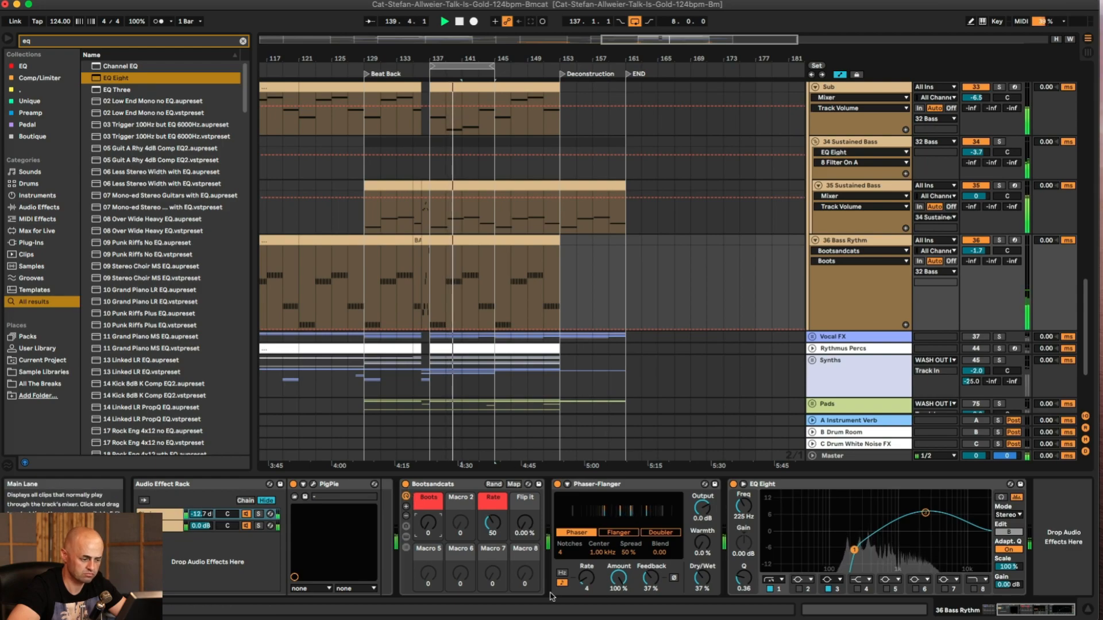
scroll(436, 566, left, 3)
scroll(322, 522, right, 1)
click(174, 484)
click(175, 485)
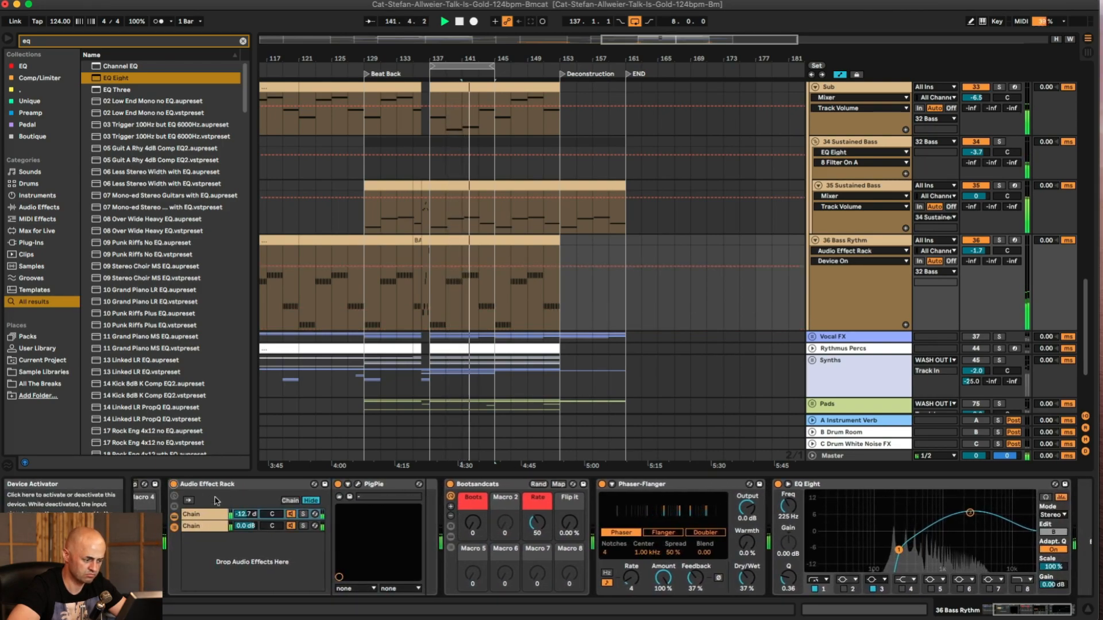
Step: Set band 3 of 36 Bass Rythm's EQ Eight to 2.45 kHz, 2.85 dB, Q 0.24, and the track volume to 0.5 dB
drag(970, 513, 963, 533)
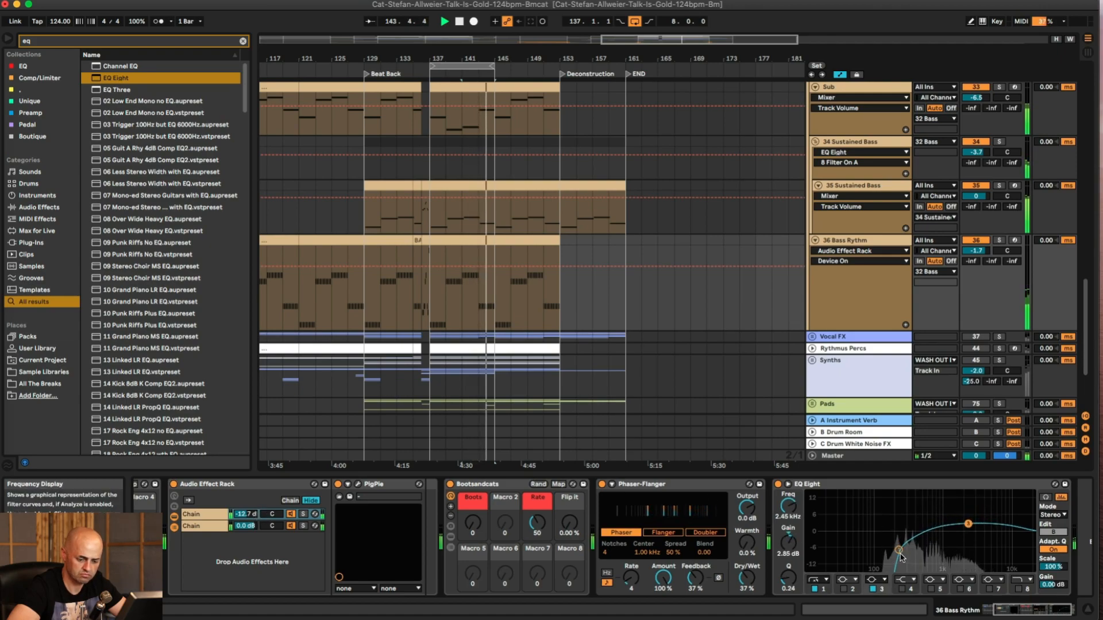
mouse_move(976, 250)
mouse_down()
mouse_move(976, 241)
mouse_move(976, 253)
mouse_up()
key(space)
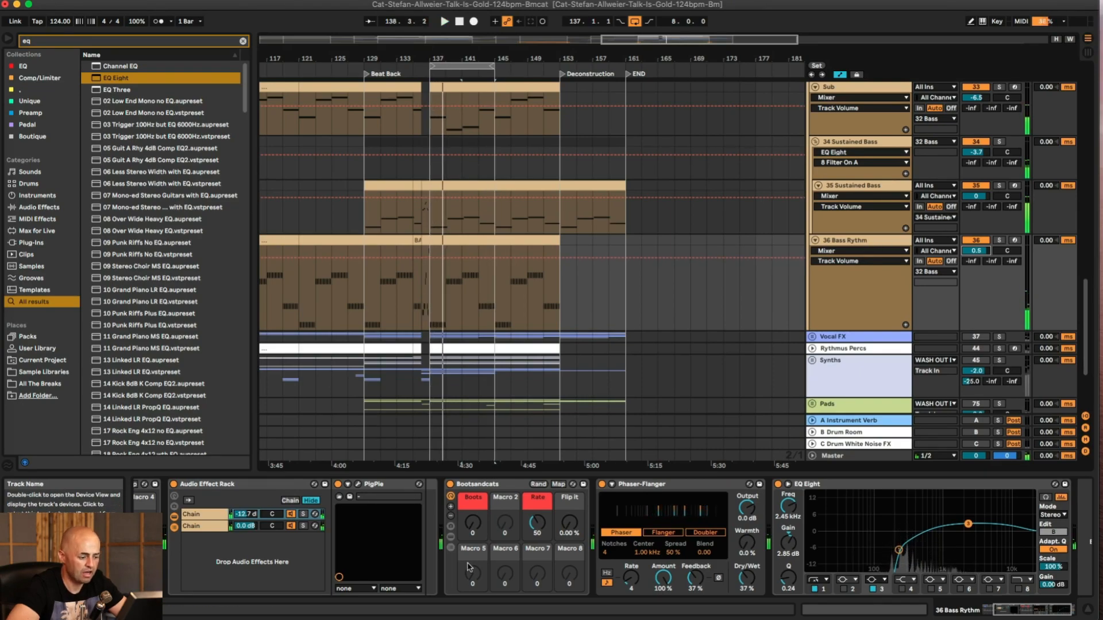
Step: Delete the Bootsandcats rack from 36 Bass Rythm and color the track and its clips red
click(469, 488)
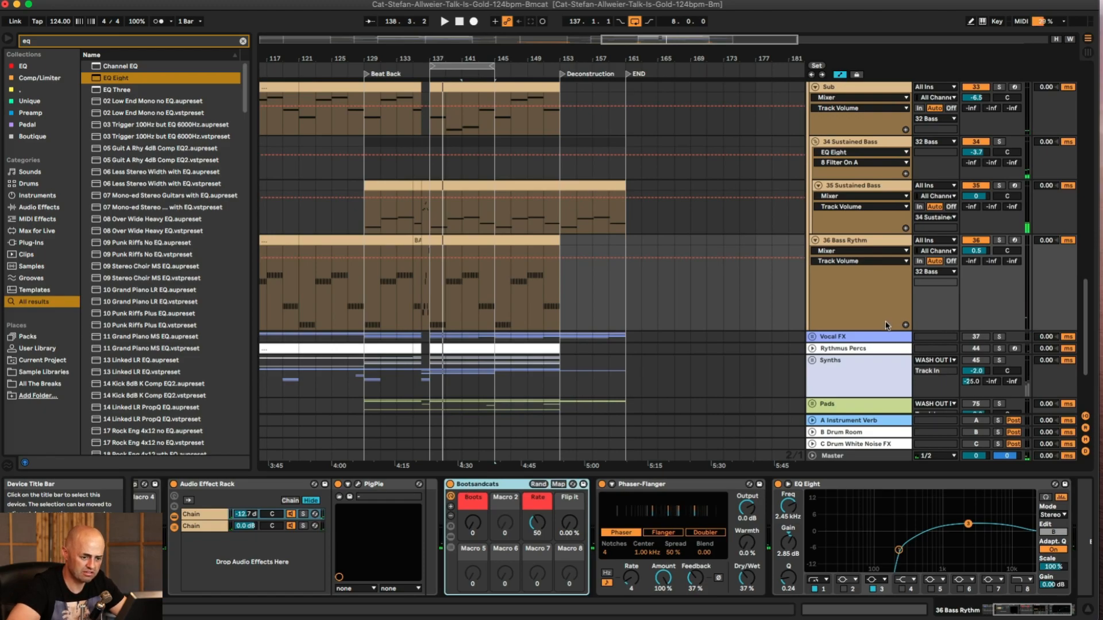
key(Delete)
right_click(839, 243)
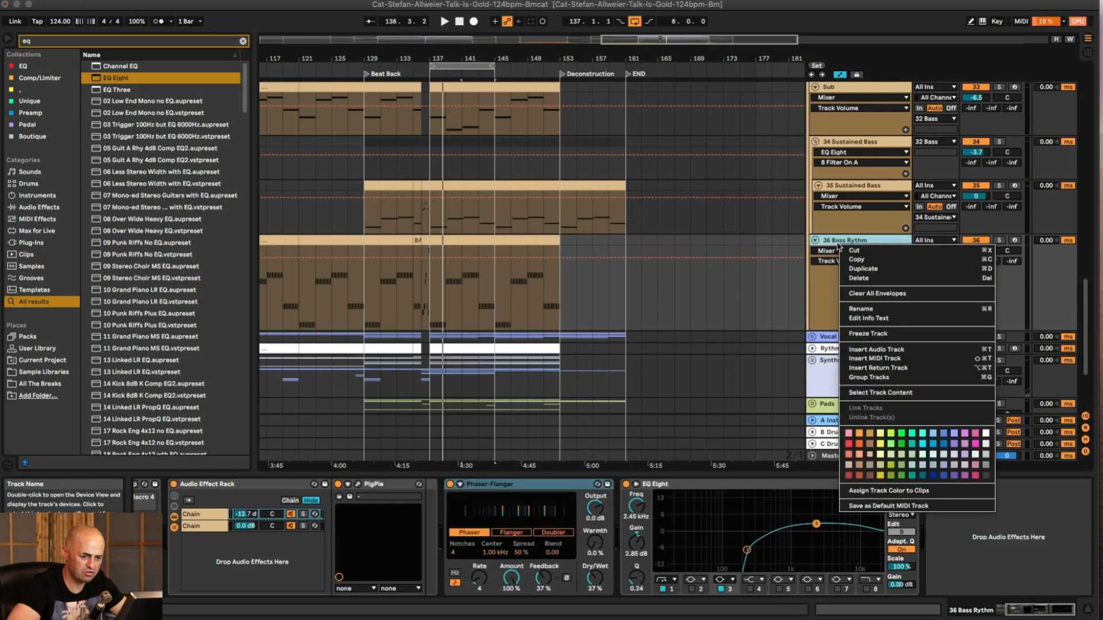
click(848, 445)
right_click(839, 241)
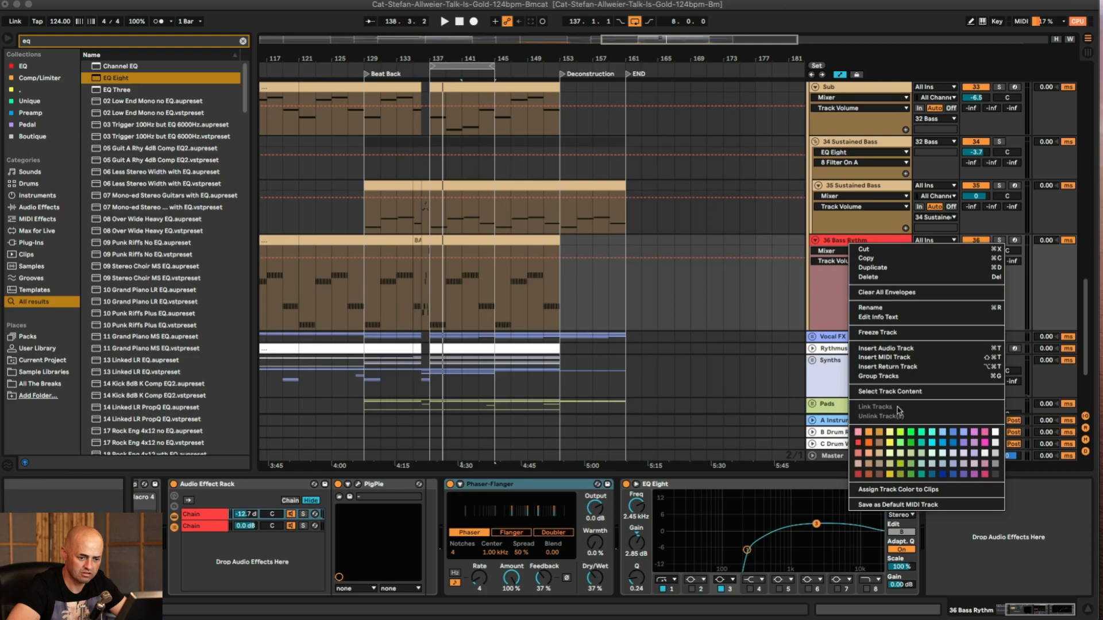
click(887, 491)
Step: Collapse the 32 Bass group and show the devices of the 18 TOMS track
scroll(840, 274, up, 4)
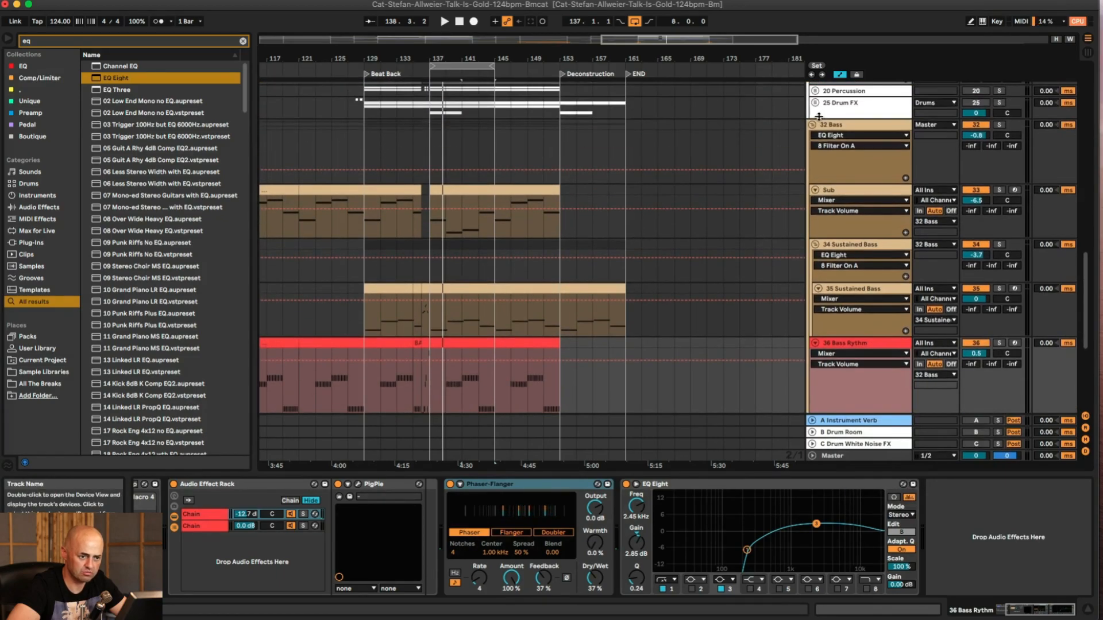
click(813, 125)
scroll(851, 152, up, 6)
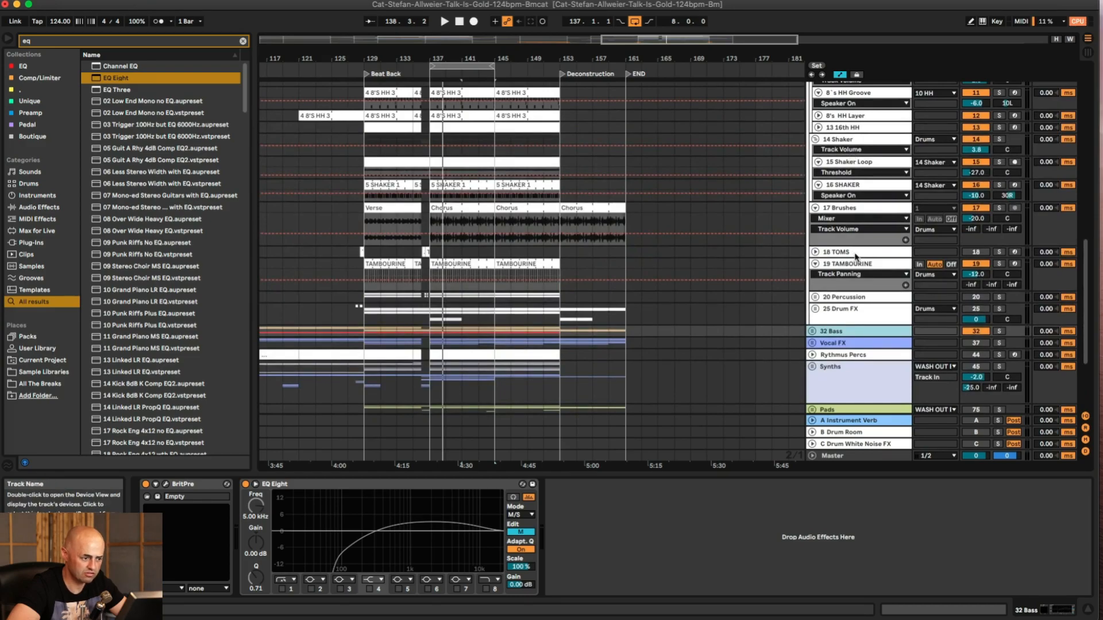
click(856, 254)
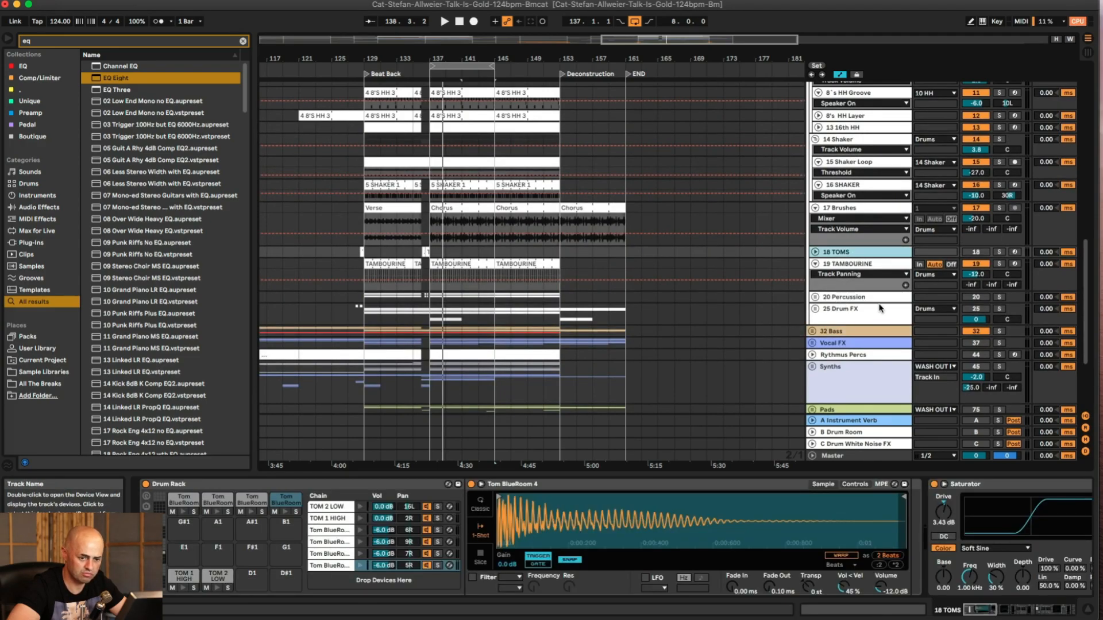
scroll(871, 309, down, 1)
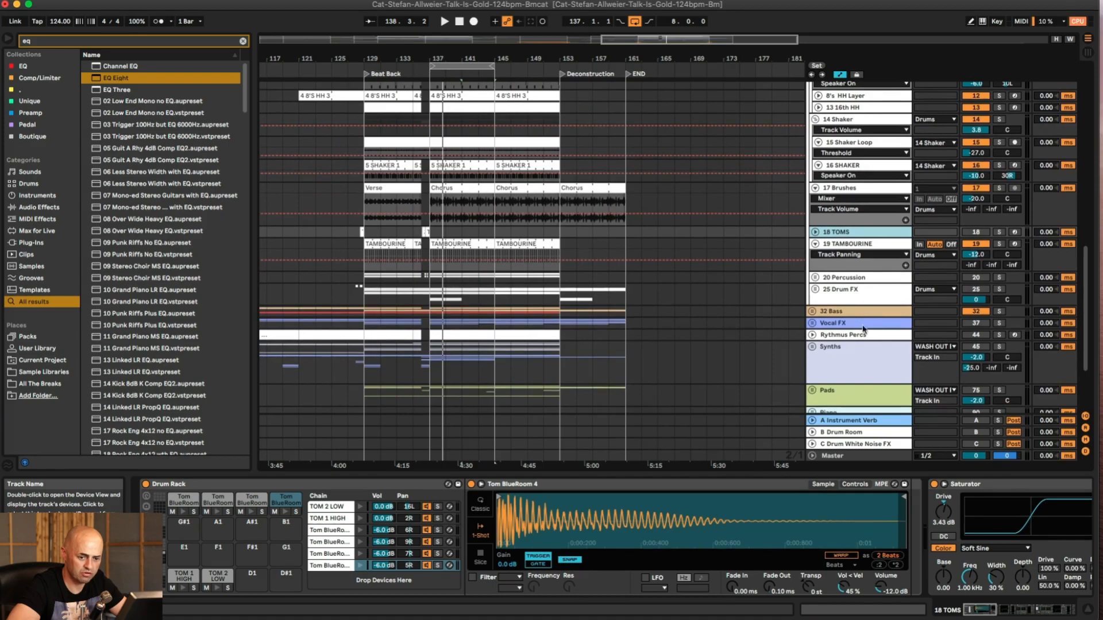
Step: Activate the Rythmus Percs track and move it into the Drums group directly below 19 TAMBOURINE
click(975, 335)
key(space)
drag(841, 338, 844, 275)
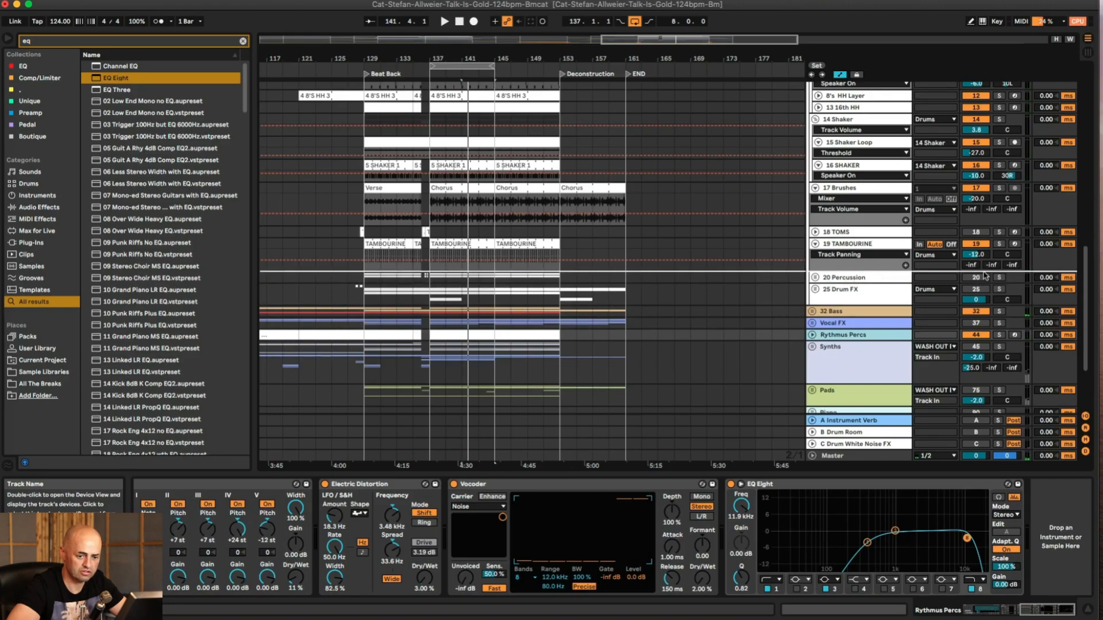
drag(984, 276, 984, 275)
scroll(867, 325, up, 2)
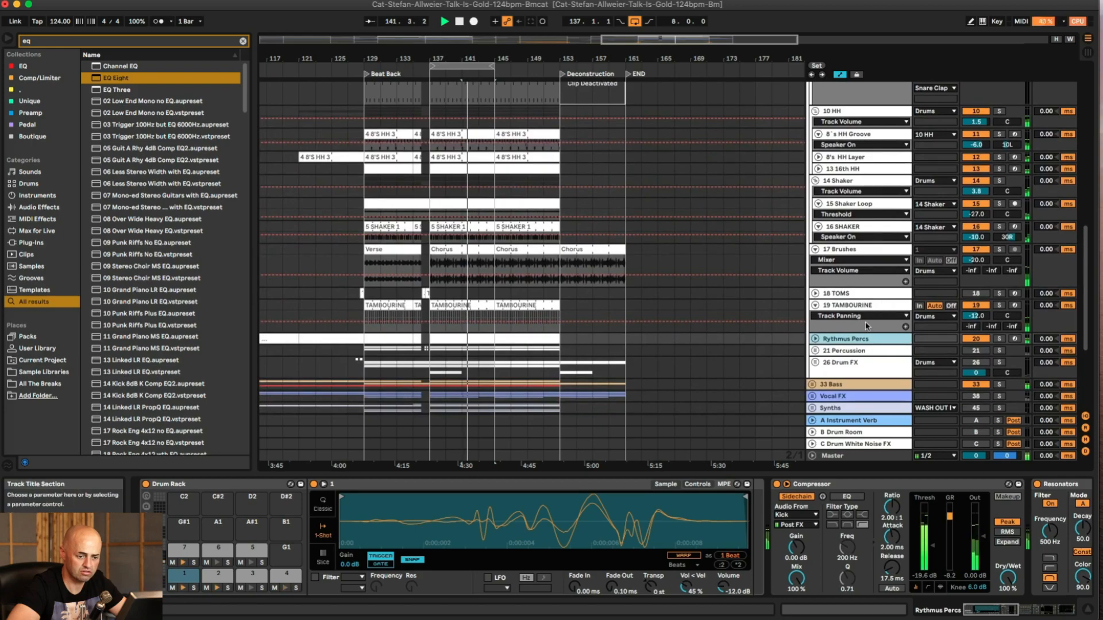
Step: Shape Rythmus Percs' EQ Eight with a band 8 high cut at 10.7 kHz, Q 0.63, and a band 1 low cut at 918 Hz, Q 0.45
click(816, 339)
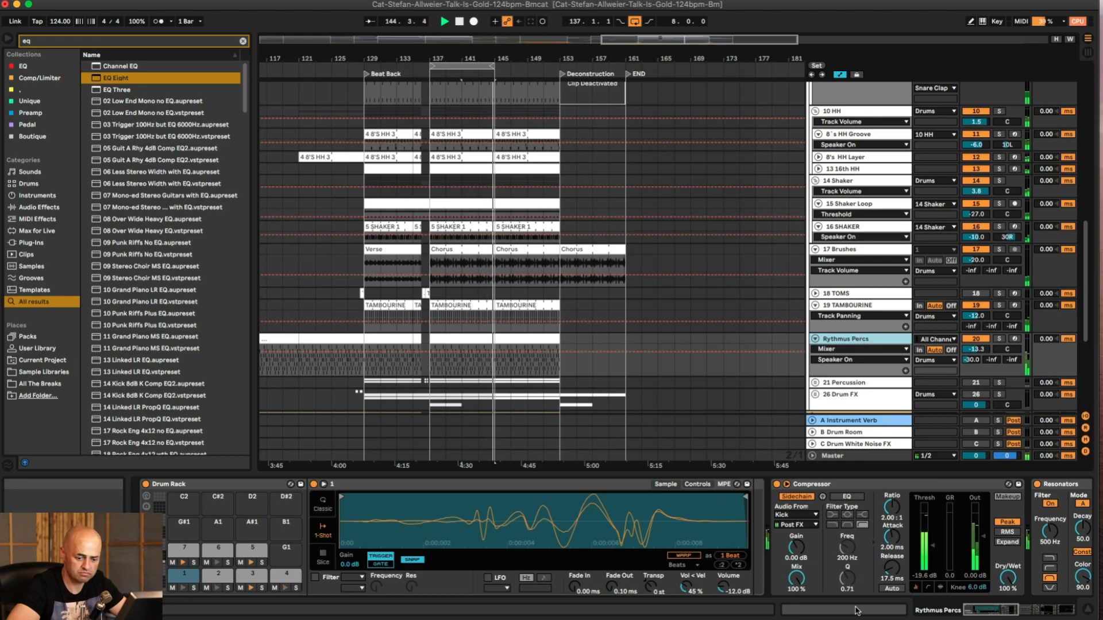
scroll(852, 577, right, 10)
scroll(852, 577, right, 3)
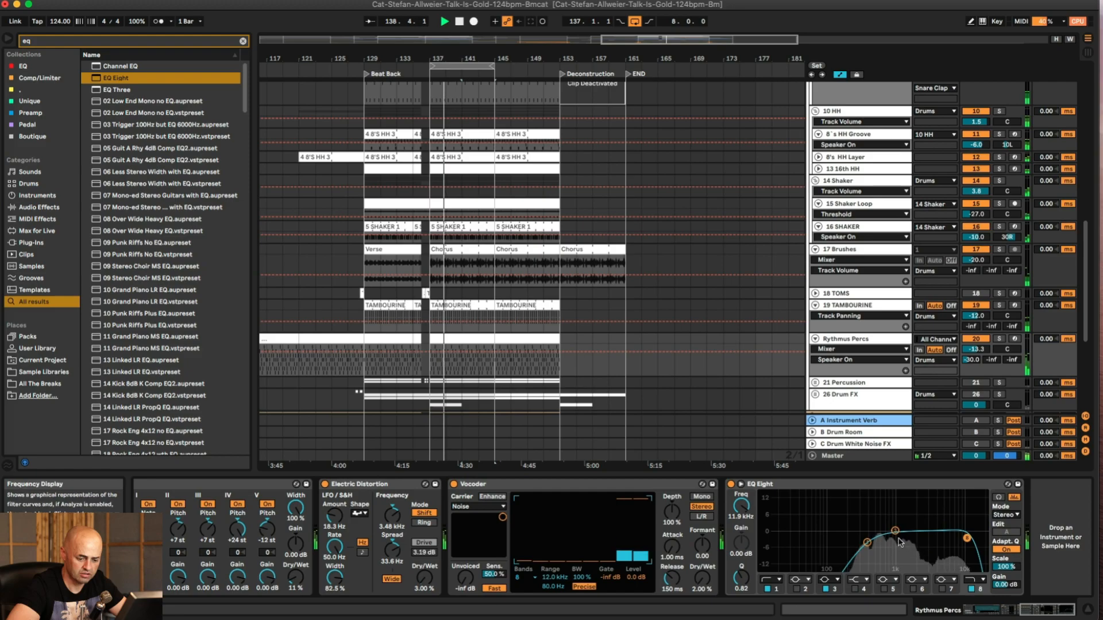
click(975, 579)
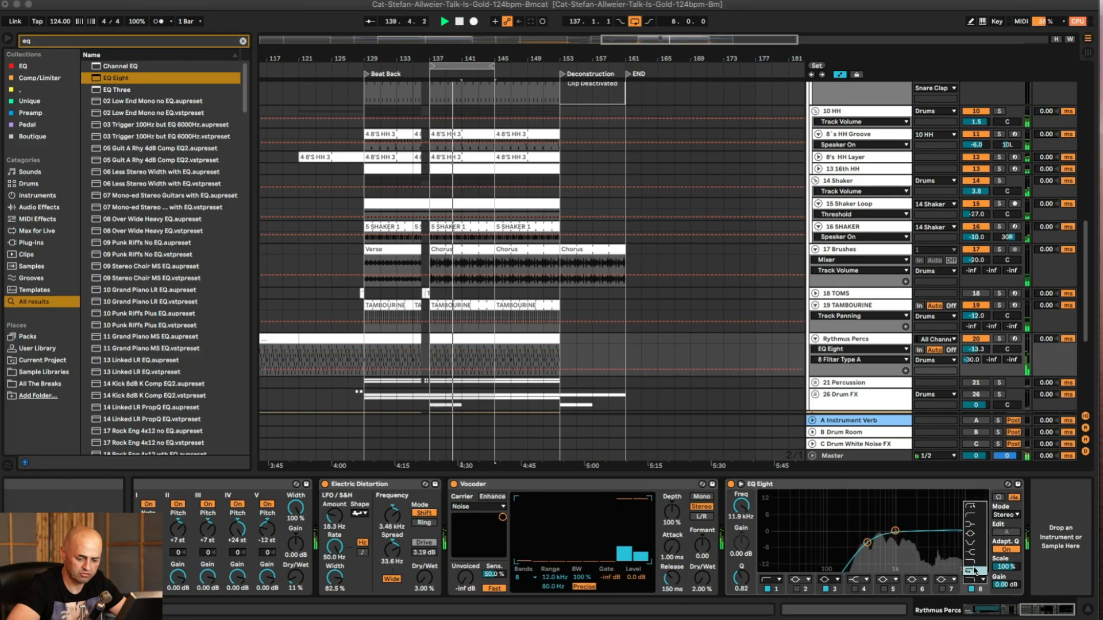
click(975, 572)
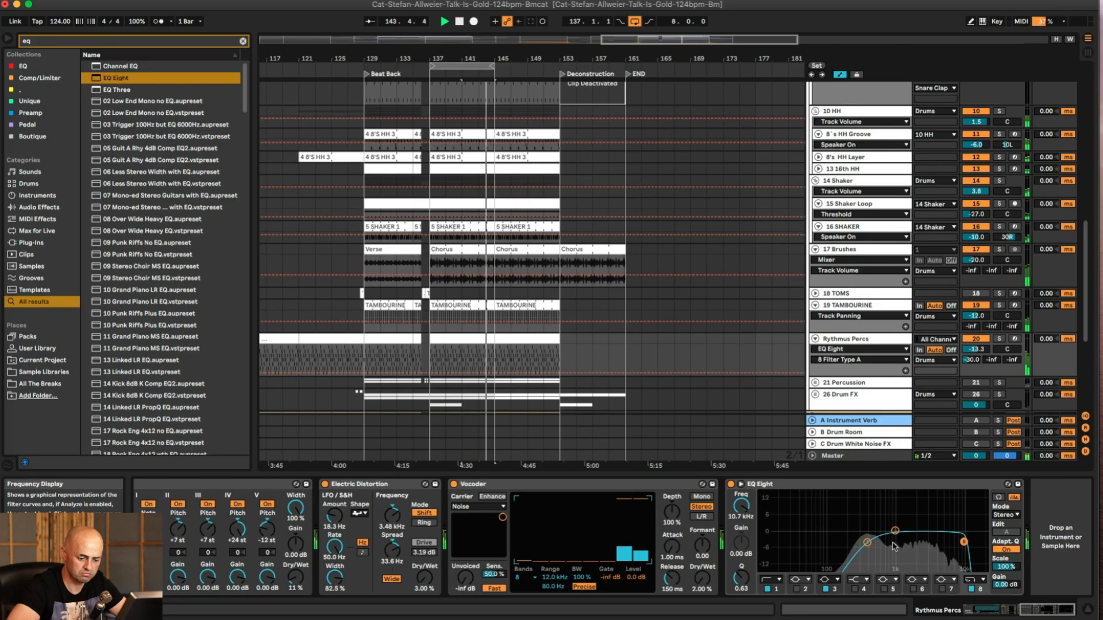
drag(868, 542, 894, 548)
drag(893, 547, 893, 547)
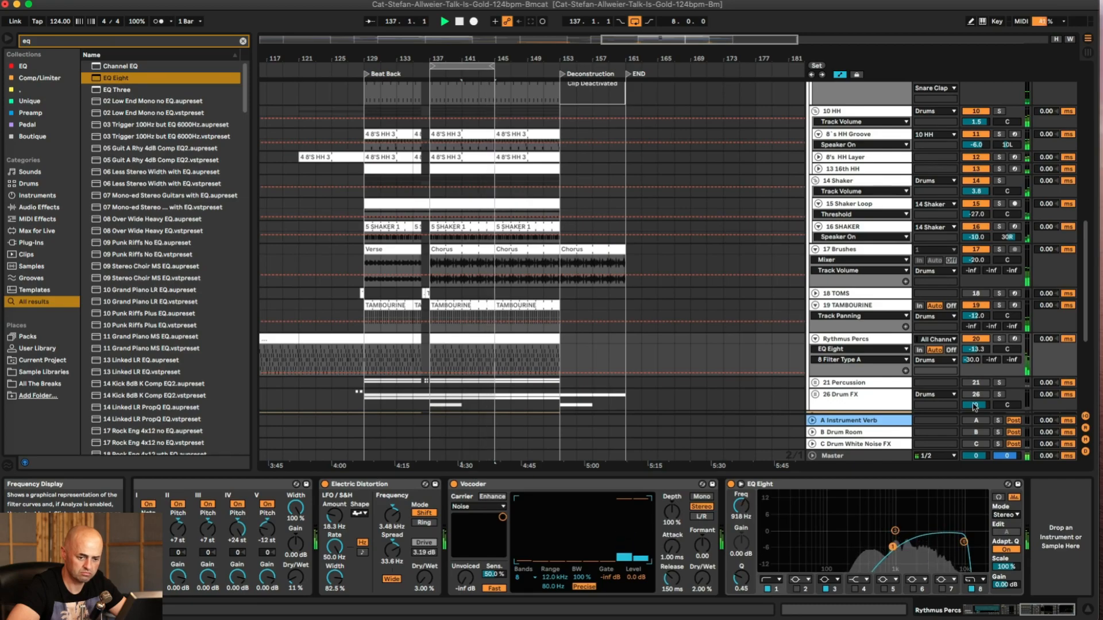
Step: Set Rythmus Percs' volume to -15.3 dB and turn off band 3 on its EQ Eight
drag(976, 349, 976, 355)
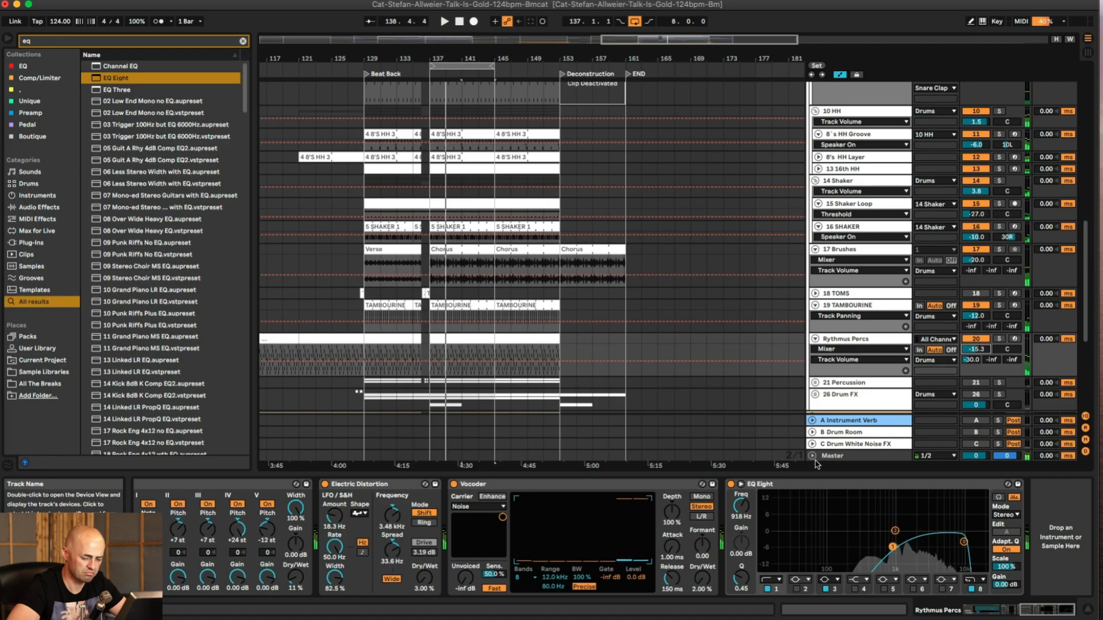
click(825, 589)
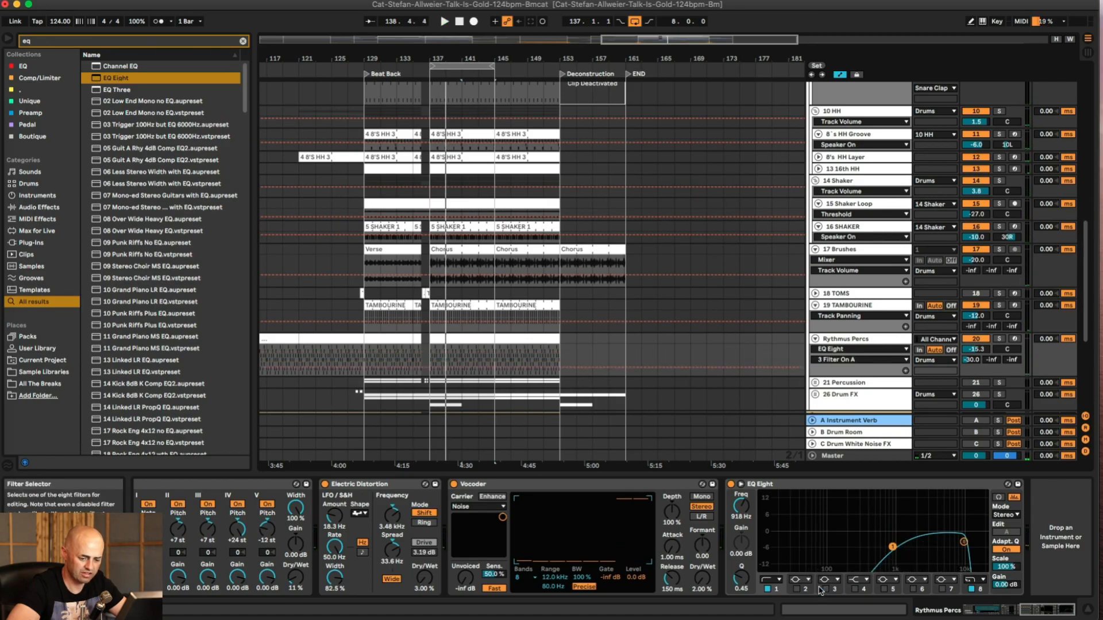
Step: Collapse the Drums group and activate the Synths group
scroll(860, 302, up, 8)
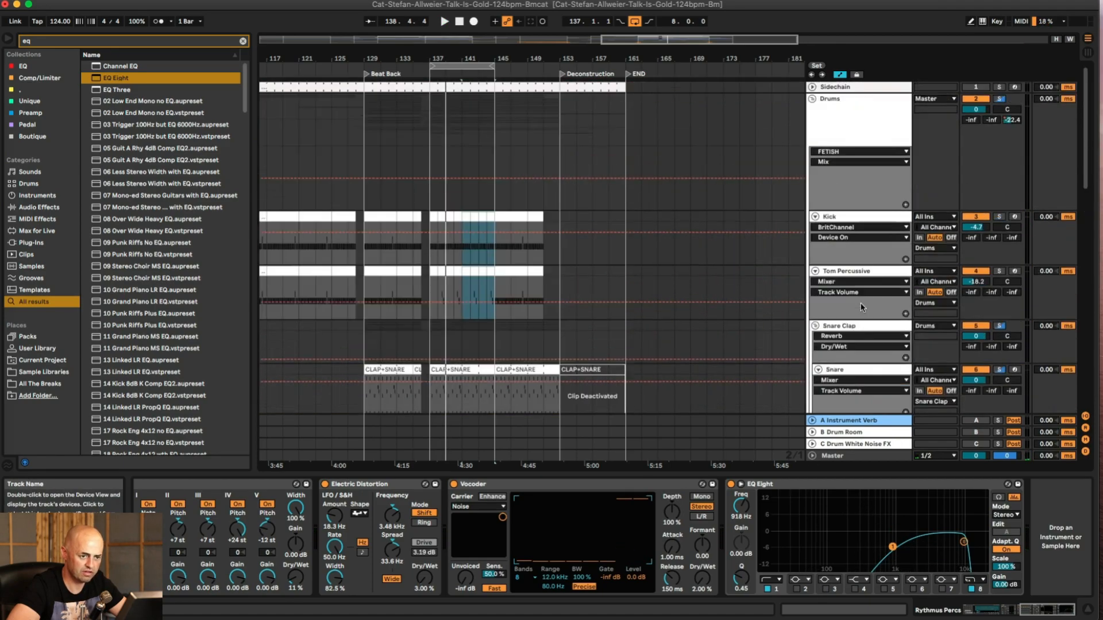
click(813, 99)
click(837, 167)
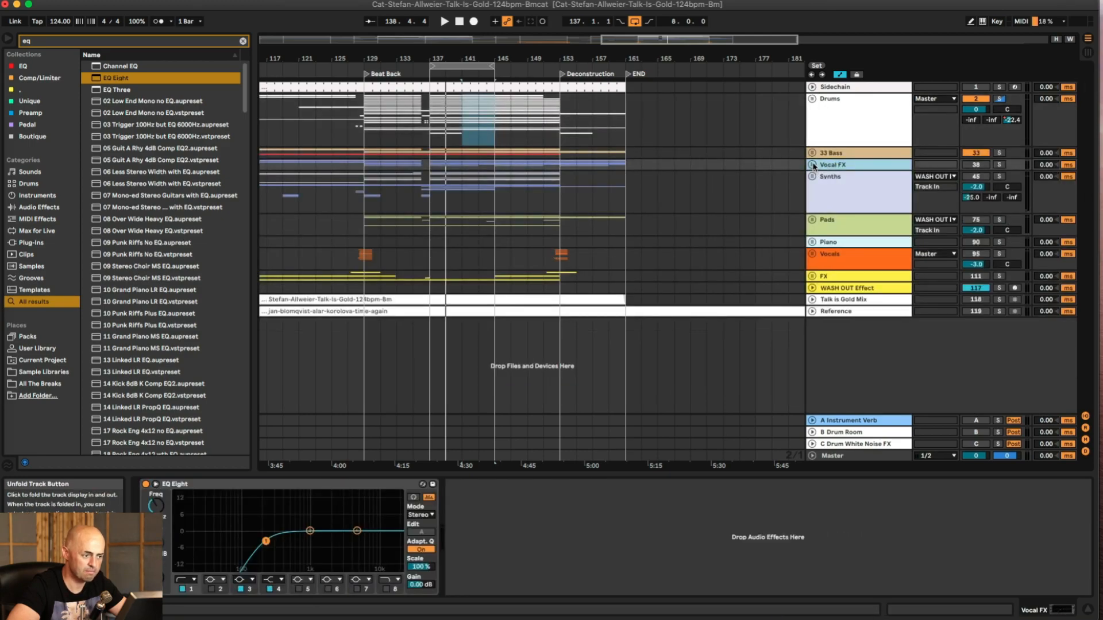
click(827, 182)
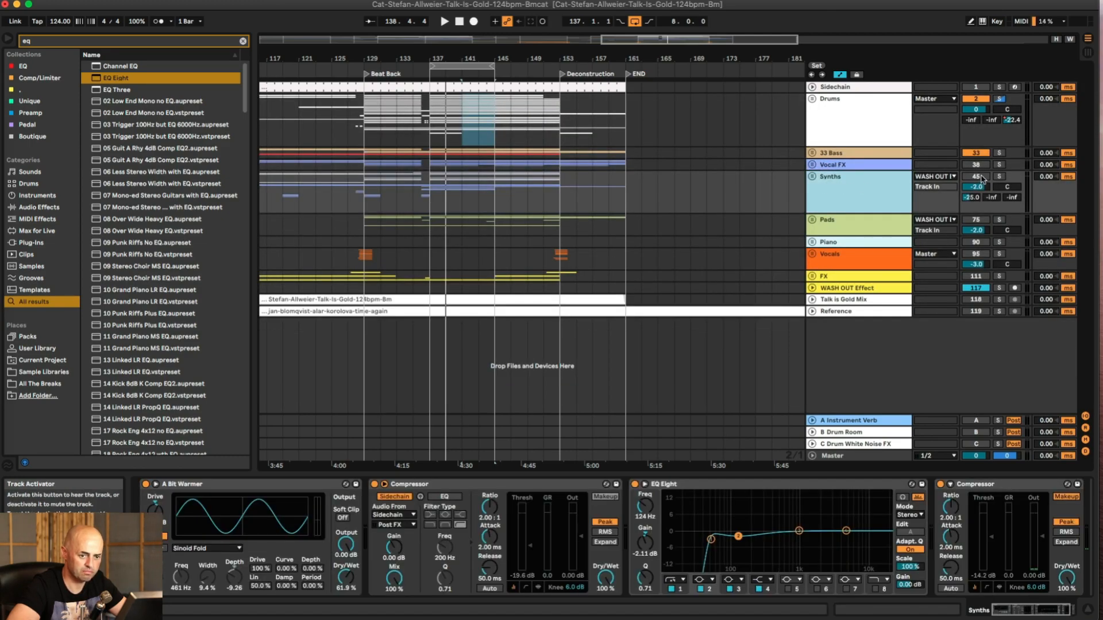
click(832, 192)
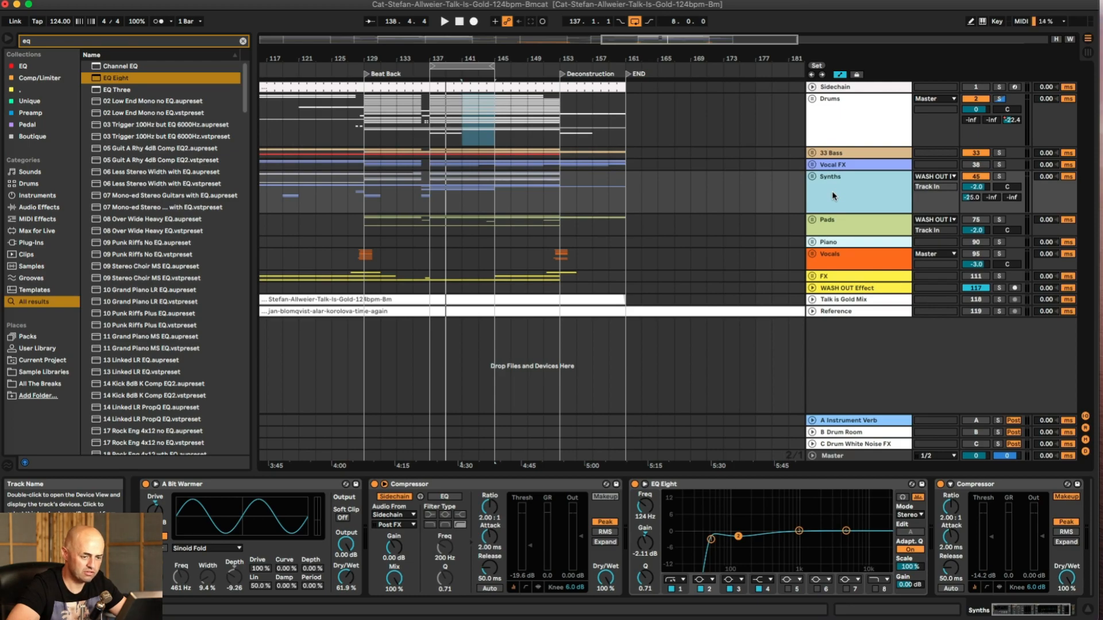
Step: Audition the Pads group with the mix, setting the Synths volume to -7.2 dB and the Pads volume to -4.1 dB
click(842, 165)
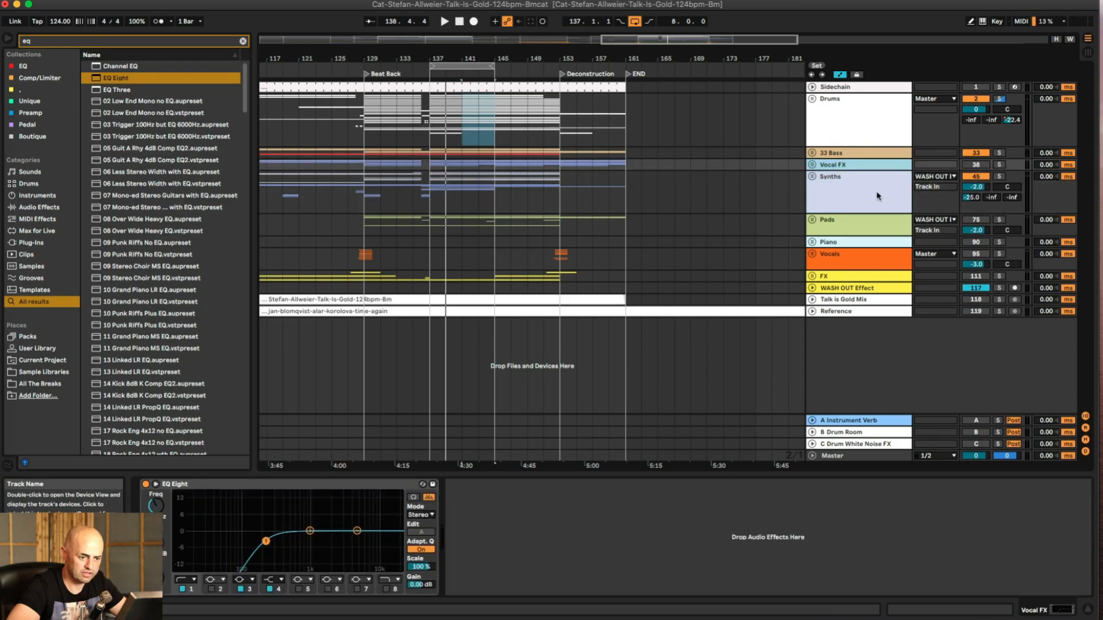
click(855, 210)
click(848, 233)
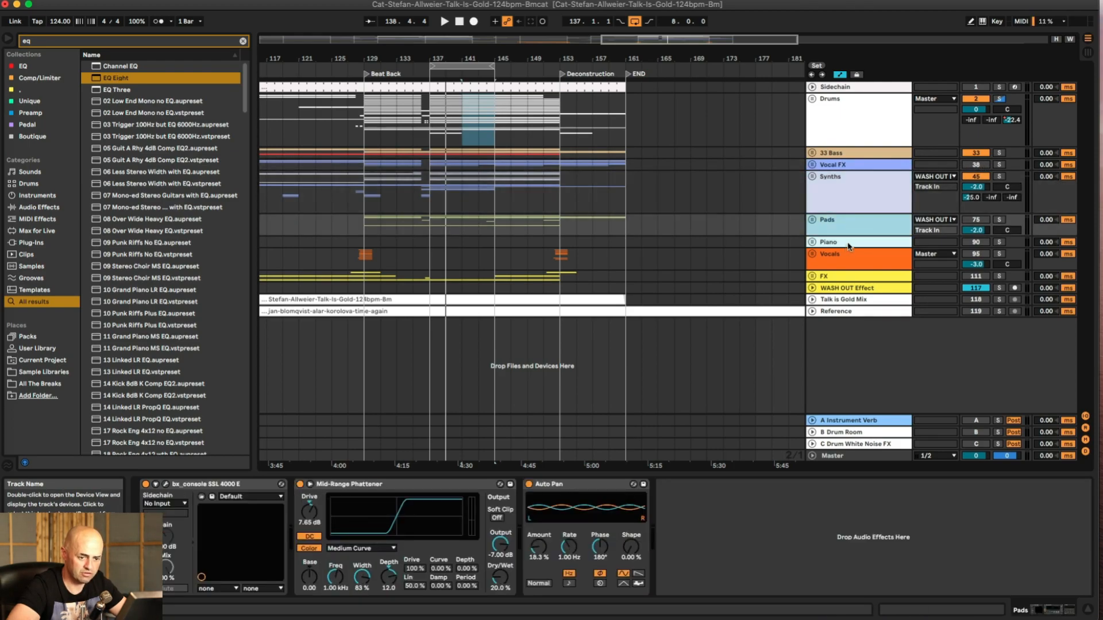
click(977, 219)
key(space)
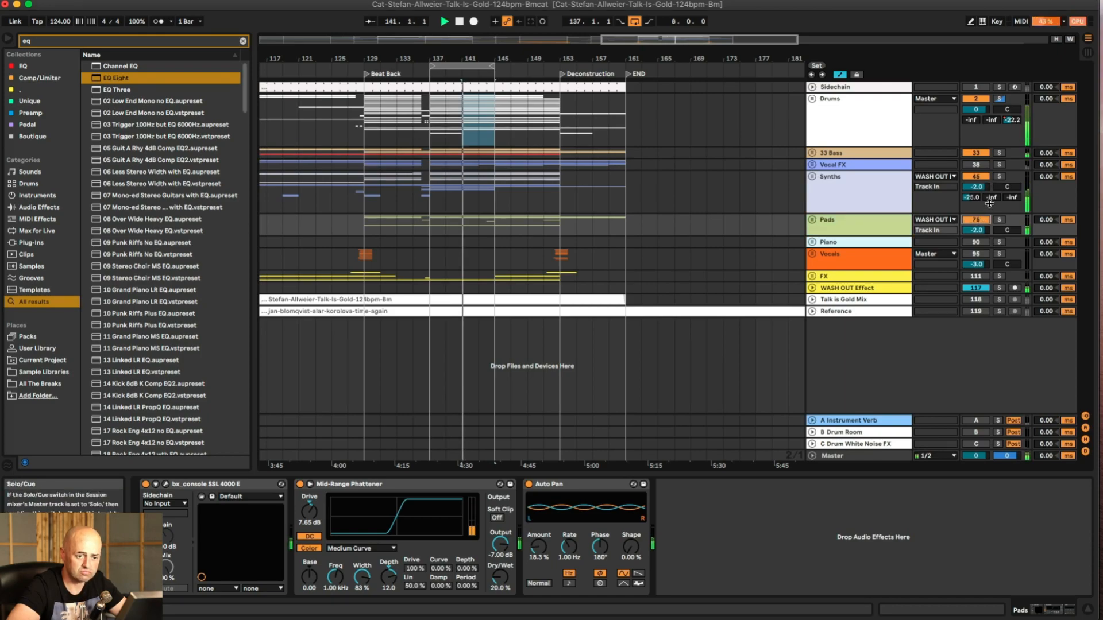
drag(977, 186, 977, 190)
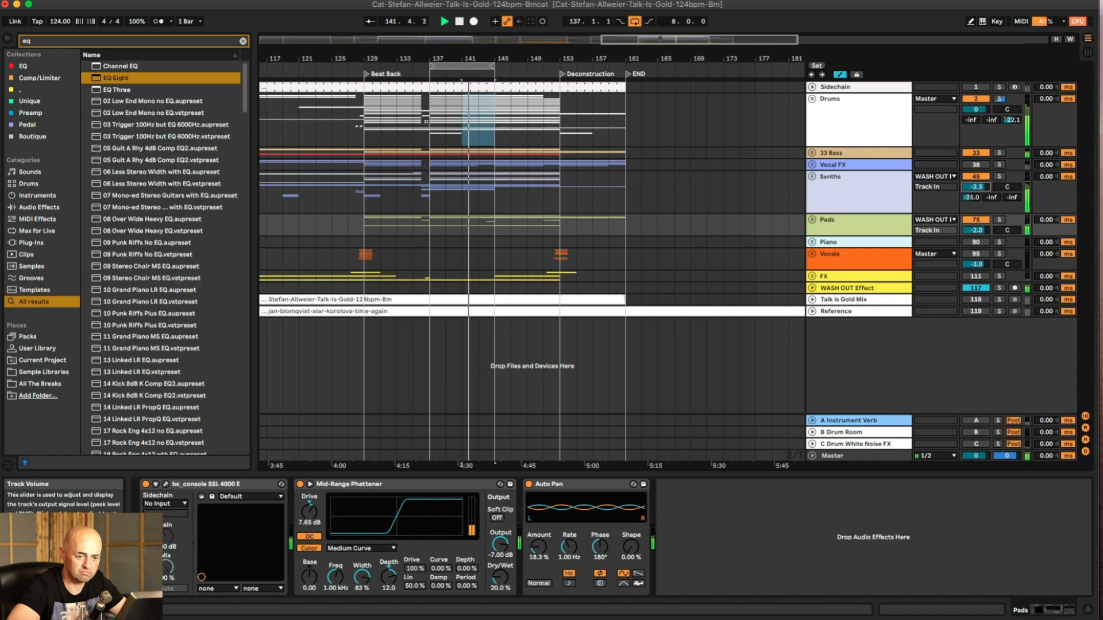
click(976, 220)
drag(977, 188, 976, 193)
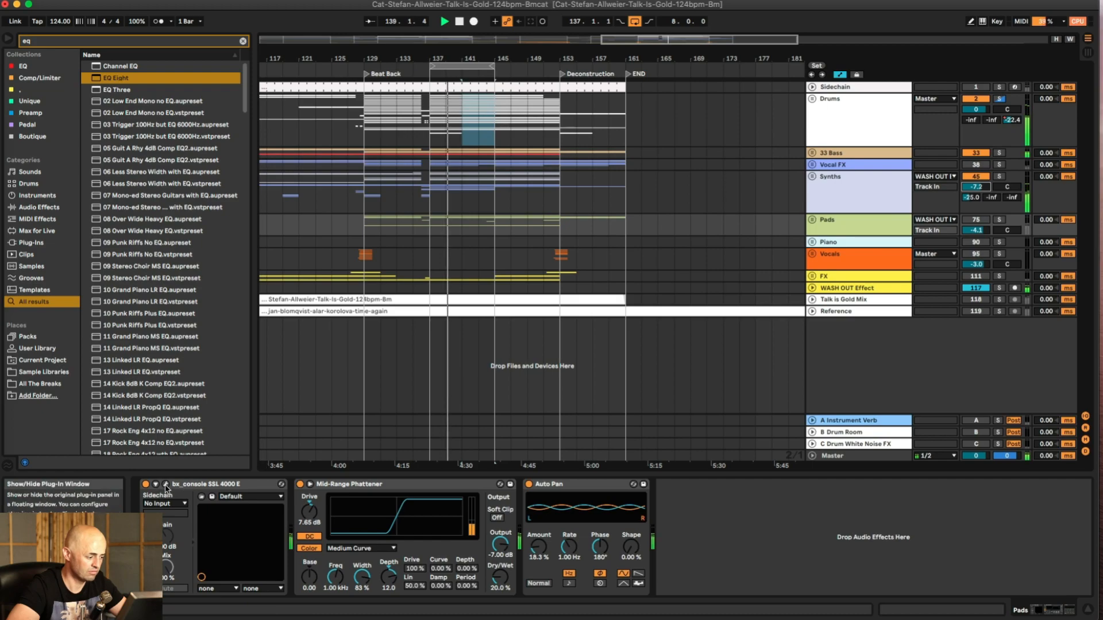
Step: Check the settings of the bx_console SSL 4000 E plug-in on the Pads group and close its window
click(166, 485)
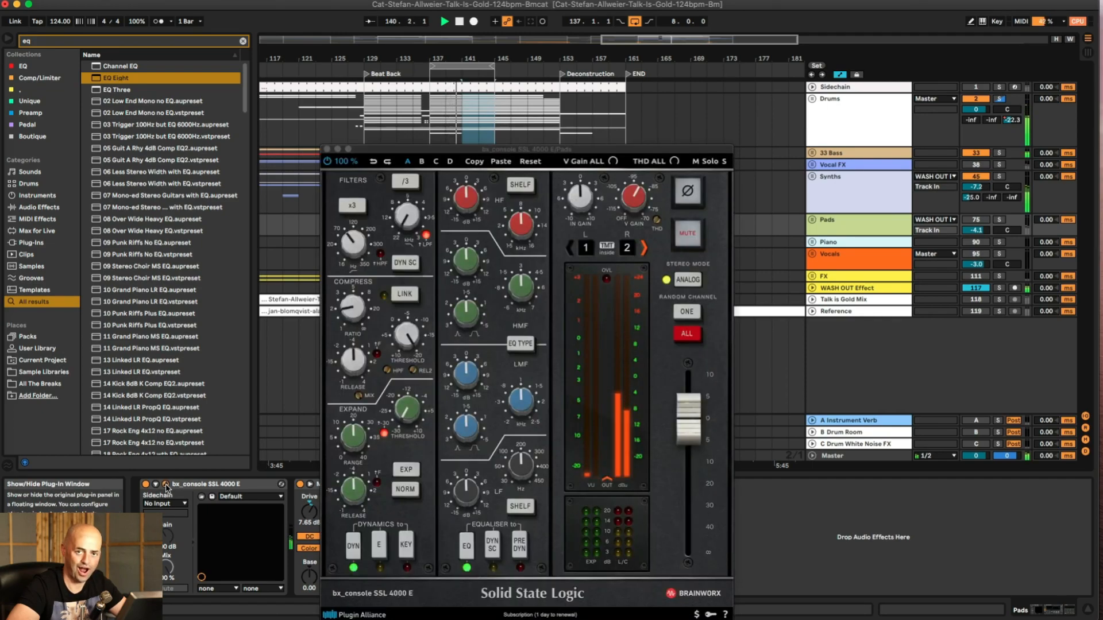
click(166, 484)
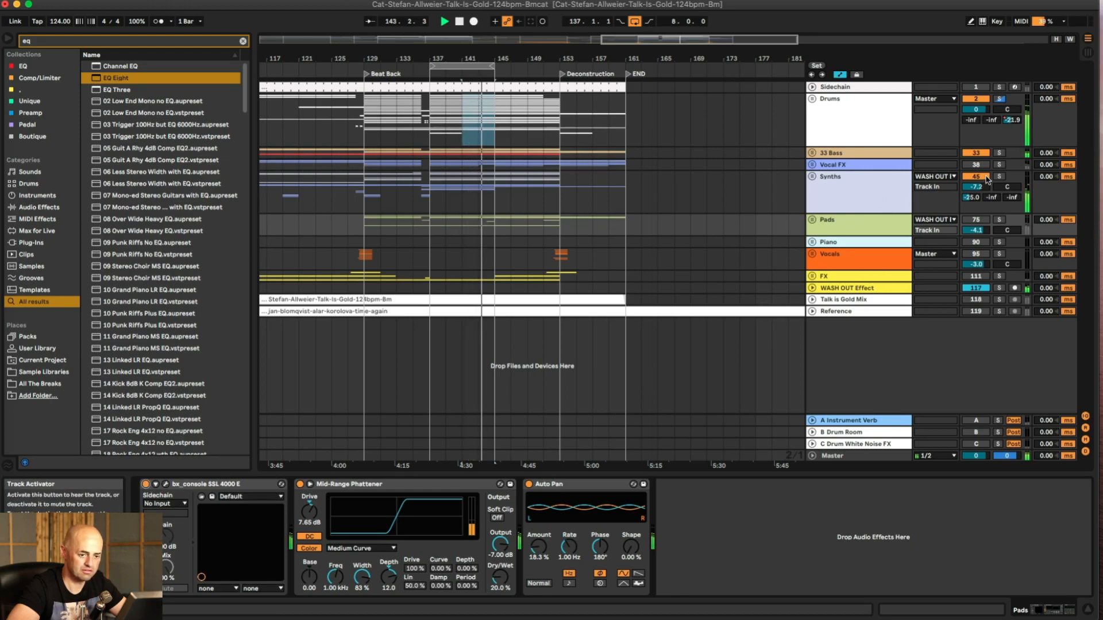
Step: Deactivate the Synths group and move the Pads group directly above it
drag(880, 222, 873, 190)
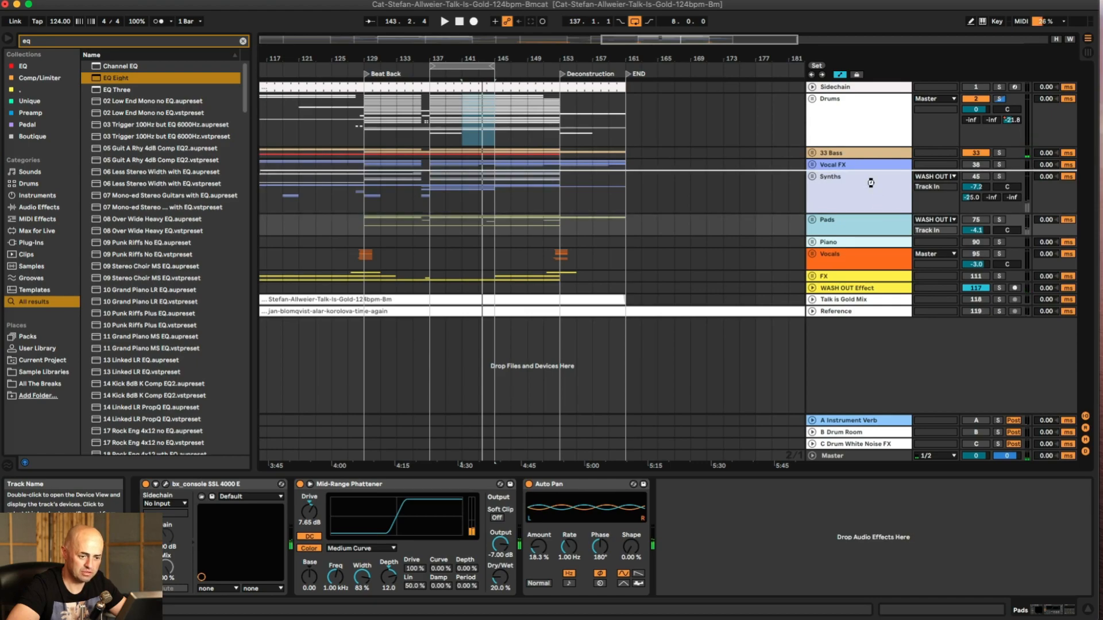
drag(871, 188, 871, 187)
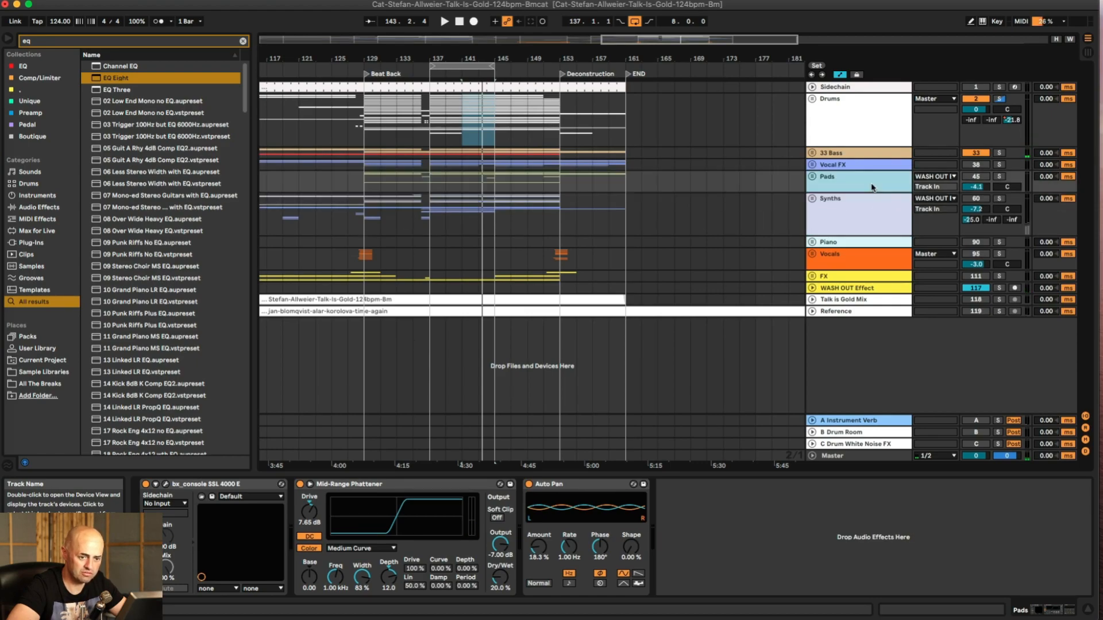
Step: Audition the Vocal FX group in solo and within the mix, expanding it to check its tracks, and deactivate it again
click(1000, 165)
key(space)
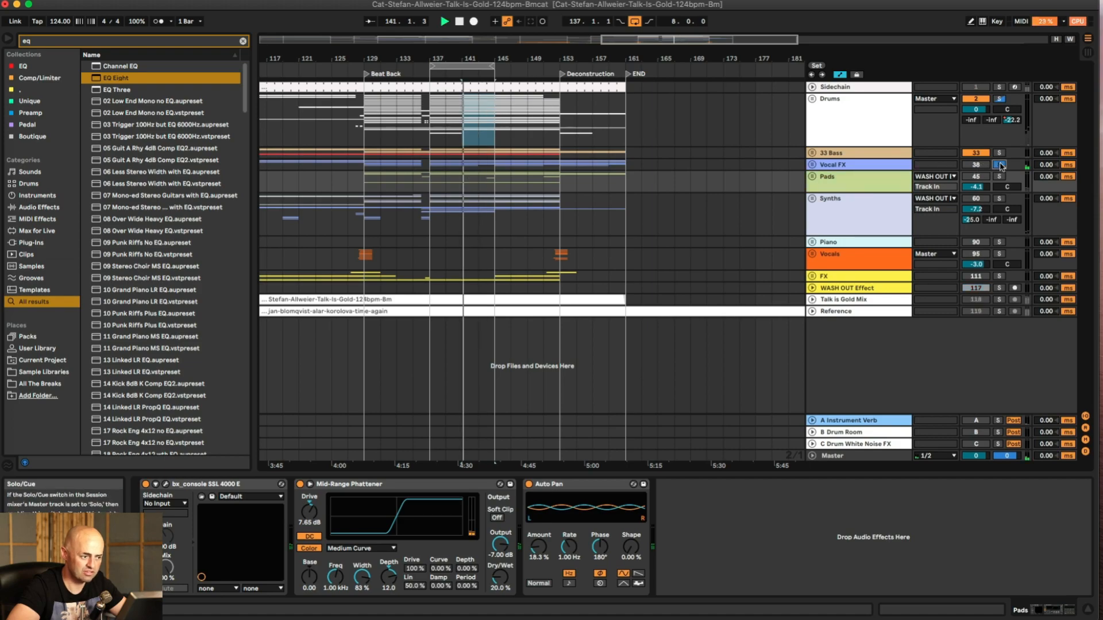
click(977, 166)
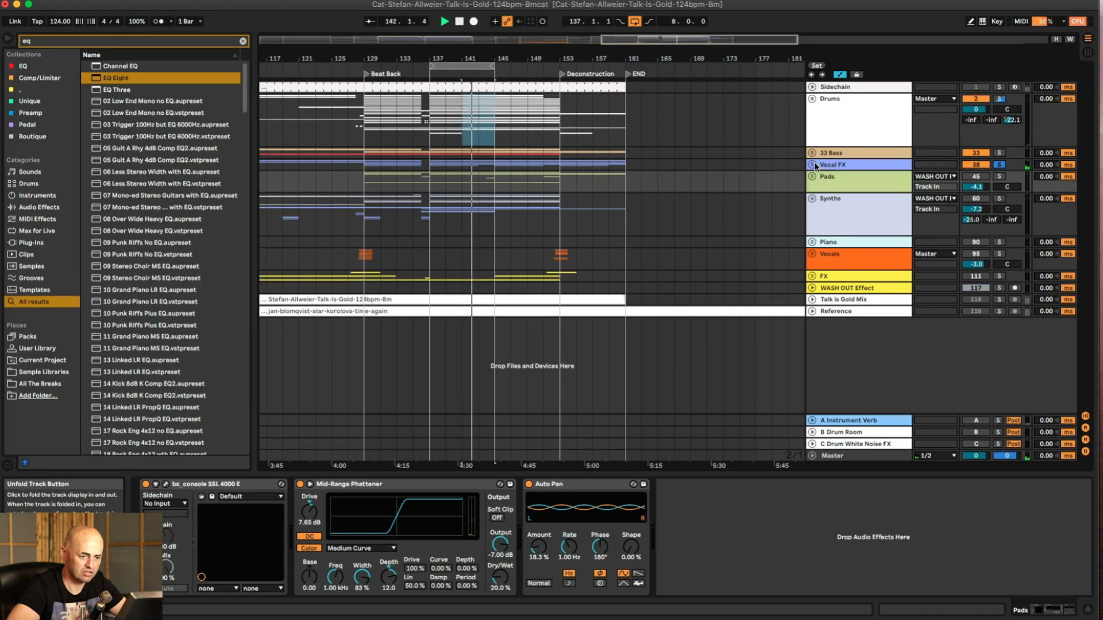
click(812, 165)
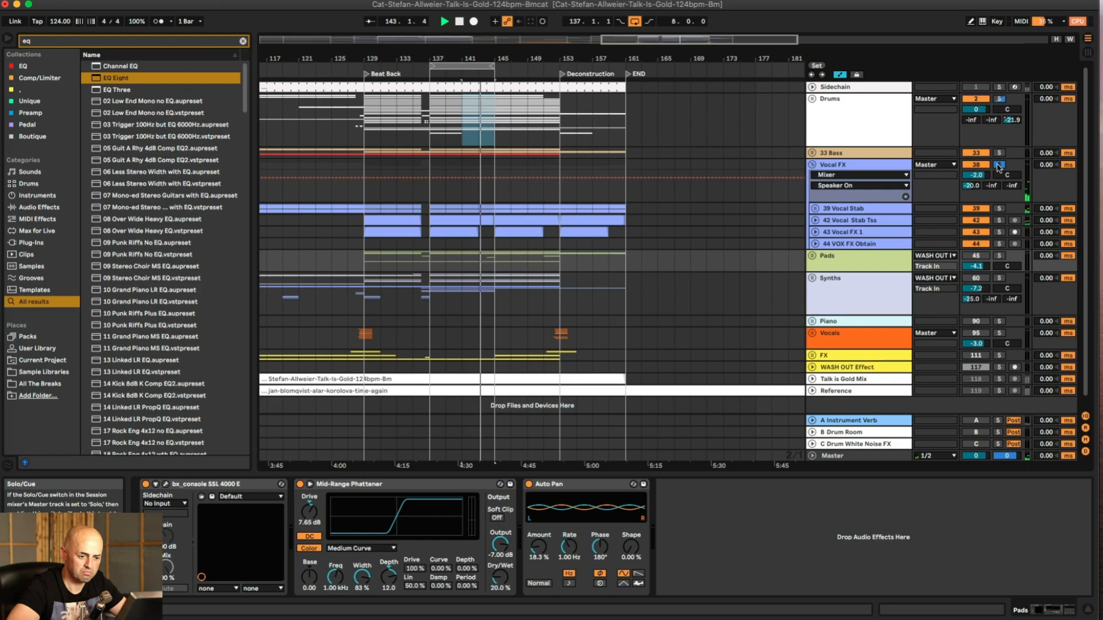
click(999, 165)
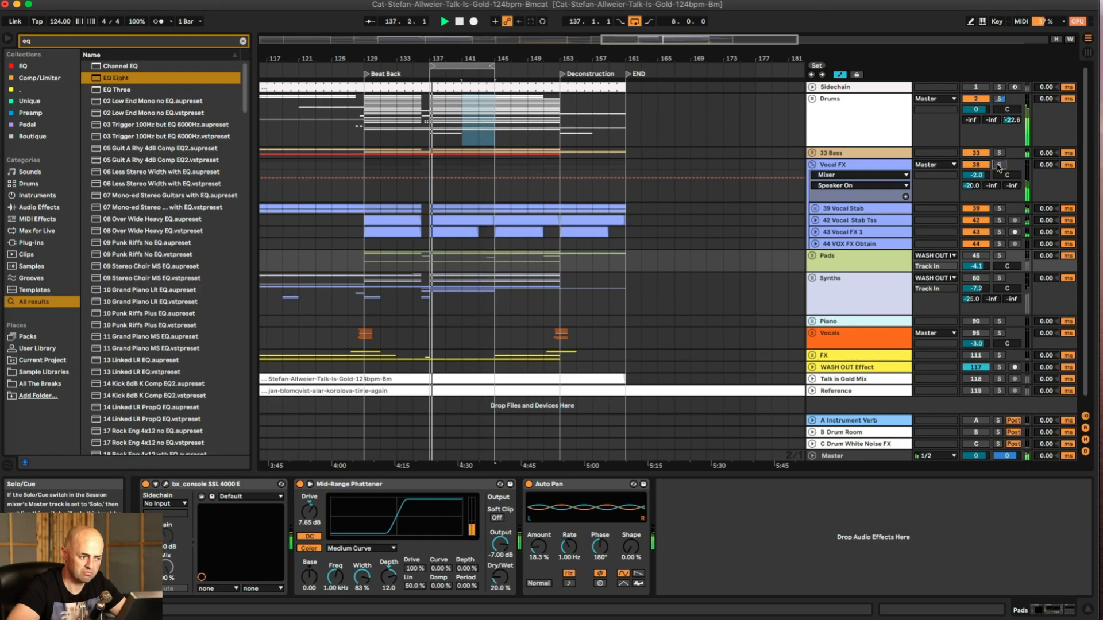
click(977, 165)
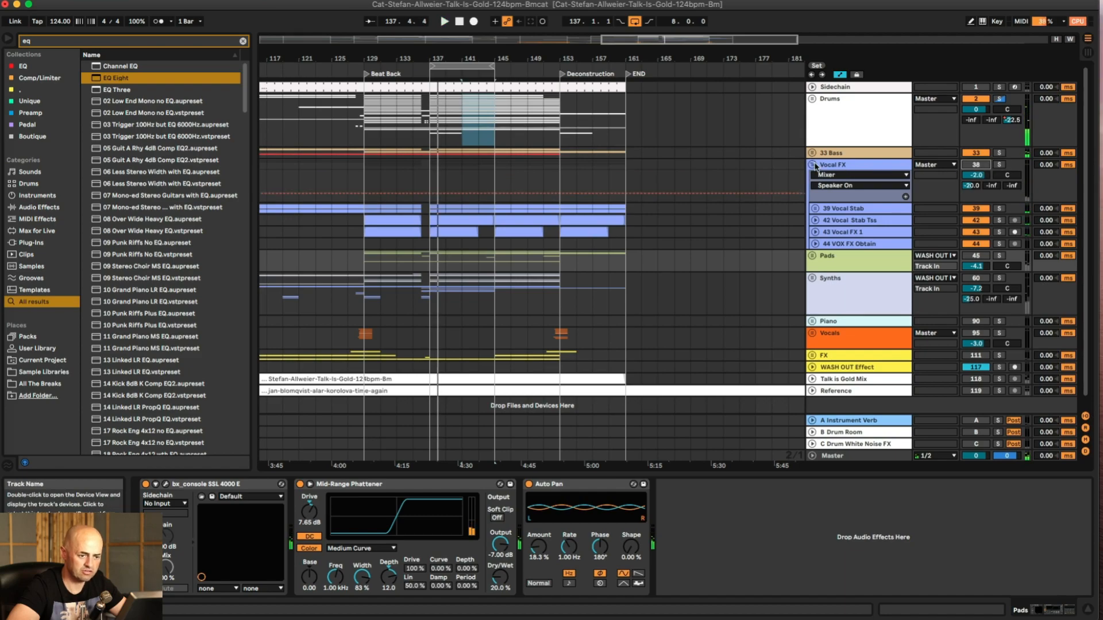
Step: Collapse the Vocal FX group and move the Pads group directly below 33 Bass
click(815, 165)
drag(829, 180, 830, 165)
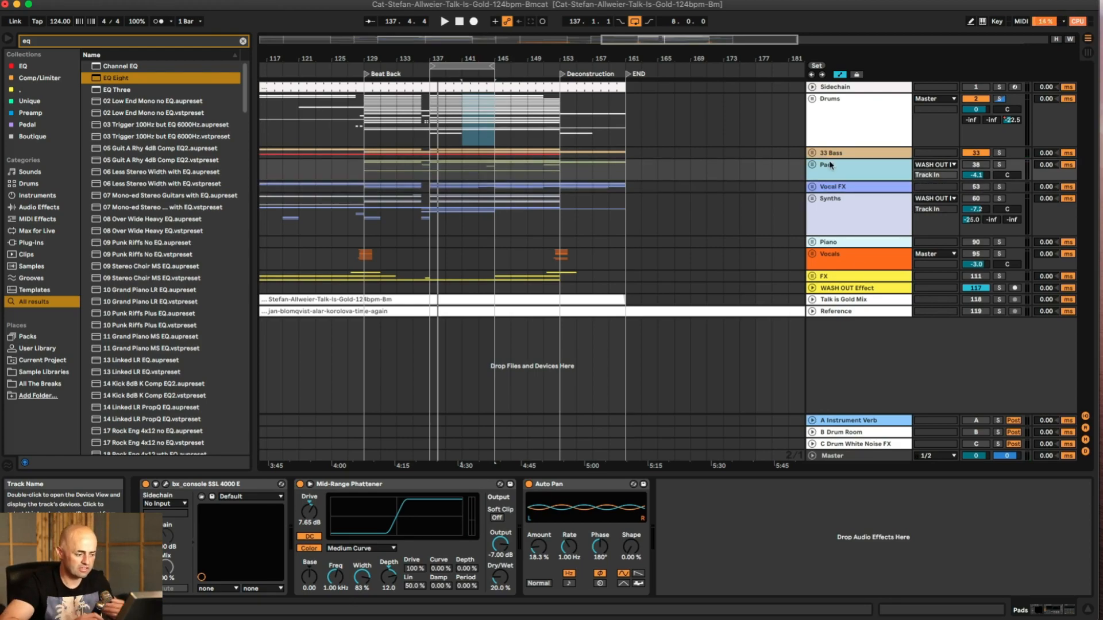
Step: Examine the tracks inside the Synths group, the devices on Vocal FX, Piano and Vocals, and the full arrangement
click(843, 210)
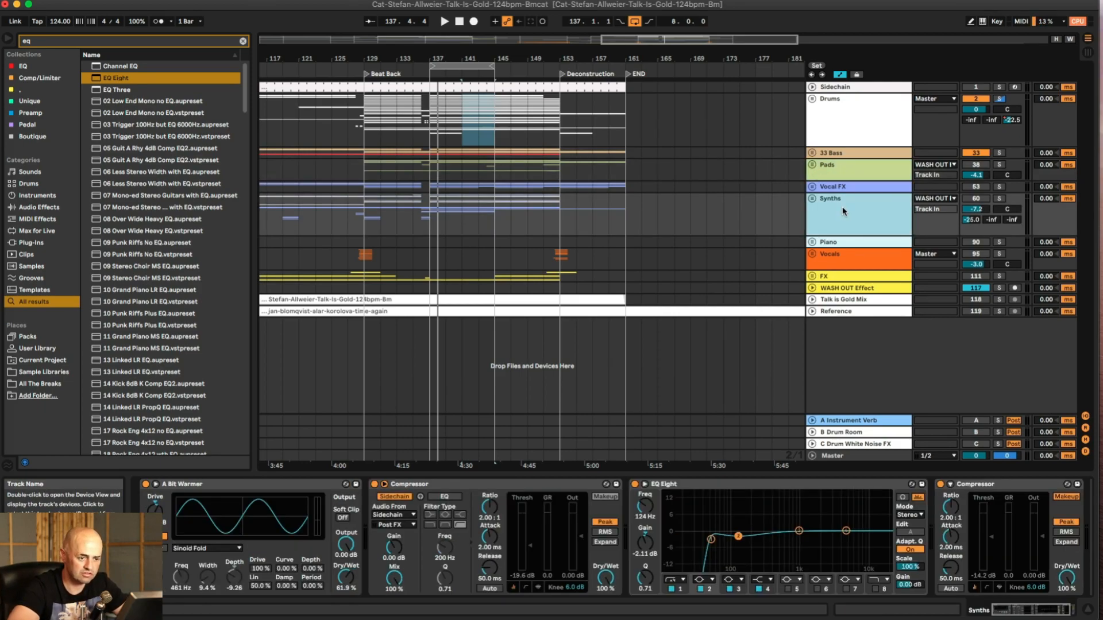
click(812, 199)
scroll(842, 217, down, 3)
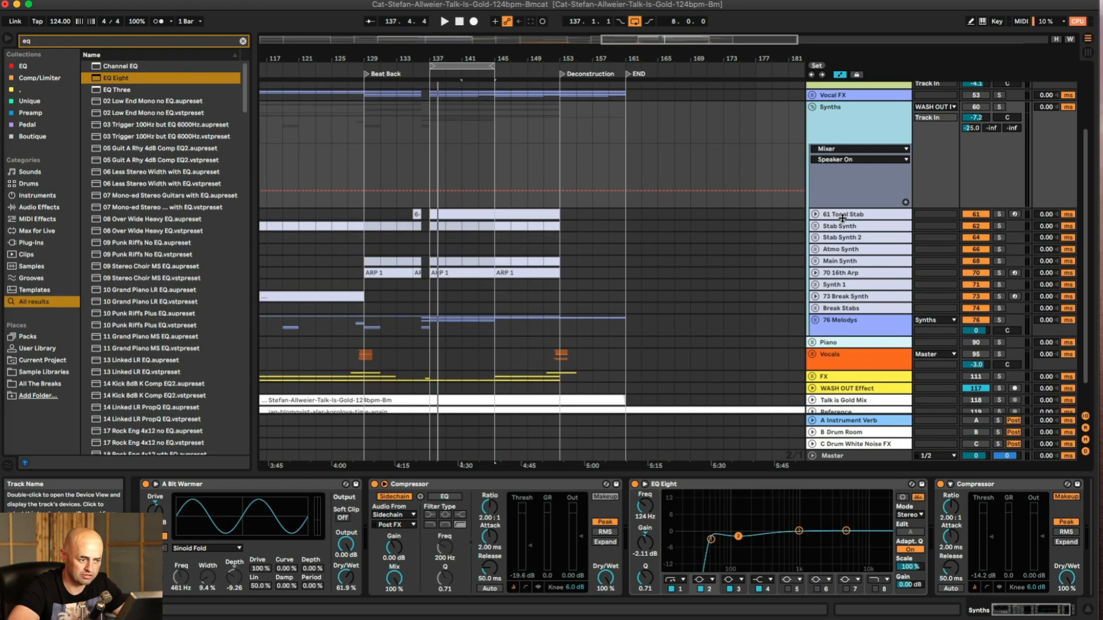
scroll(844, 218, down, 1)
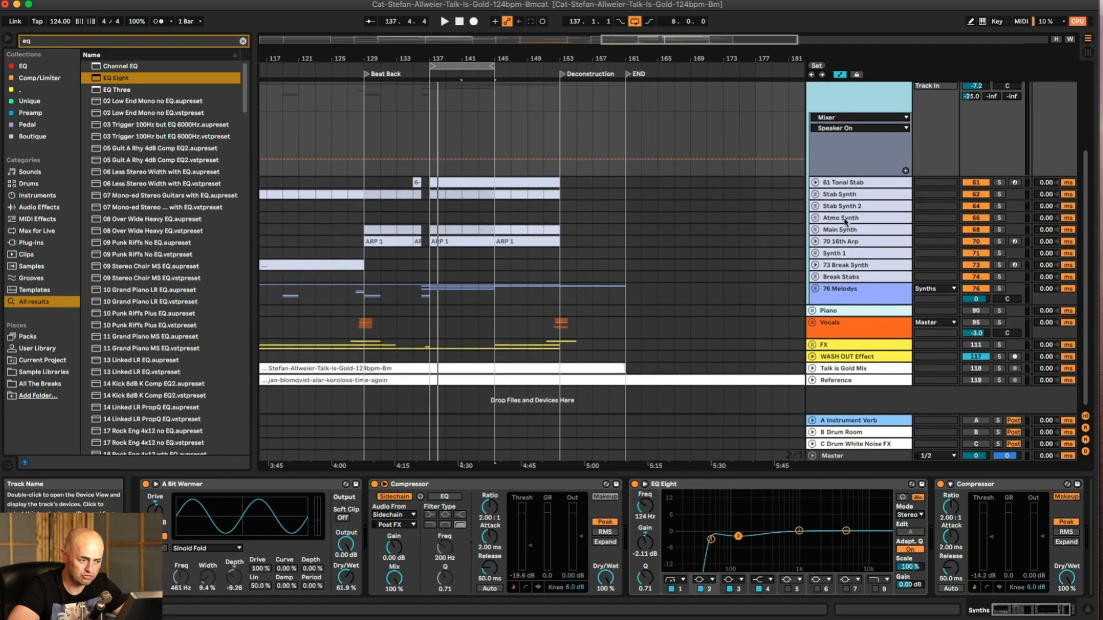
scroll(846, 282, up, 4)
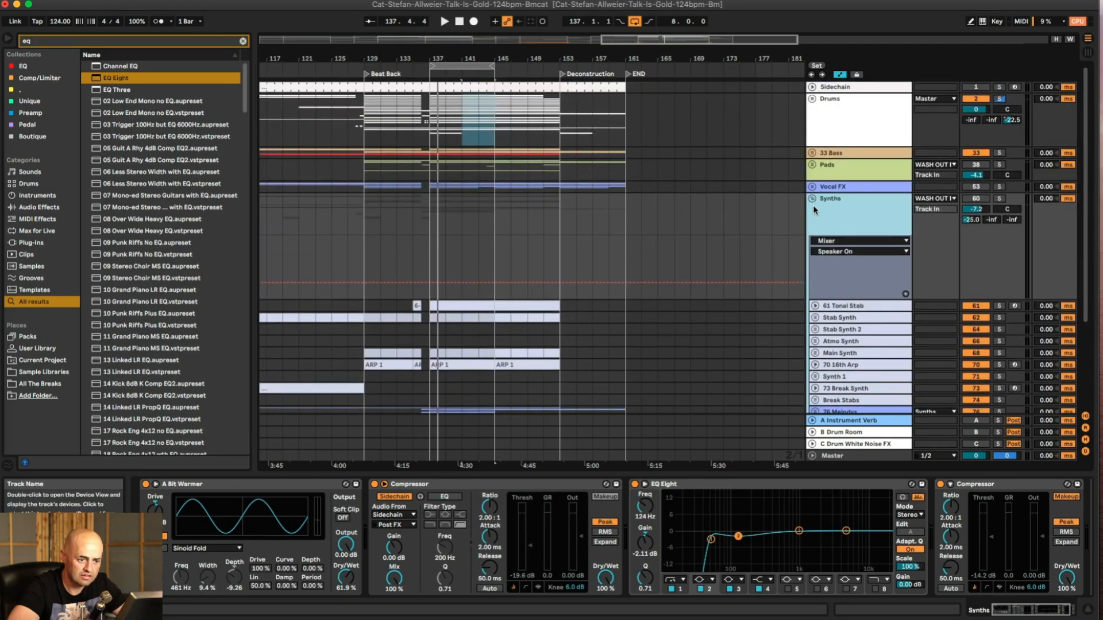
click(831, 199)
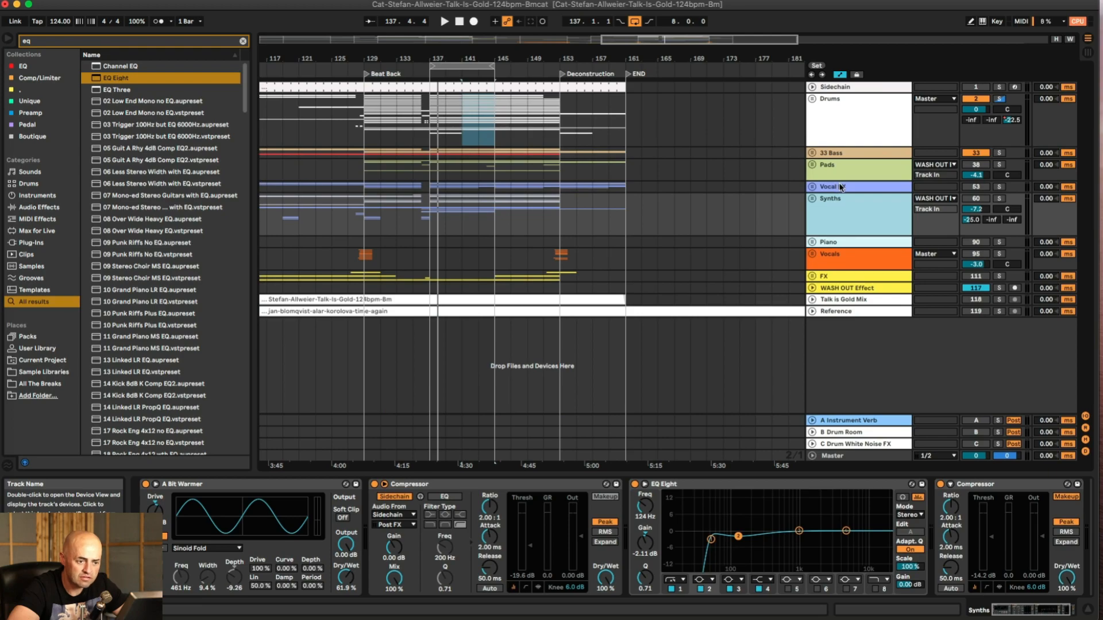
click(840, 187)
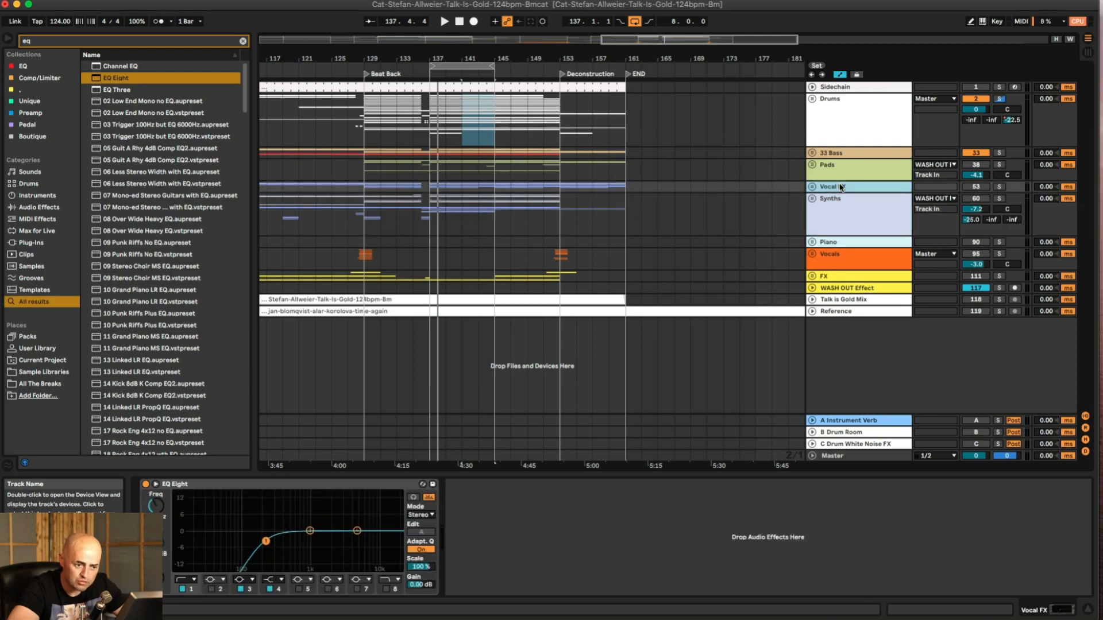
click(841, 242)
click(841, 256)
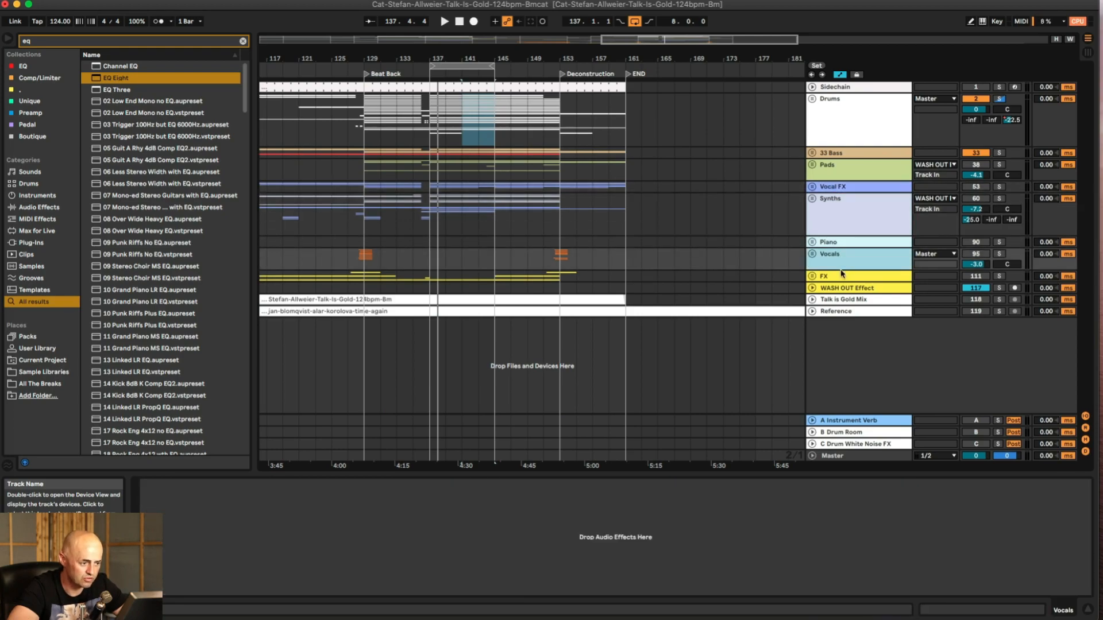
drag(608, 59, 608, 18)
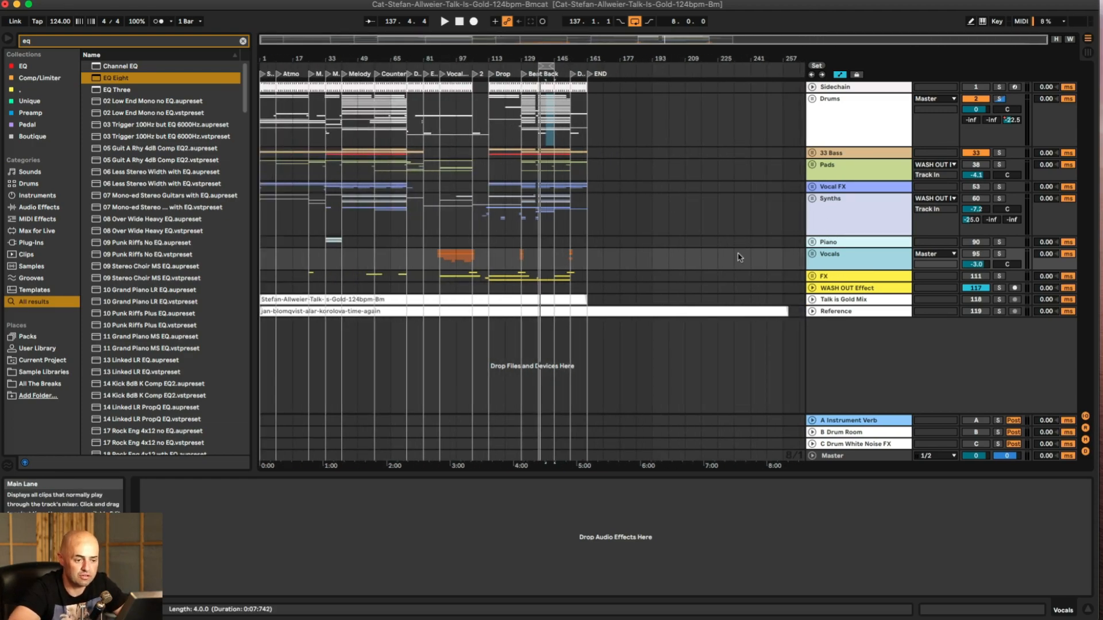
click(835, 168)
key(space)
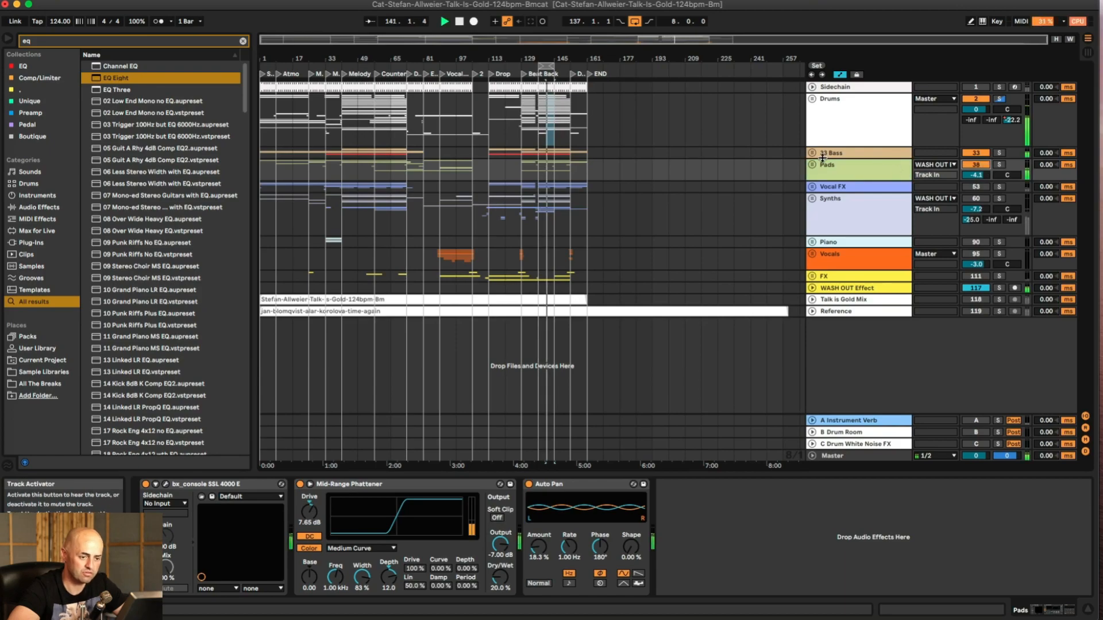
click(814, 166)
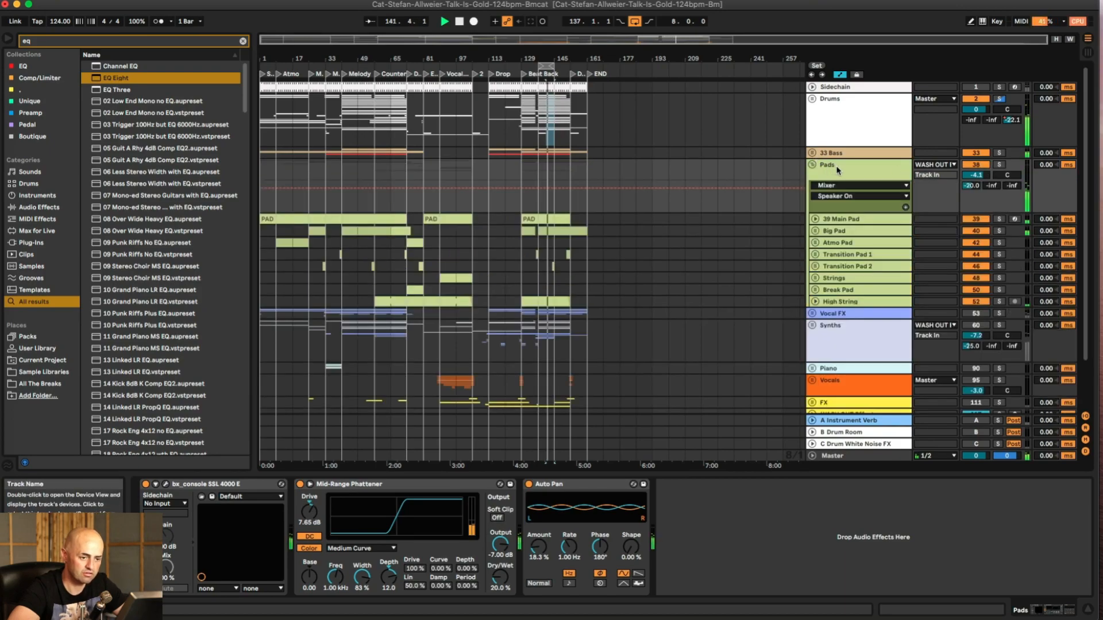
click(836, 219)
scroll(642, 559, right, 15)
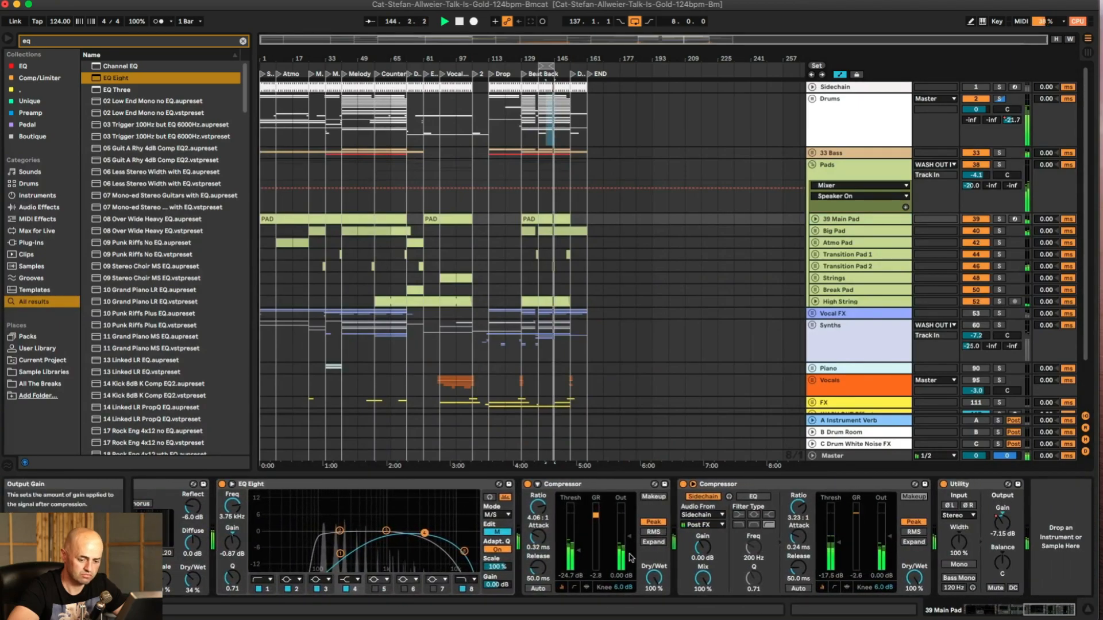
Step: Audition Main Pad in solo and deactivate the individual tracks inside the Pads group
click(973, 267)
click(1000, 230)
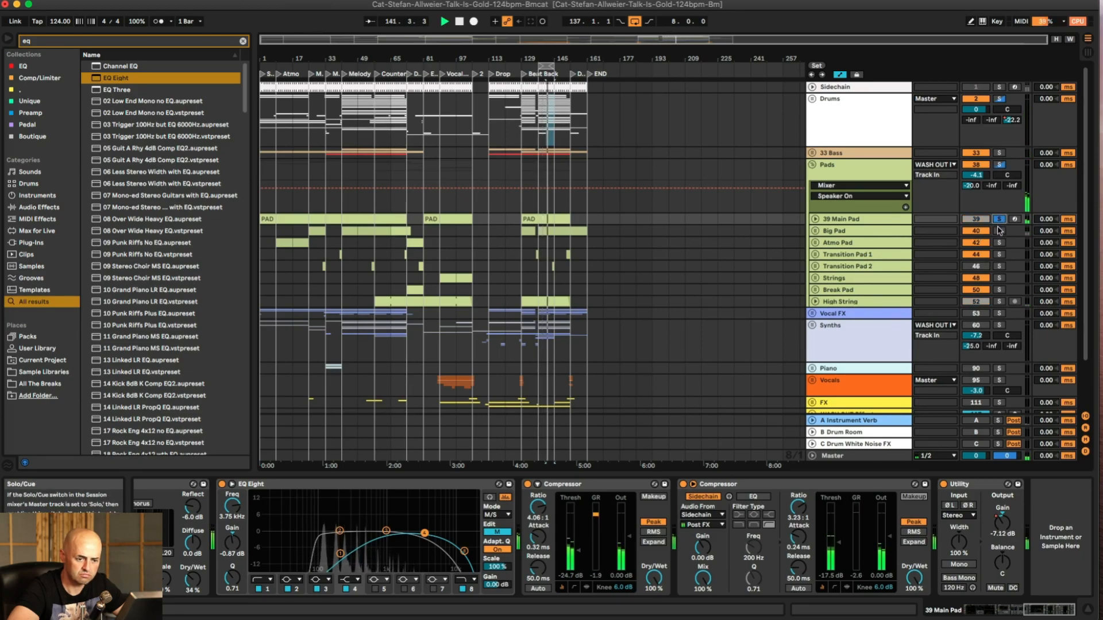
click(999, 221)
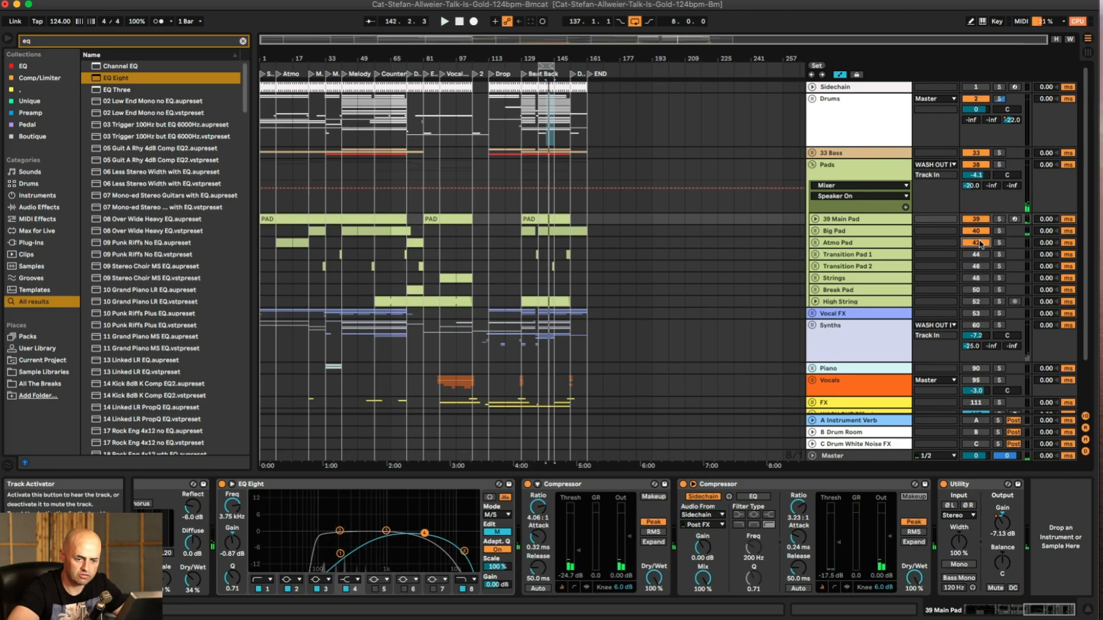
Step: Move the Big Pad track directly above Main Pad within the Pads group
click(872, 231)
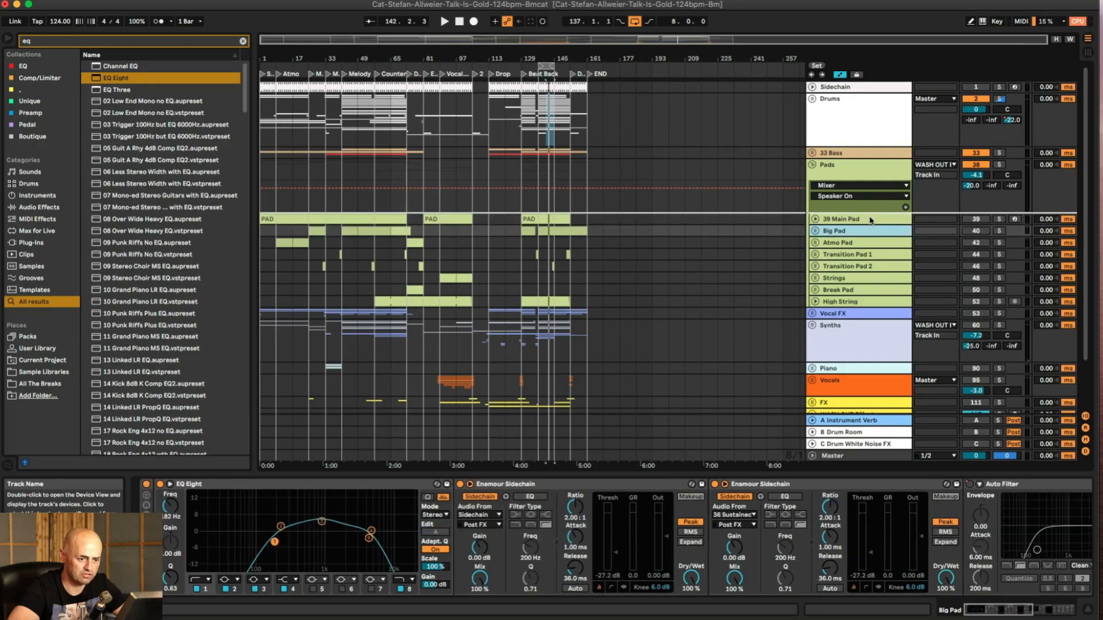
drag(872, 221, 869, 220)
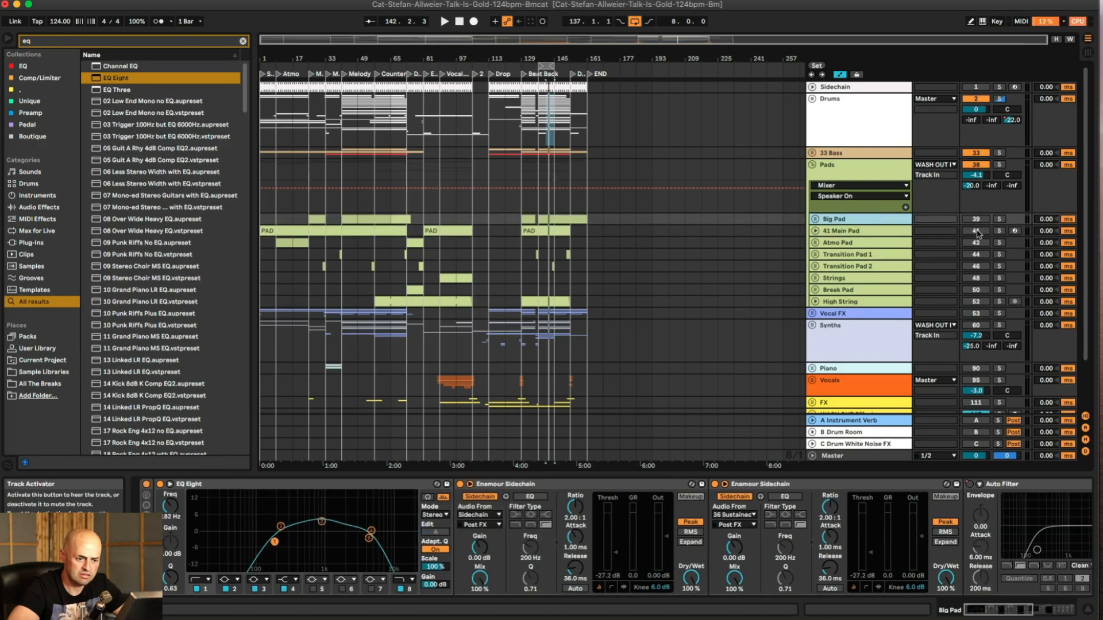
Step: Activate and unfold the Main Pad track, and set its volume to 0.5 dB during playback
click(815, 231)
key(space)
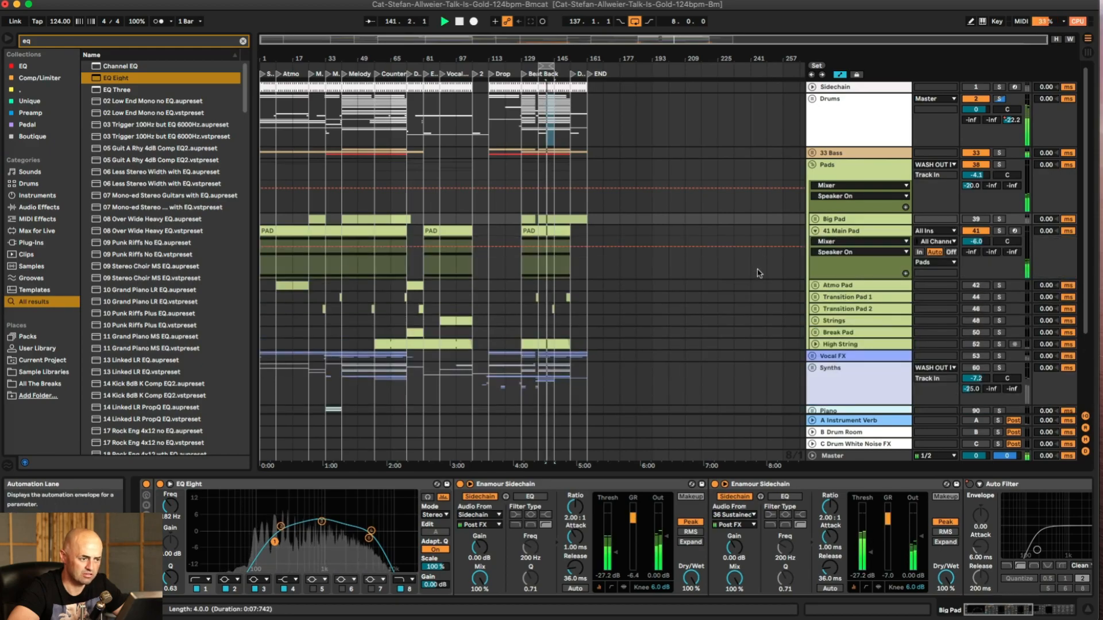
drag(972, 241, 972, 226)
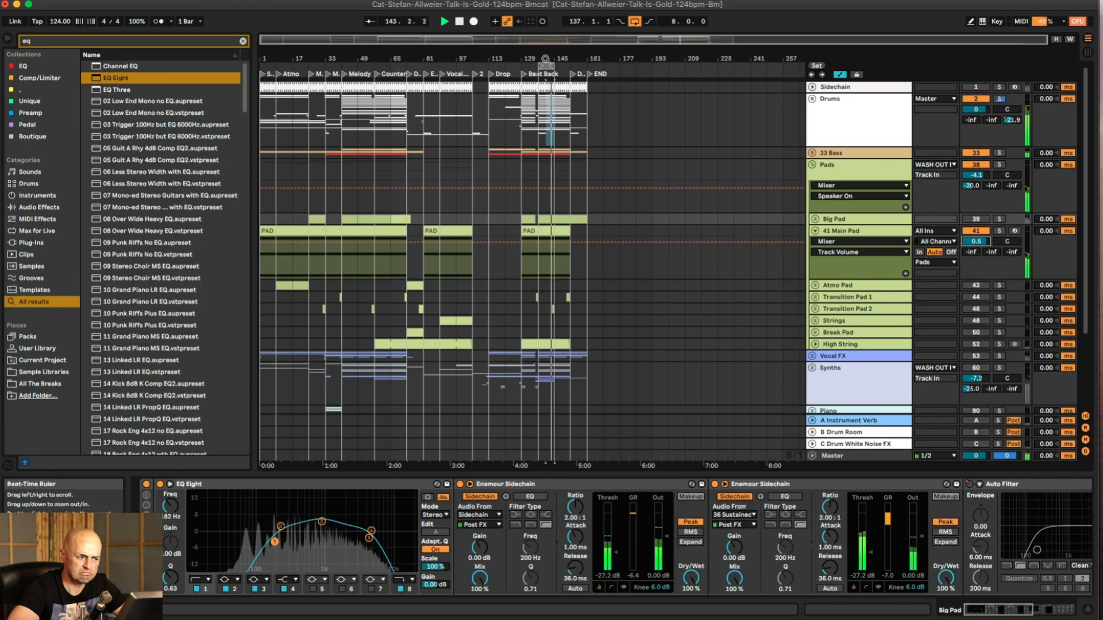
Step: Loop the four bars starting at bar 139 in the Beat Back section and play them
drag(547, 58, 560, 214)
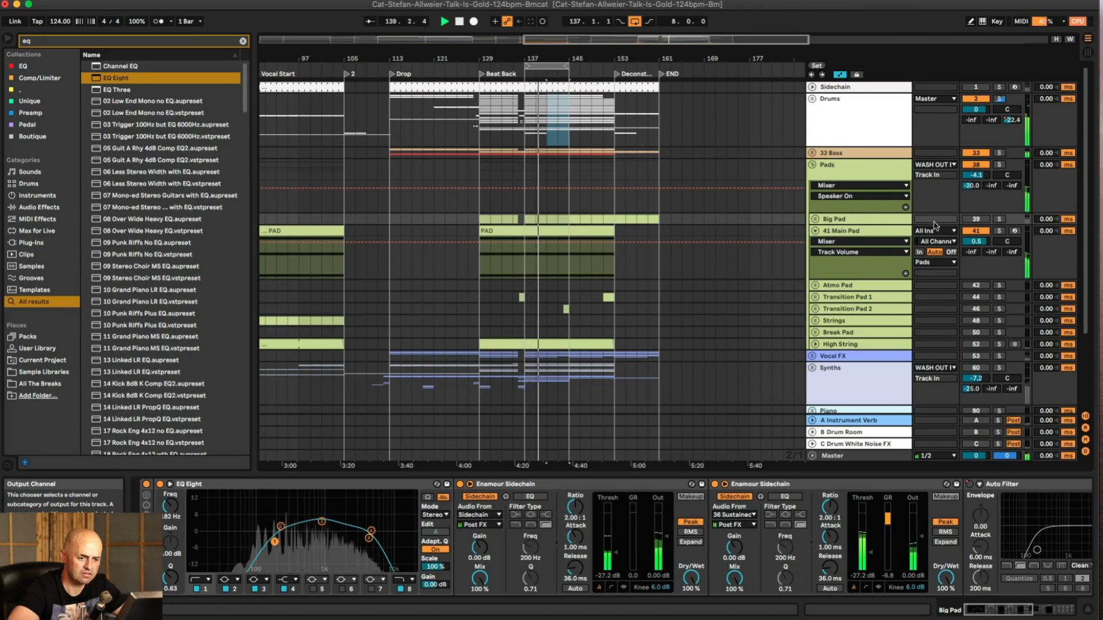
drag(538, 58, 547, 213)
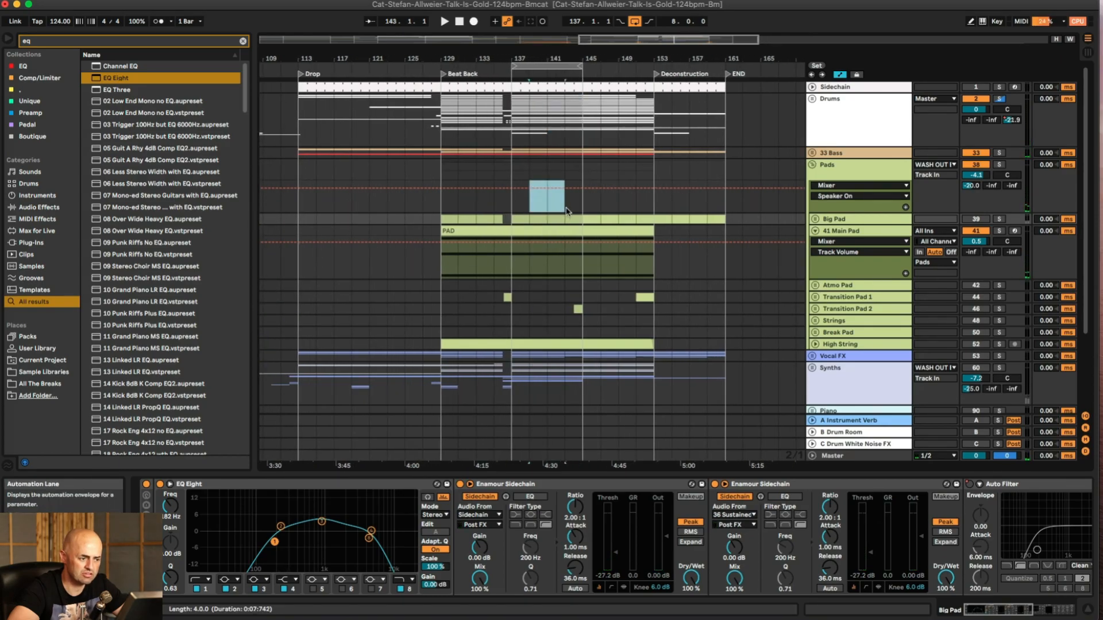
click(567, 211)
key(super+l)
key(space)
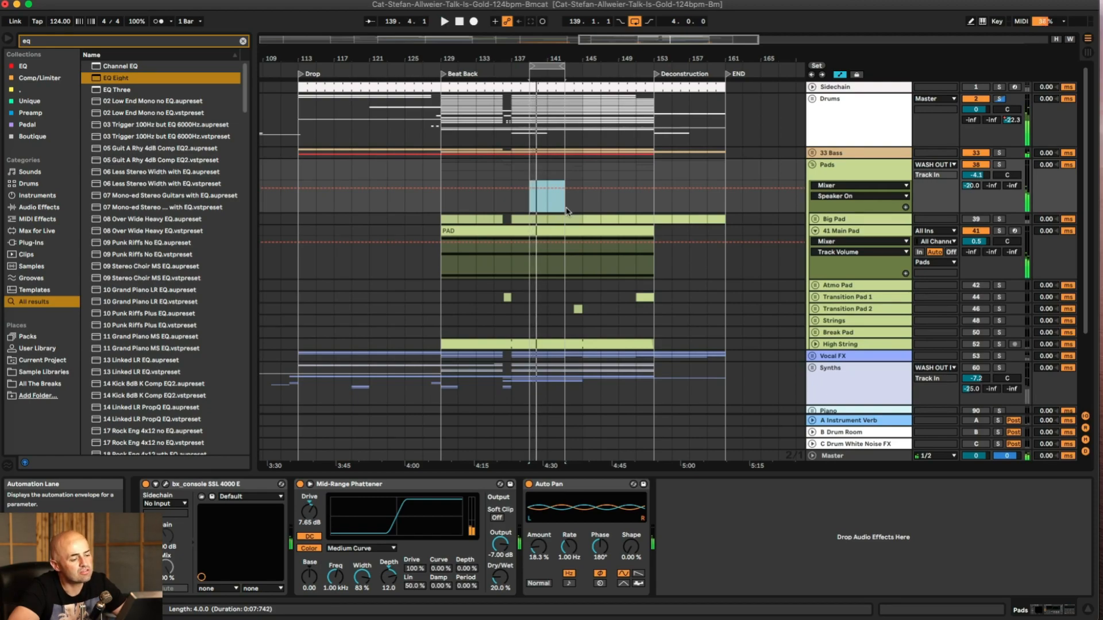
Step: Open the Main Pad clip, unfold the Bass group and examine the notes of the Sub clip at bar 137
double_click(557, 230)
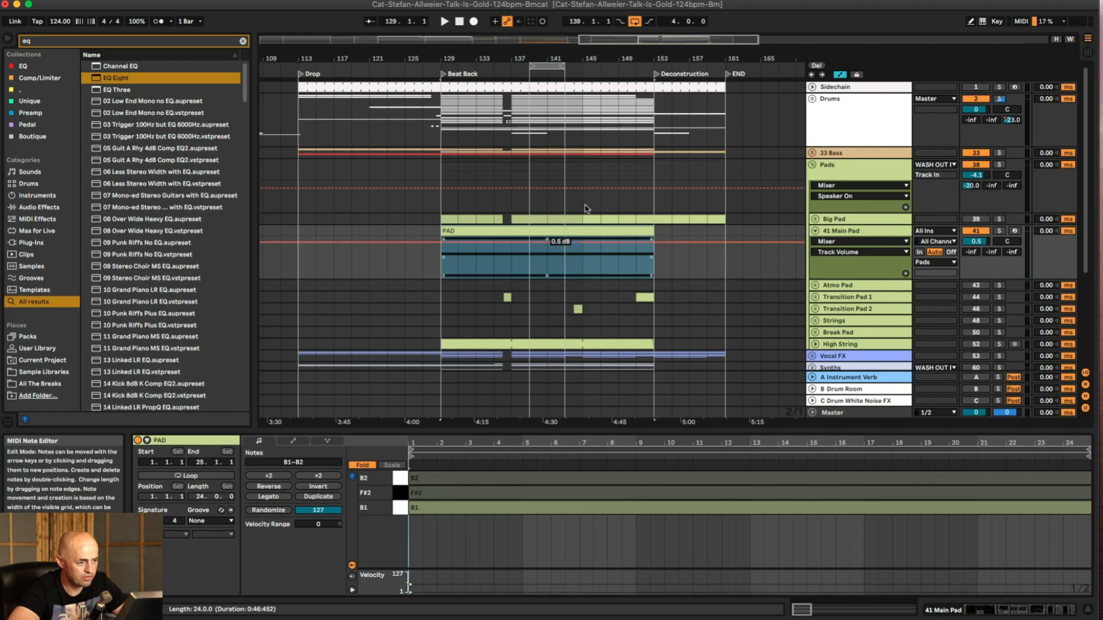
click(813, 154)
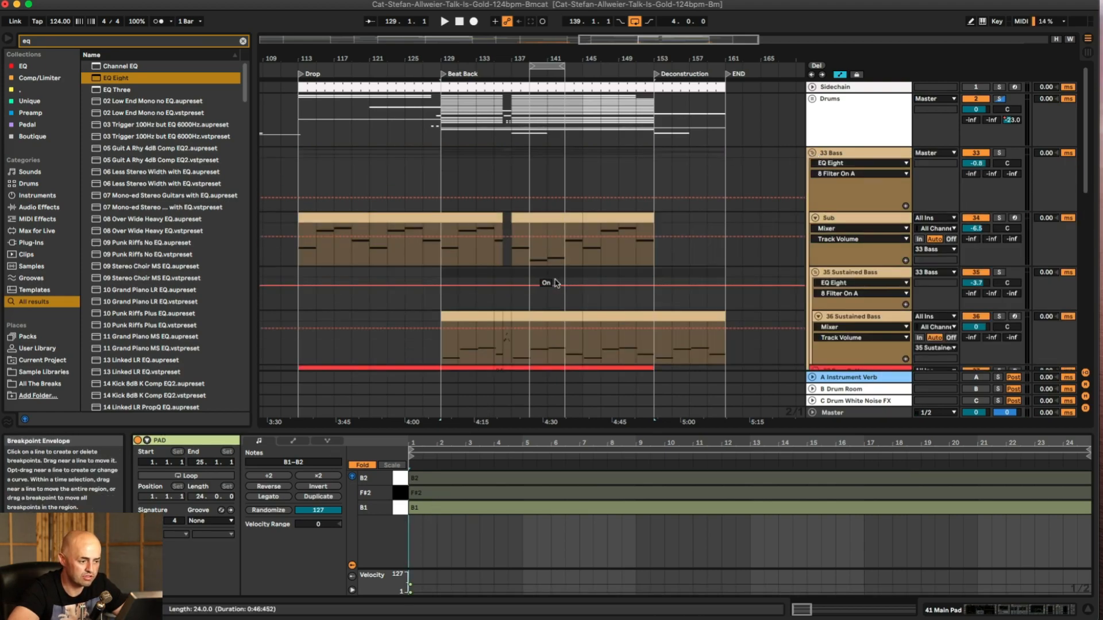
double_click(543, 218)
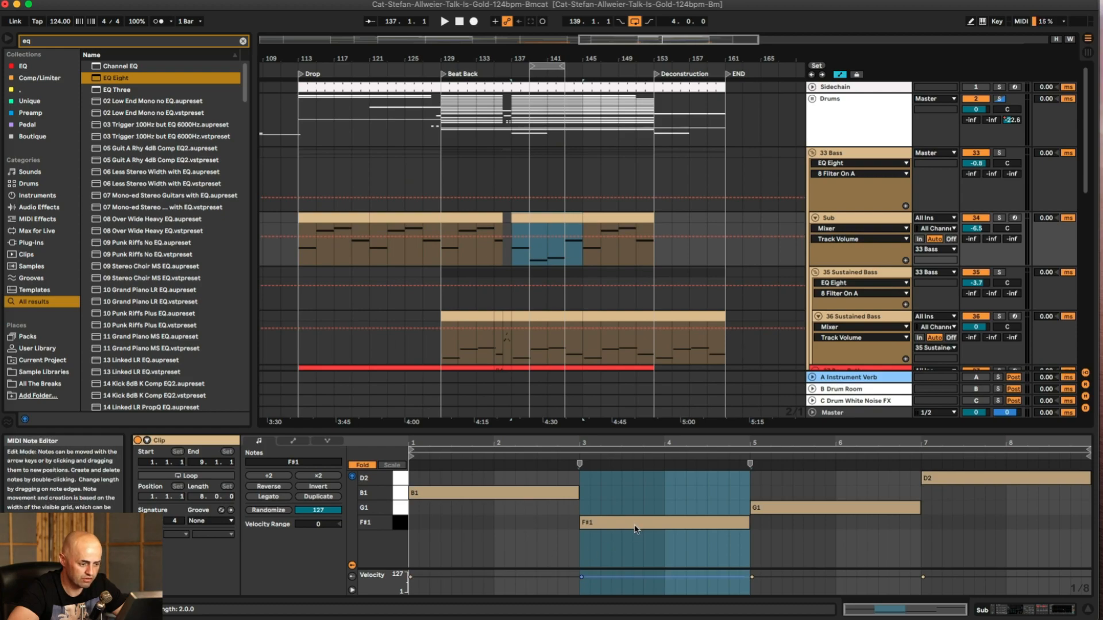
scroll(568, 340, down, 3)
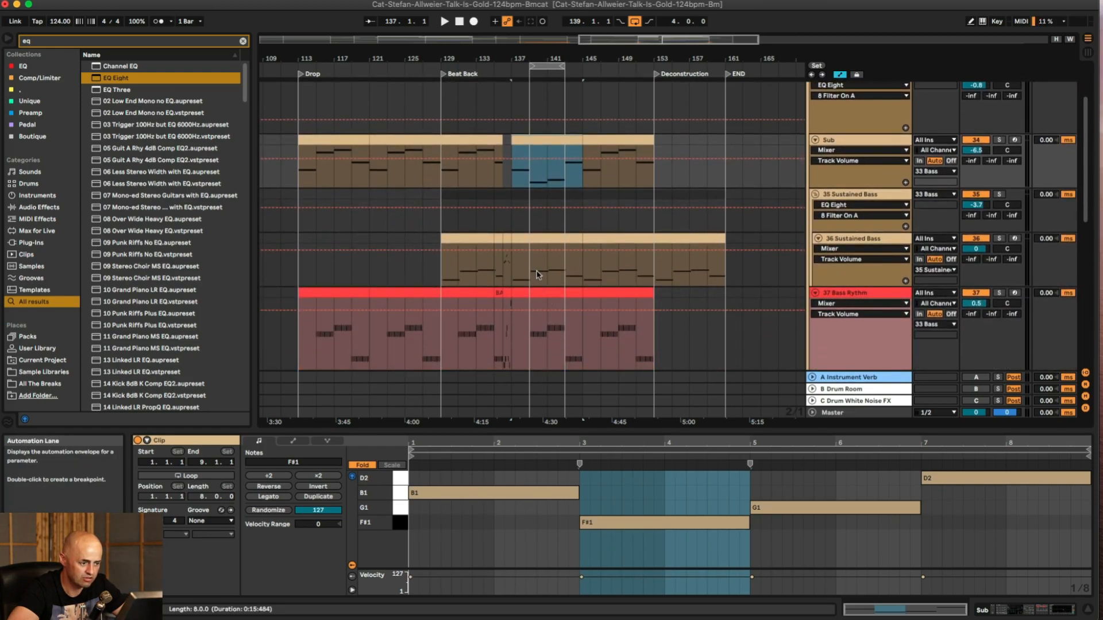
Step: Play the loop and examine the notes of the Sustained Bass clip at bar 137
click(539, 274)
key(space)
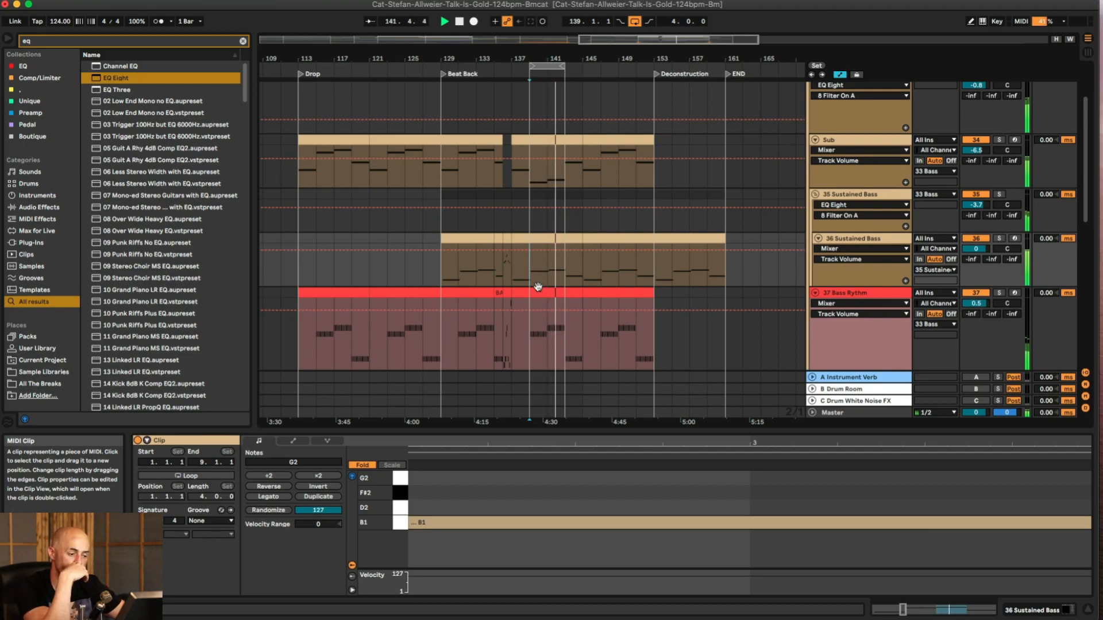
key(space)
click(770, 485)
click(766, 496)
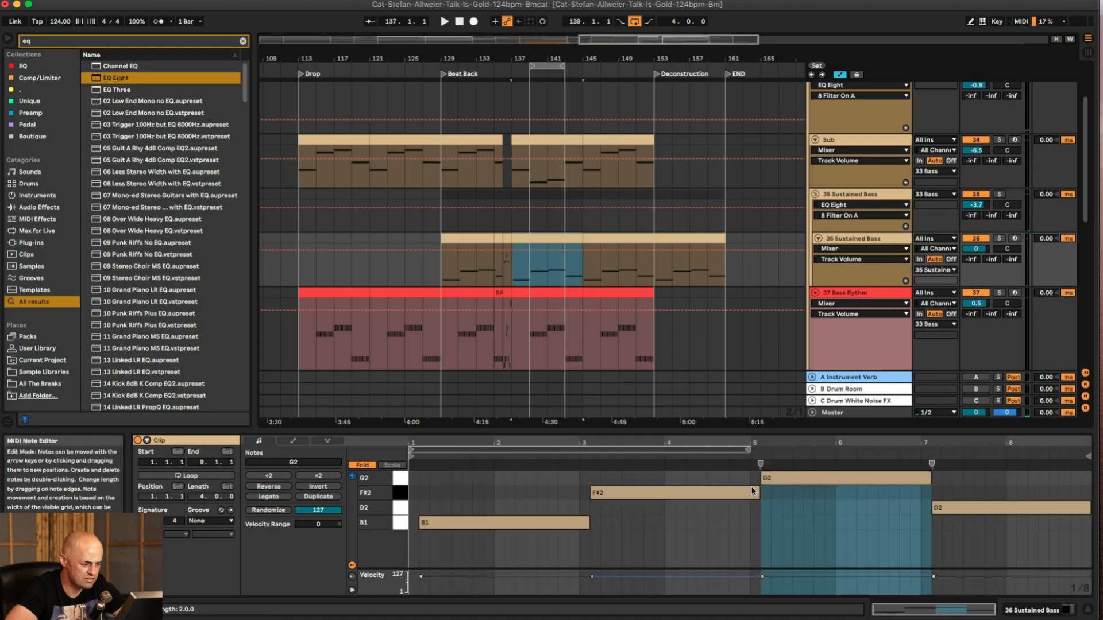
Step: Reopen the Main Pad clip in the Beat Back section, turn off note folding and examine its held notes
scroll(808, 235, down, 8)
scroll(807, 236, down, 3)
scroll(835, 185, up, 3)
click(836, 191)
click(535, 194)
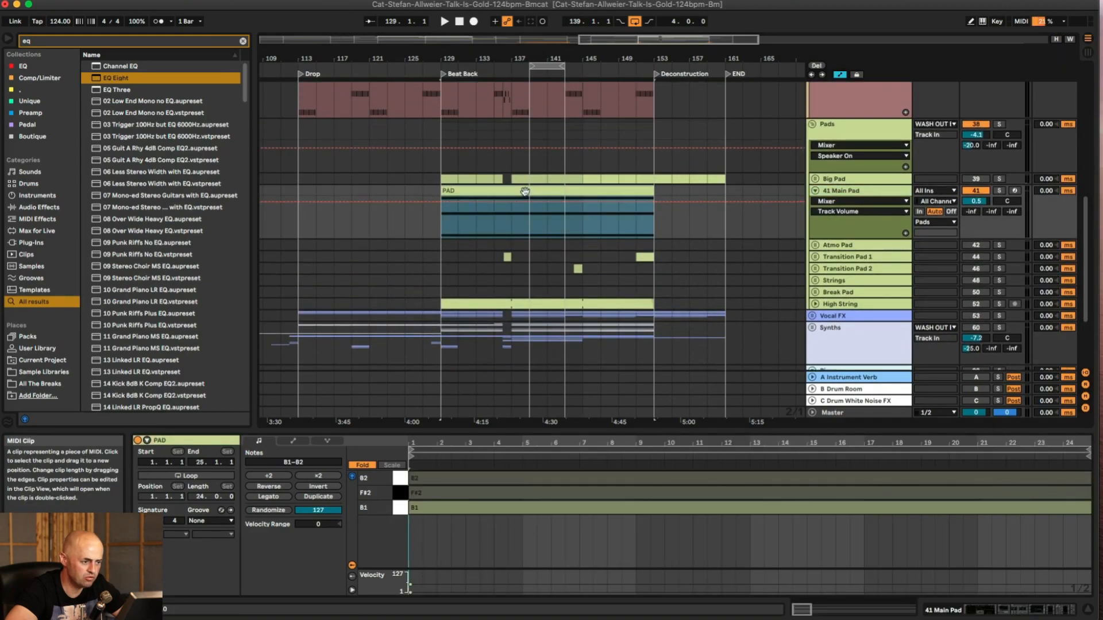
click(363, 465)
drag(545, 442, 546, 412)
scroll(488, 513, down, 5)
scroll(489, 514, up, 3)
scroll(489, 513, up, 3)
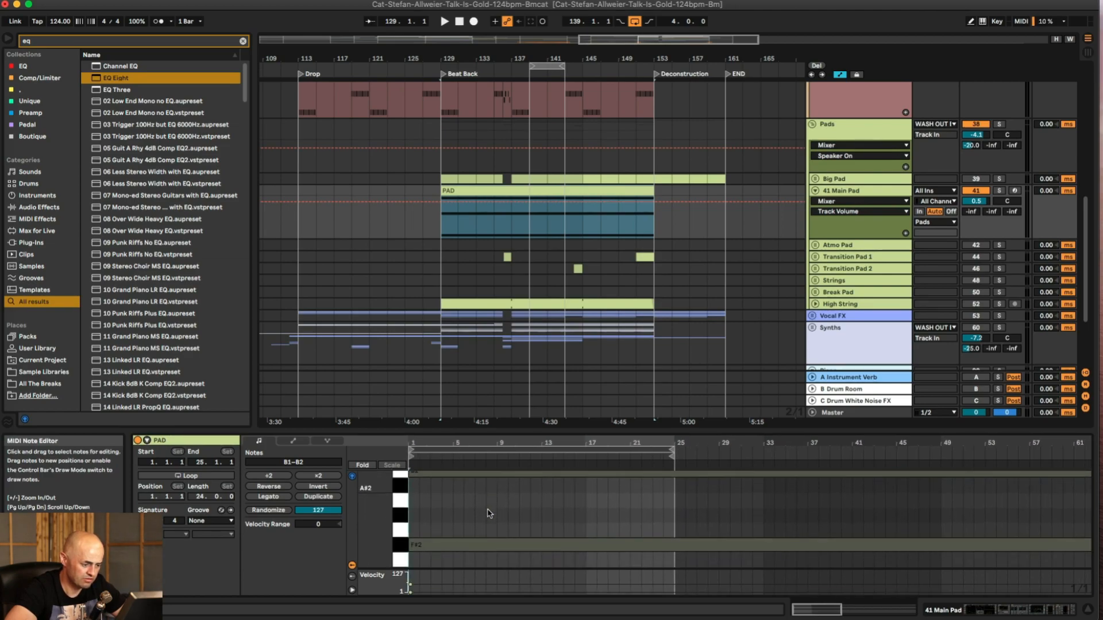
drag(532, 444, 532, 415)
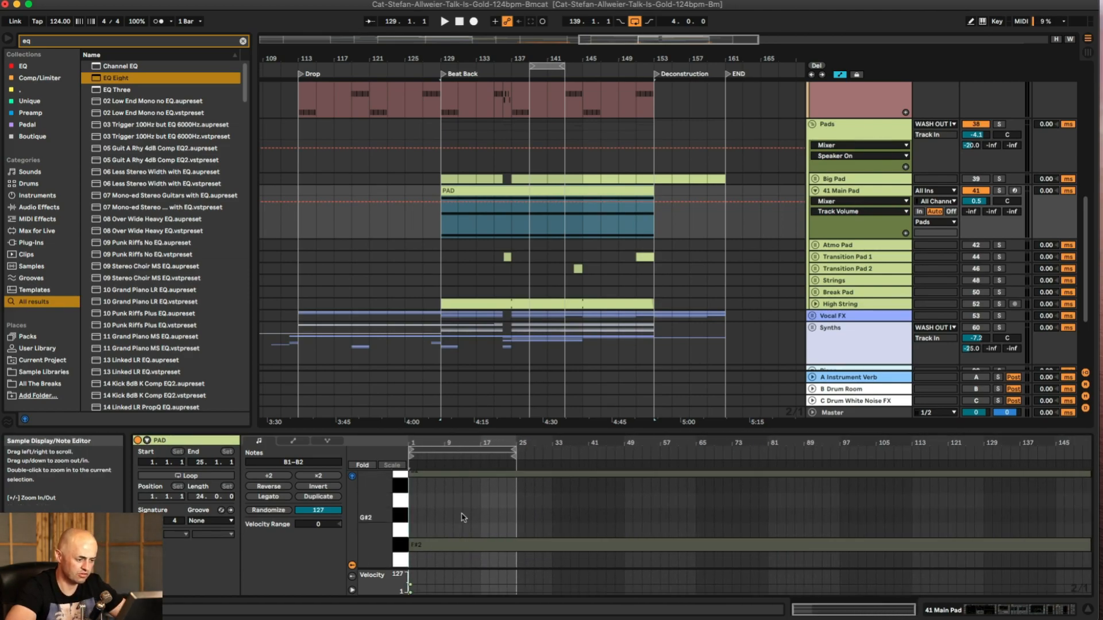
scroll(479, 513, down, 4)
scroll(480, 513, down, 3)
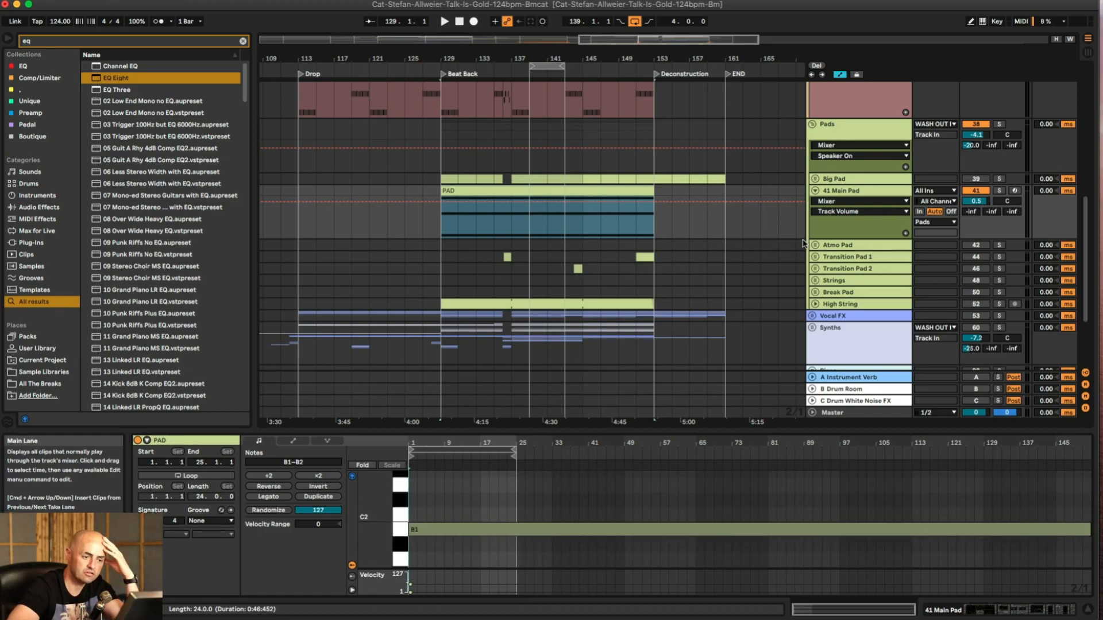
Step: Activate and unfold the Big Pad group and its track, and audition them from bar 139 with Main Pad deactivated
click(815, 178)
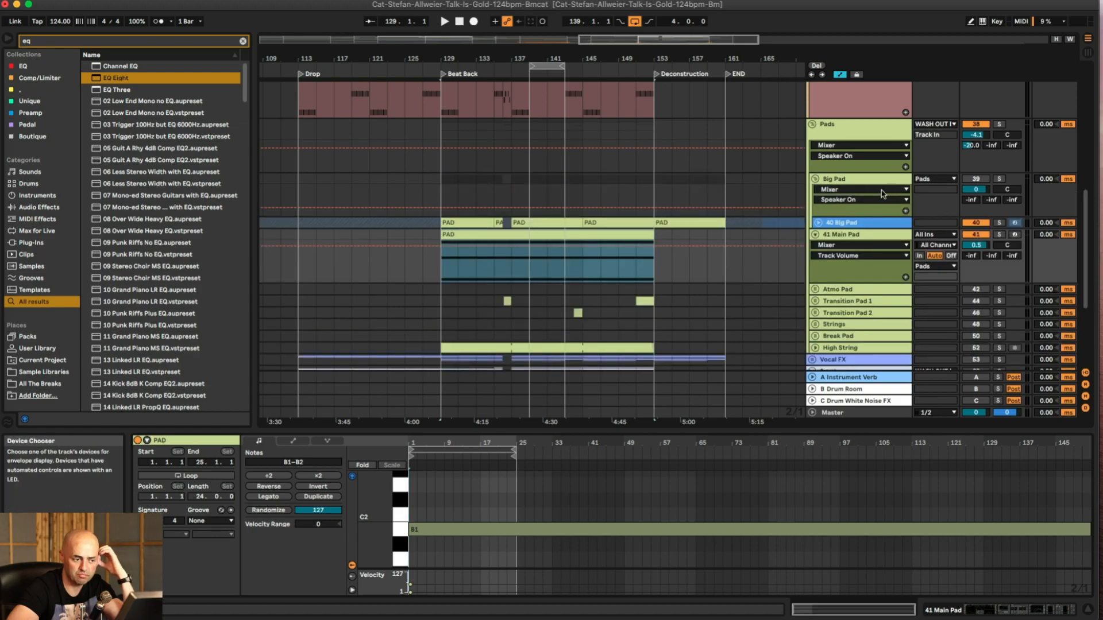
key(space)
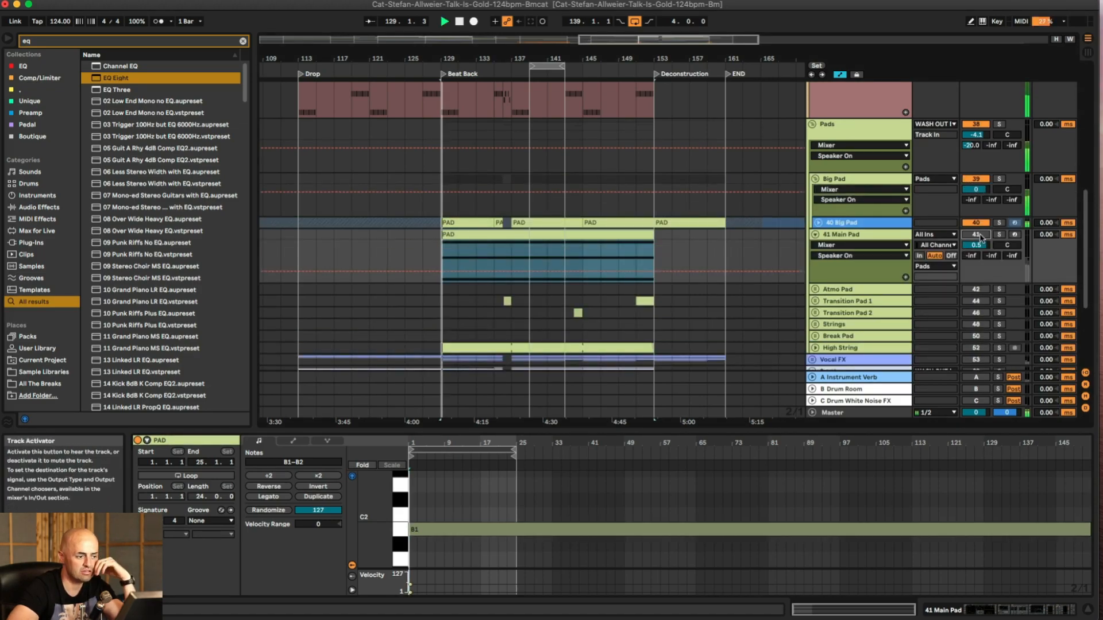
click(818, 223)
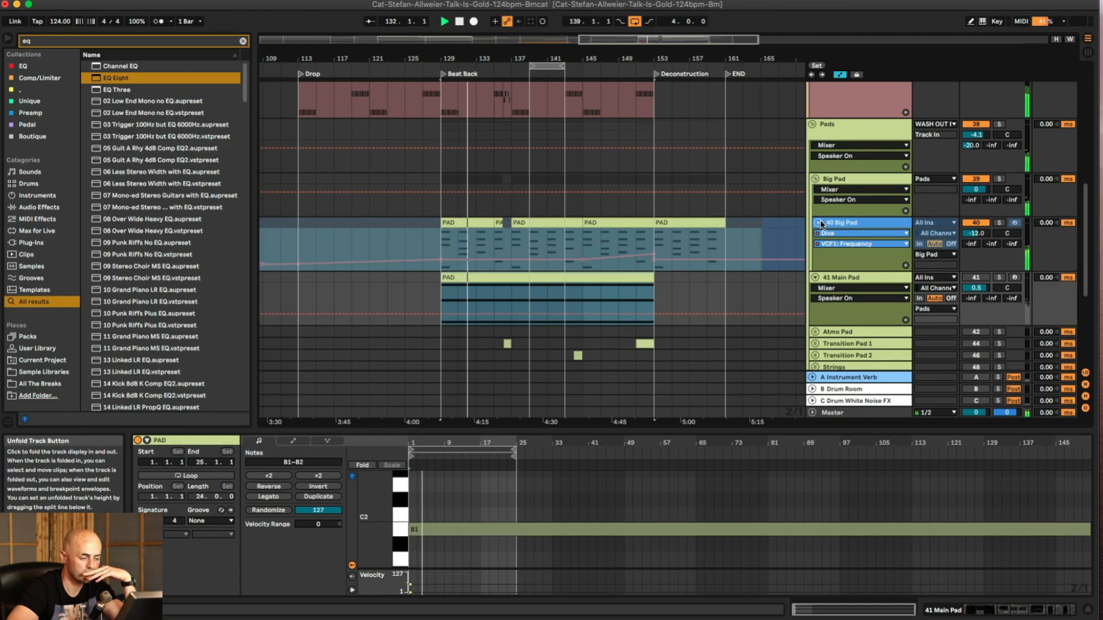
scroll(821, 221, down, 2)
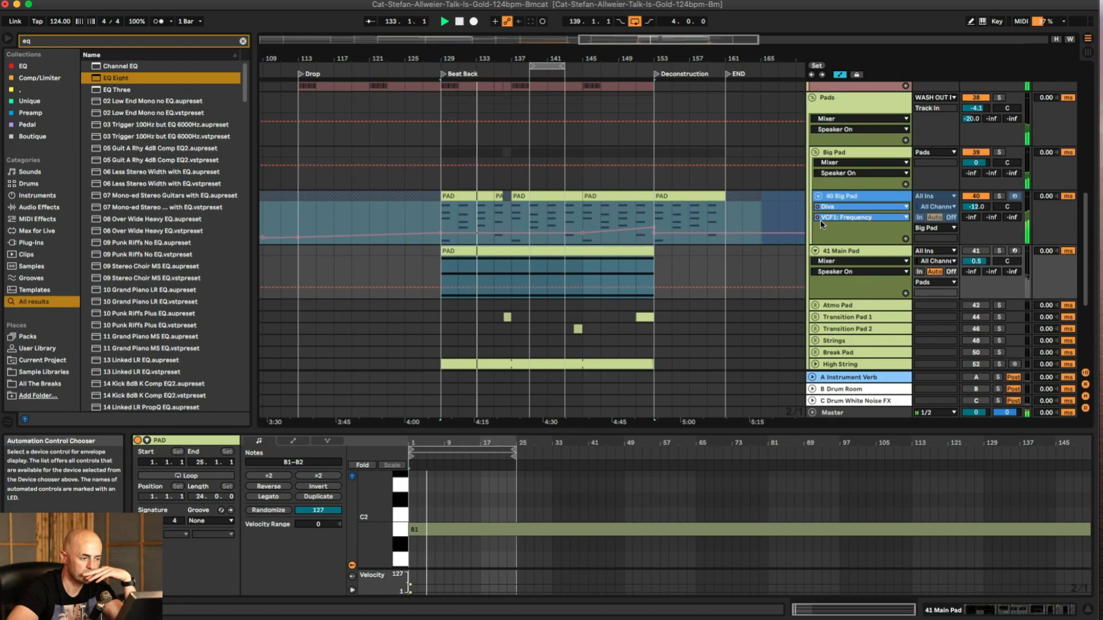
click(529, 136)
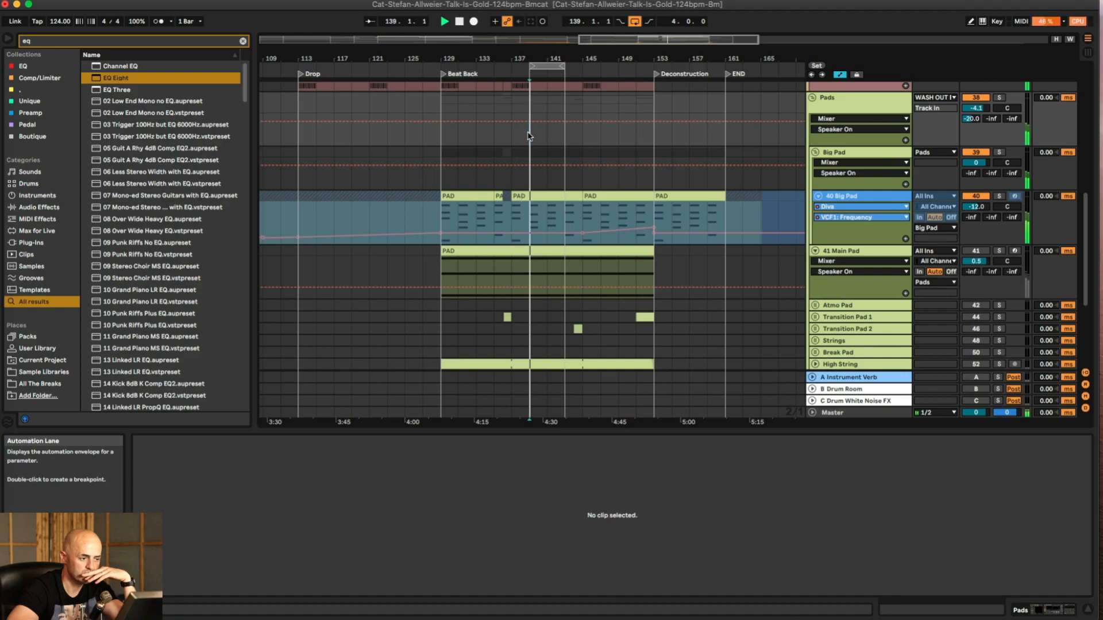
click(553, 194)
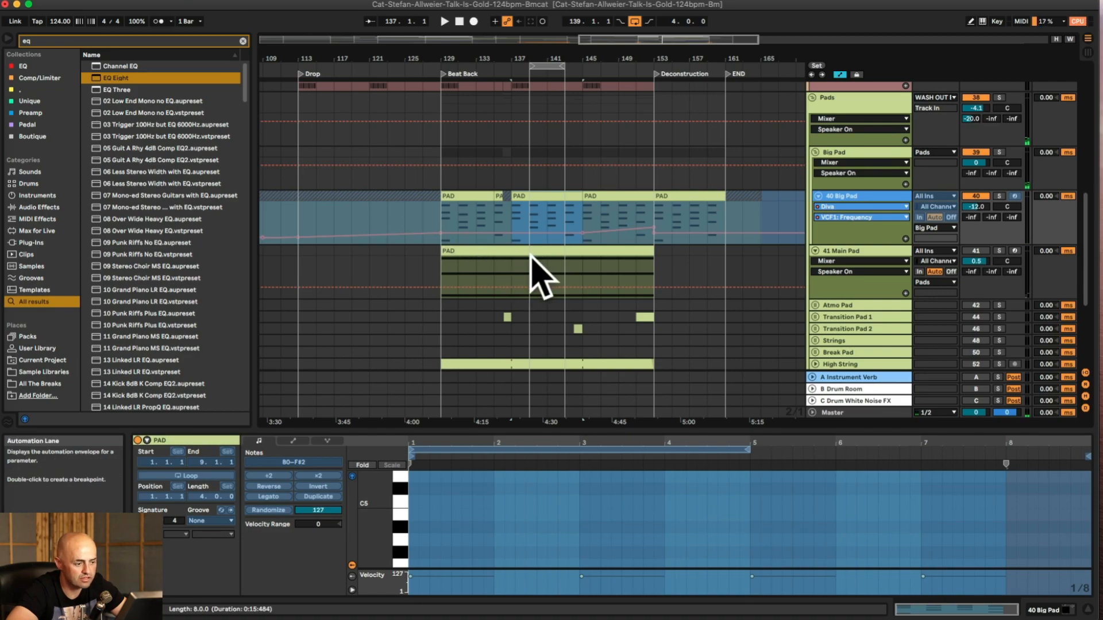
Step: Copy the Big Pad clip at bar 41 onto the Main Pad track and duplicate it three times up to bar 73
drag(570, 59, 570, 13)
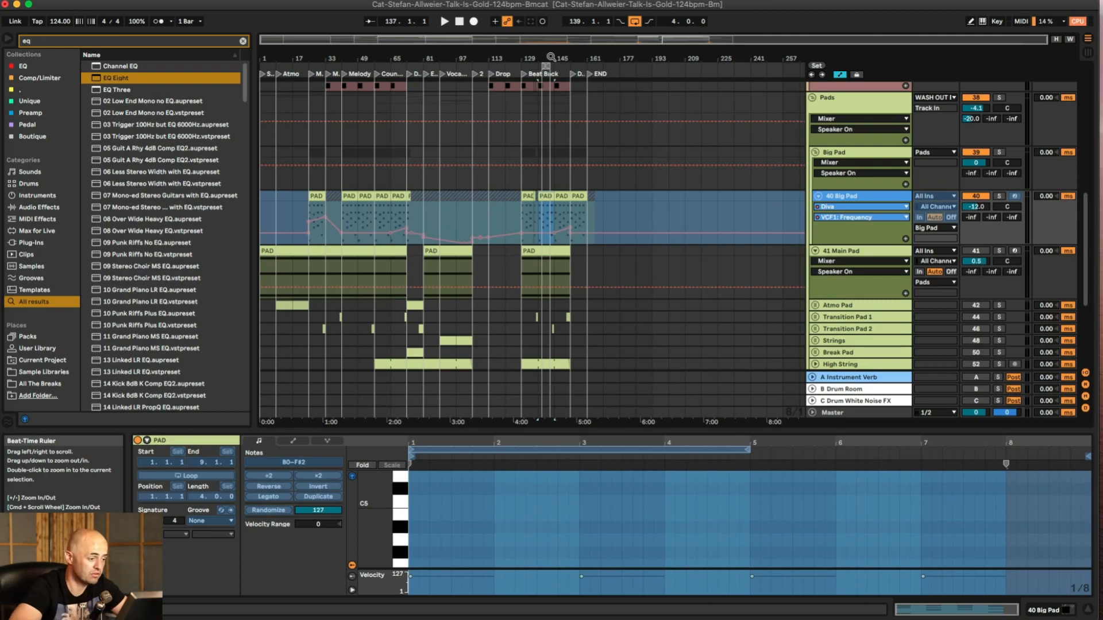
click(345, 196)
drag(345, 196, 354, 259)
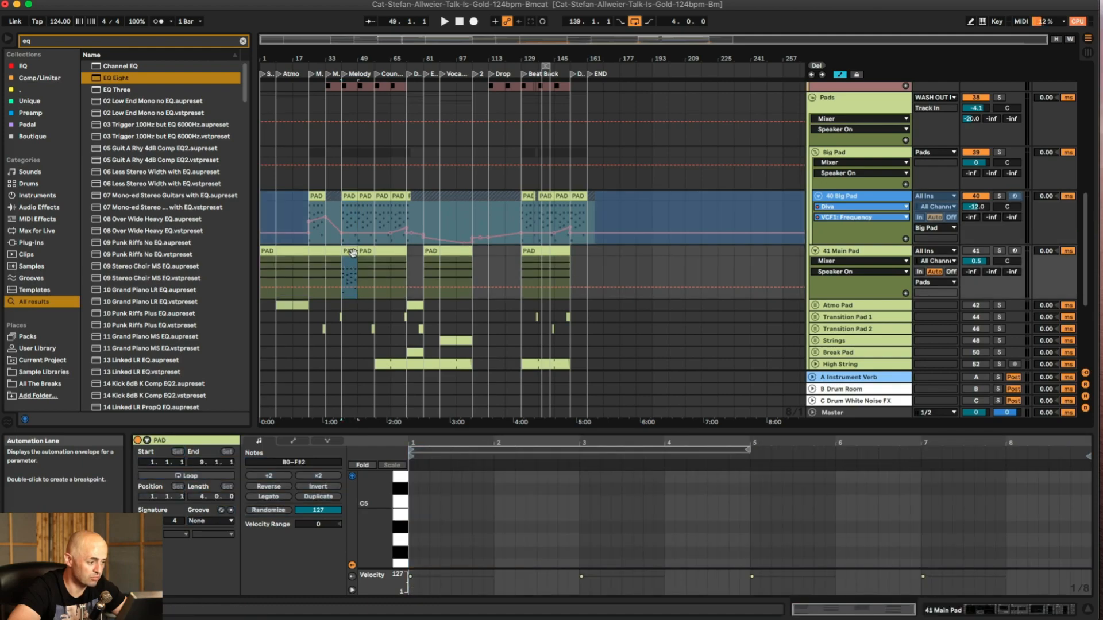
key(super+d)
key(super+d)
key(super+d)
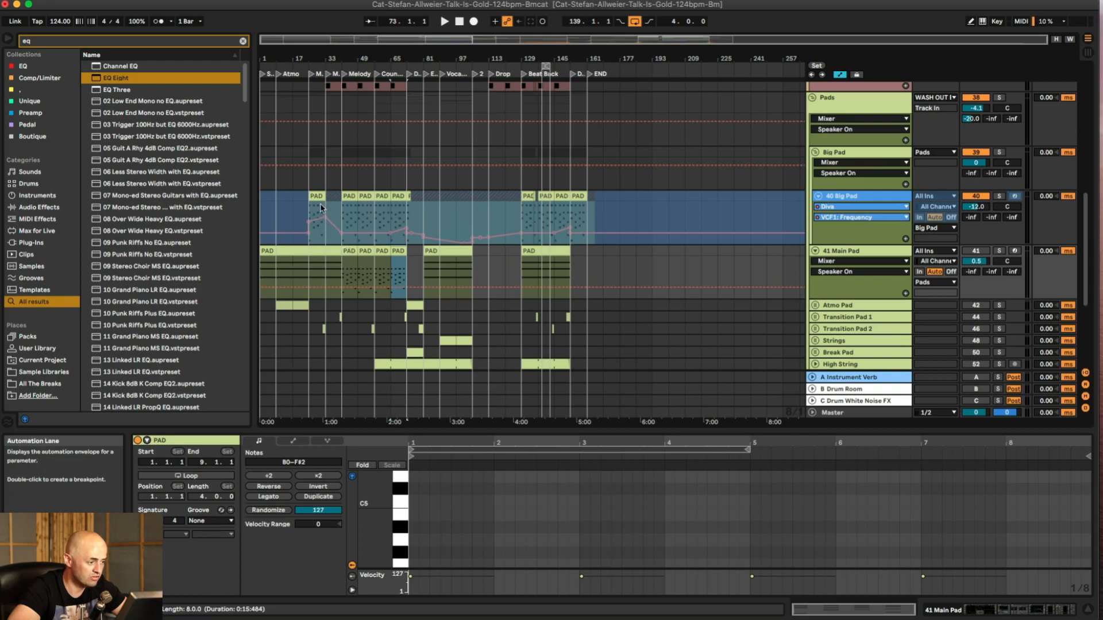
Step: Paste the copied eight-bar pad clip onto the Main Pad track at bars 25 and 33
scroll(442, 242, up, 5)
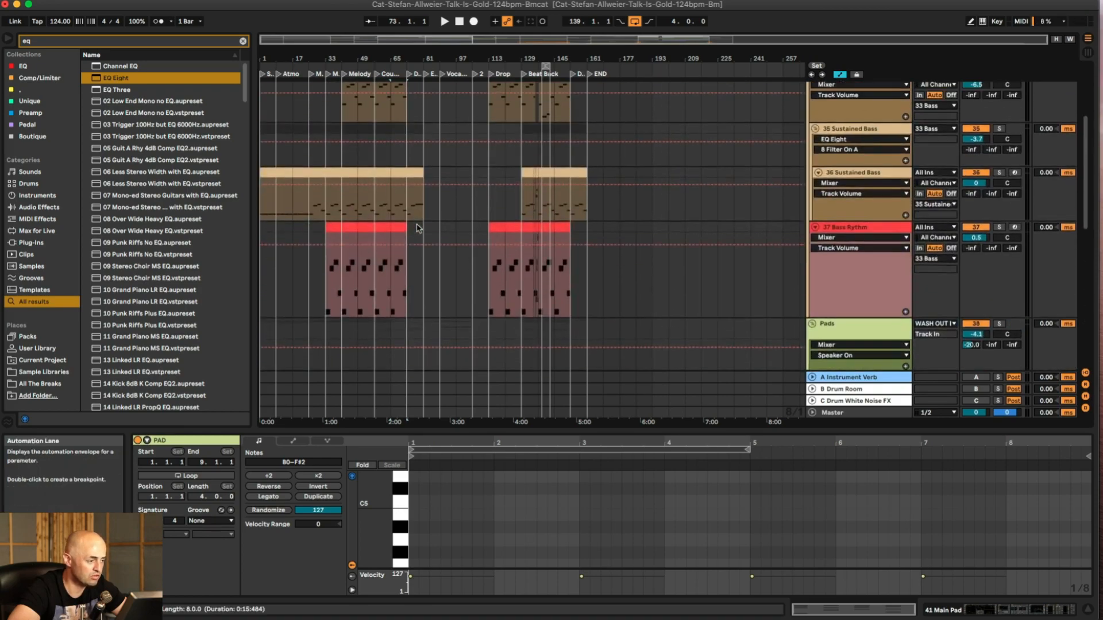
scroll(414, 236, down, 6)
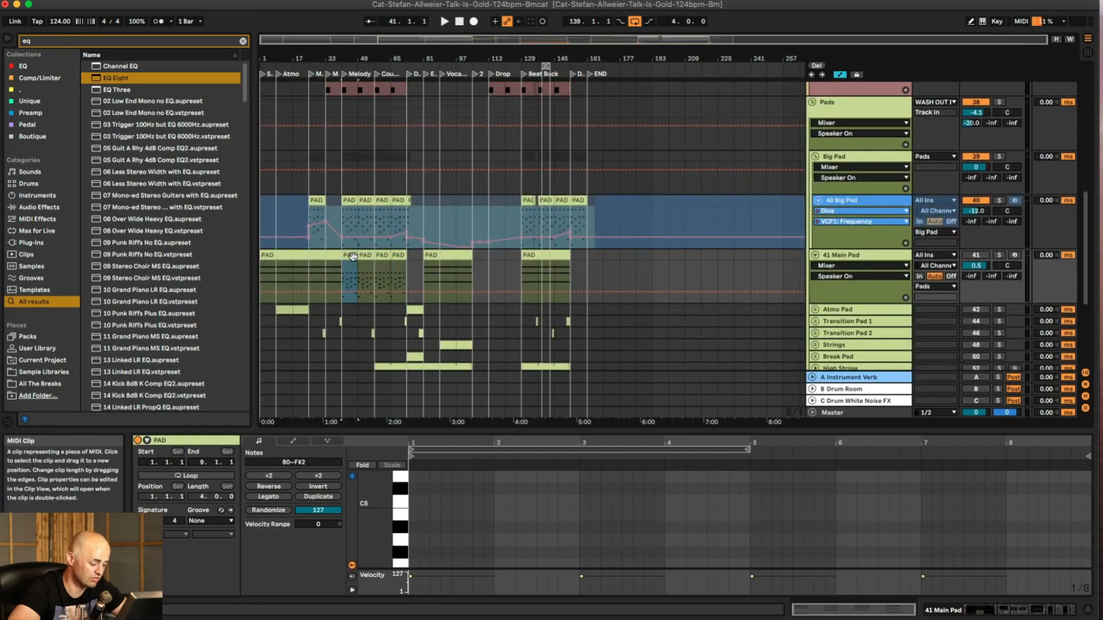
click(311, 269)
key(super+v)
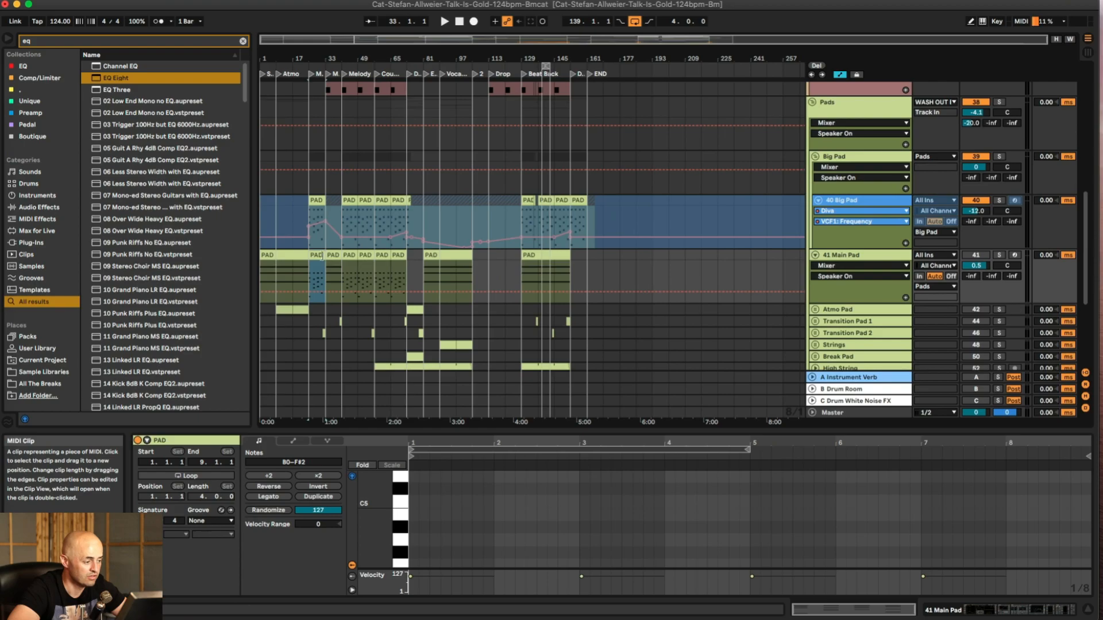
scroll(336, 256, up, 6)
scroll(337, 256, down, 8)
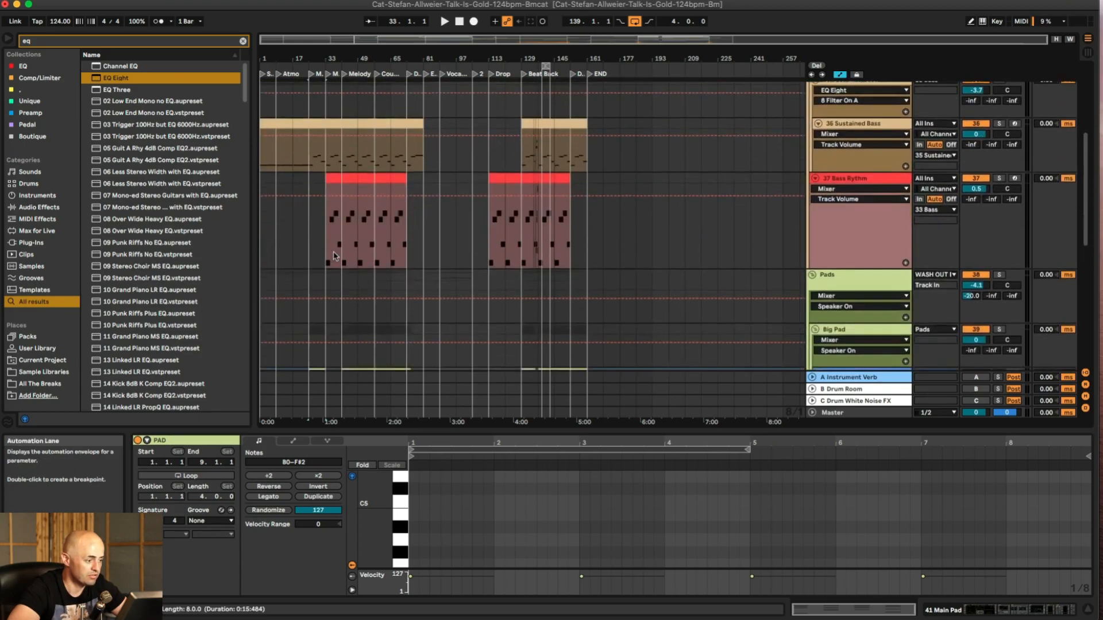
key(super+v)
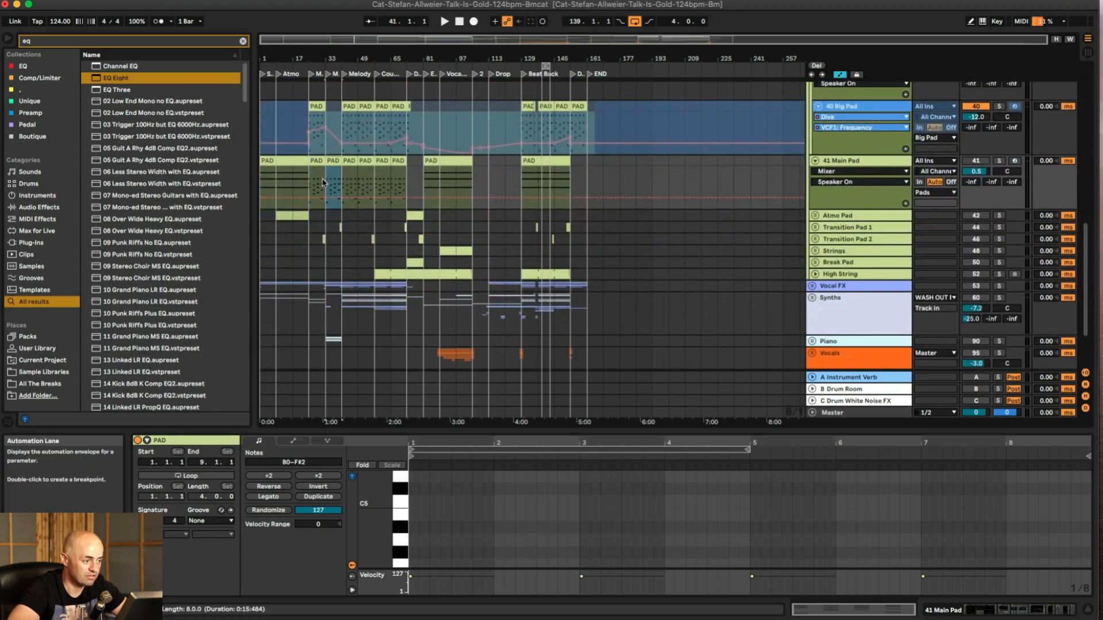
Step: Paste the eight-bar pad clip three times onto the Main Pad track from bar 129, filling the Beat Back section
scroll(459, 185, up, 5)
scroll(459, 185, up, 5)
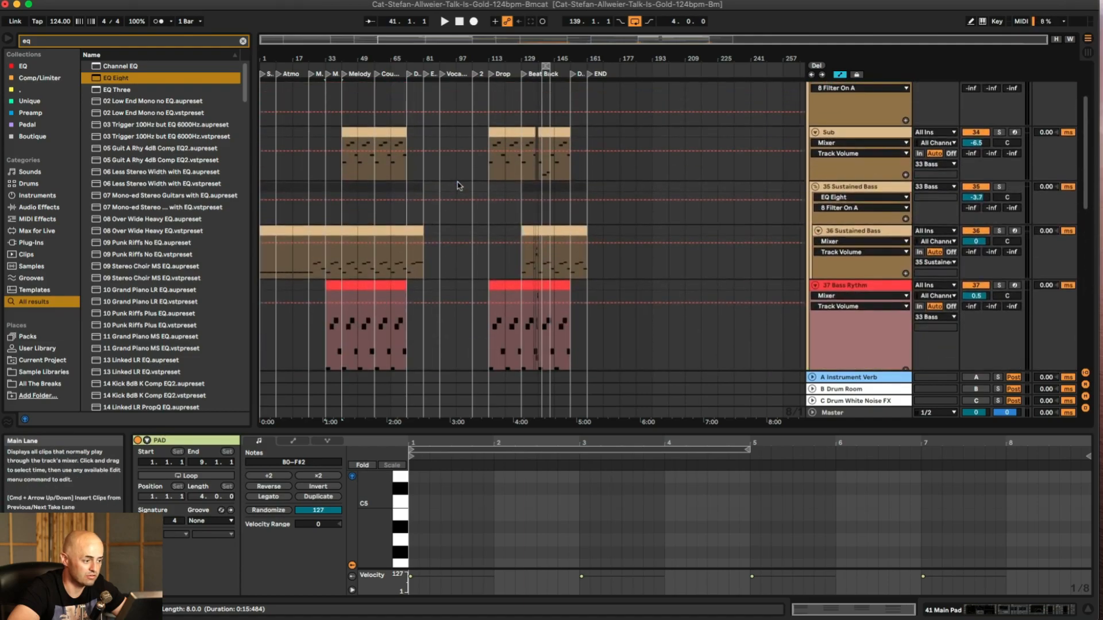
scroll(459, 185, down, 8)
scroll(457, 185, up, 5)
scroll(458, 185, down, 5)
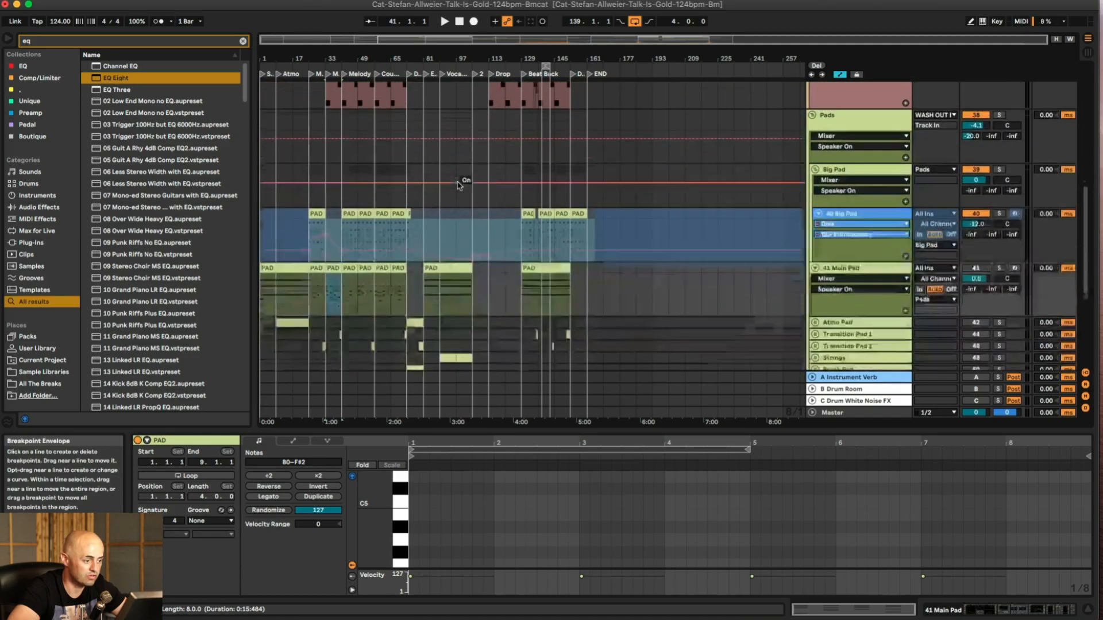
scroll(490, 254, up, 6)
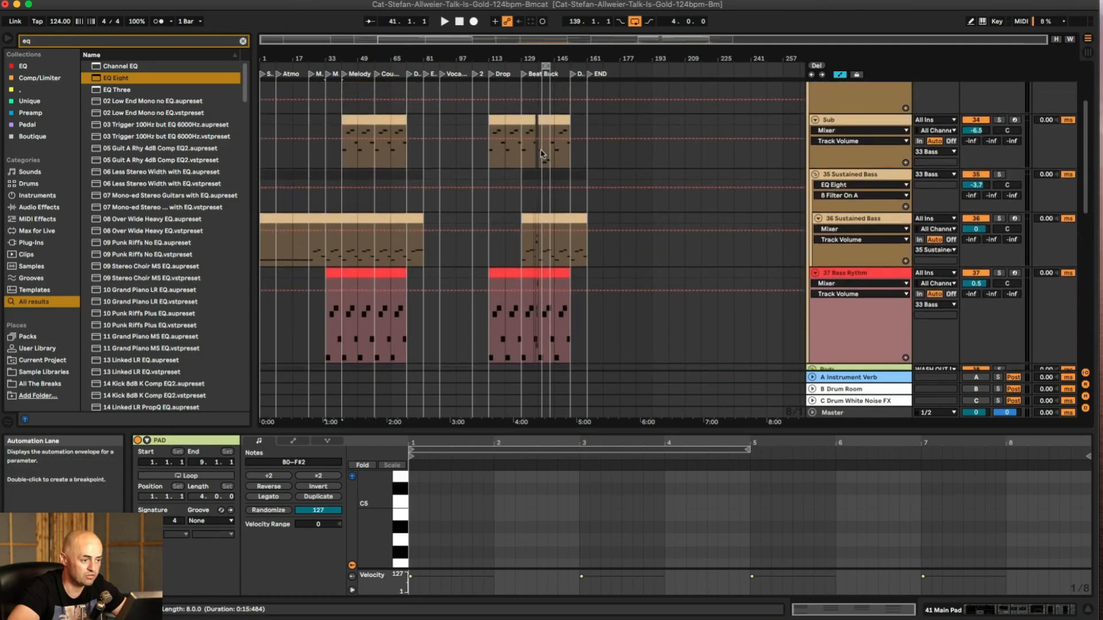
scroll(535, 137, down, 6)
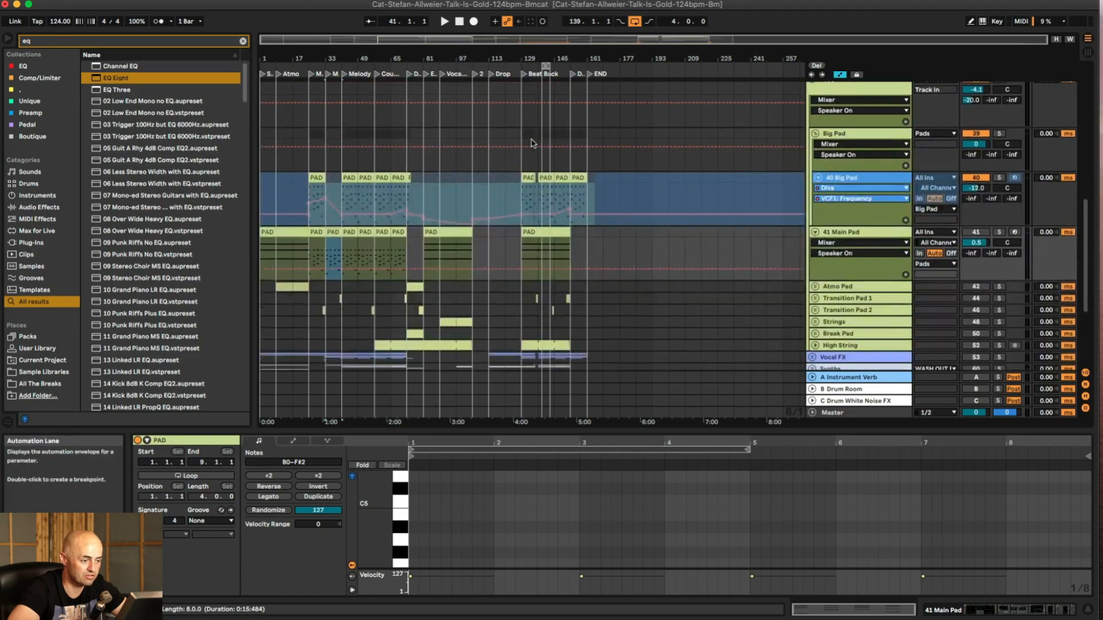
click(520, 237)
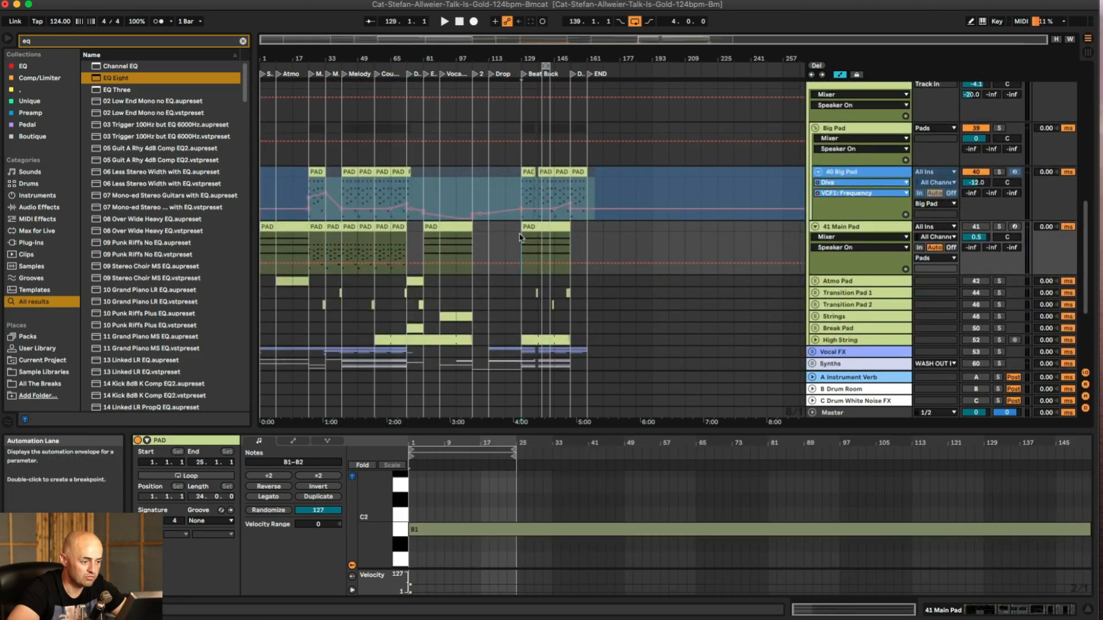
key(super+v)
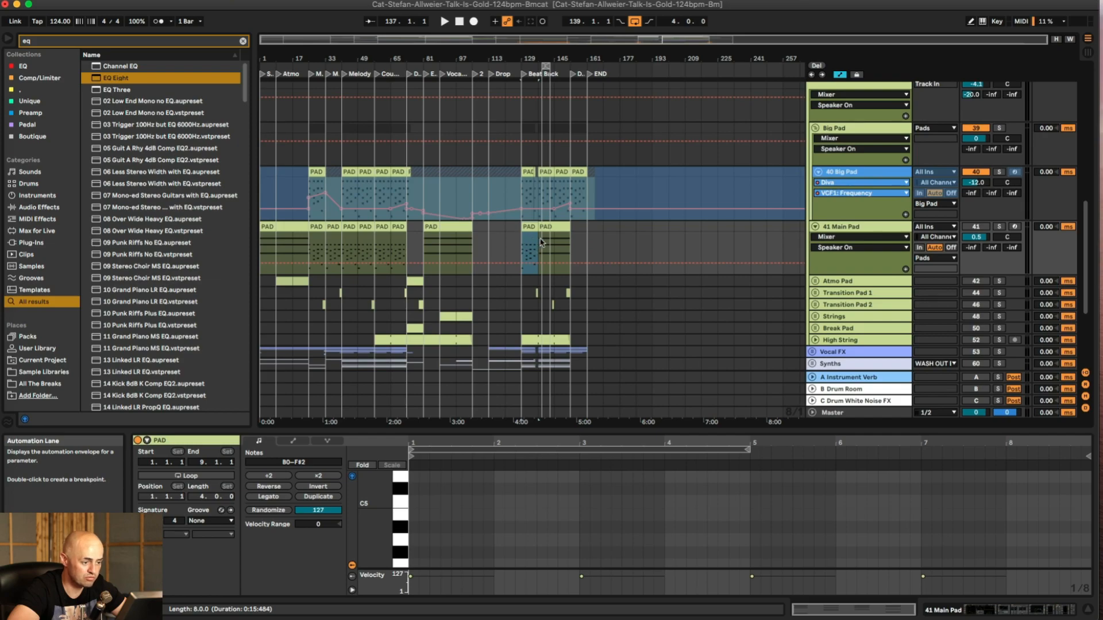
key(super+v)
key(super+v)
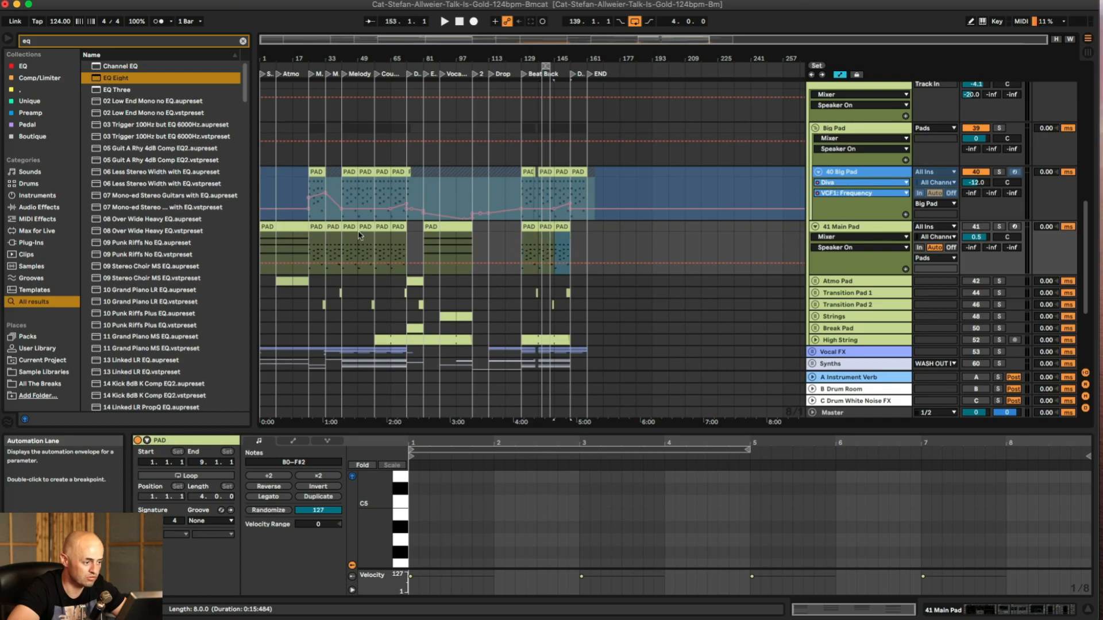
Step: Consolidate the six Main Pad clips from bar 25 to 73 and transpose all their notes up one octave
drag(413, 233, 314, 233)
key(super+j)
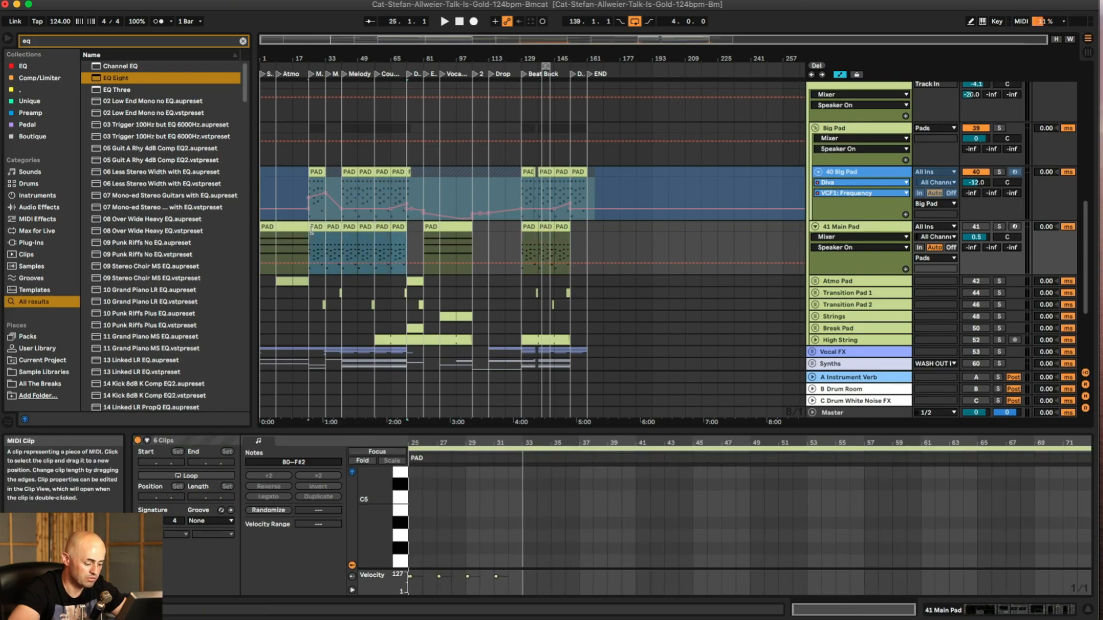
click(499, 550)
key(super+a)
key(shift+Up)
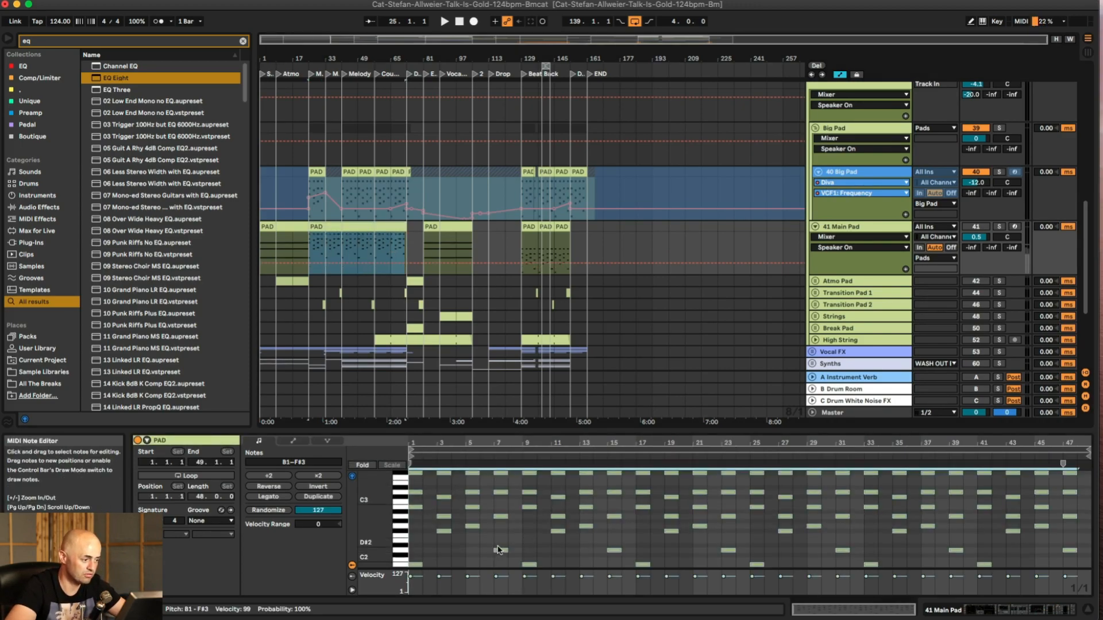
Step: Consolidate the three Main Pad clips in the Beat Back section and transpose all their notes up one octave
drag(575, 234, 521, 231)
key(super+j)
click(449, 507)
key(super+a)
key(shift+Up)
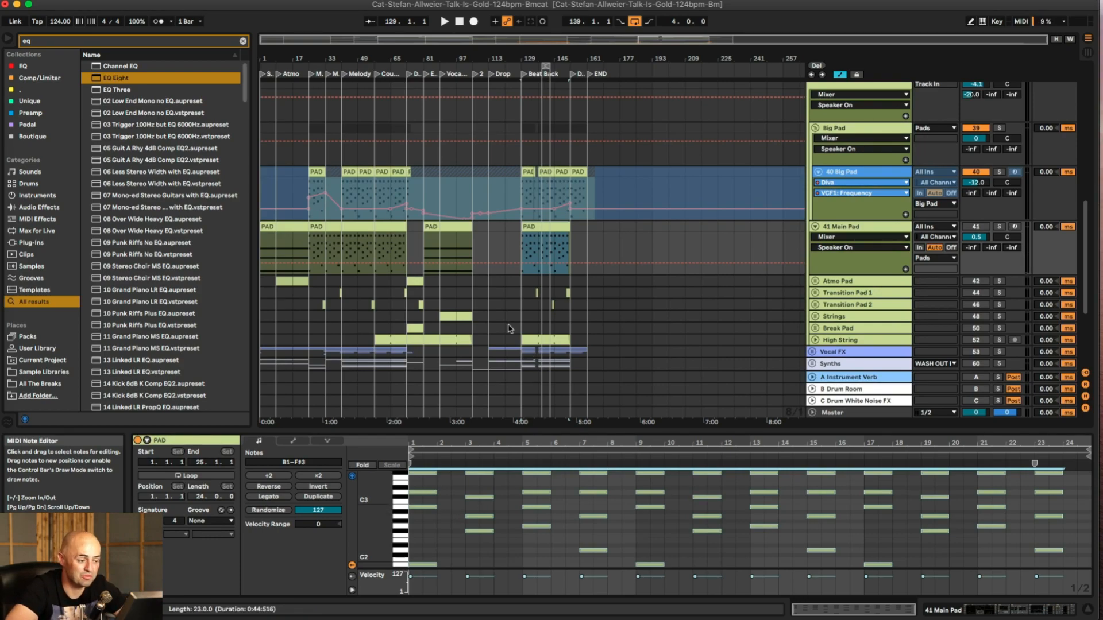
Step: Place the playback start at bar 129 on the Main Pad track
click(522, 249)
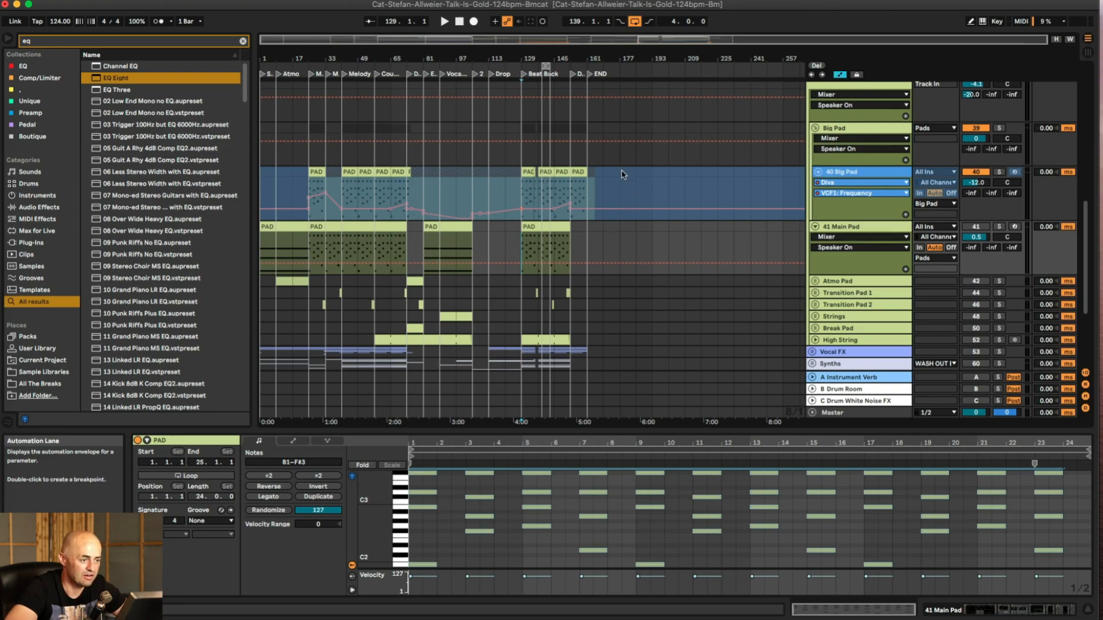
drag(549, 59, 548, 106)
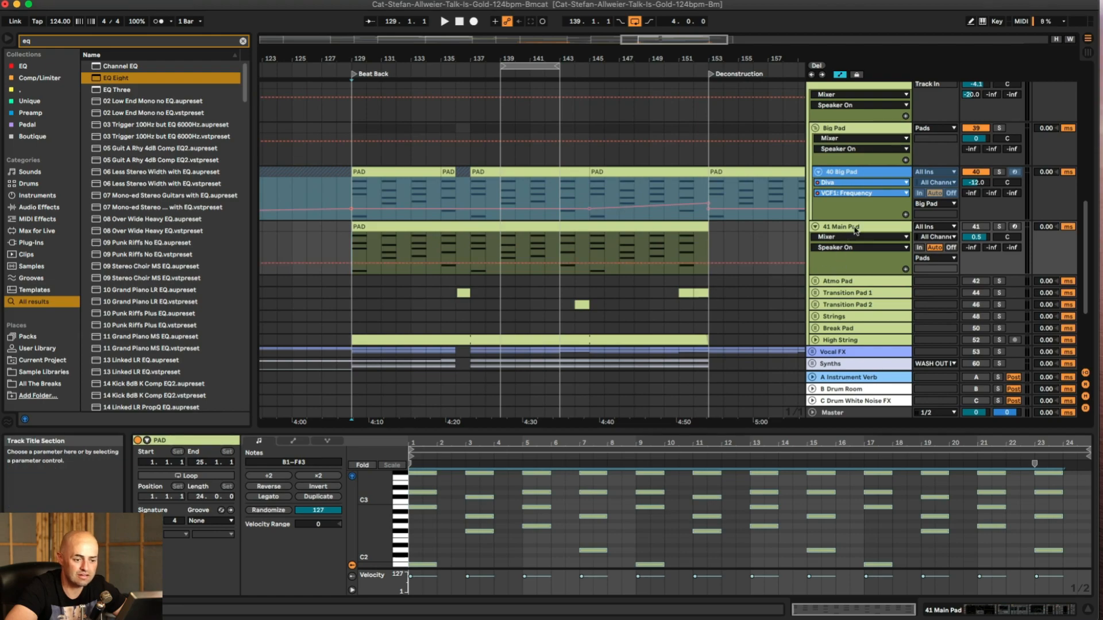